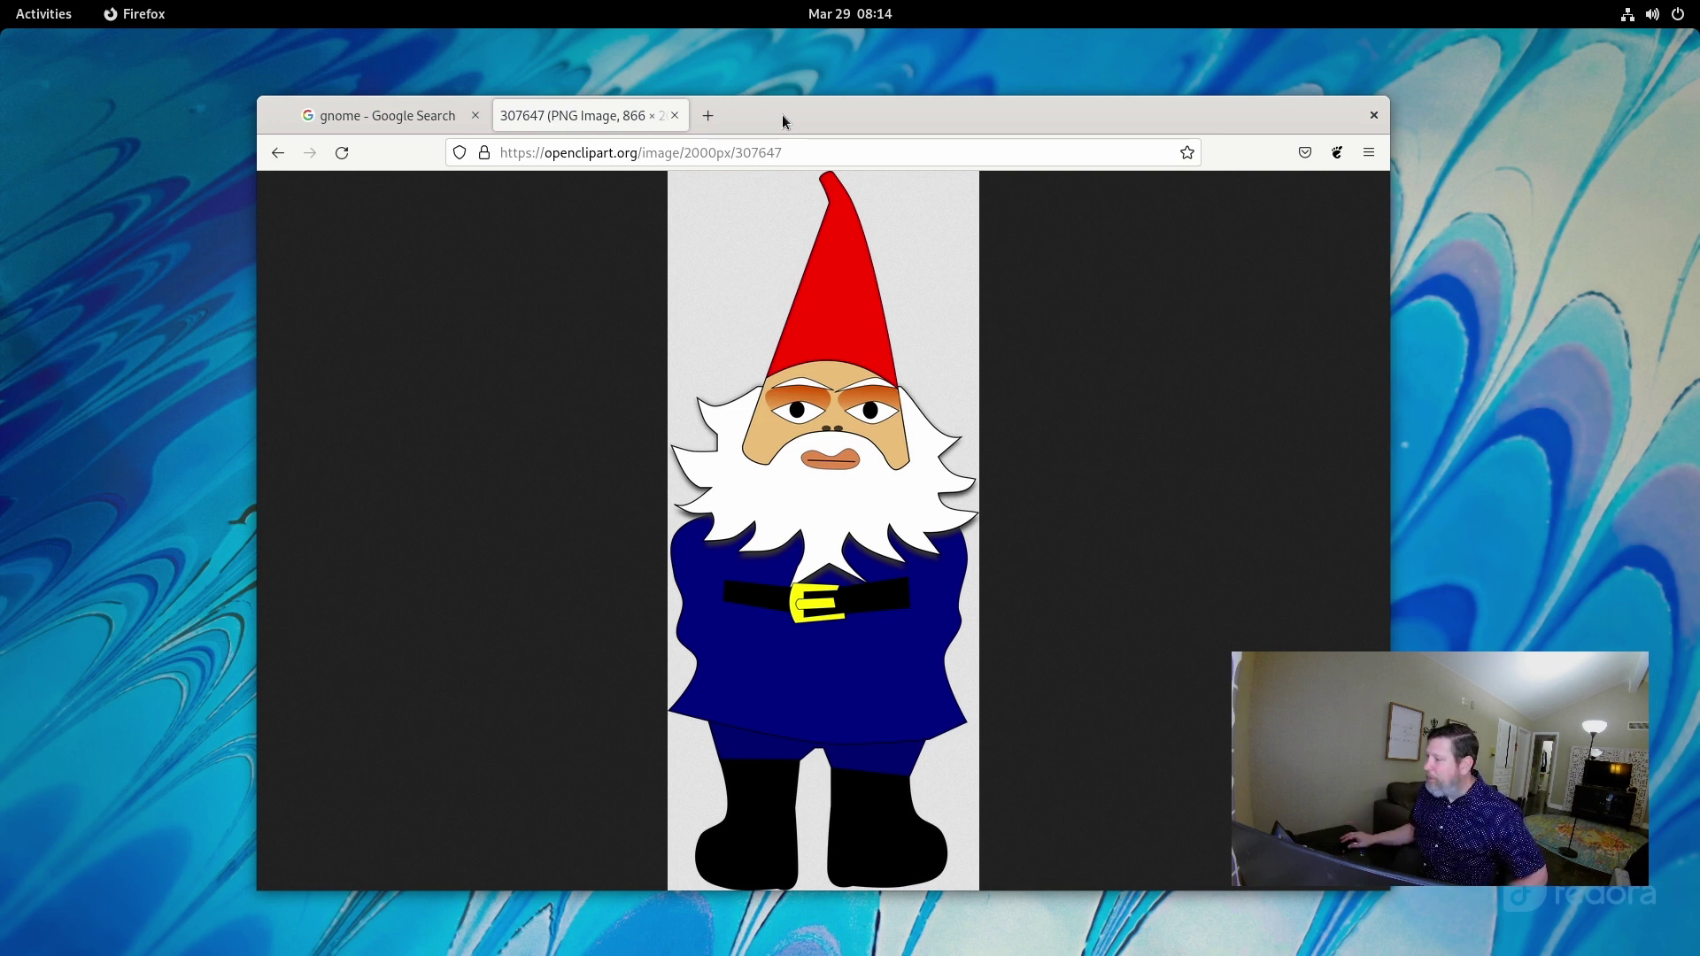
click(1374, 116)
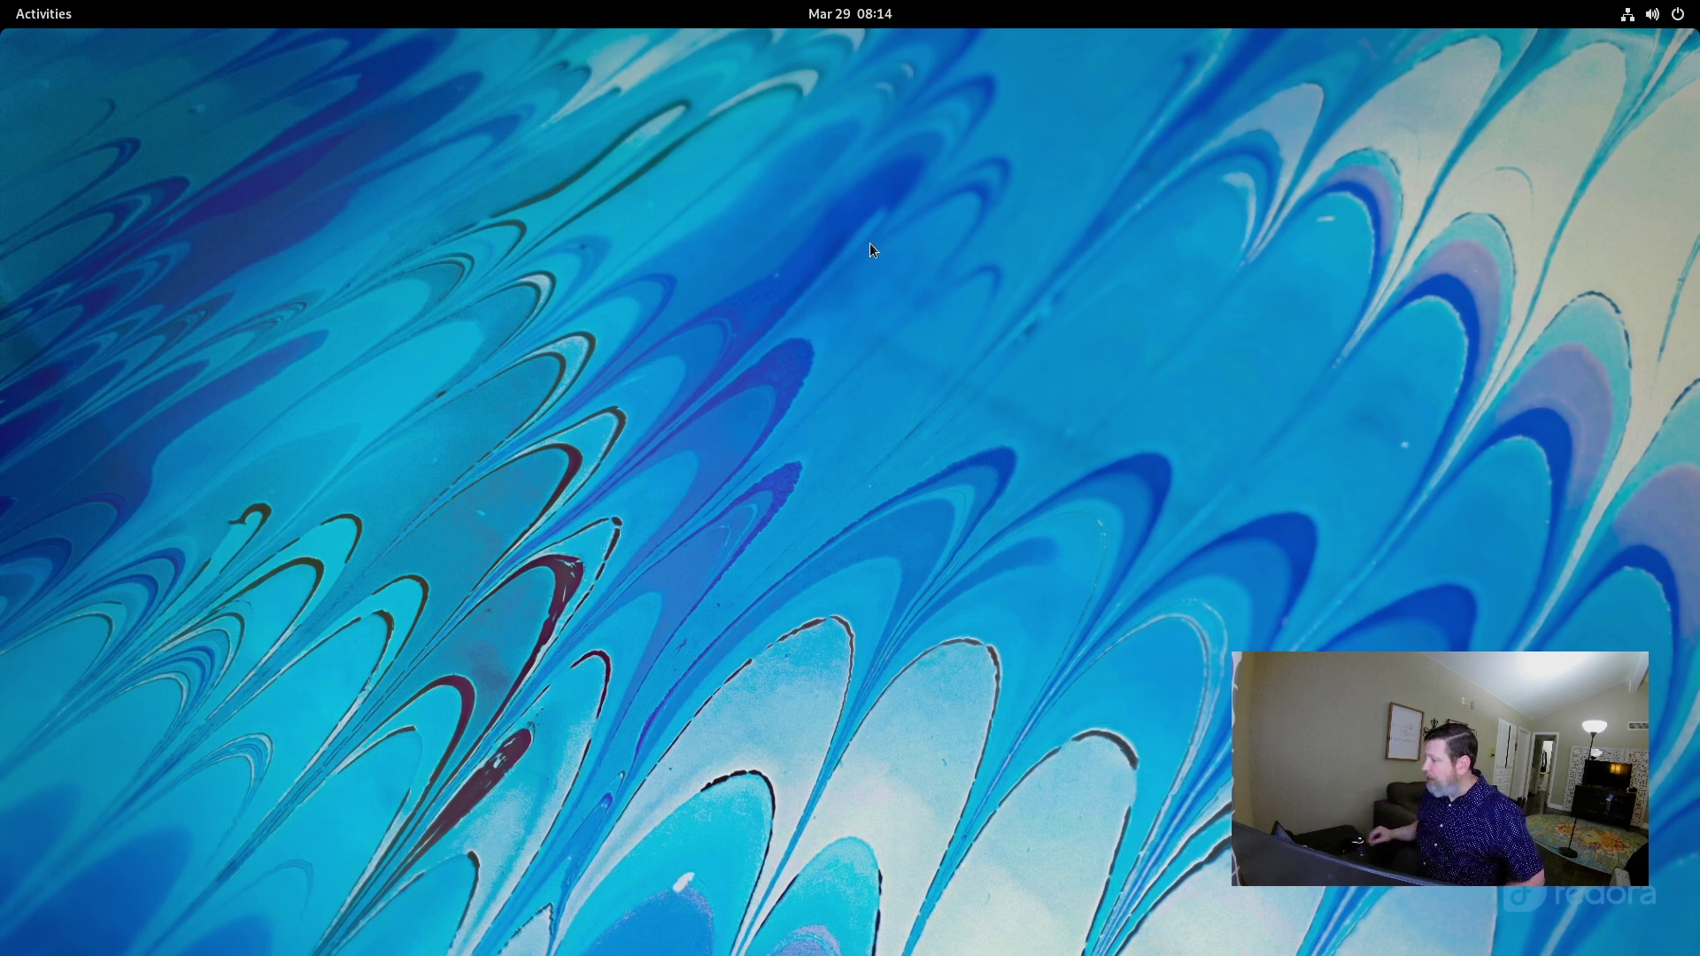
click(1641, 15)
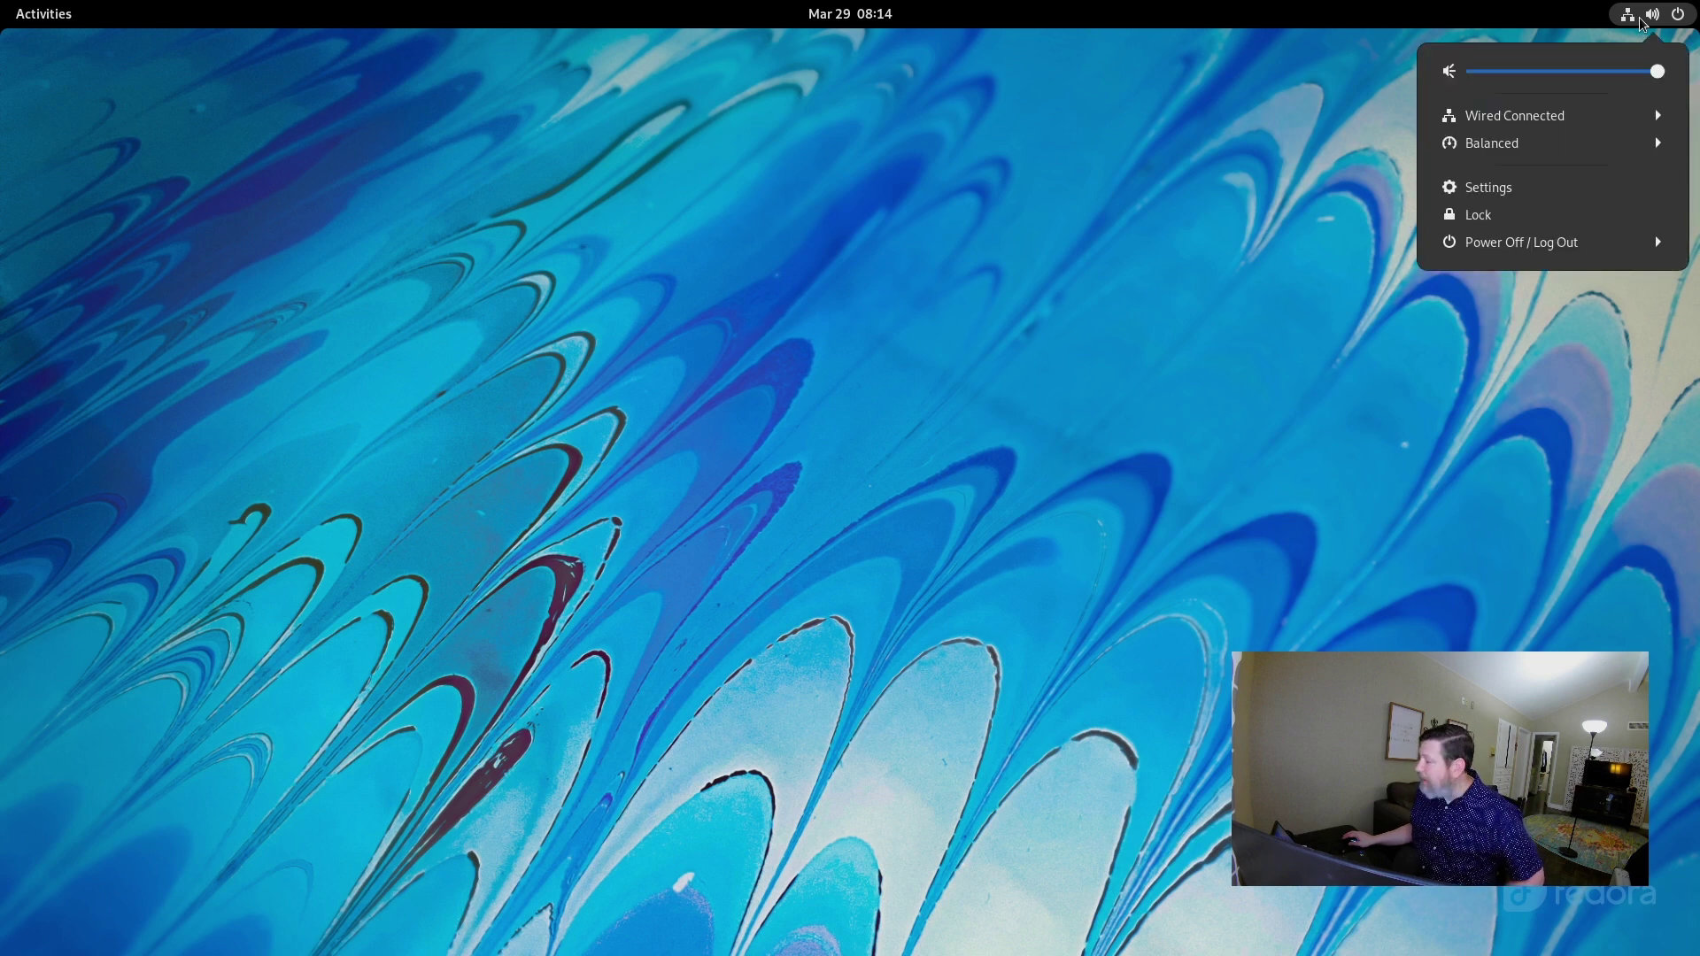
click(1477, 146)
click(1477, 147)
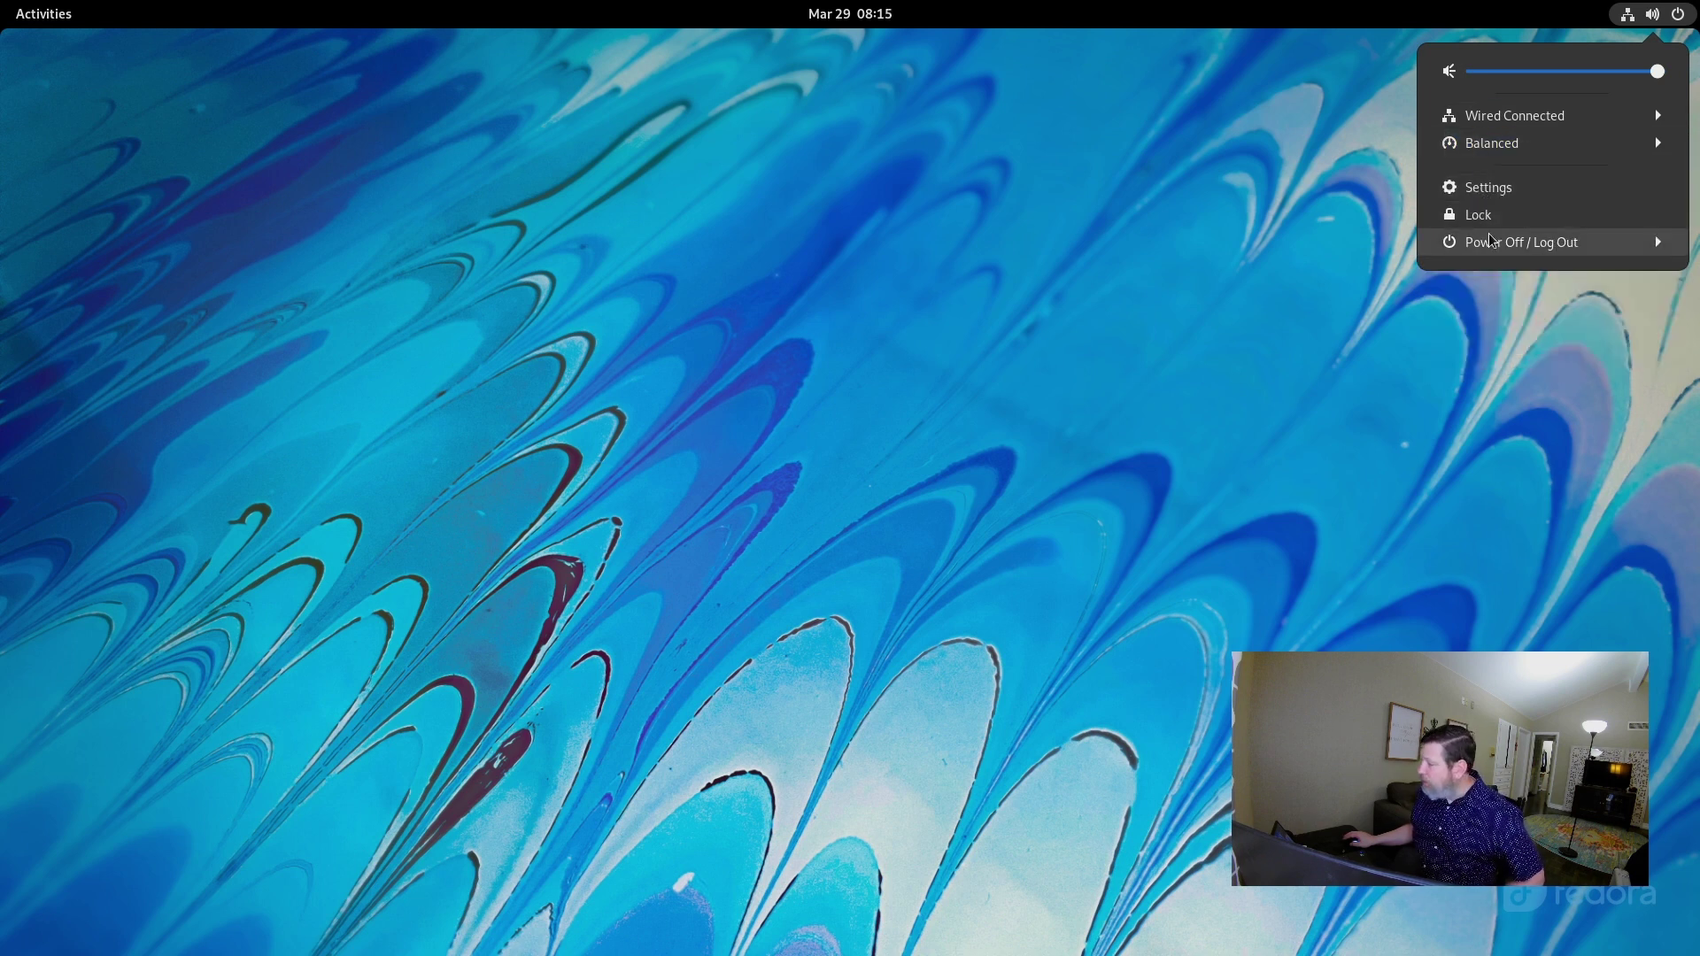
click(1511, 187)
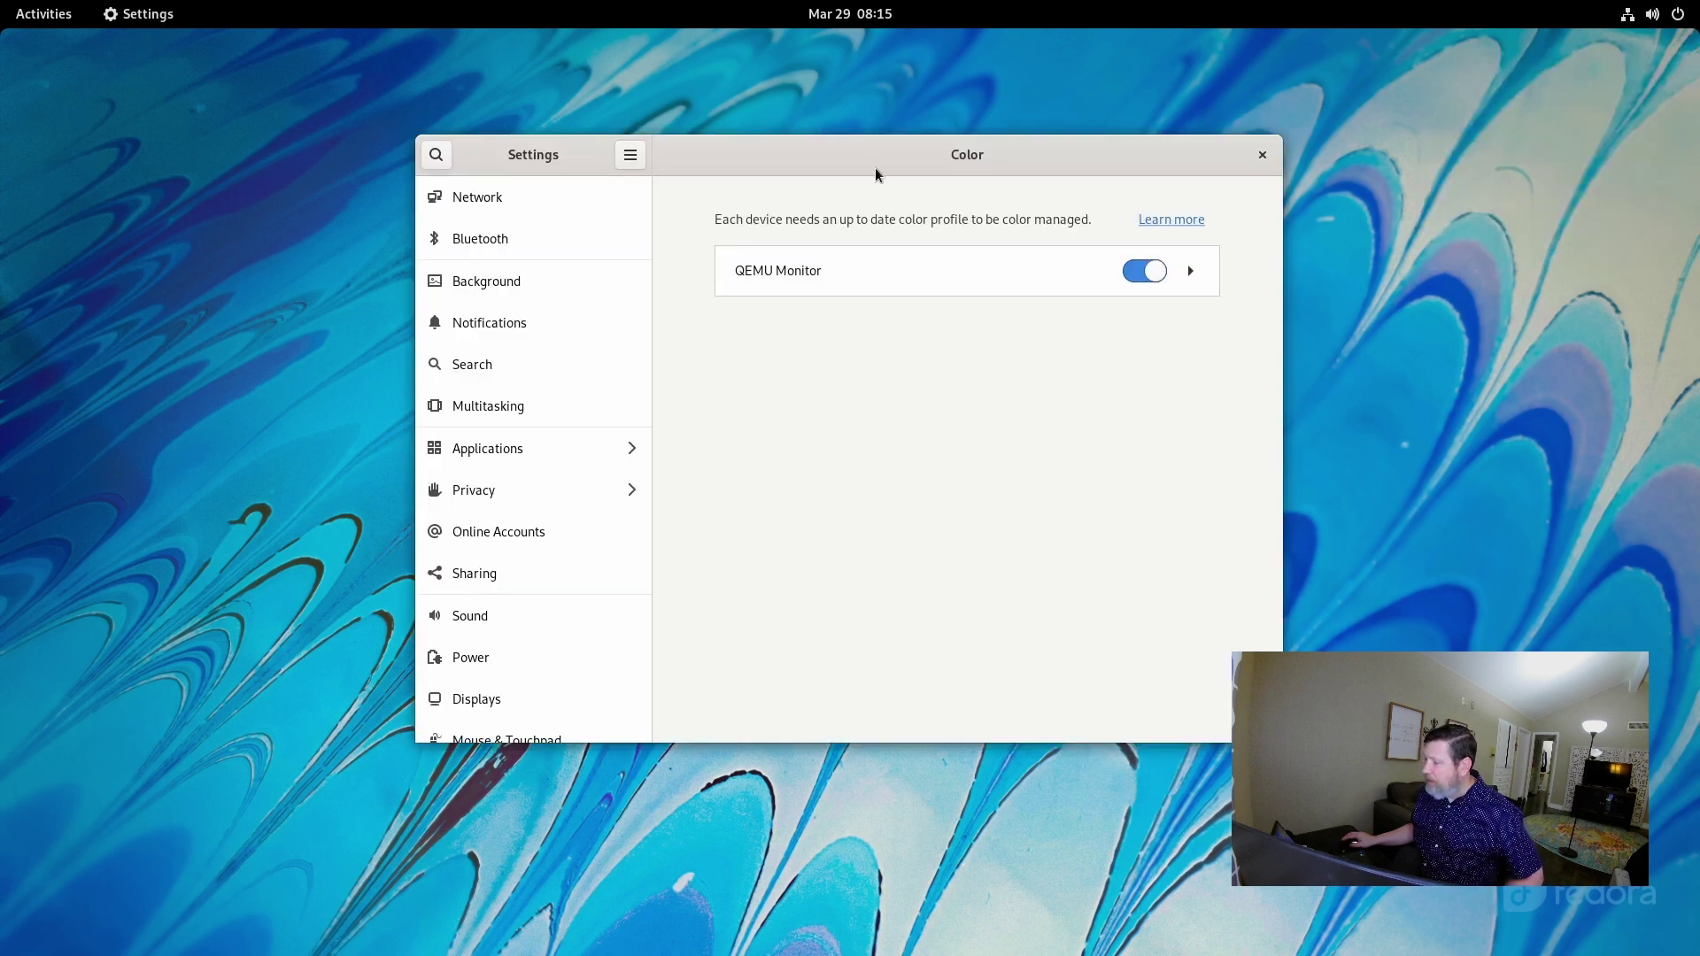
drag(808, 163, 778, 168)
click(1234, 160)
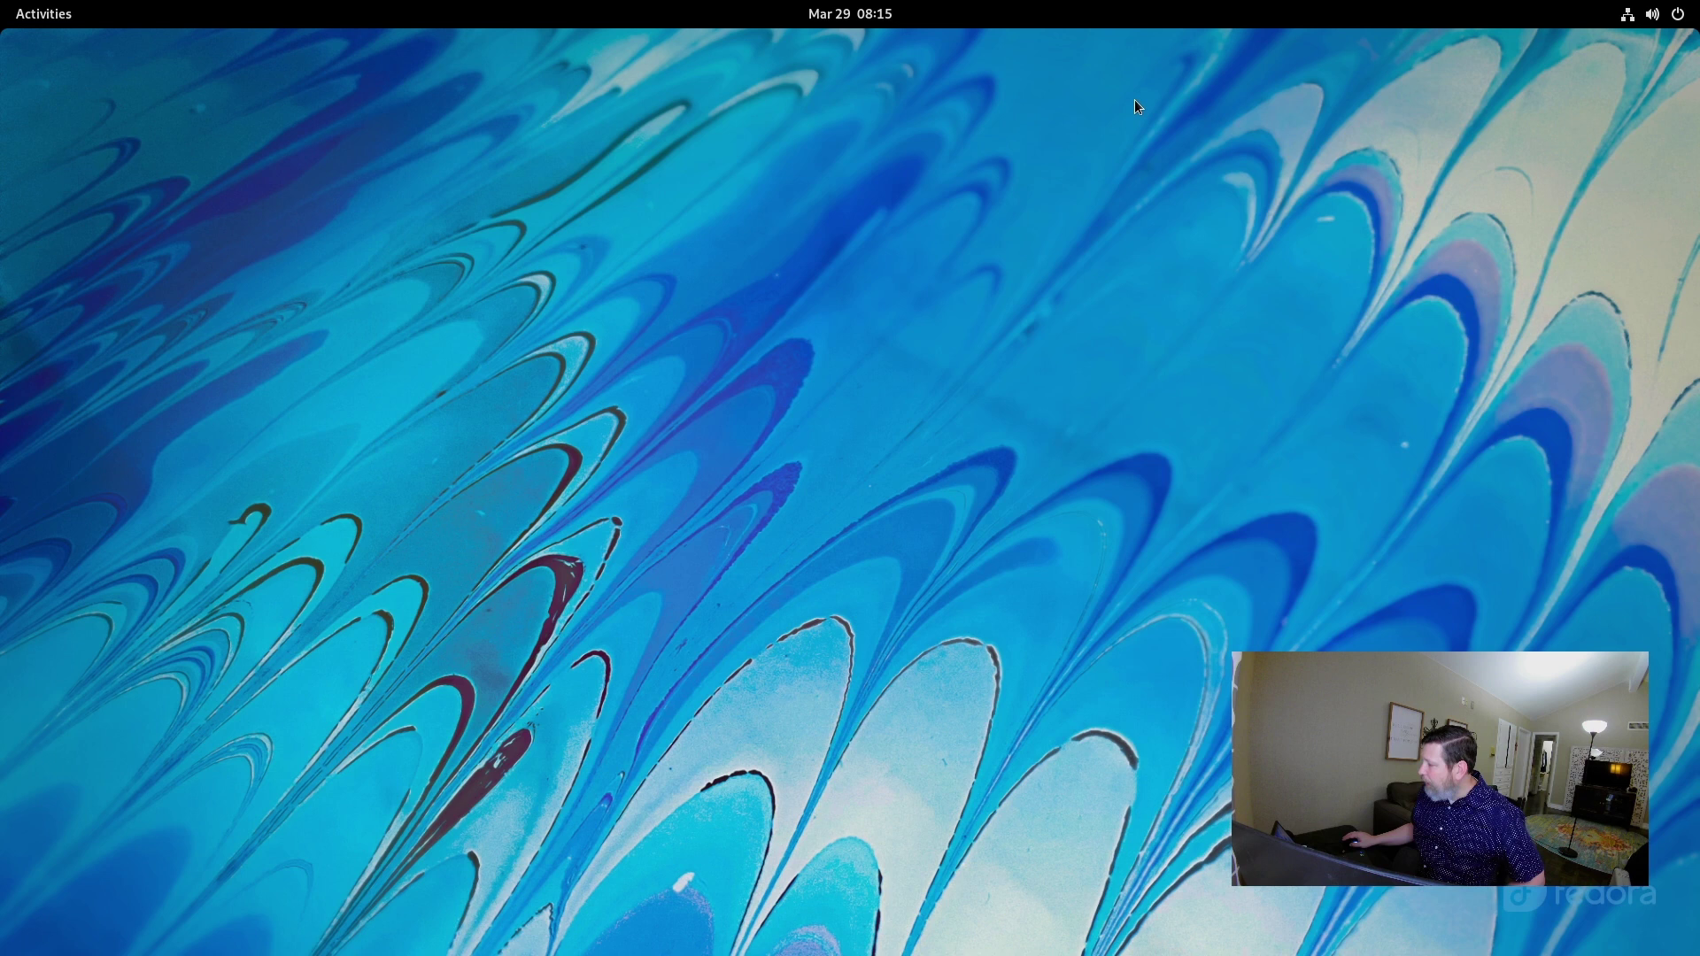
click(858, 16)
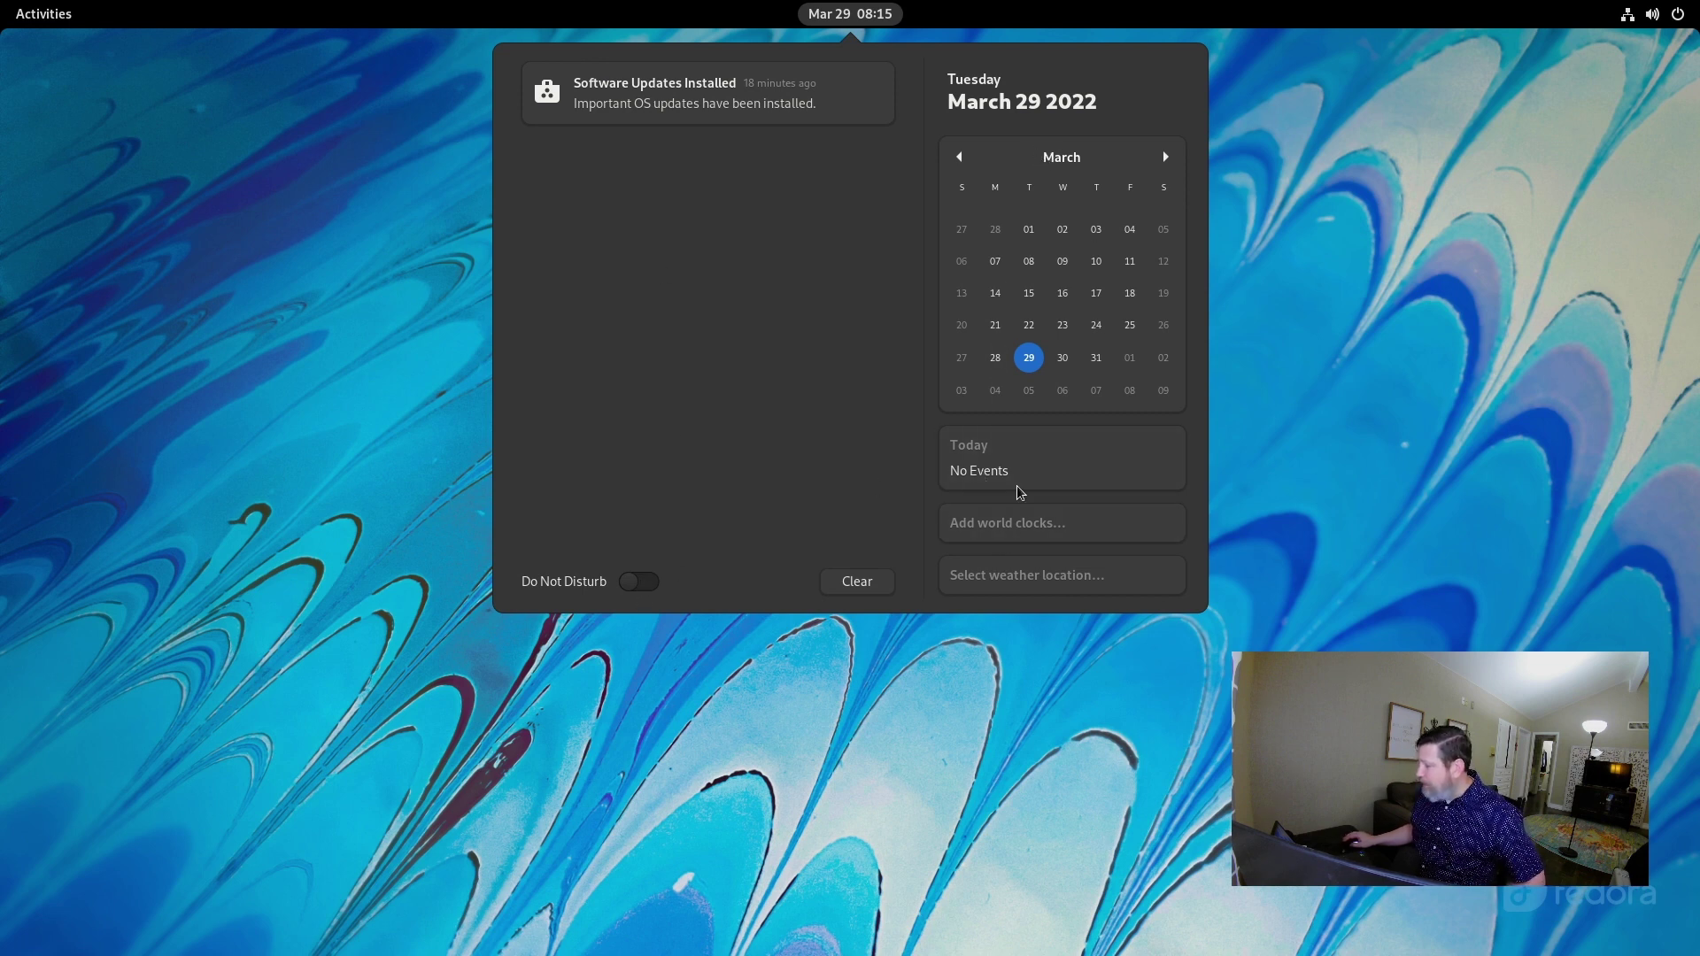
click(637, 40)
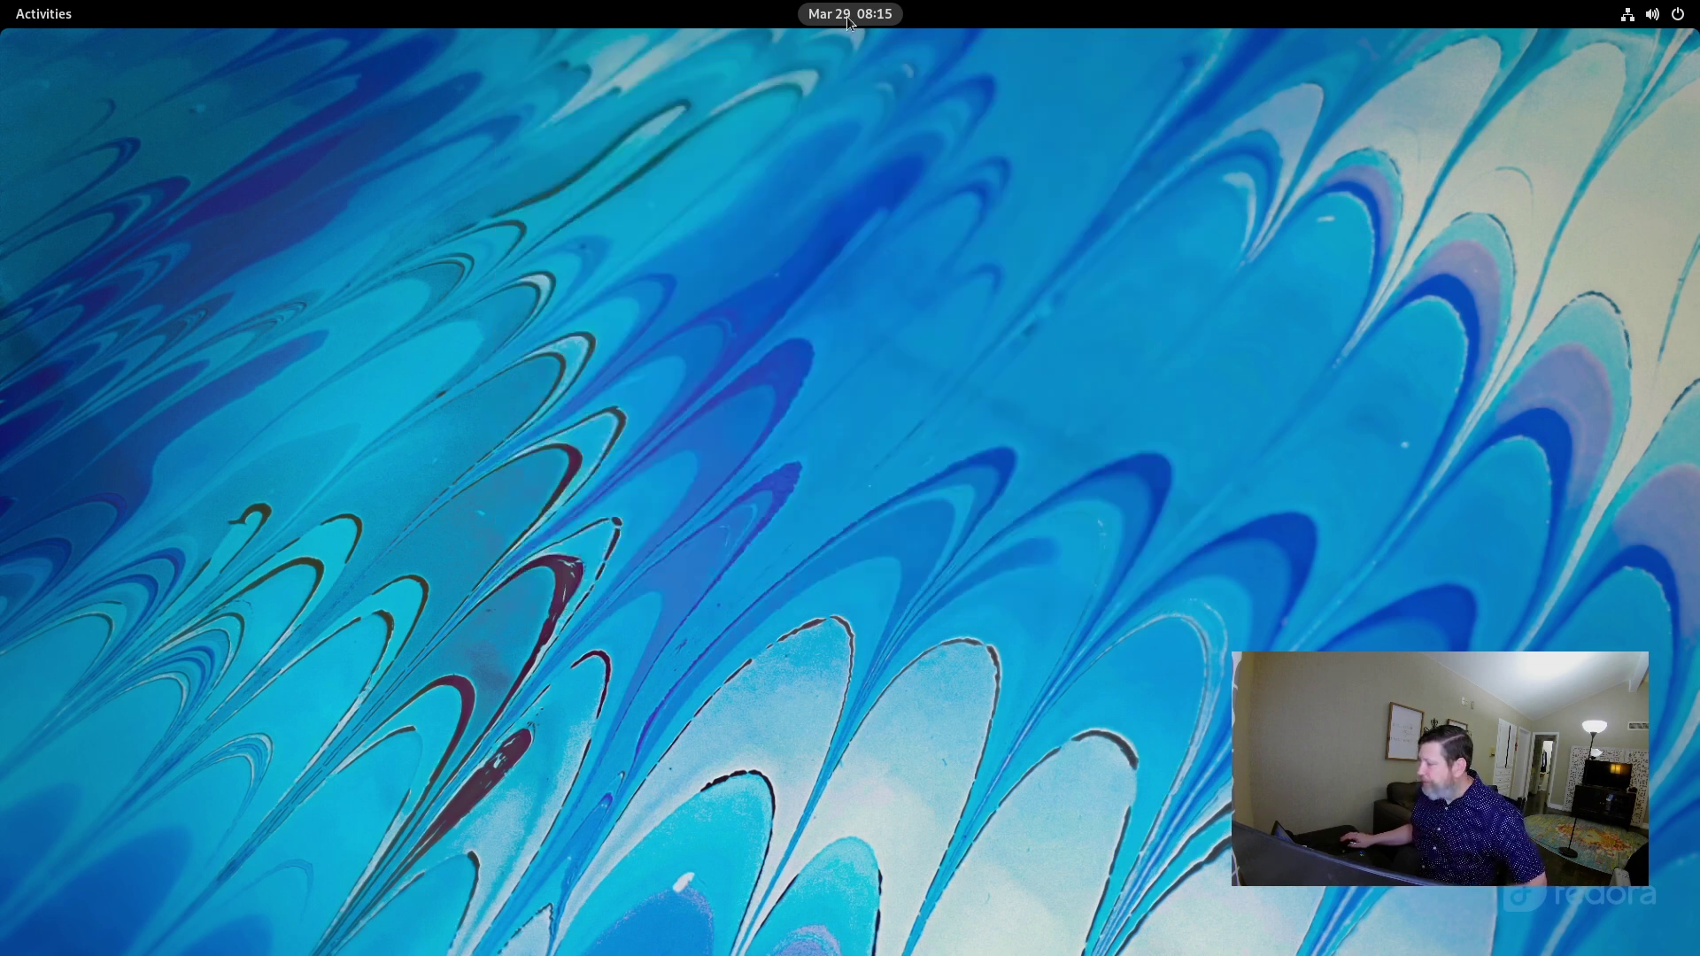
- In the Activities overview, visit the second workspace, return to the first, and view the app grid
click(44, 15)
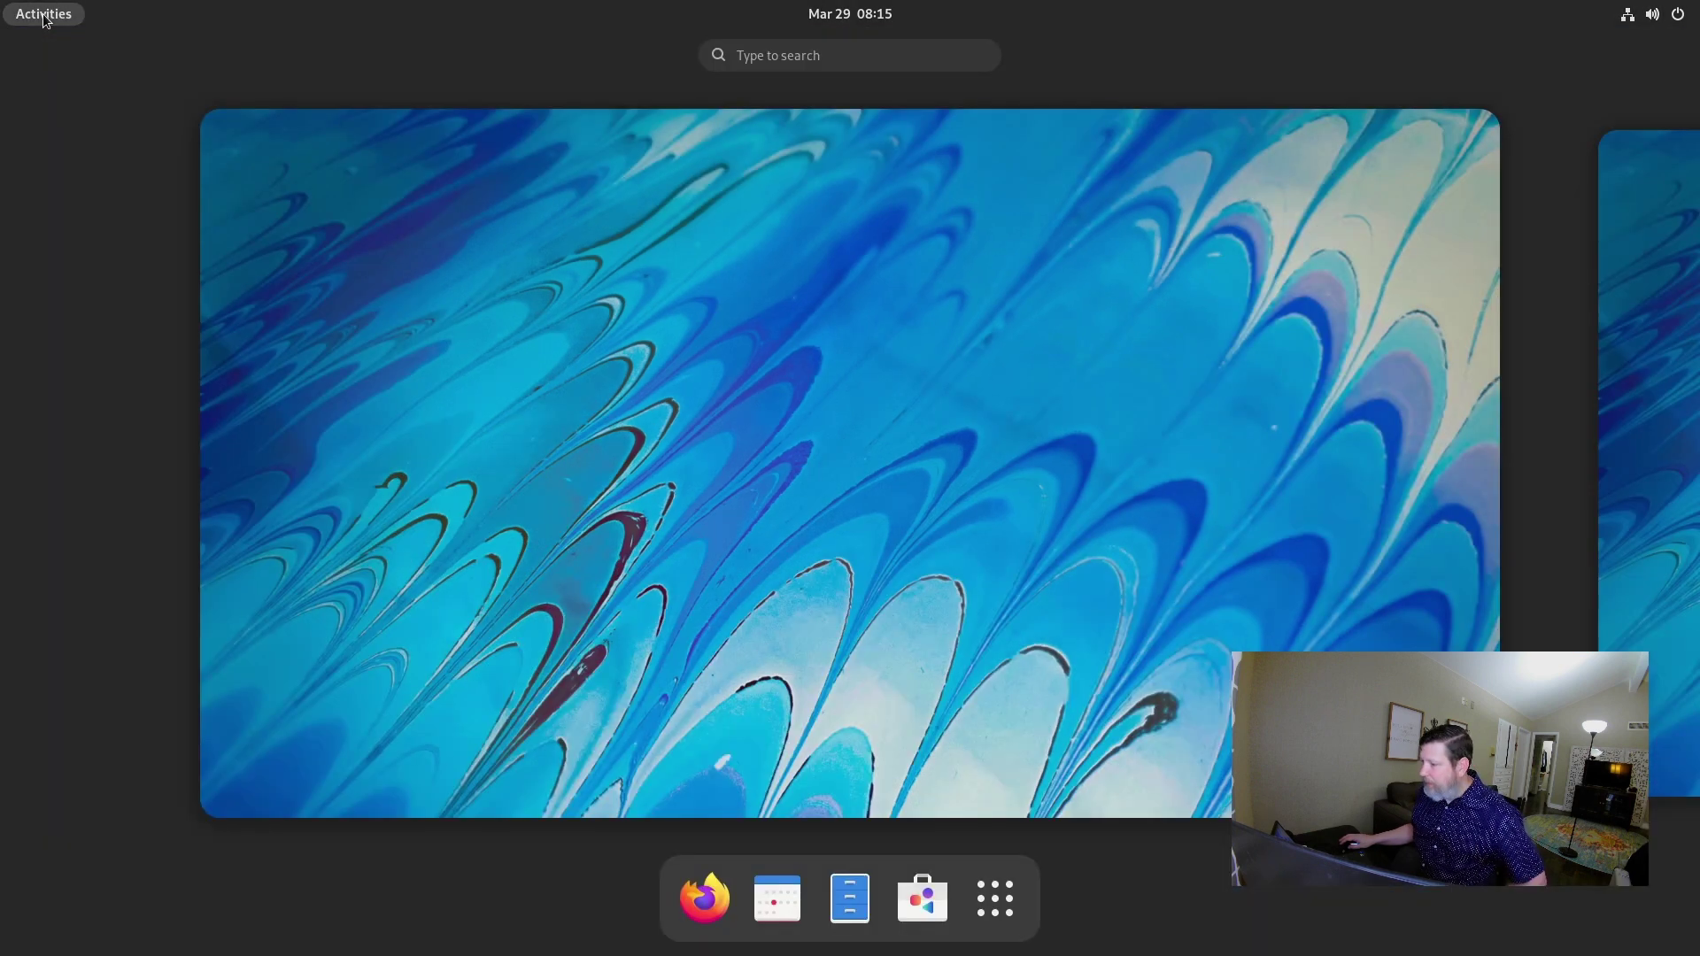
click(1613, 299)
click(47, 315)
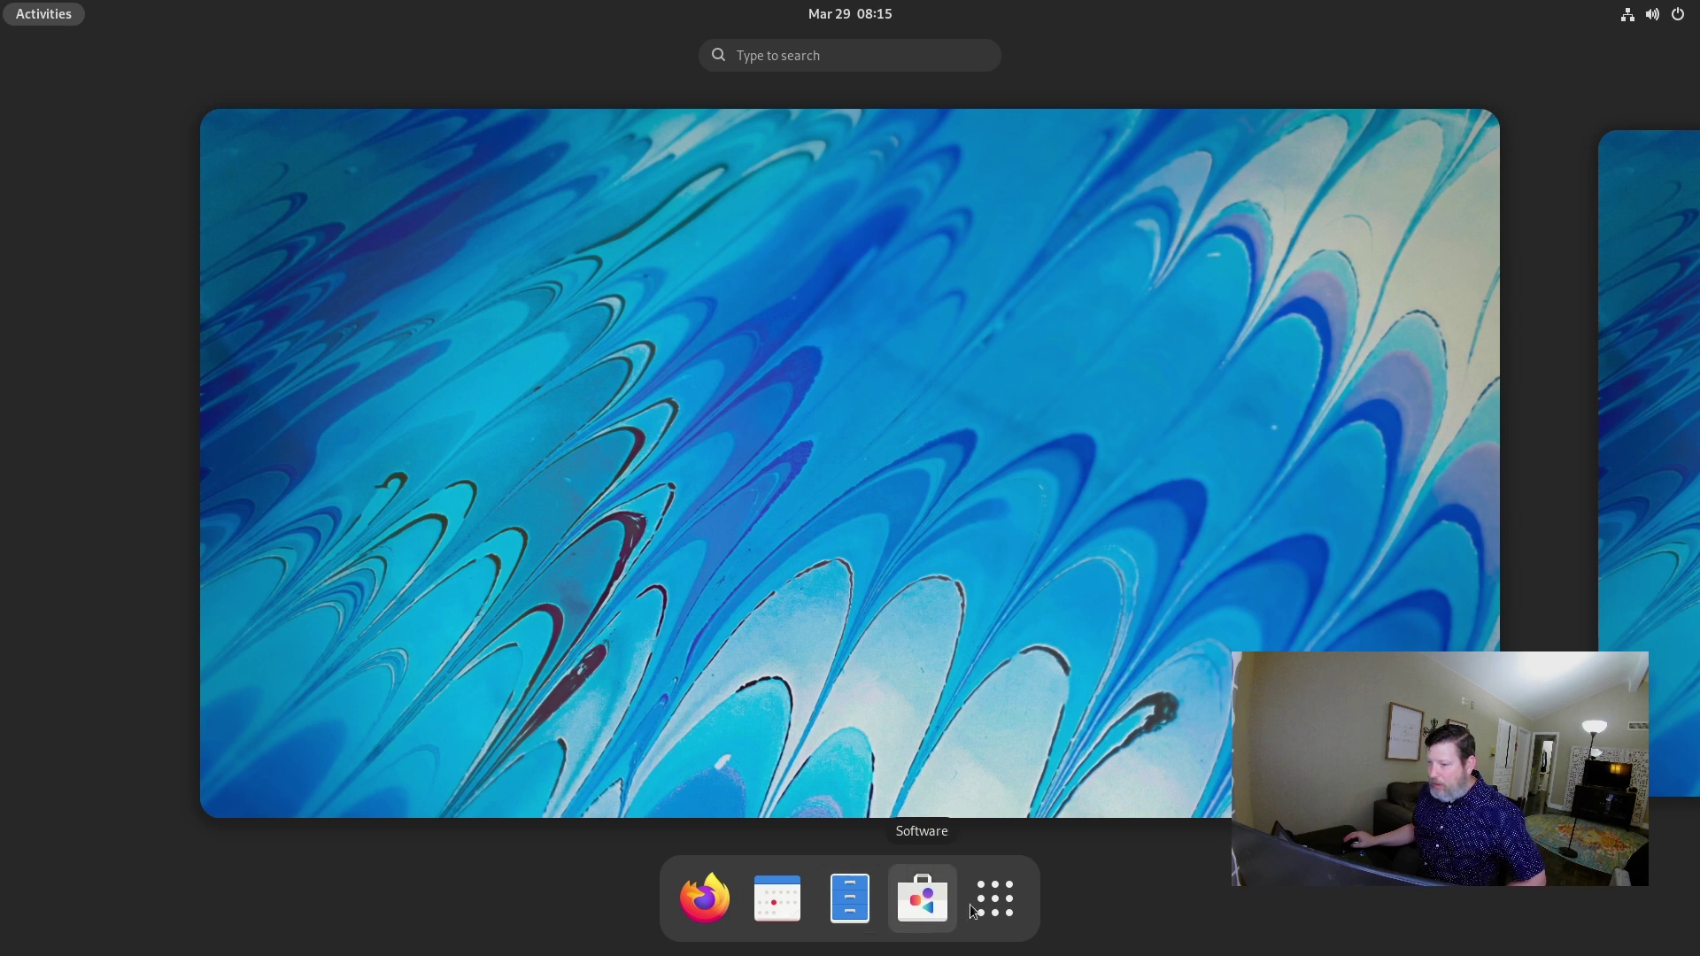
click(1011, 898)
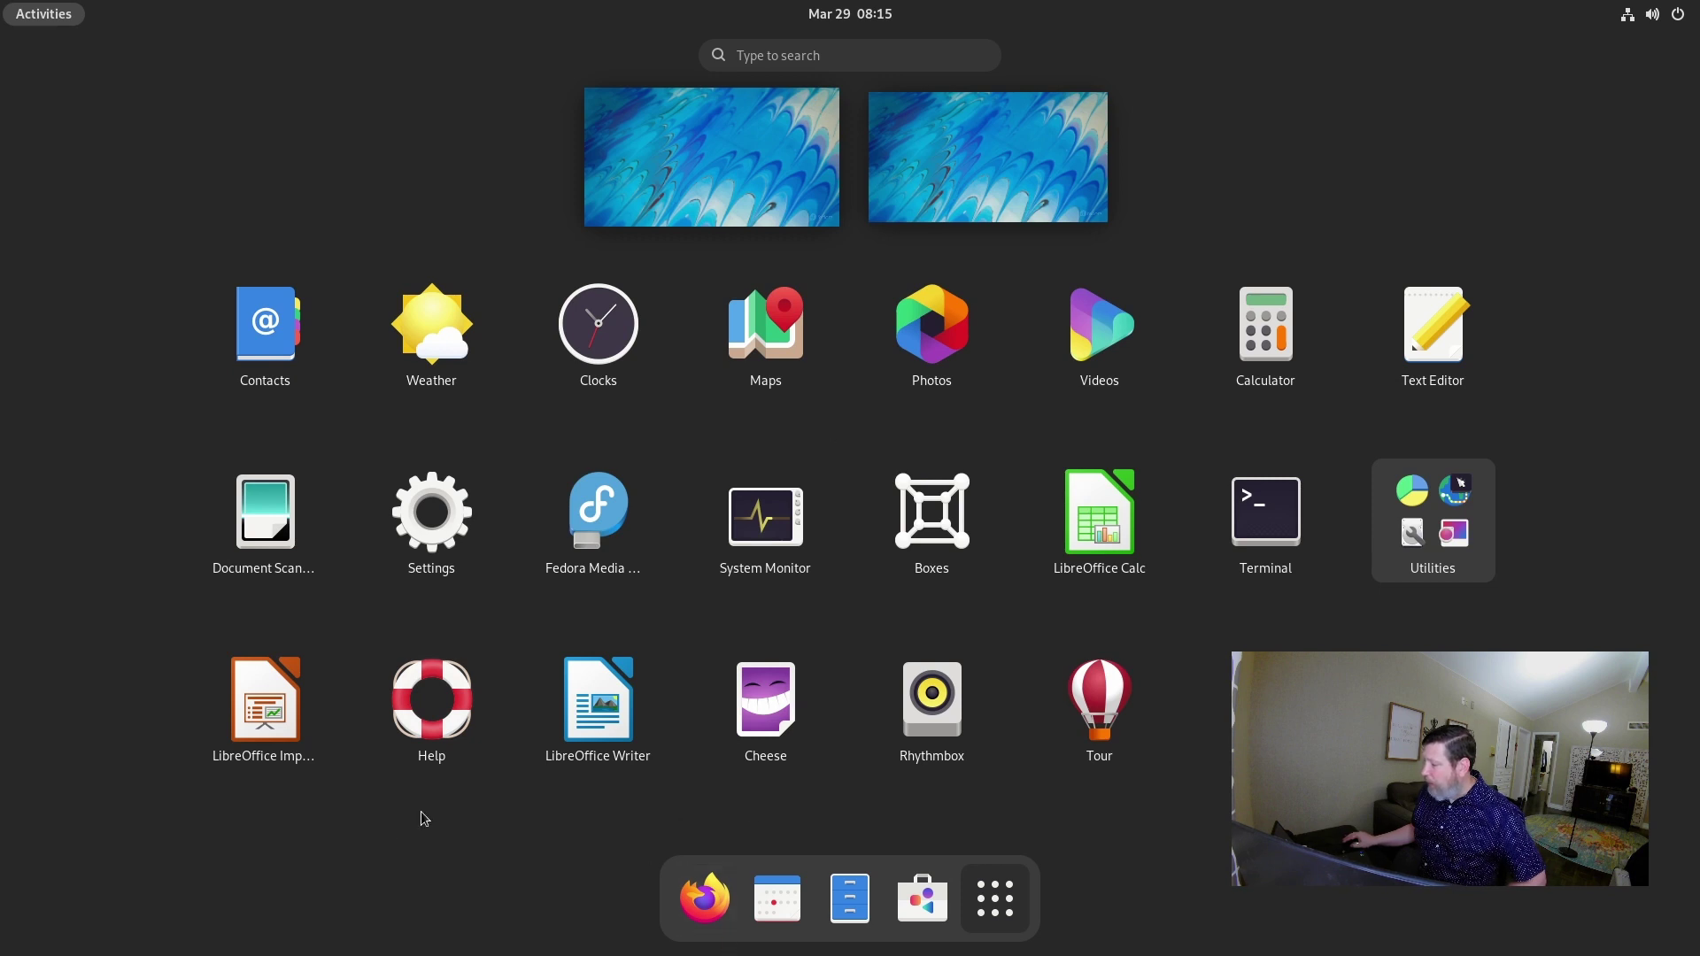
click(58, 12)
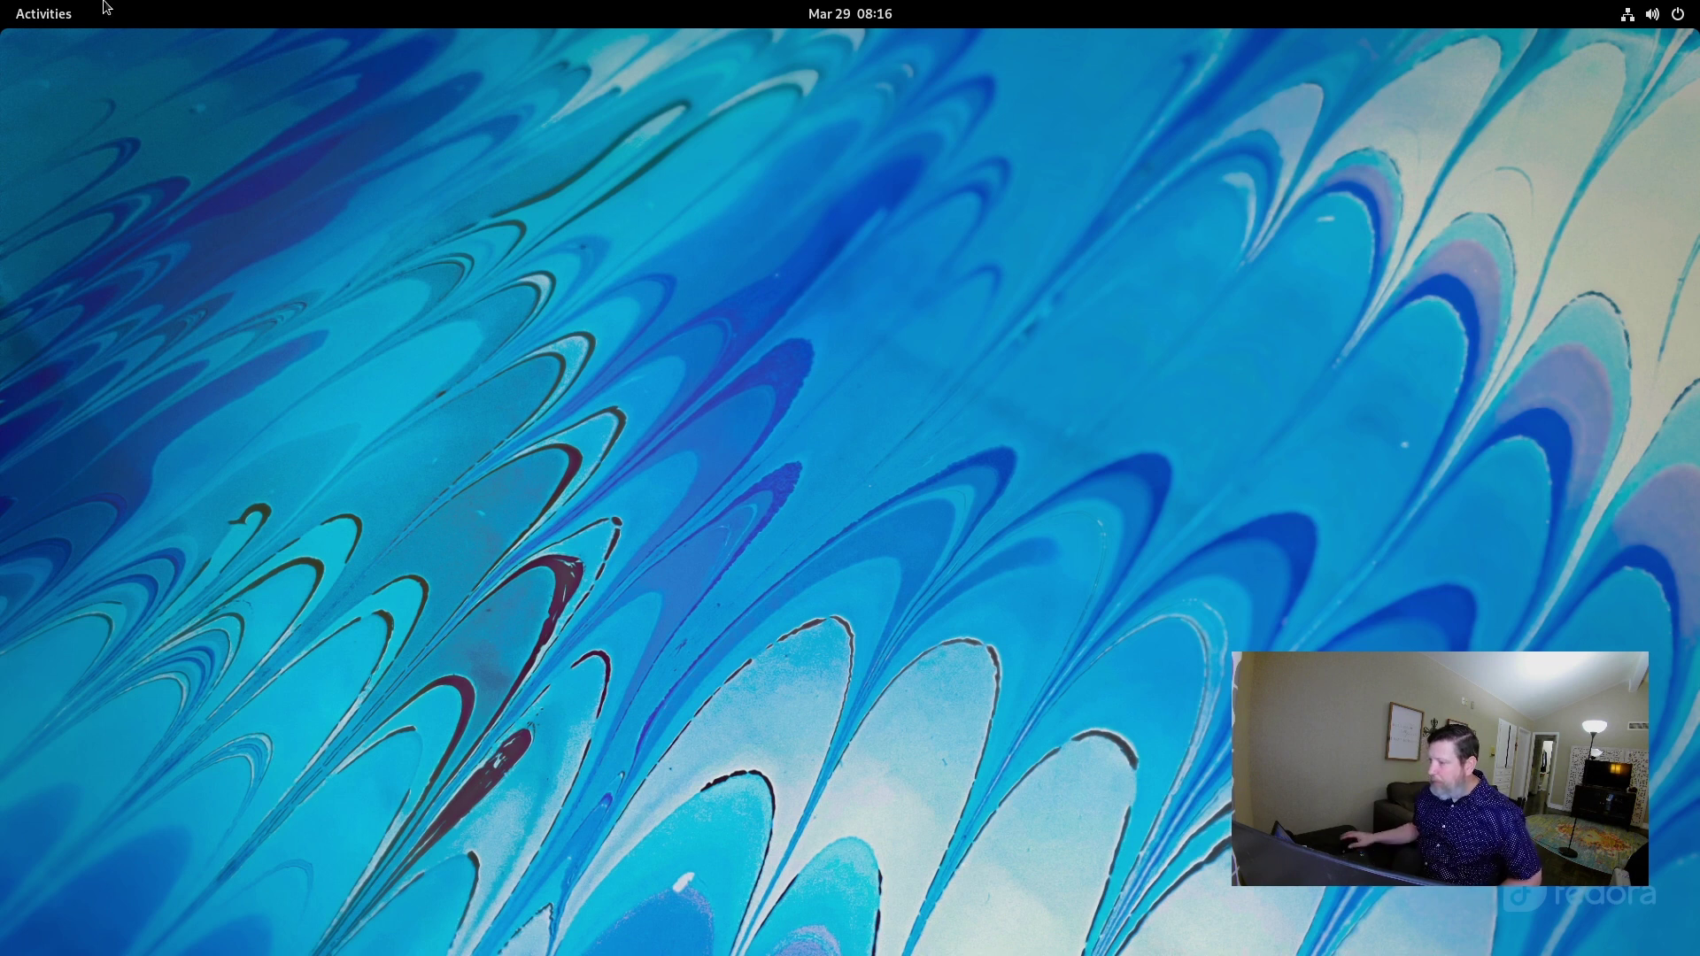
- Toggle the overview with the Activities button, then with the Super key, leaving it open
click(44, 19)
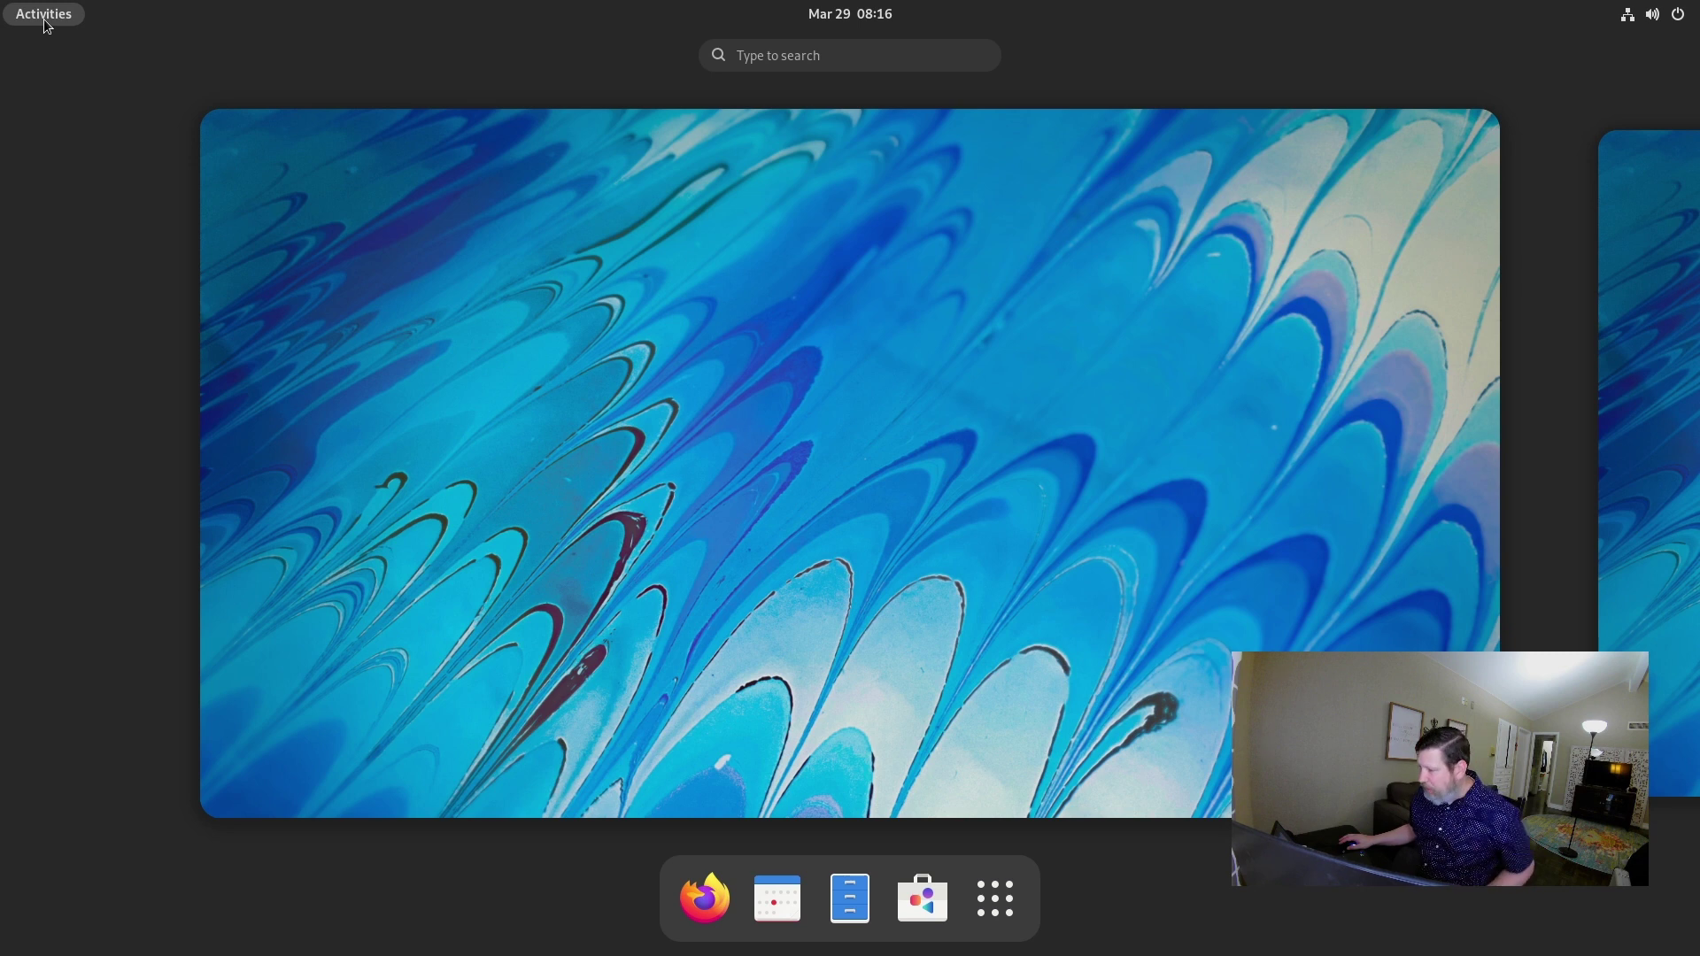
click(45, 18)
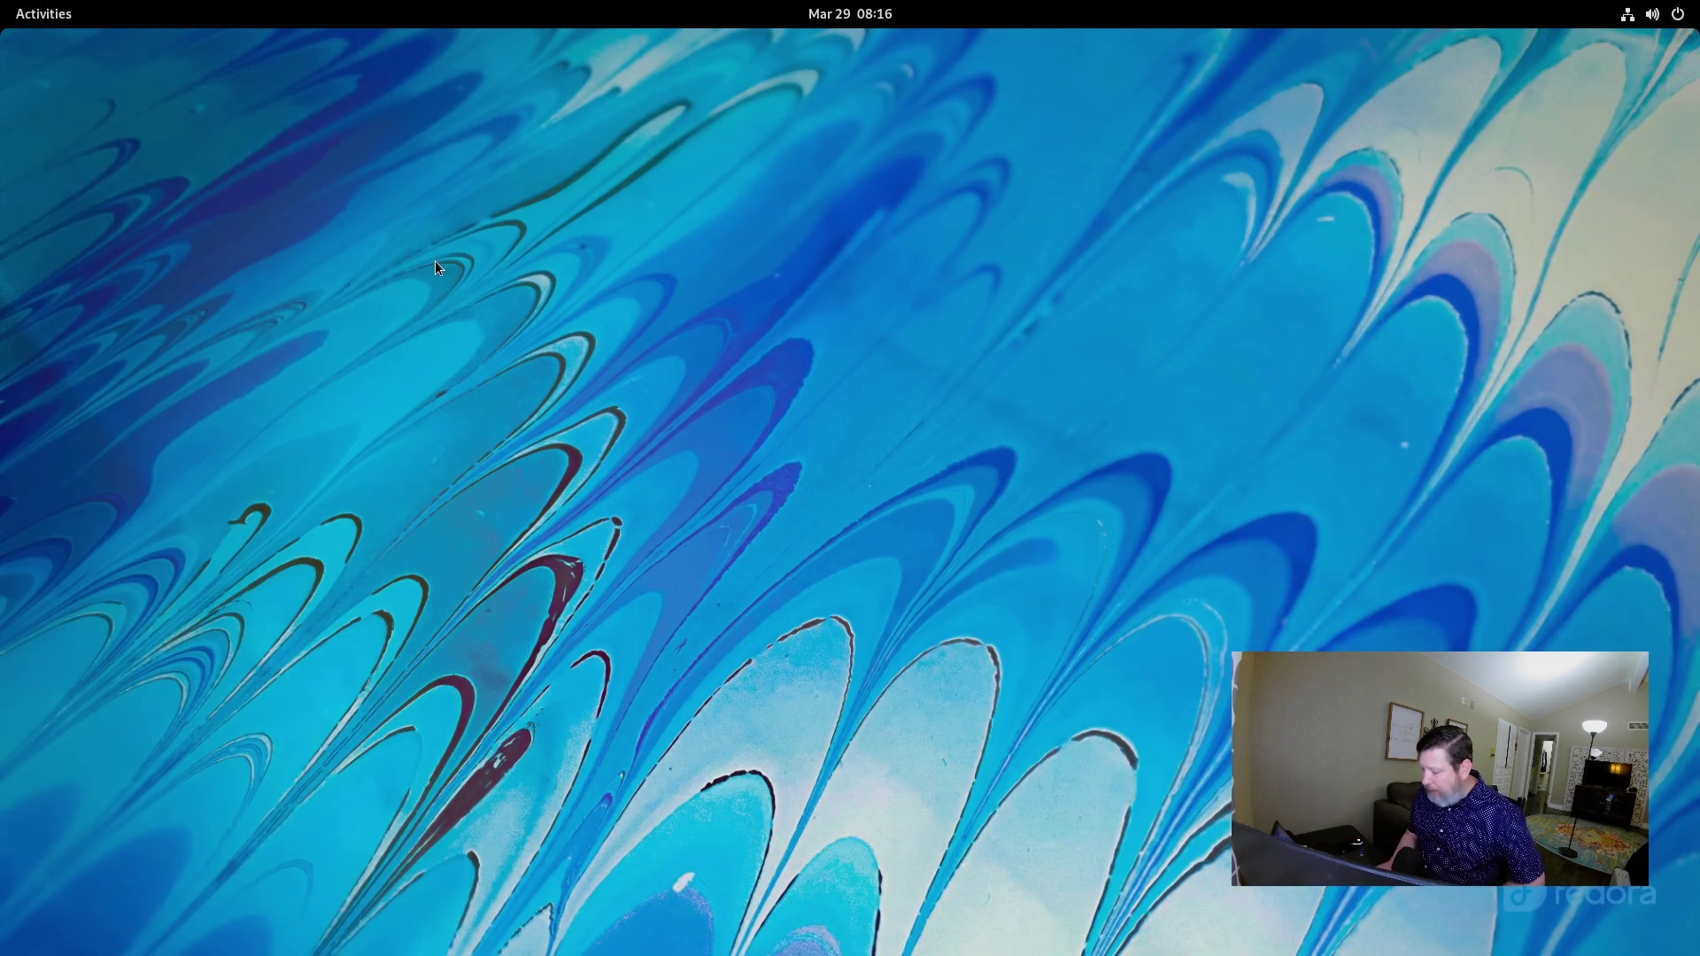
key(super)
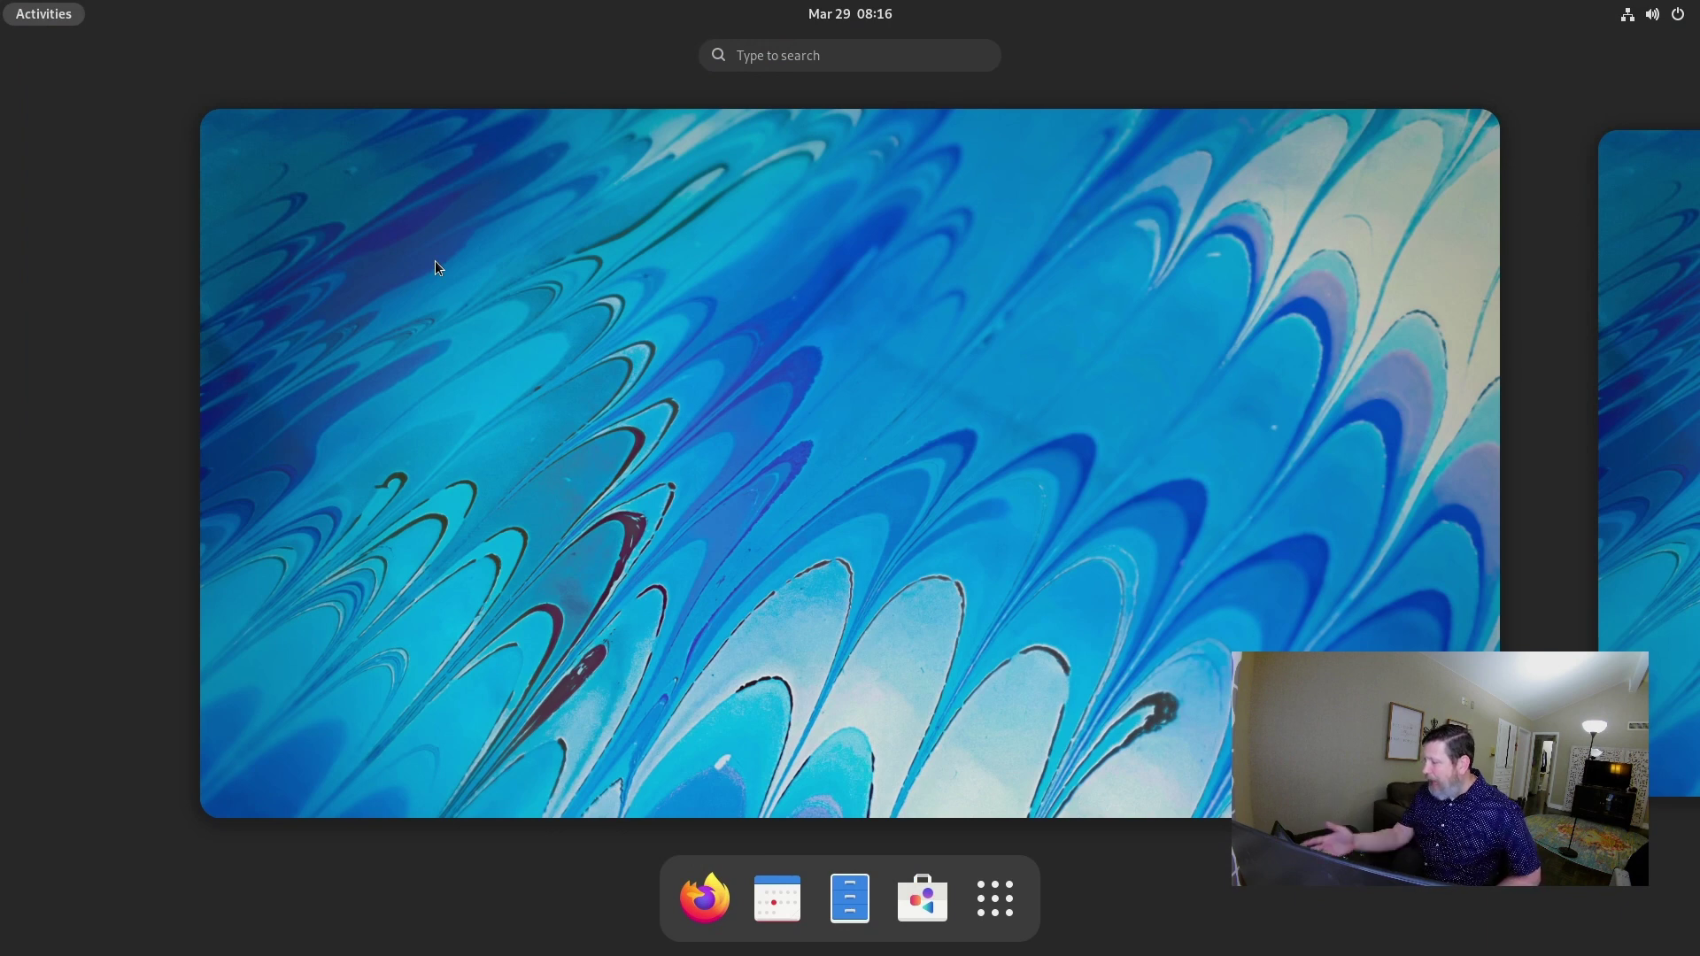
key(super)
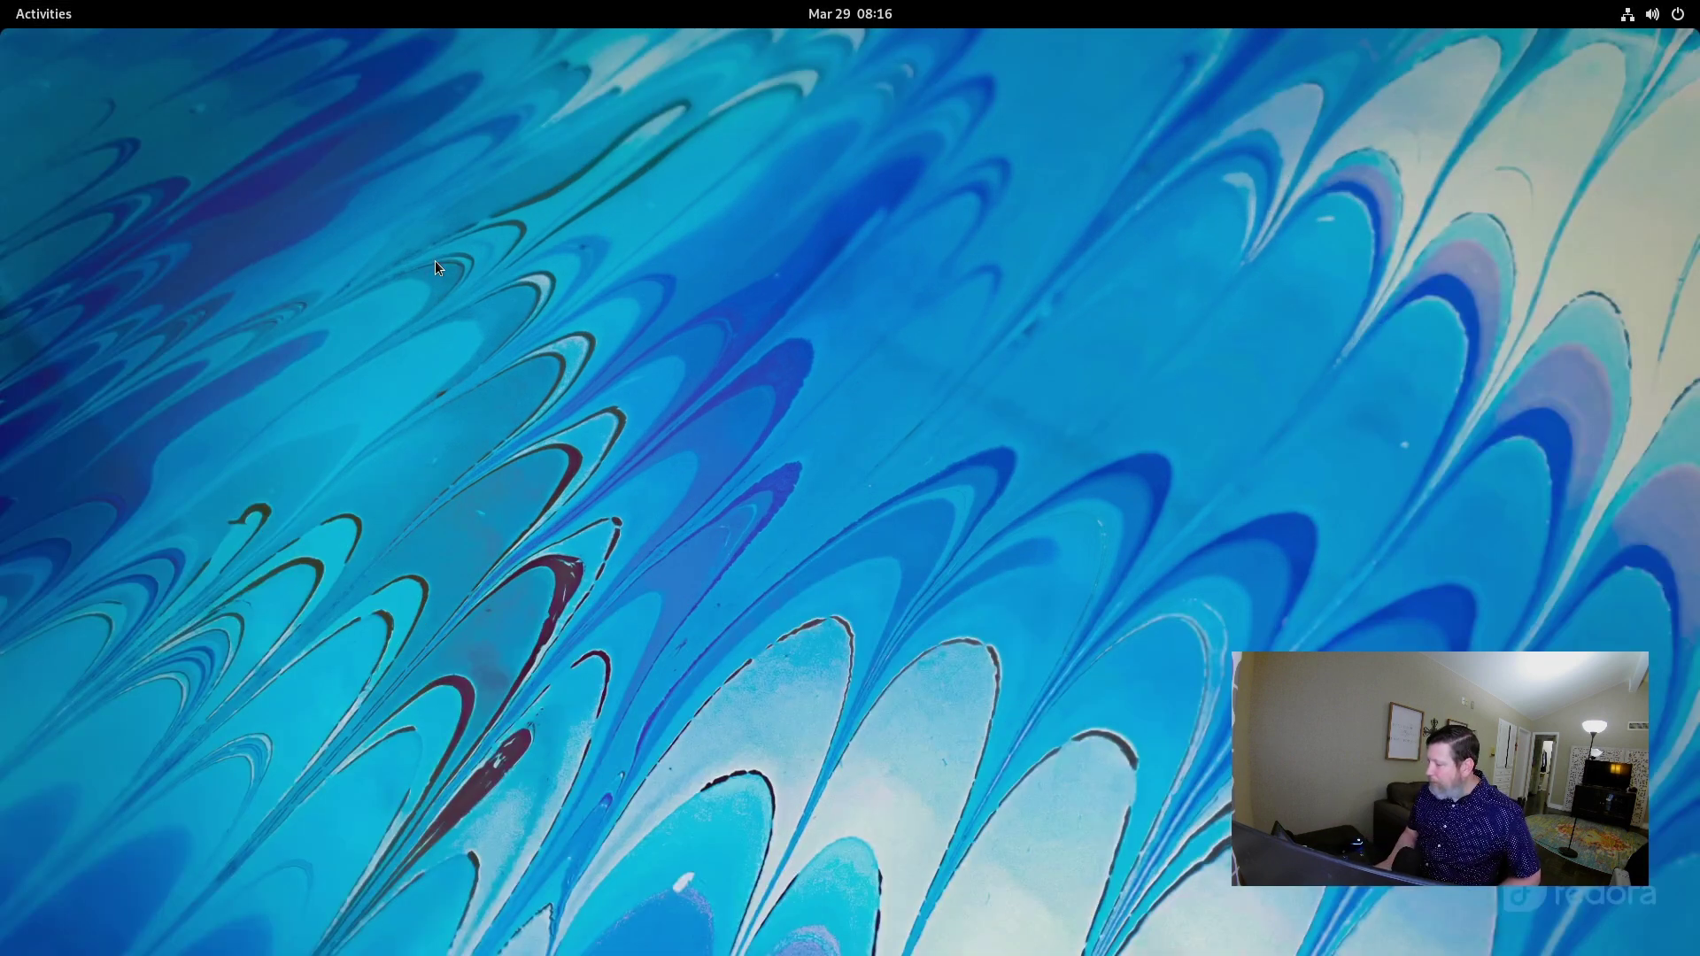
key(super)
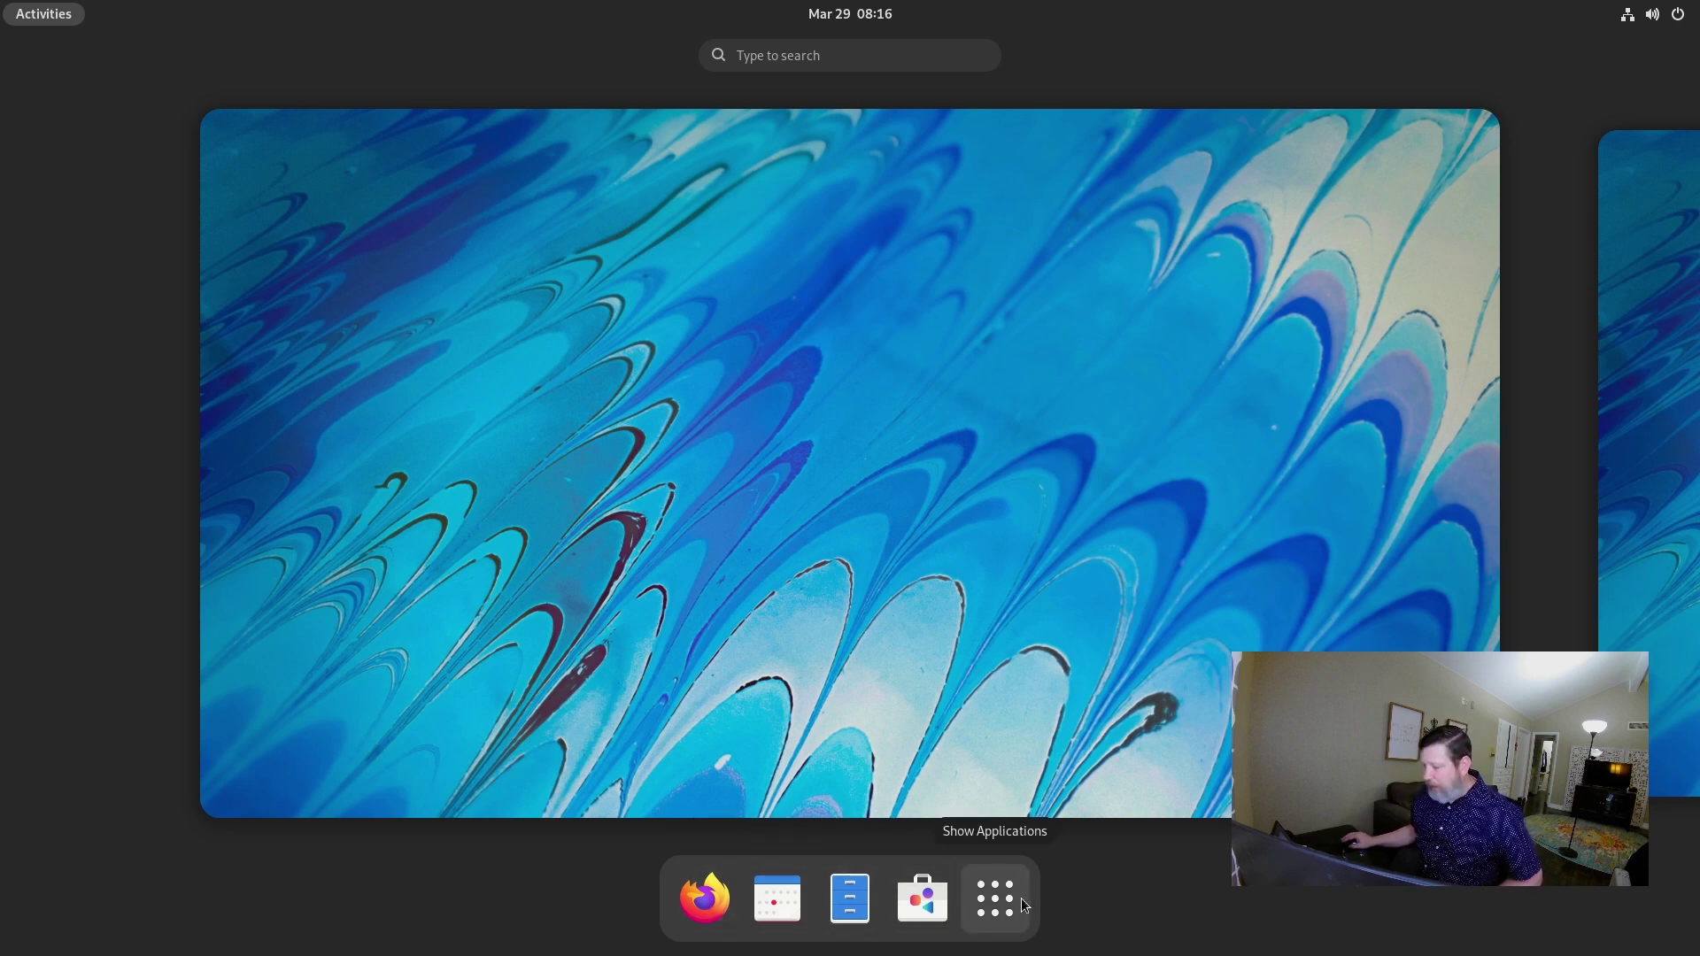
- Launch Files and browse Home, Documents, Music, Other Locations and Recent before closing it
click(996, 899)
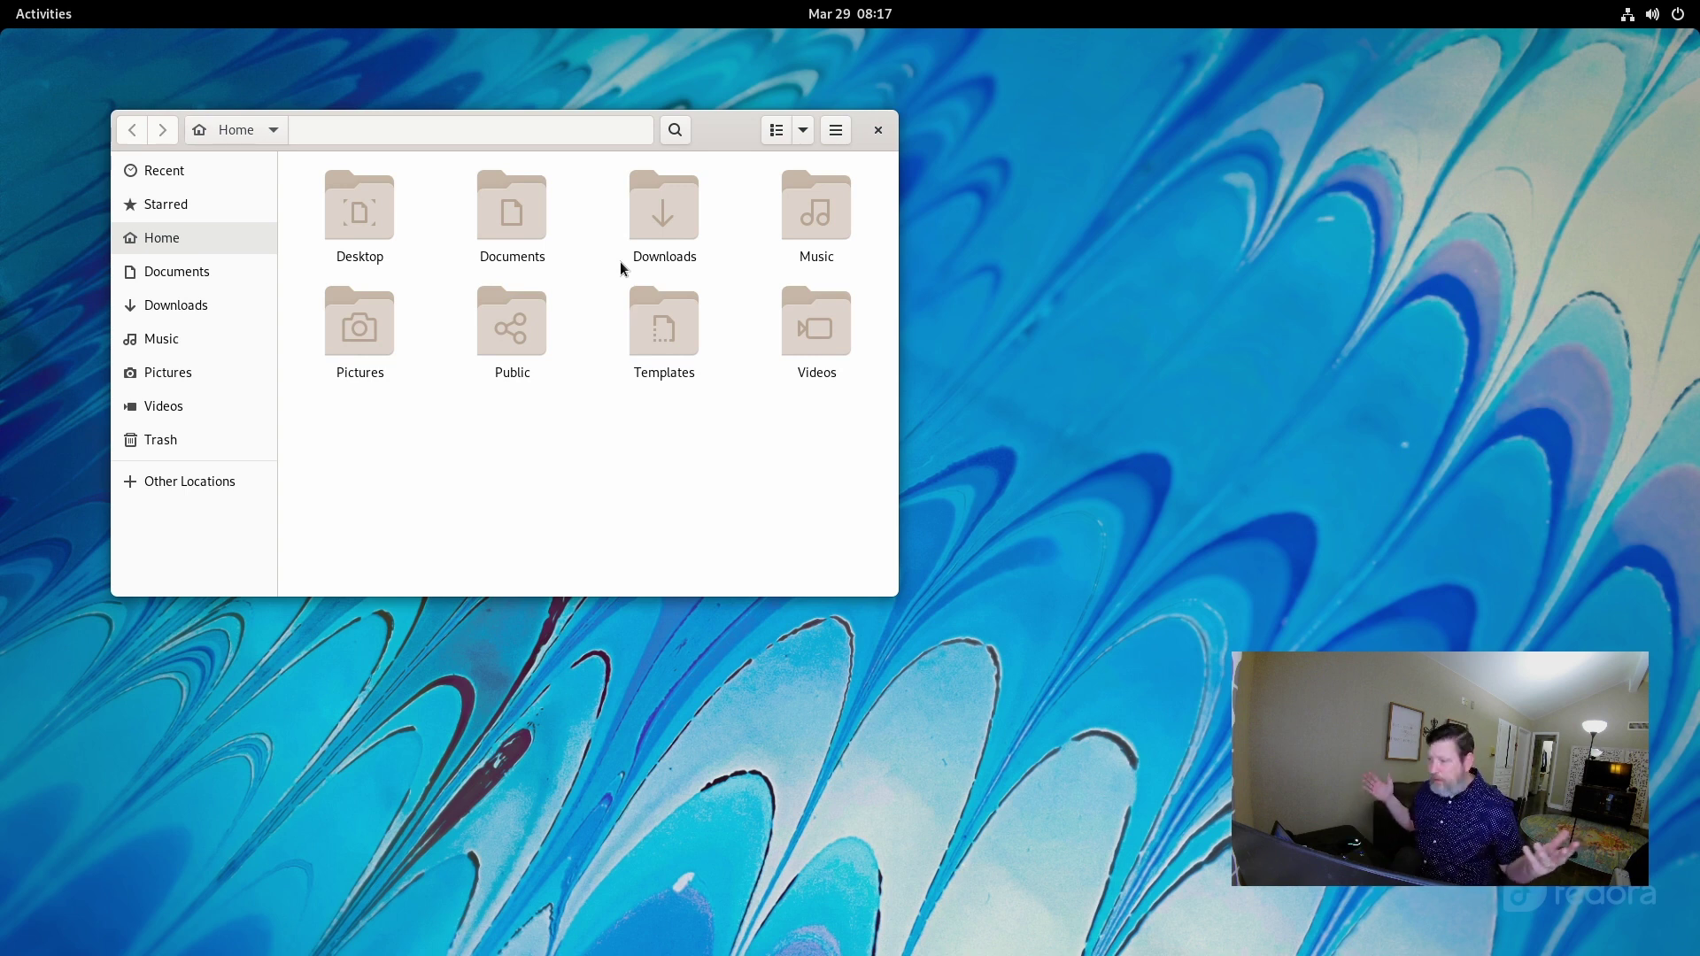
drag(714, 131, 716, 105)
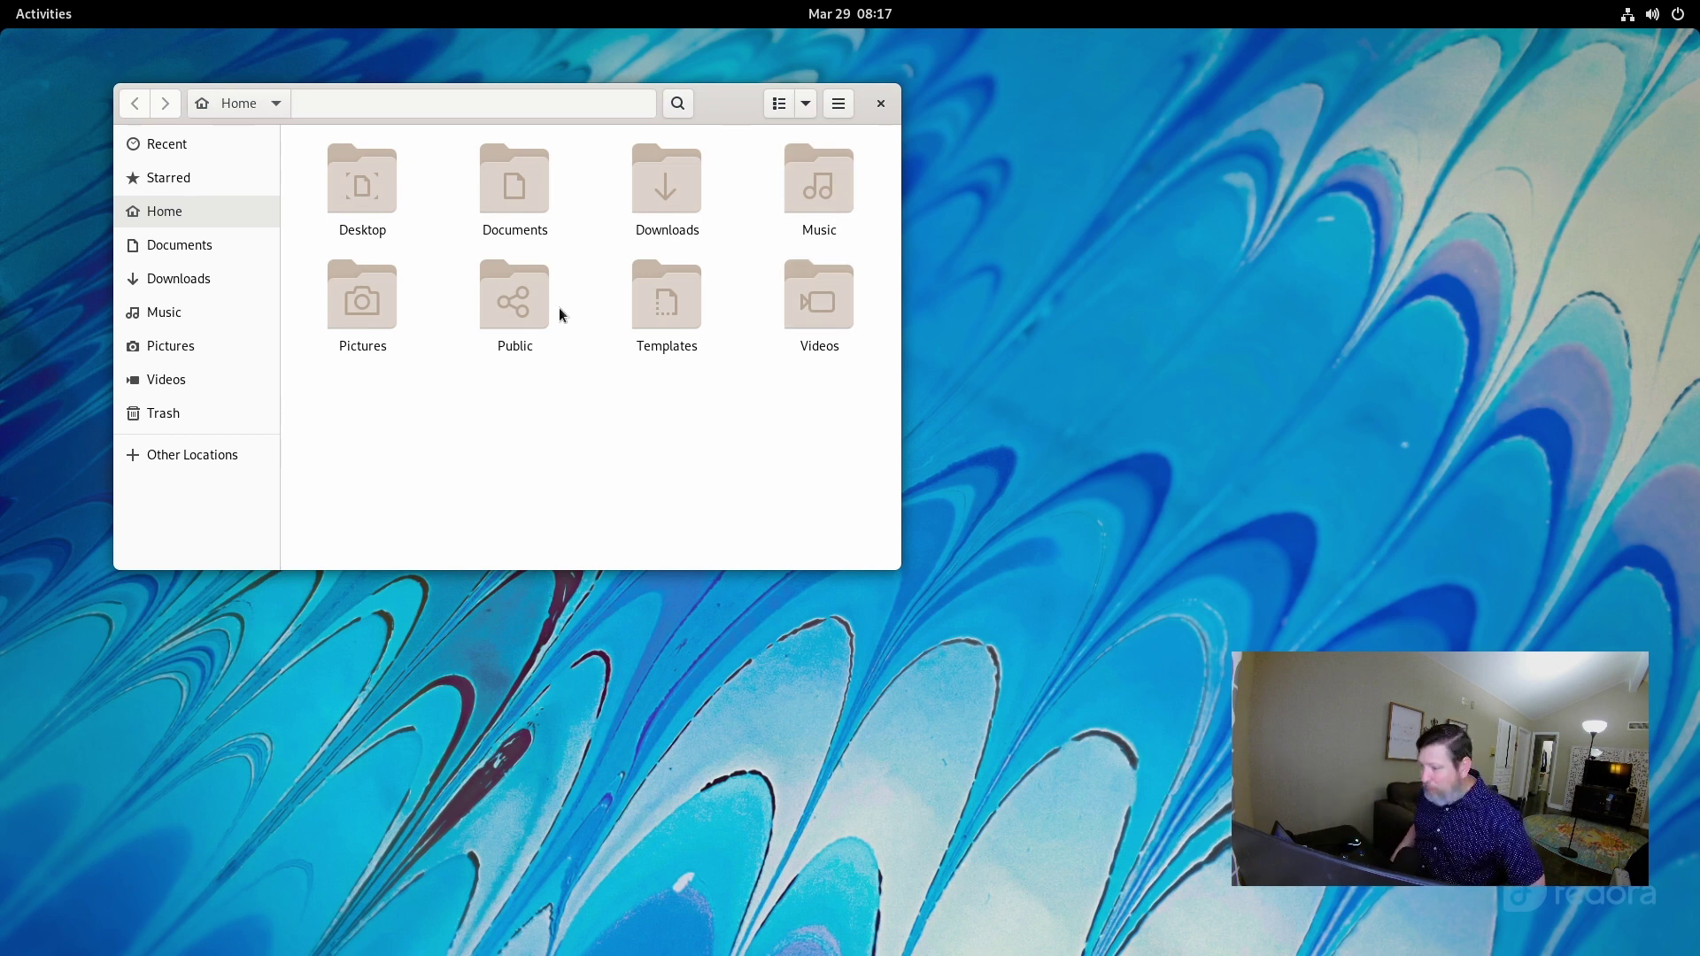
click(163, 220)
click(166, 252)
click(163, 313)
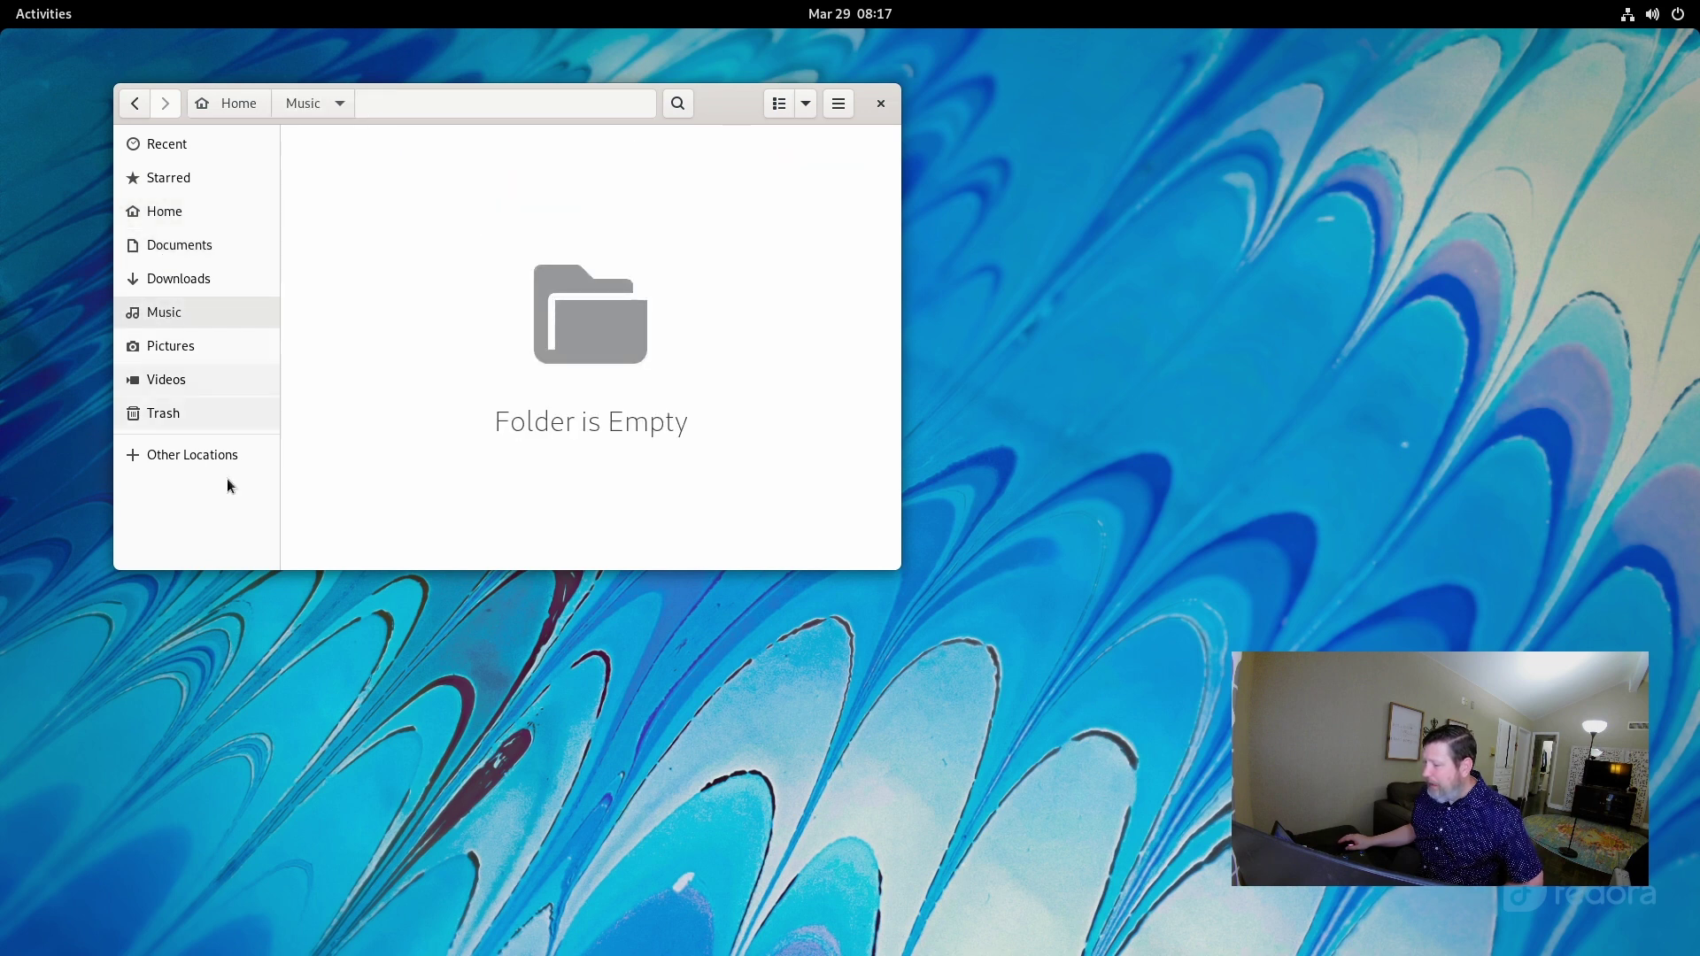
click(189, 454)
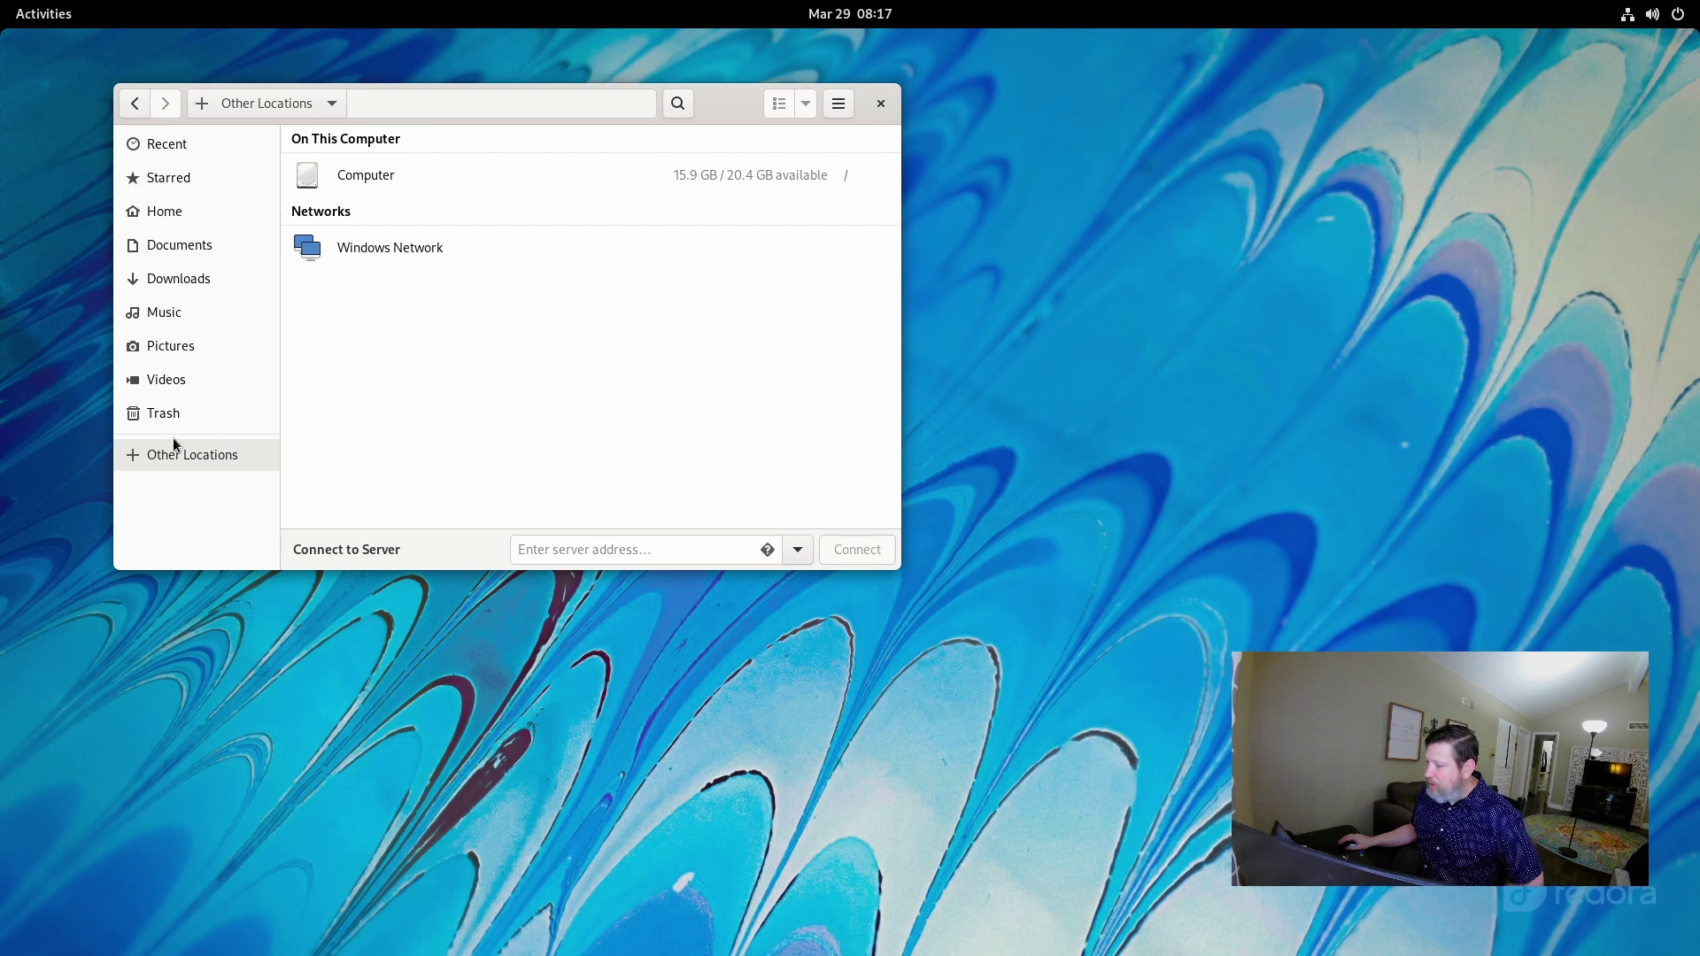
click(178, 148)
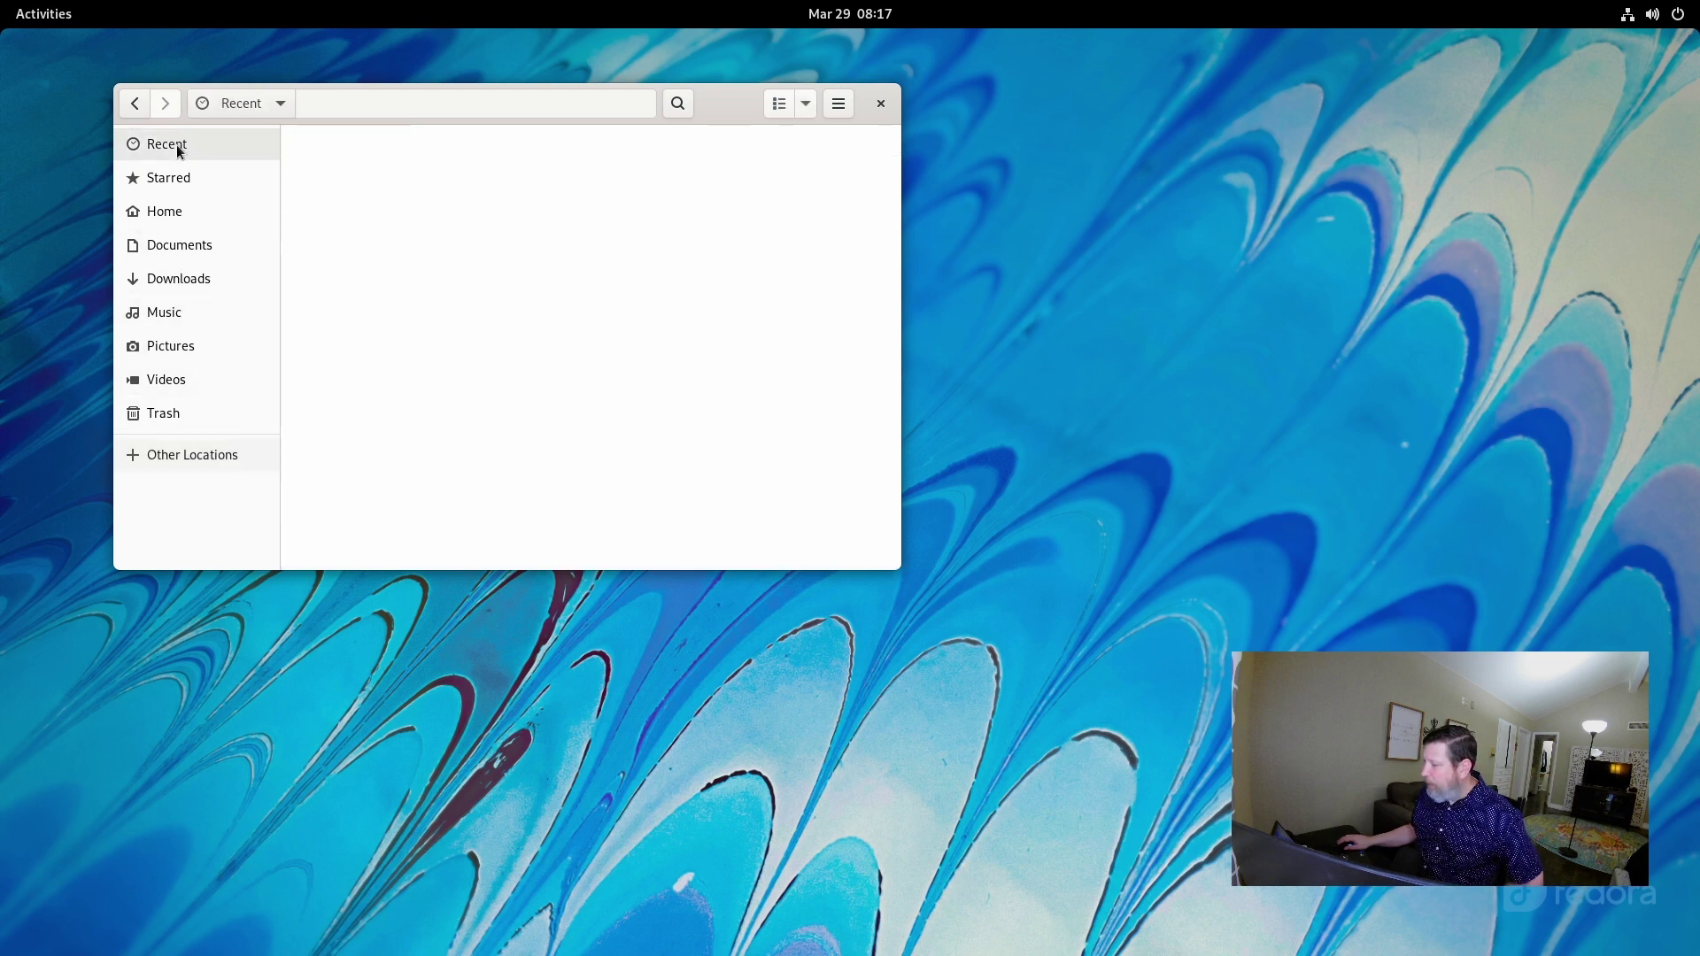
click(881, 103)
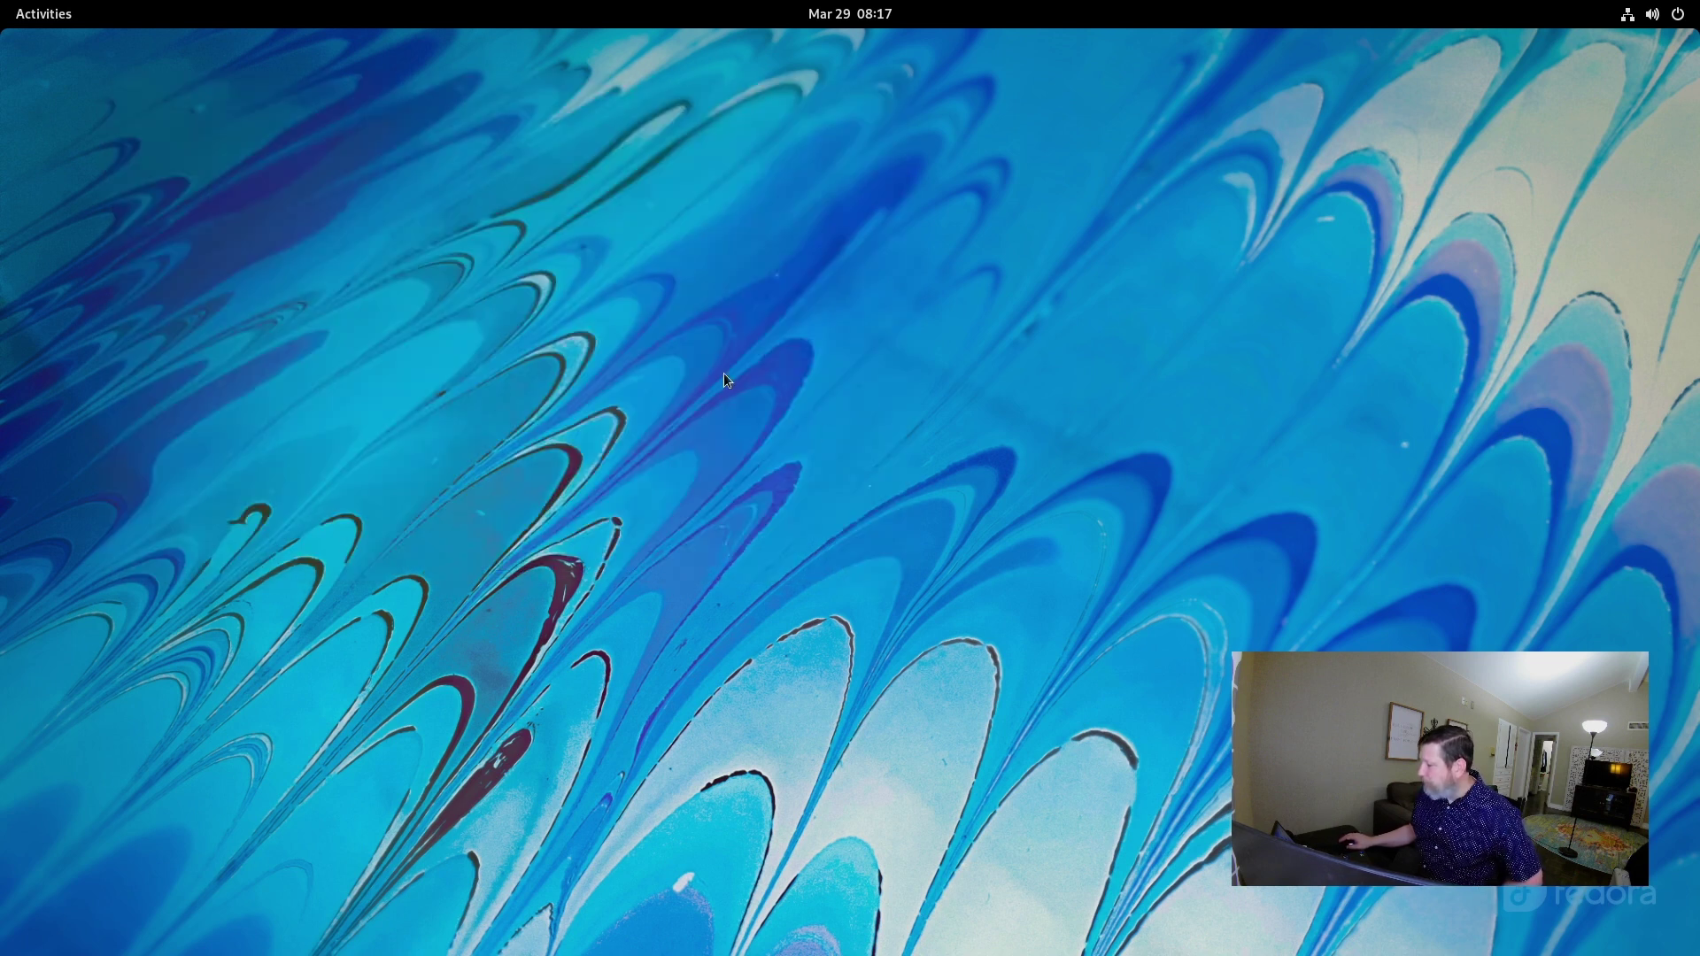
- Launch Boxes from the application grid
key(super)
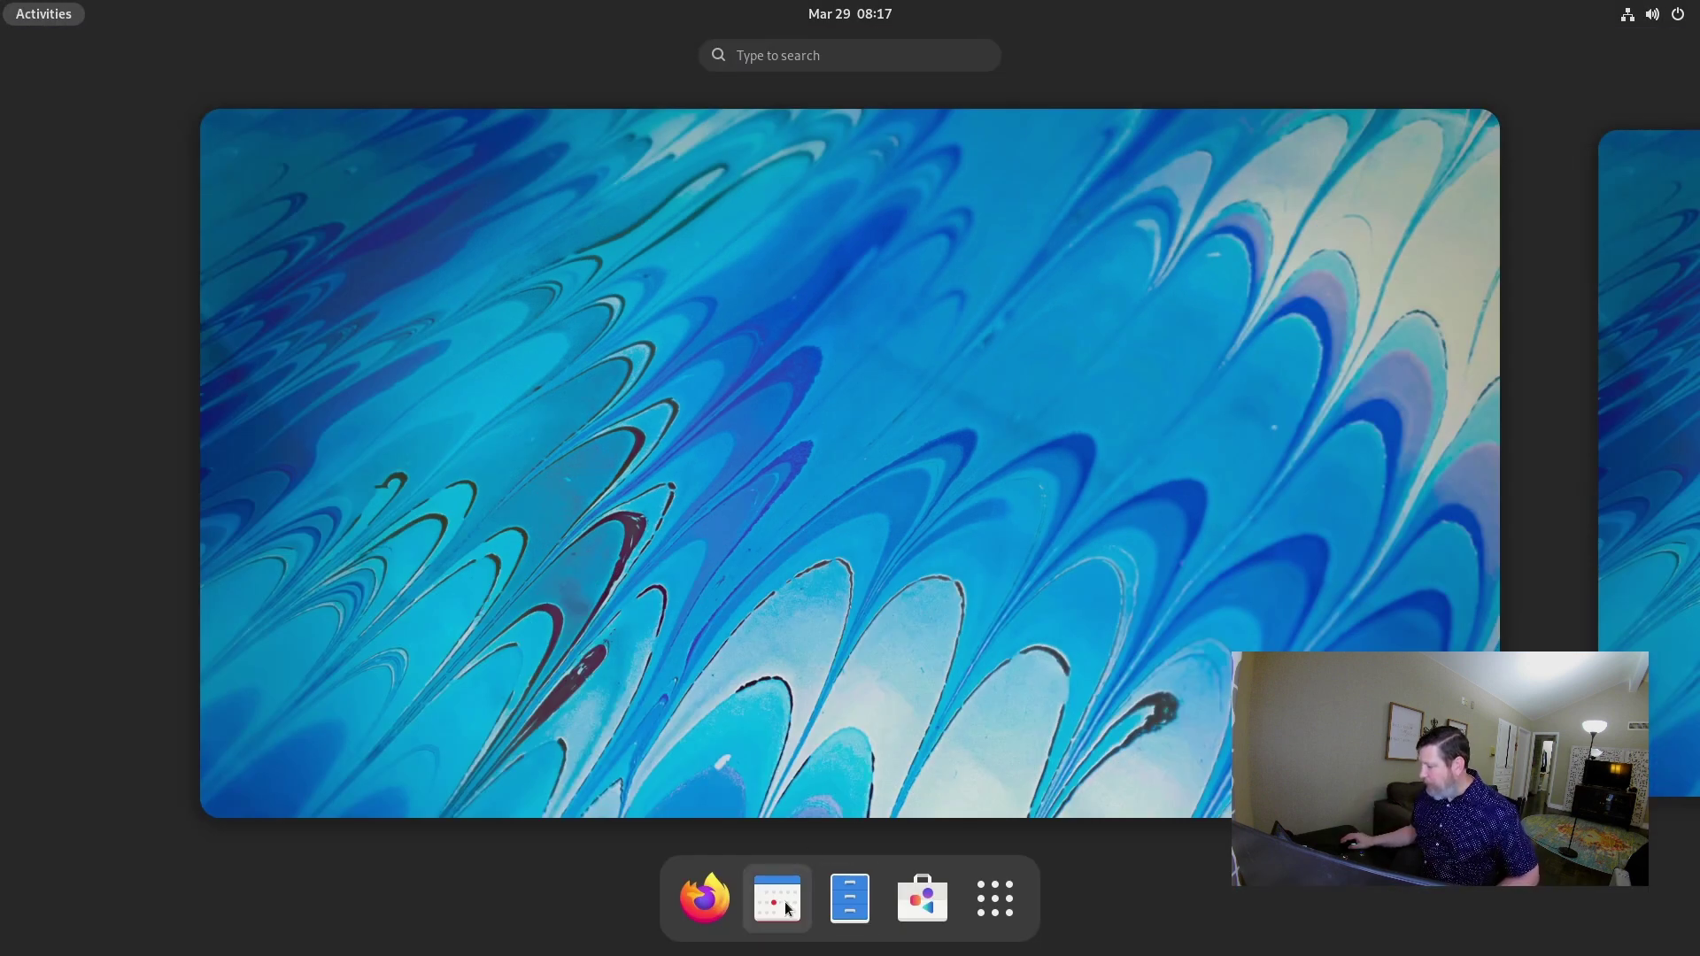
click(1005, 890)
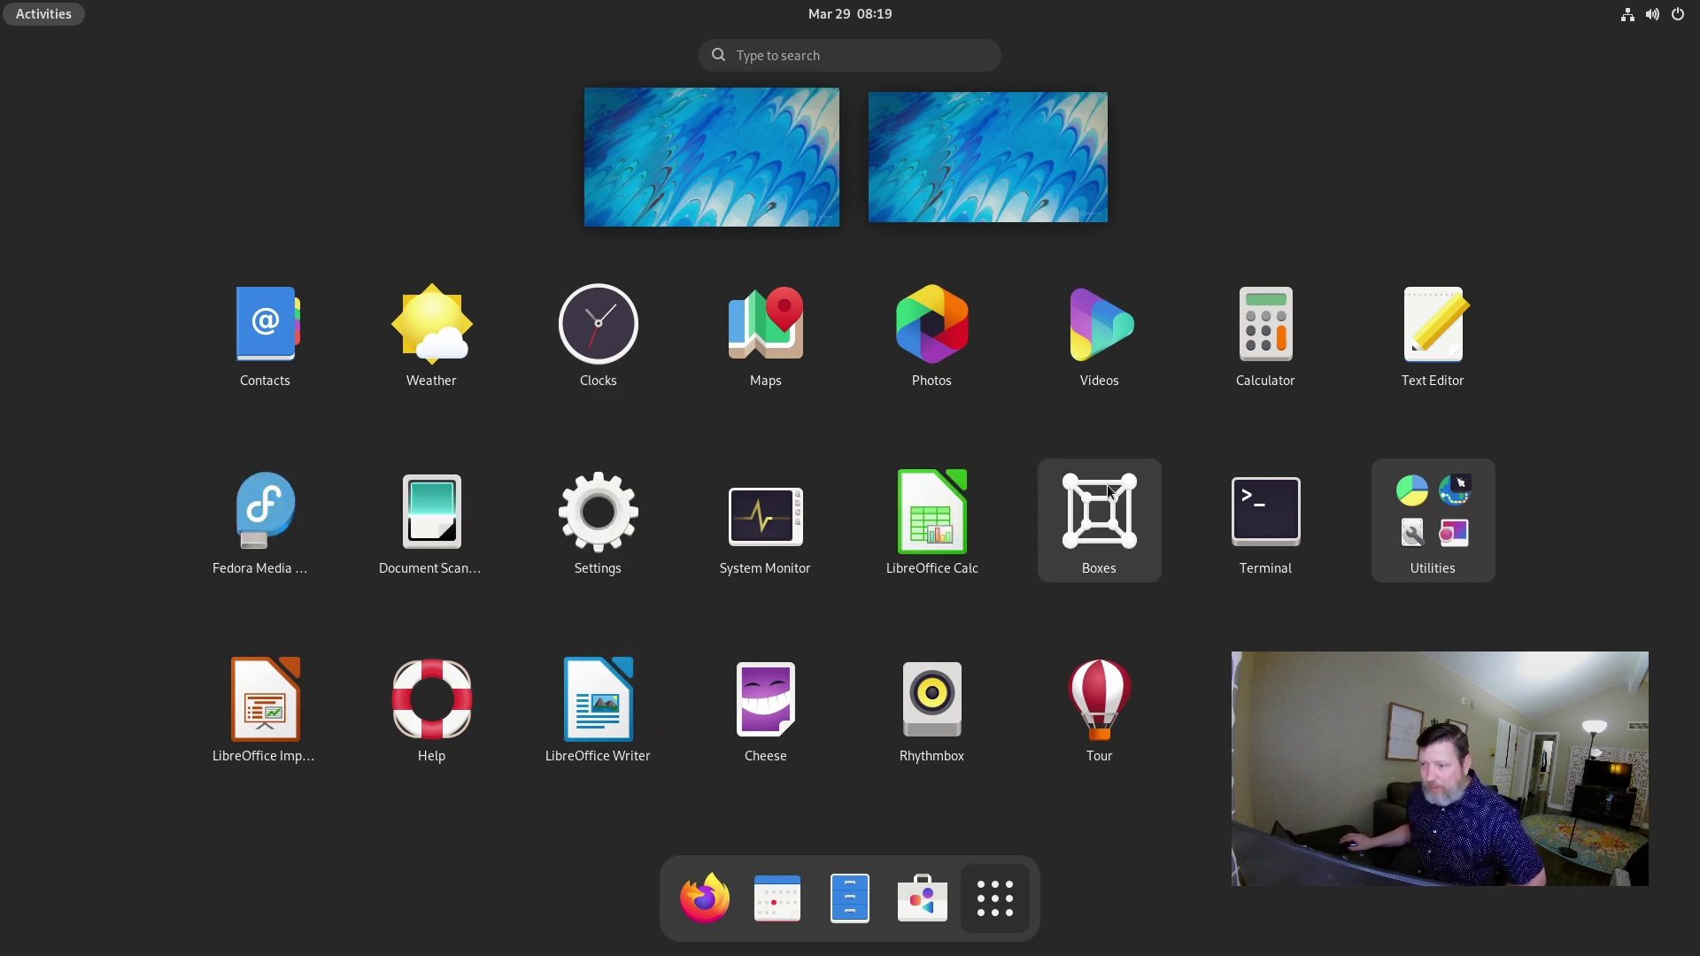
click(1108, 517)
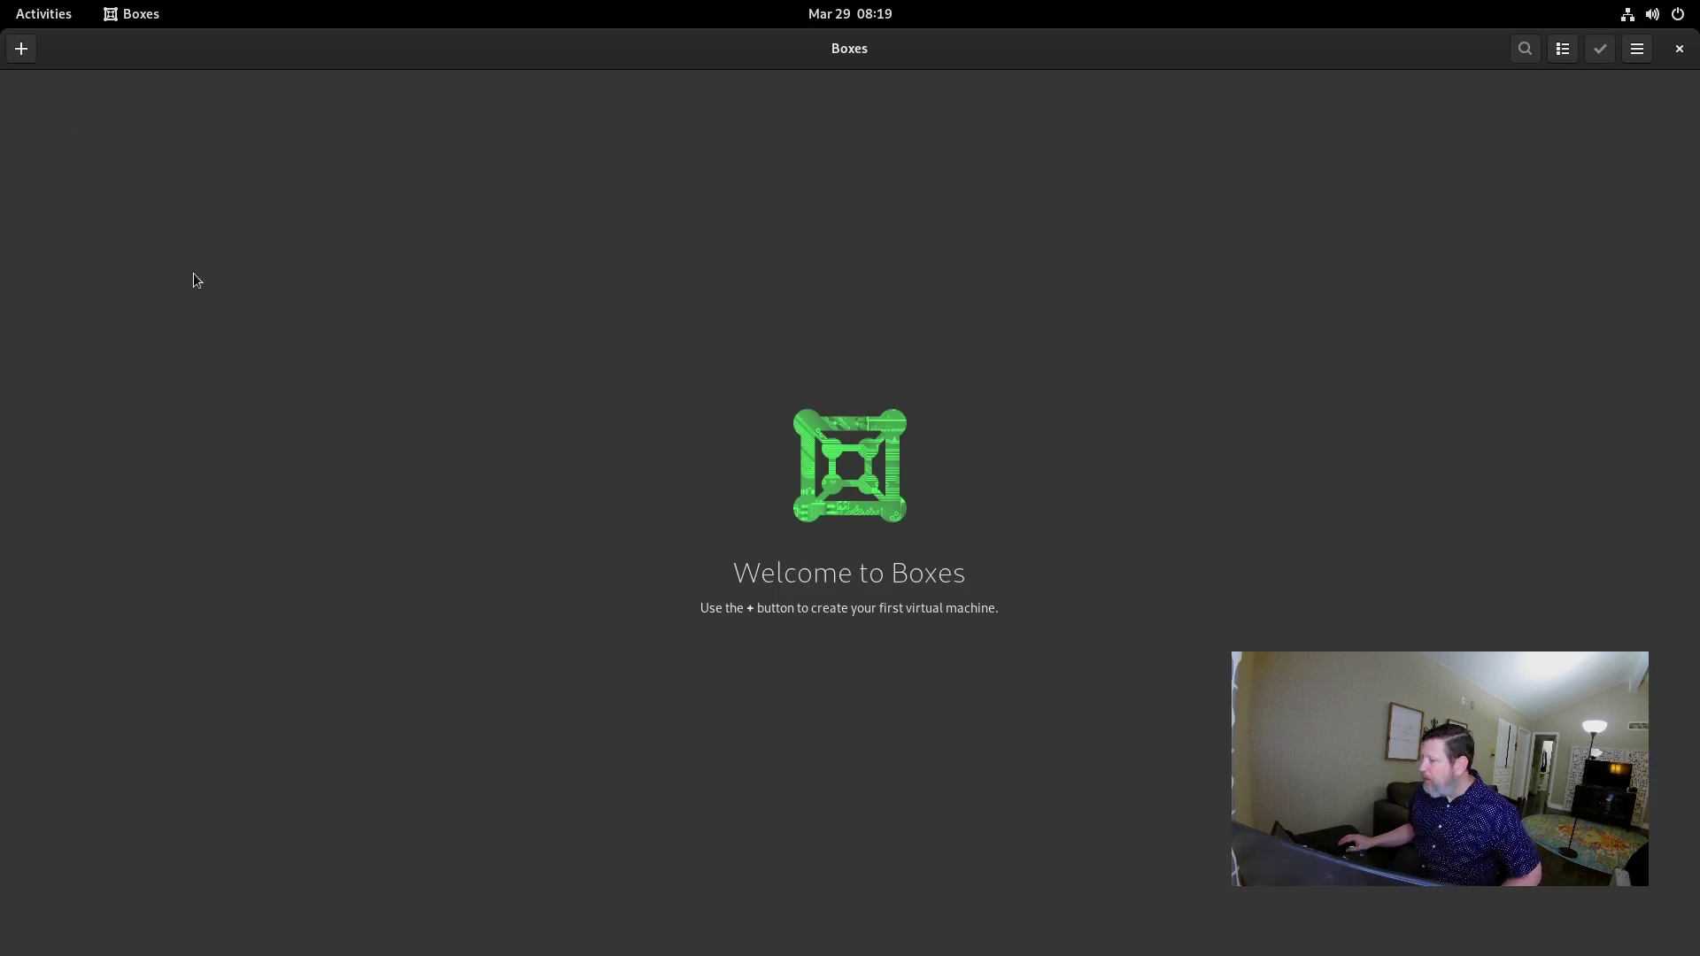
- Start creating a new virtual machine, cancel it, and close Boxes
click(14, 53)
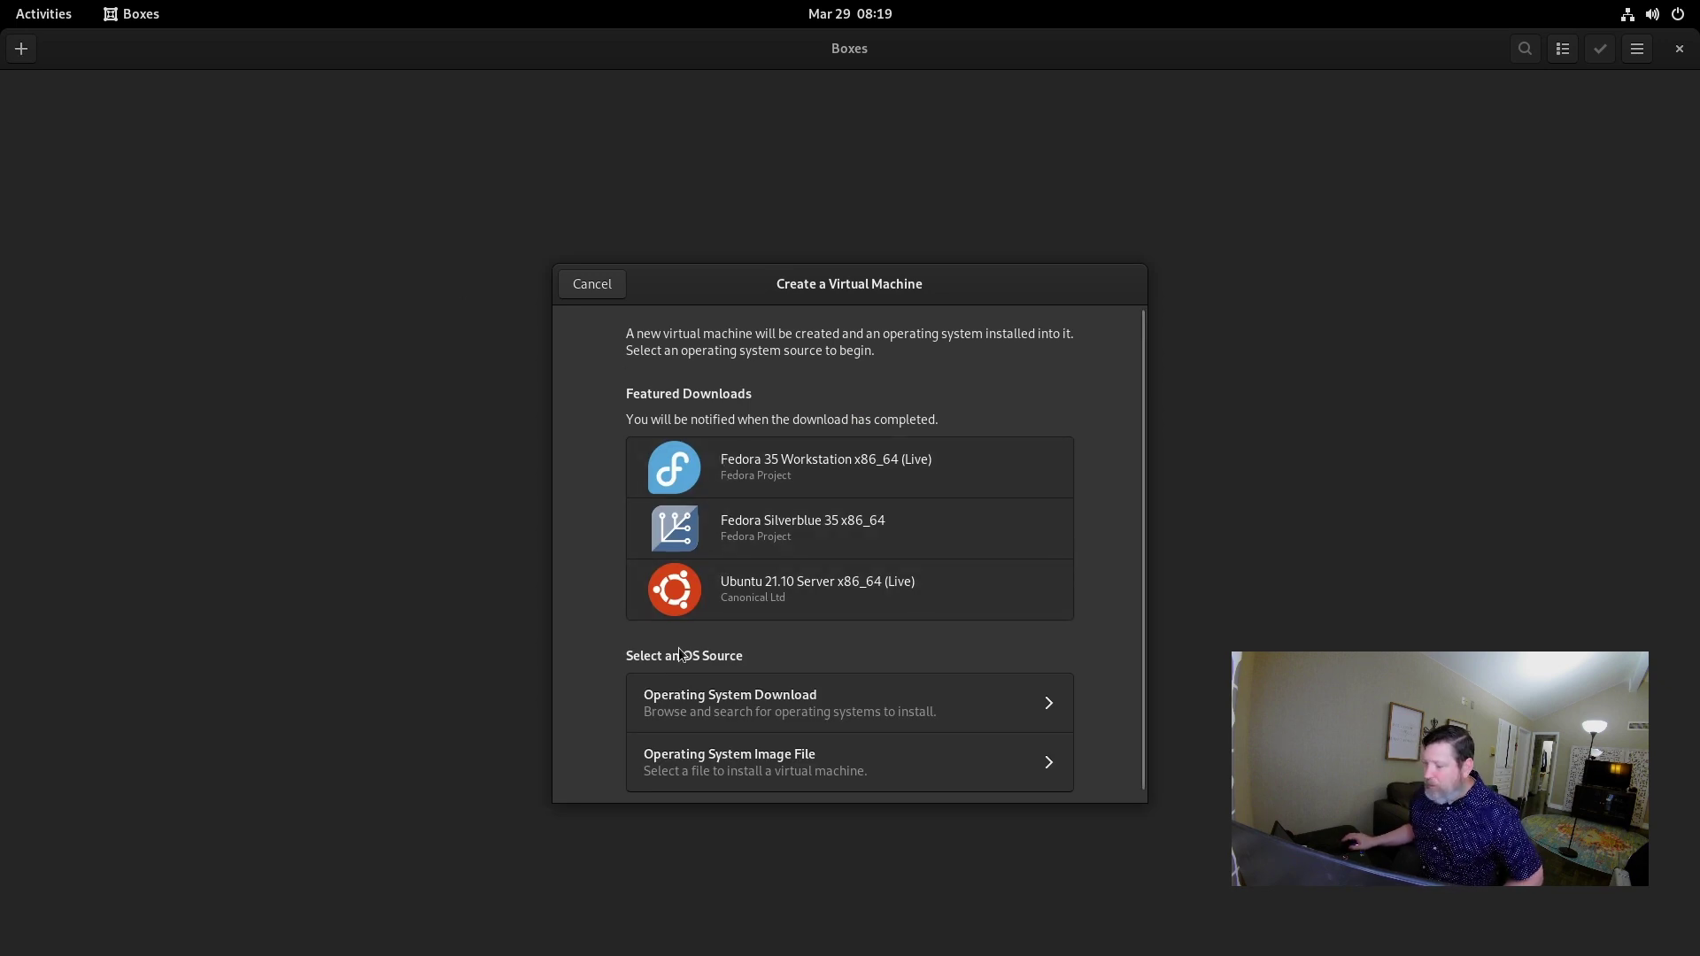
scroll(590, 606, down, 1)
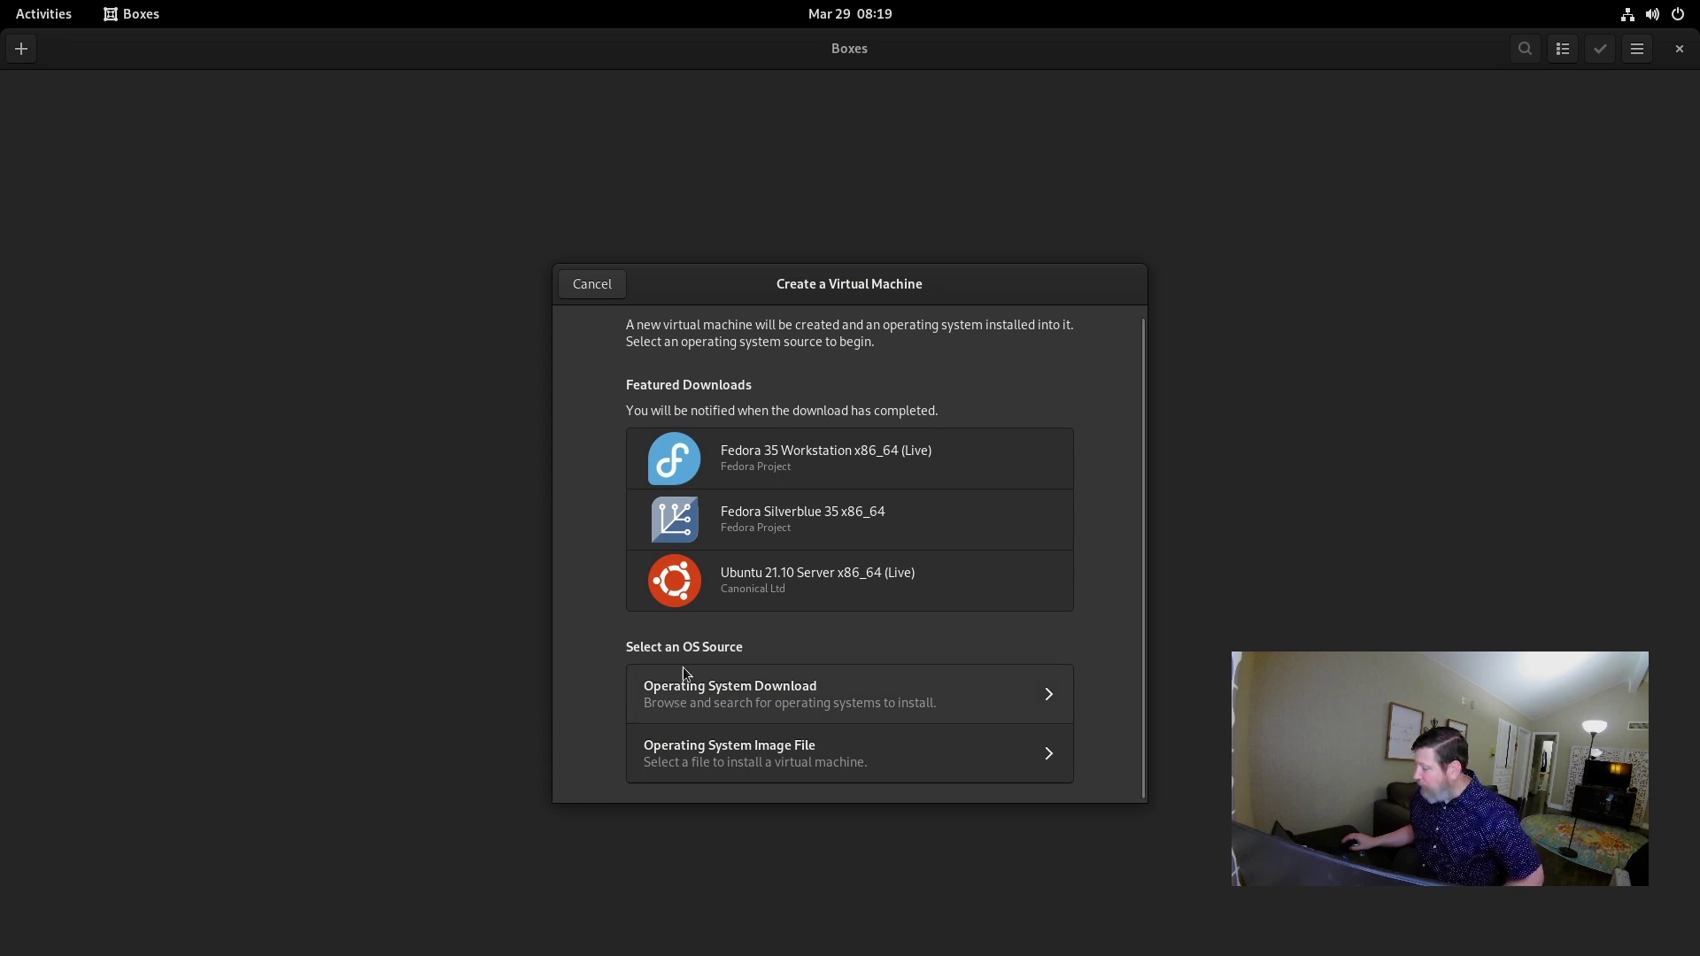
click(589, 285)
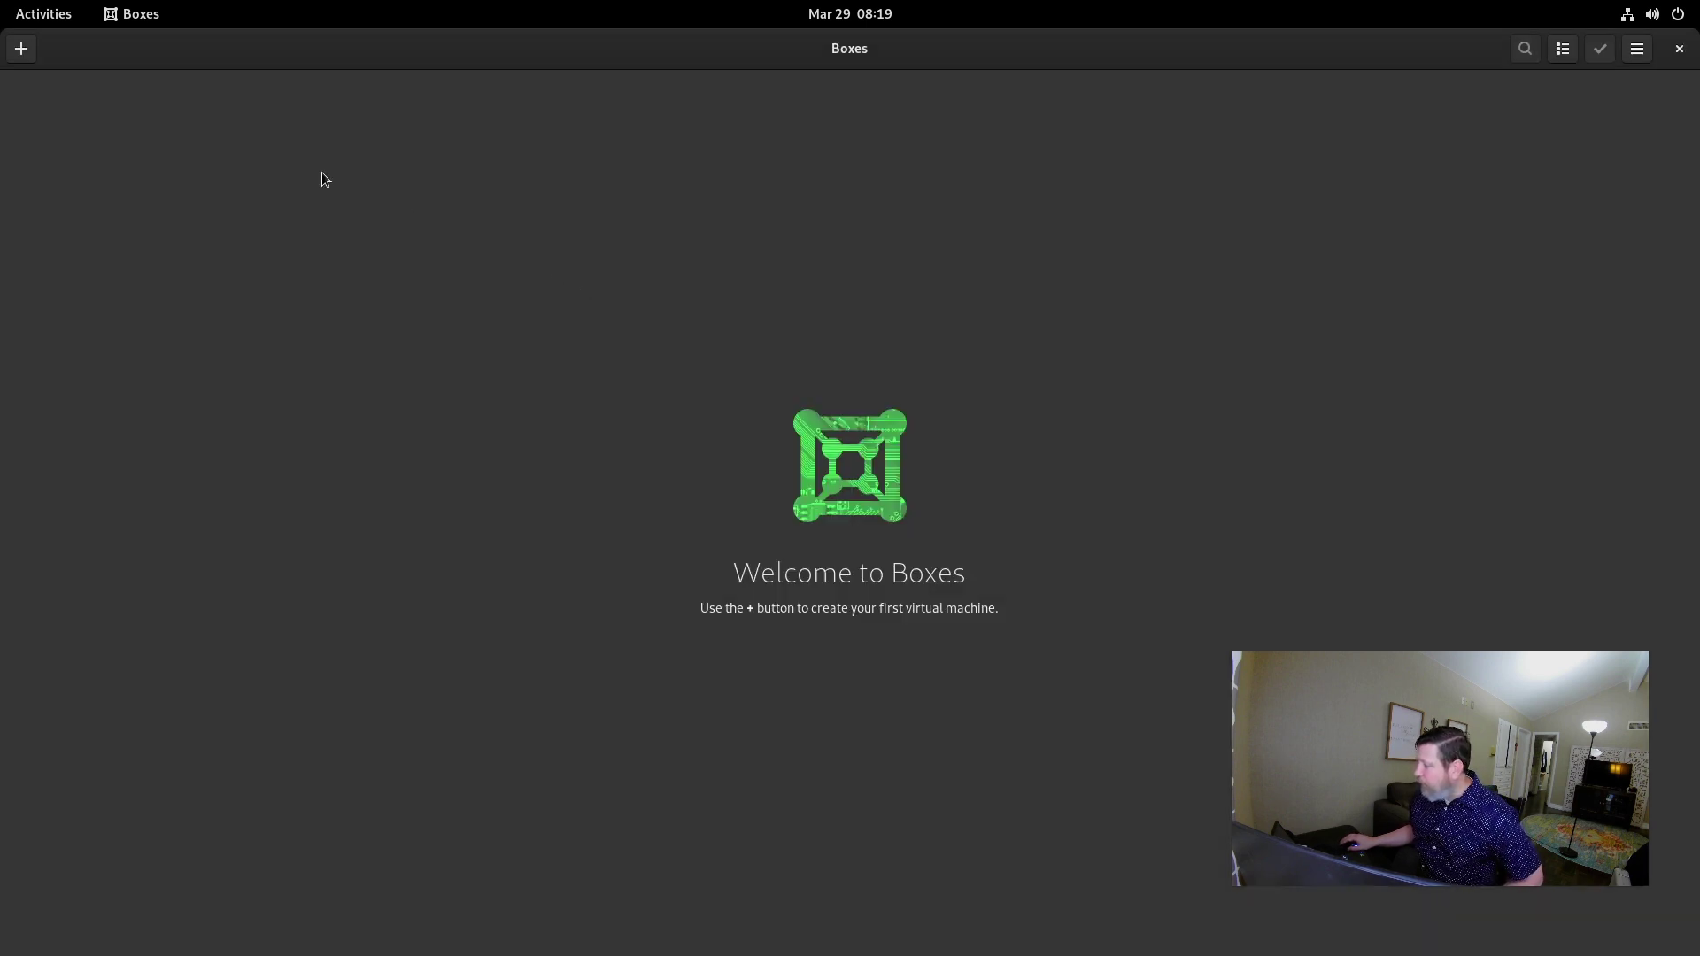
click(1678, 49)
- Launch Screenshot from the Utilities folder in the application grid
click(75, 18)
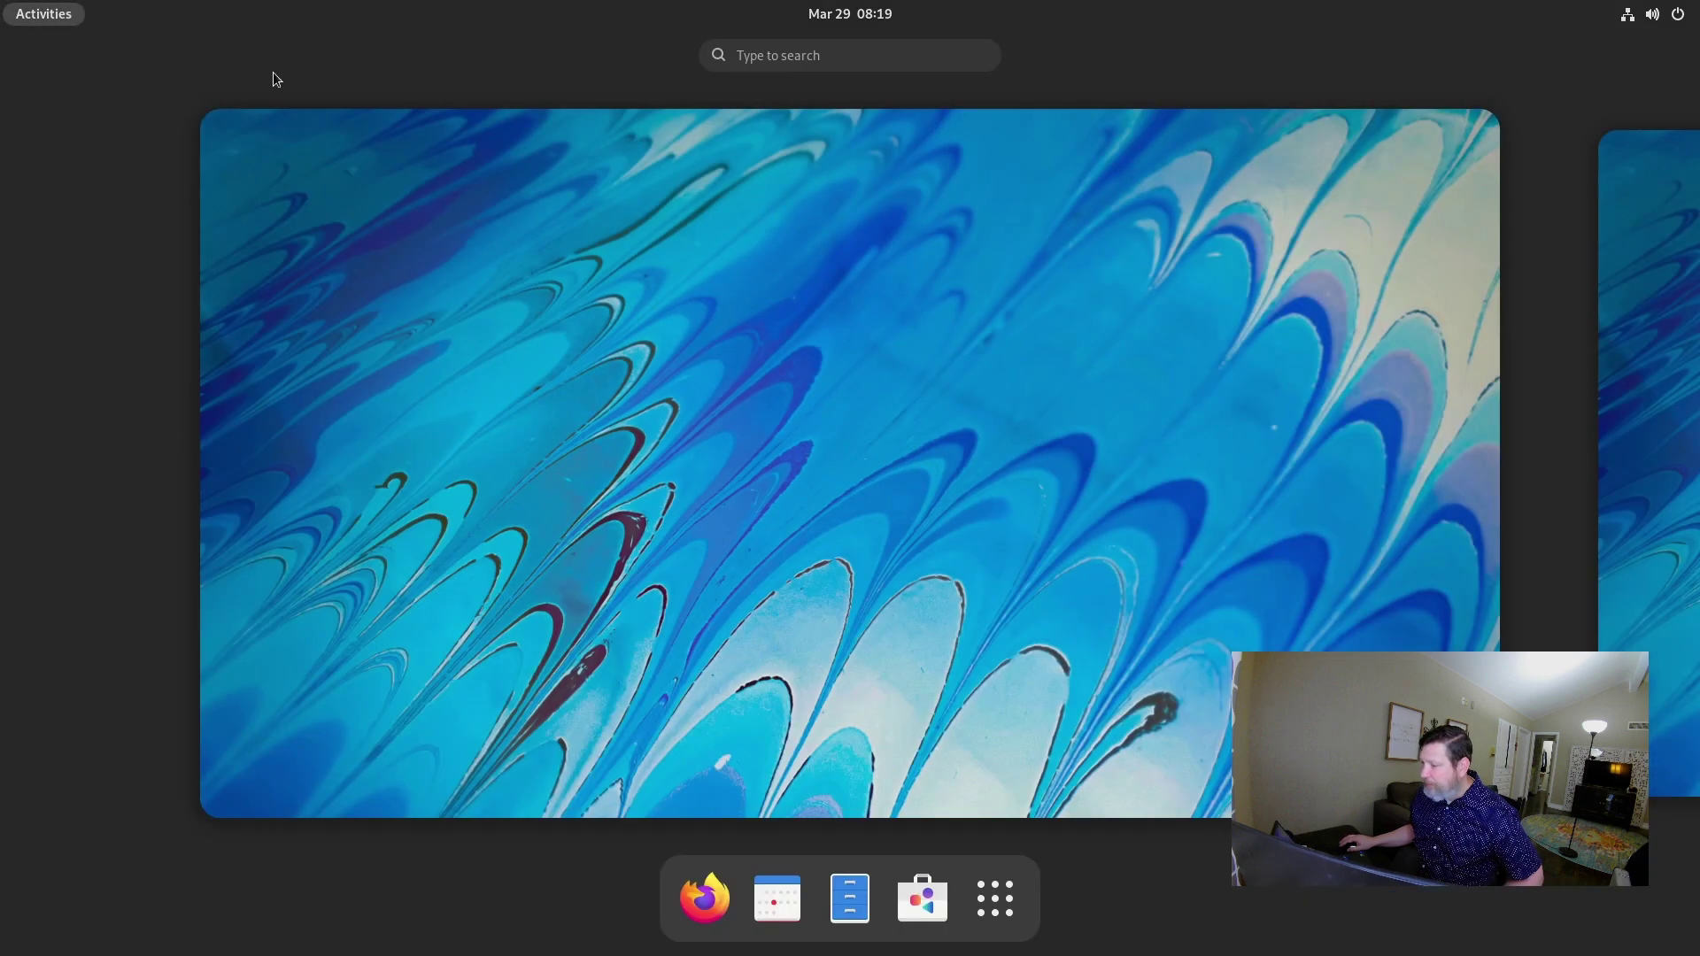
click(1010, 899)
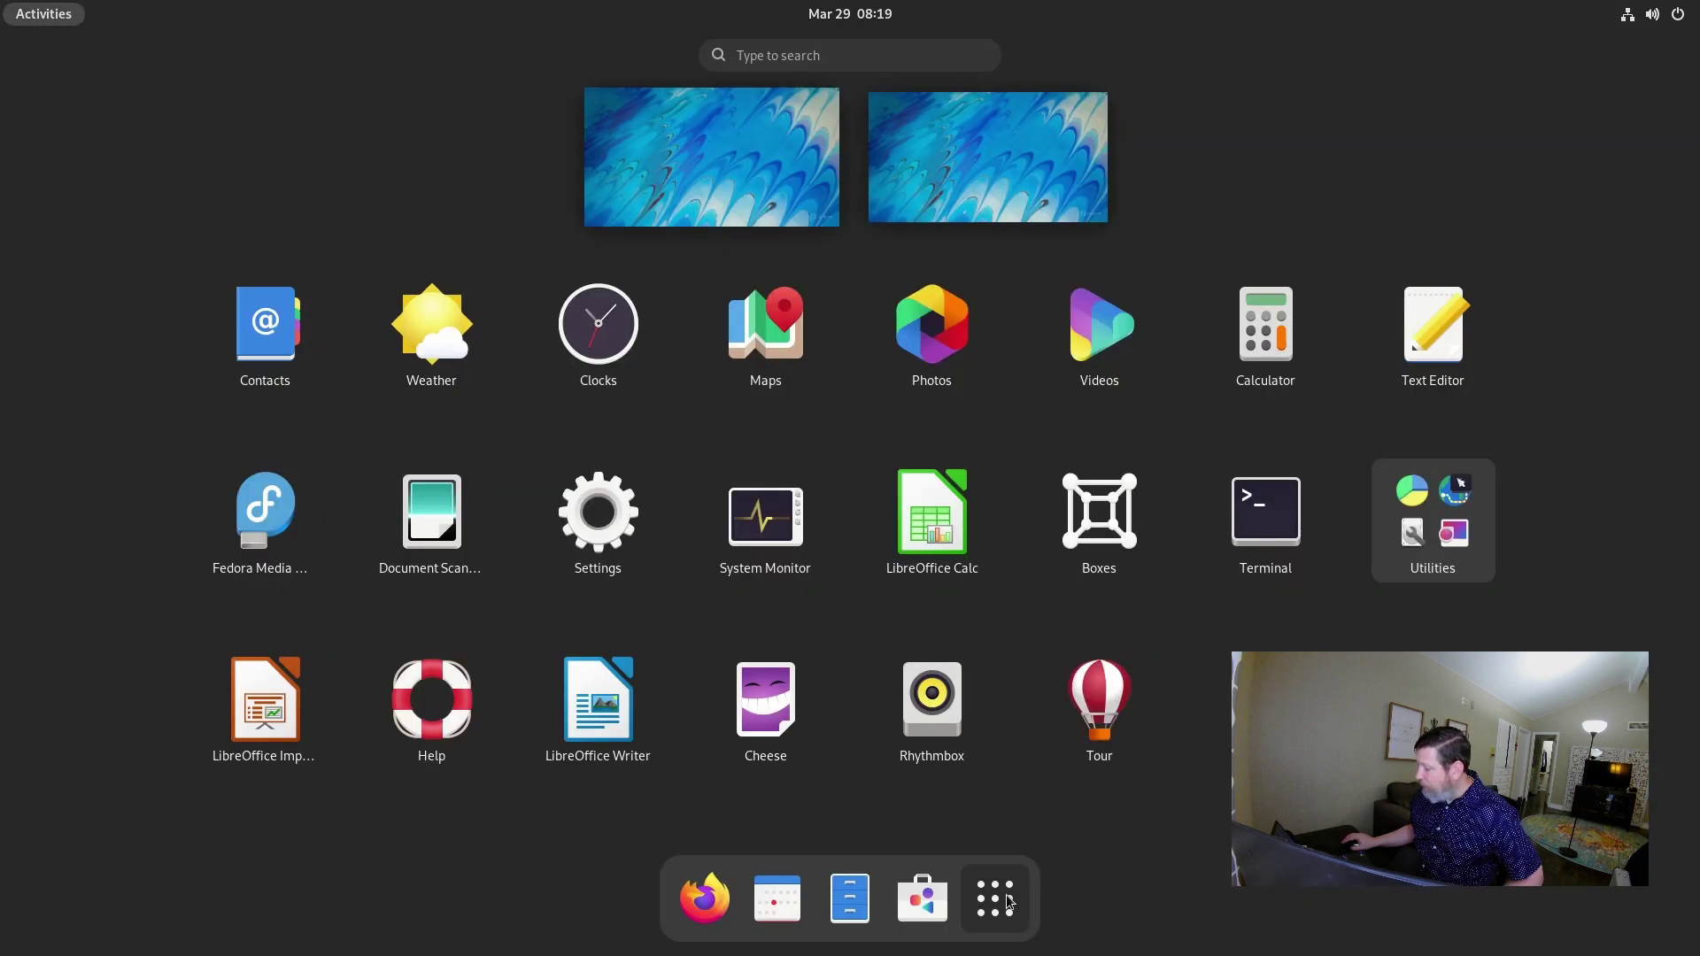
click(1427, 503)
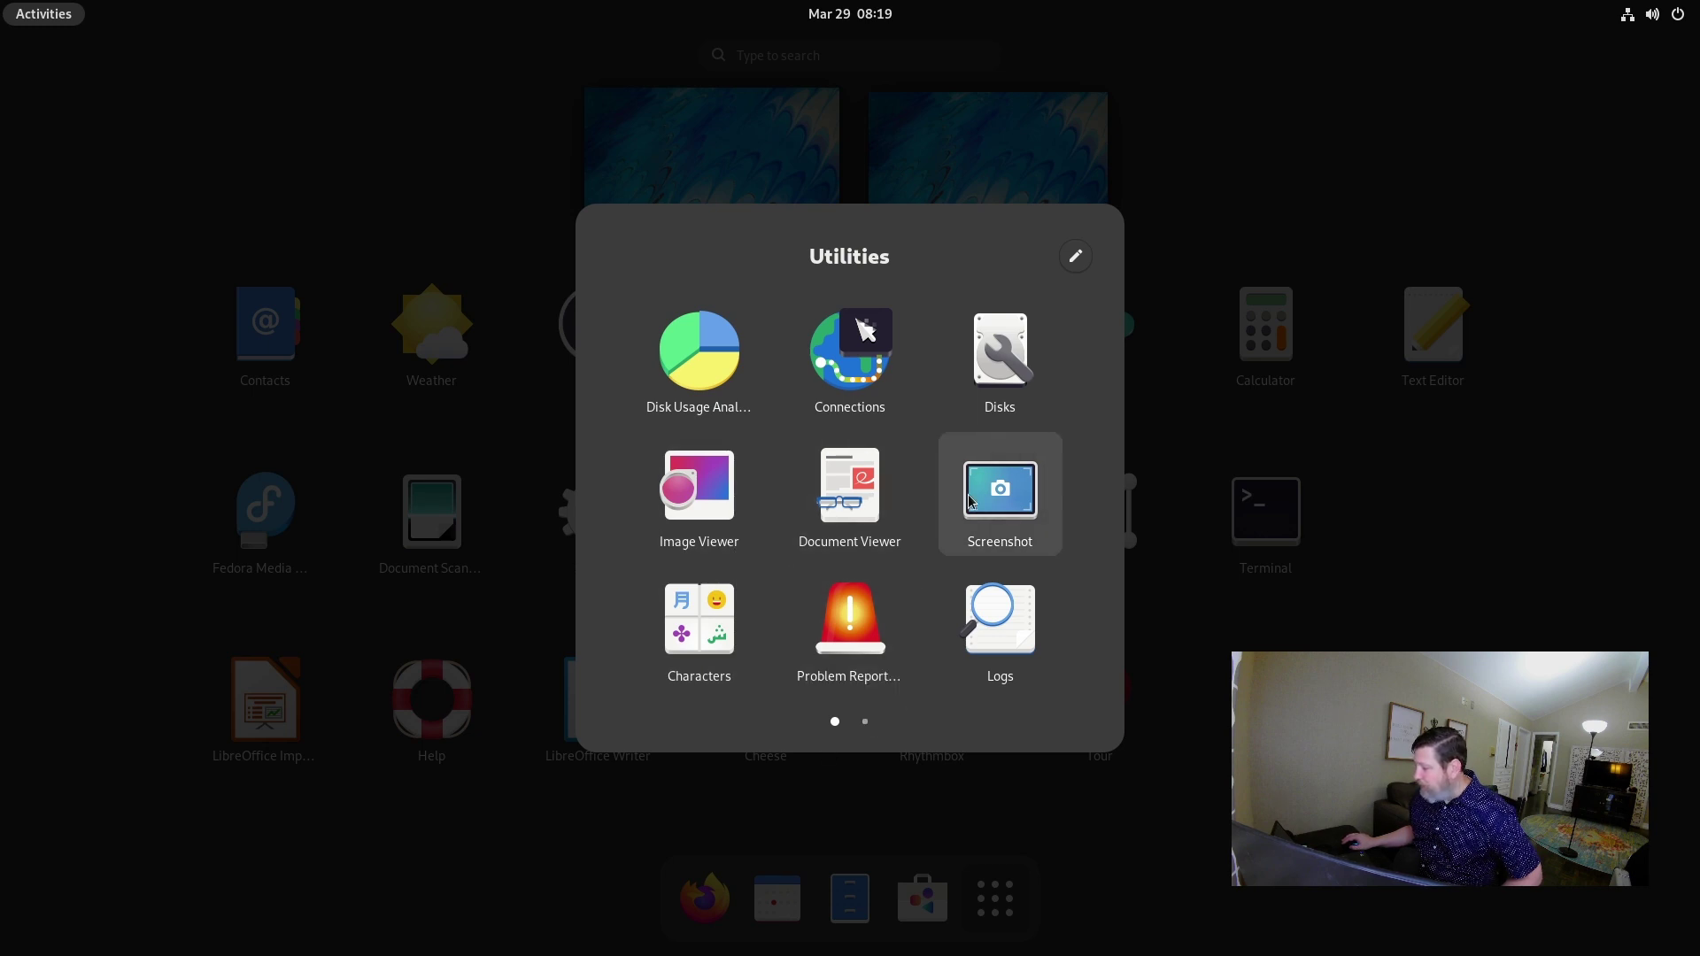
click(995, 487)
- Take a full-screen screenshot, cancel the save dialog, and close Screenshot
click(530, 205)
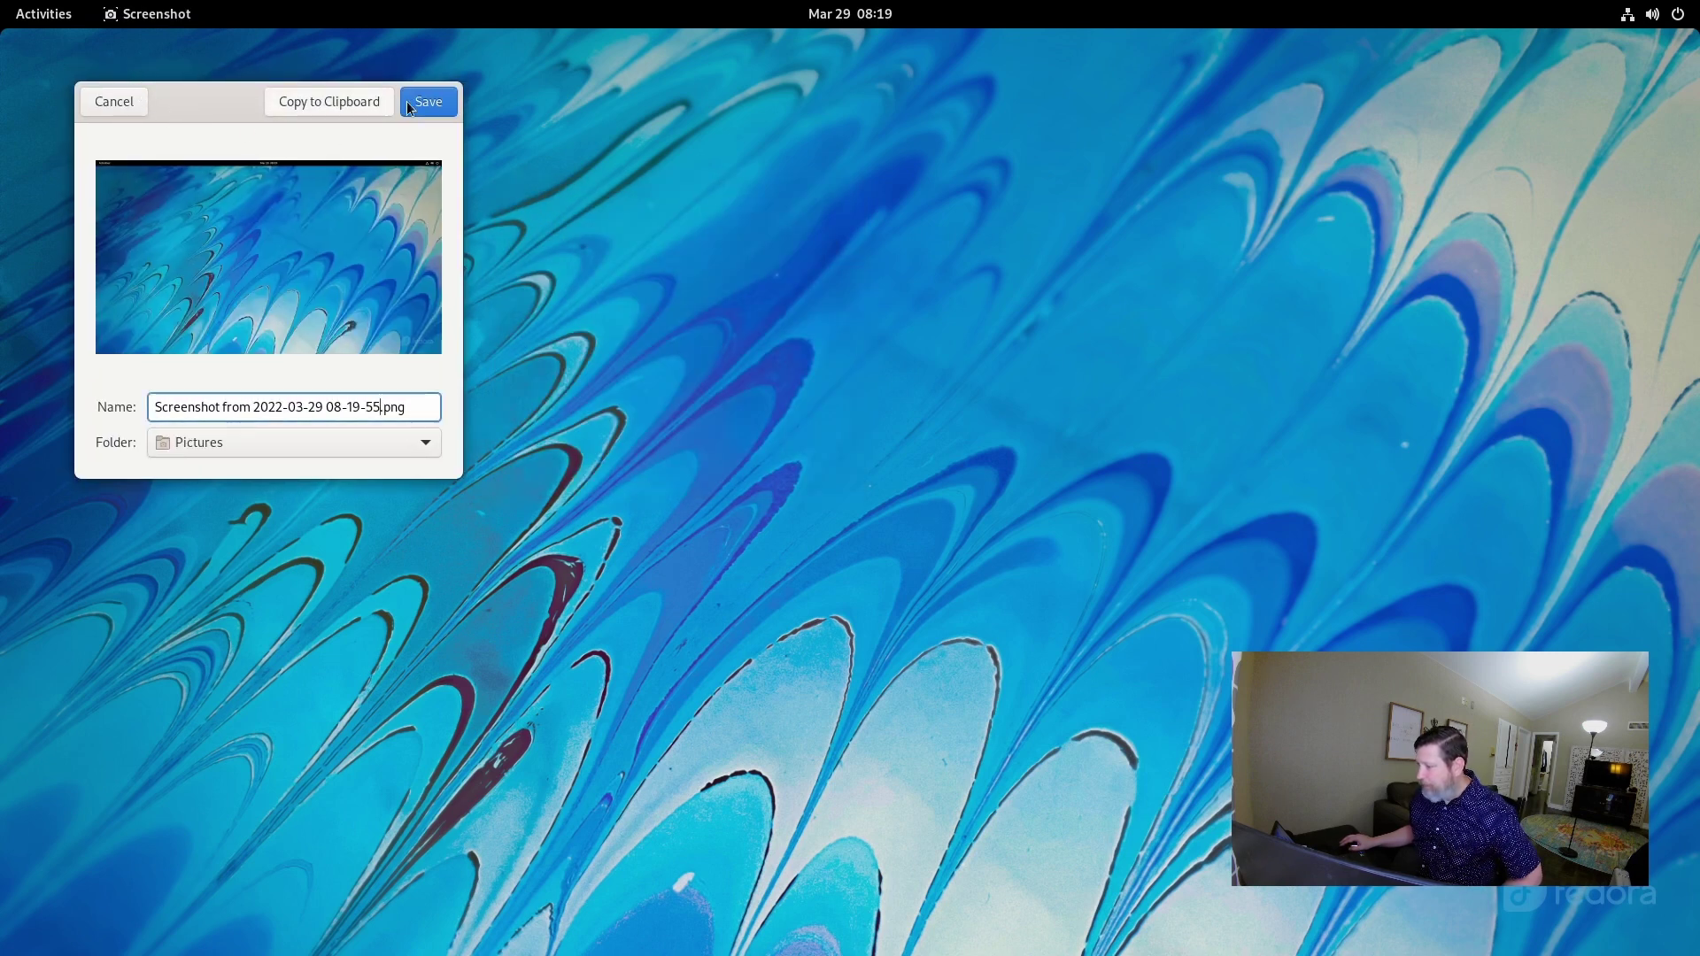
click(114, 103)
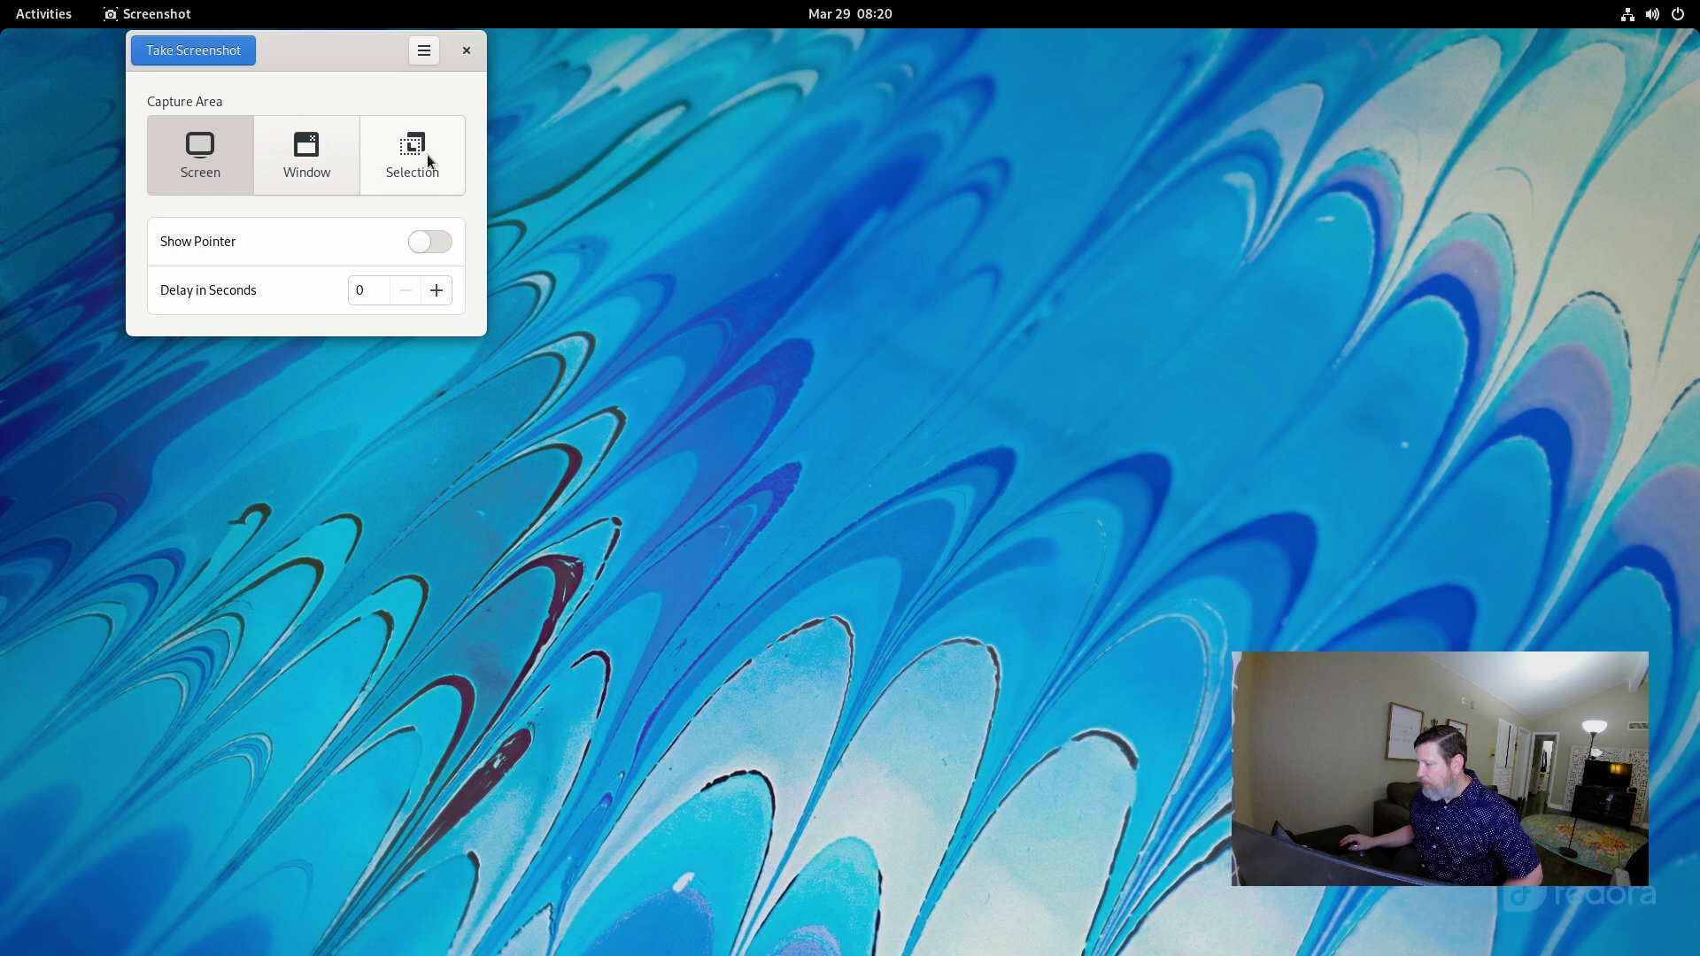
click(468, 49)
key(super)
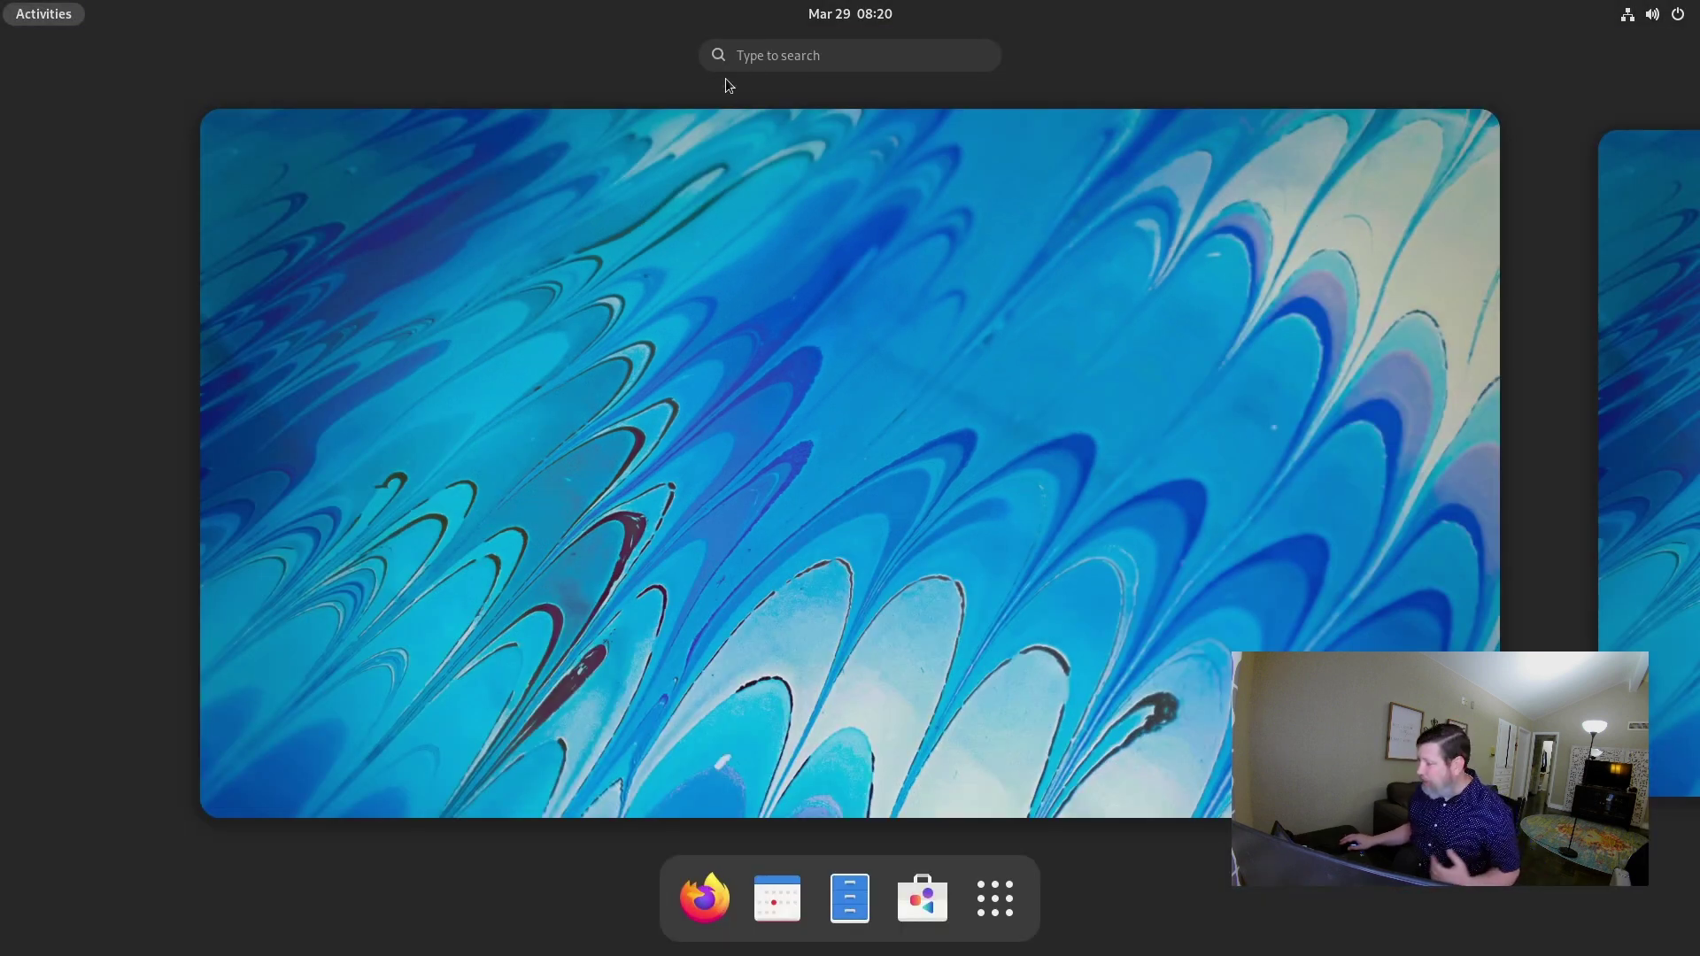
- Search the overview for 'libre' to list LibreOffice Writer, Calc and Impress
click(764, 56)
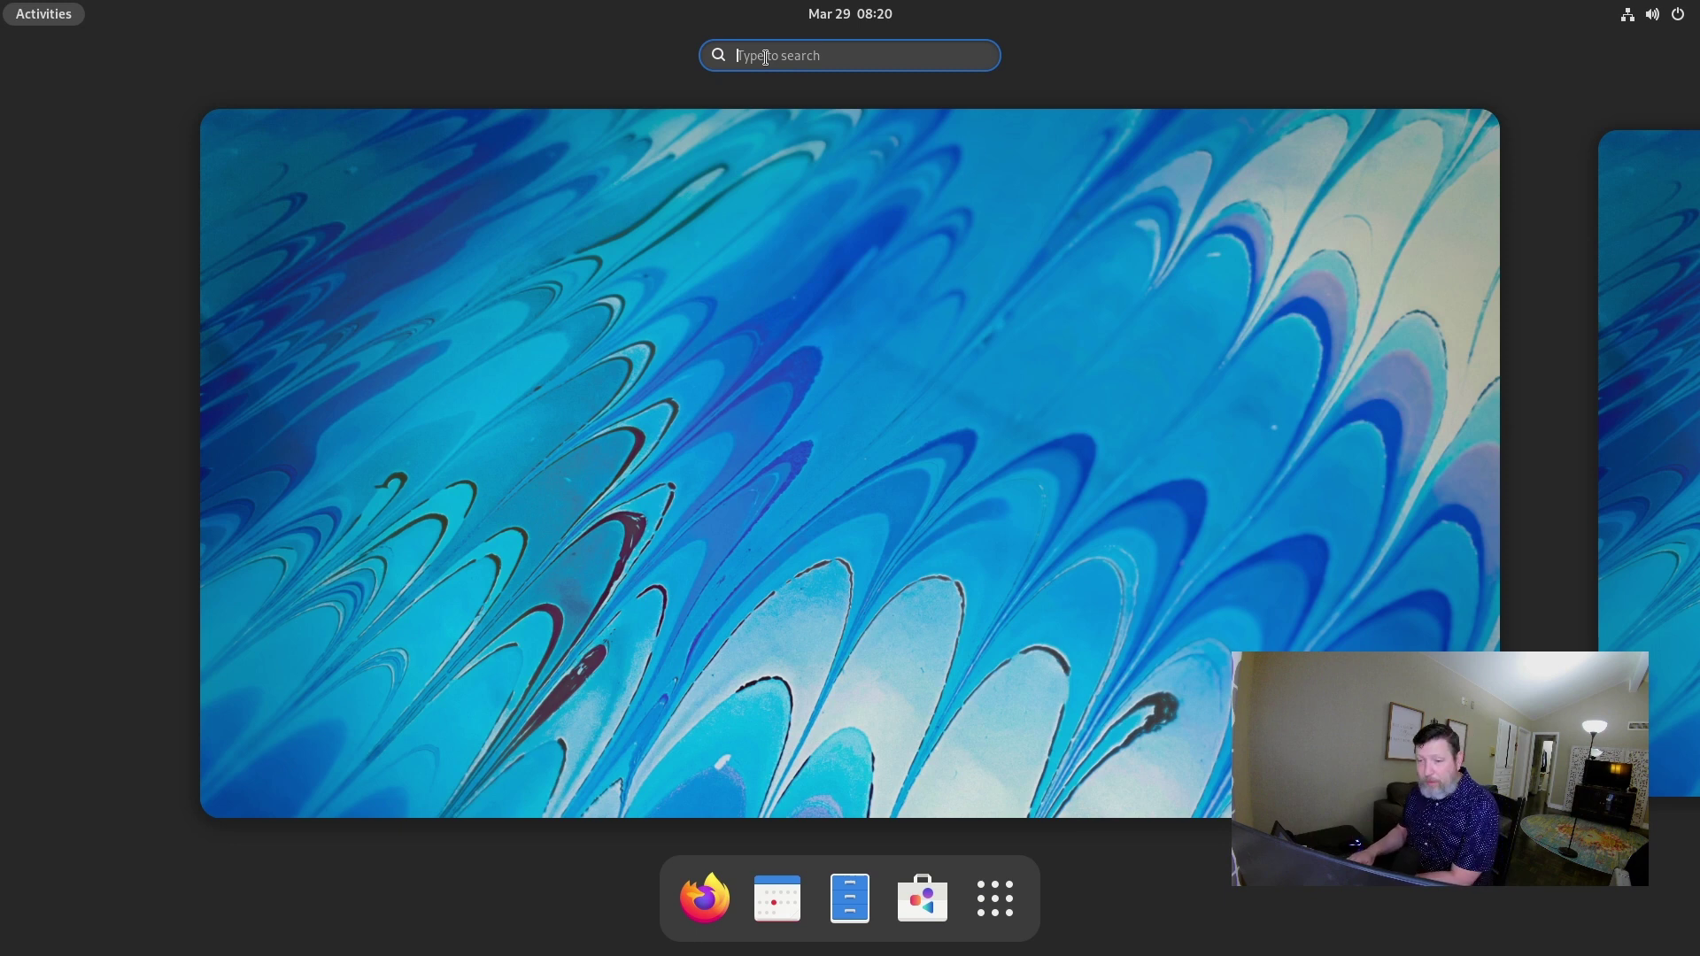
text(libre)
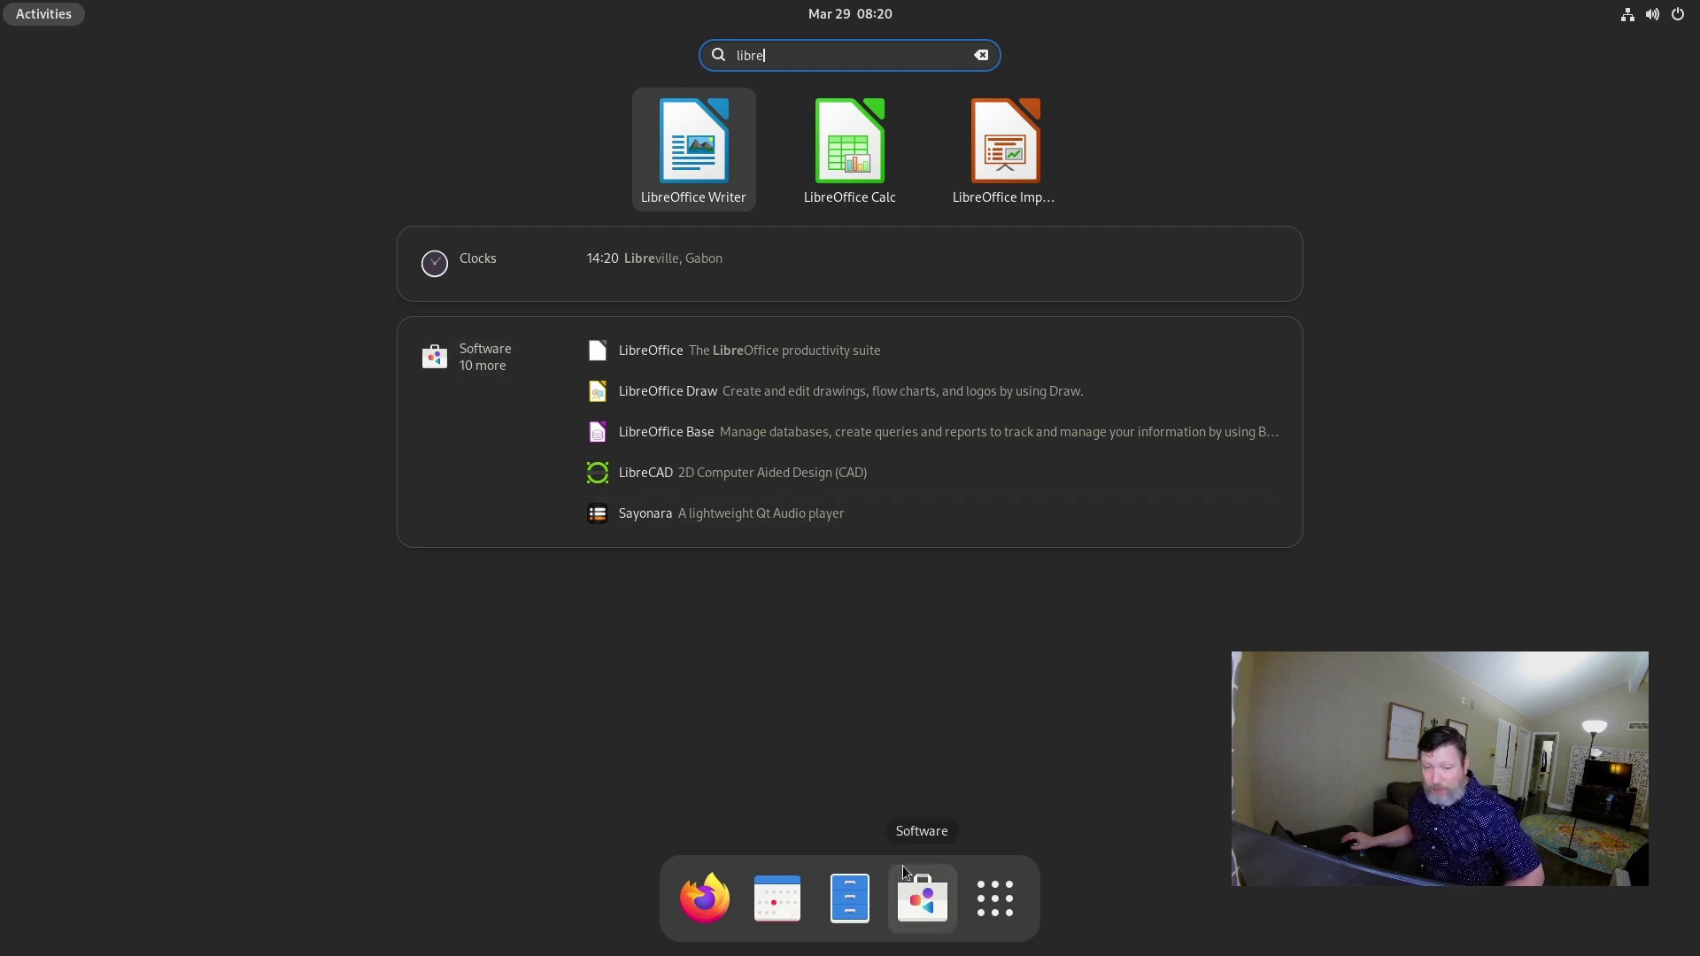
- Open a blank Writer document, unmaximize it, snap it to each screen half, then float it
click(683, 141)
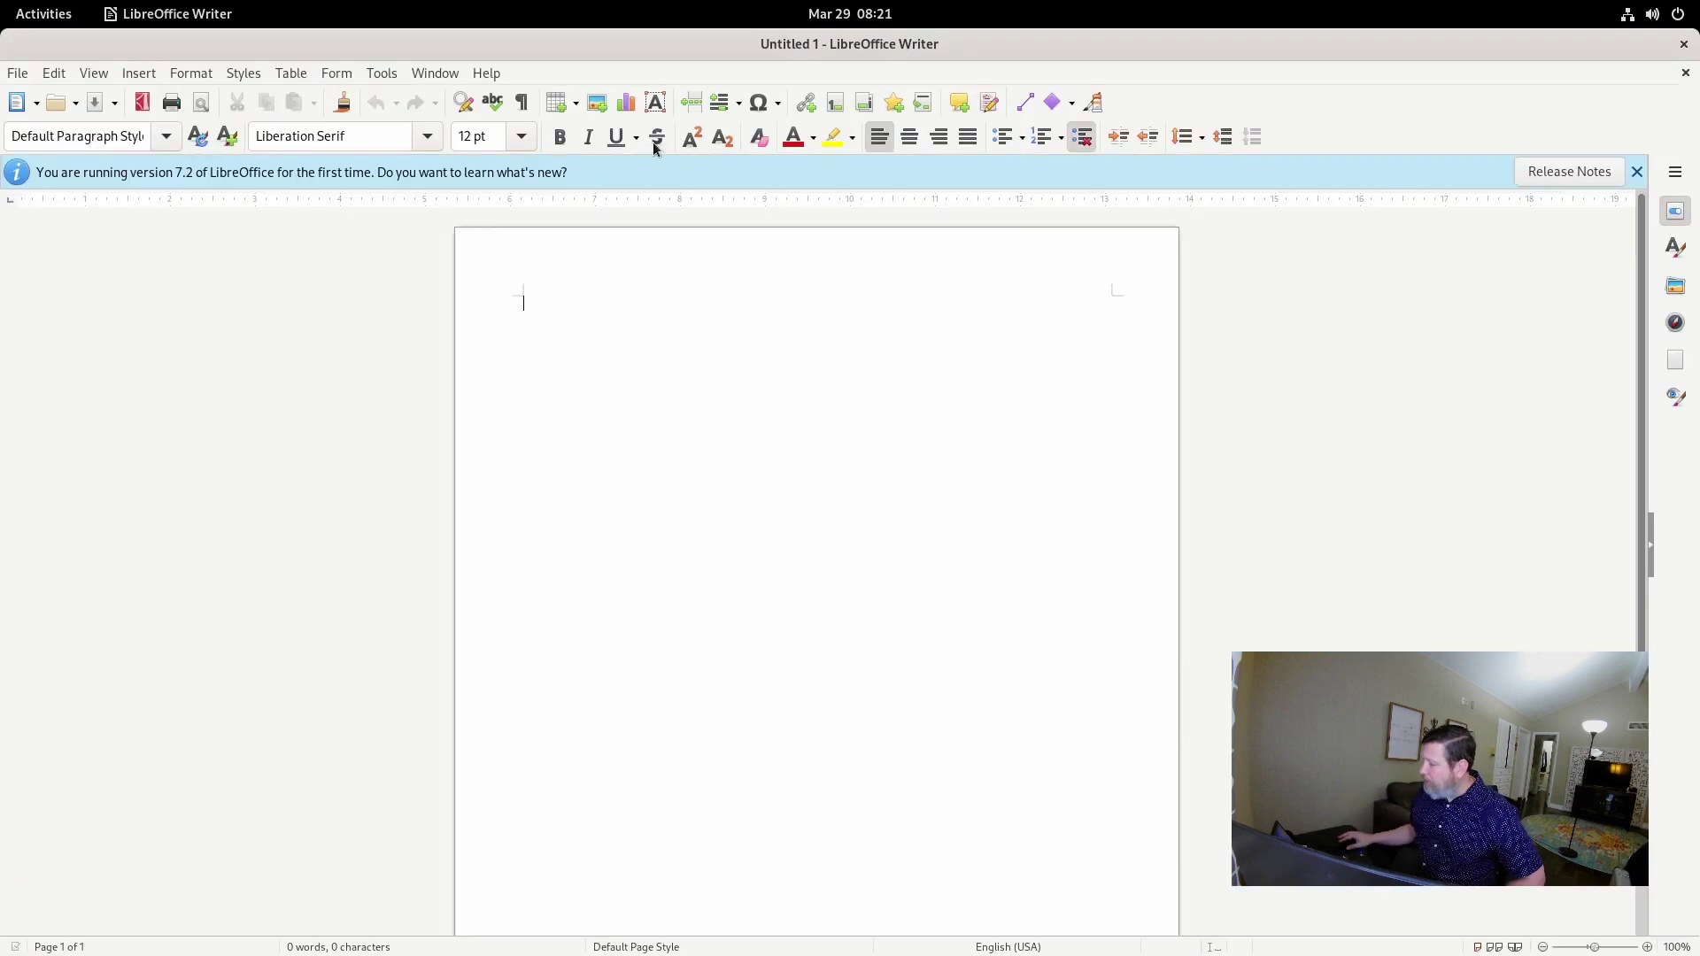
double_click(1143, 45)
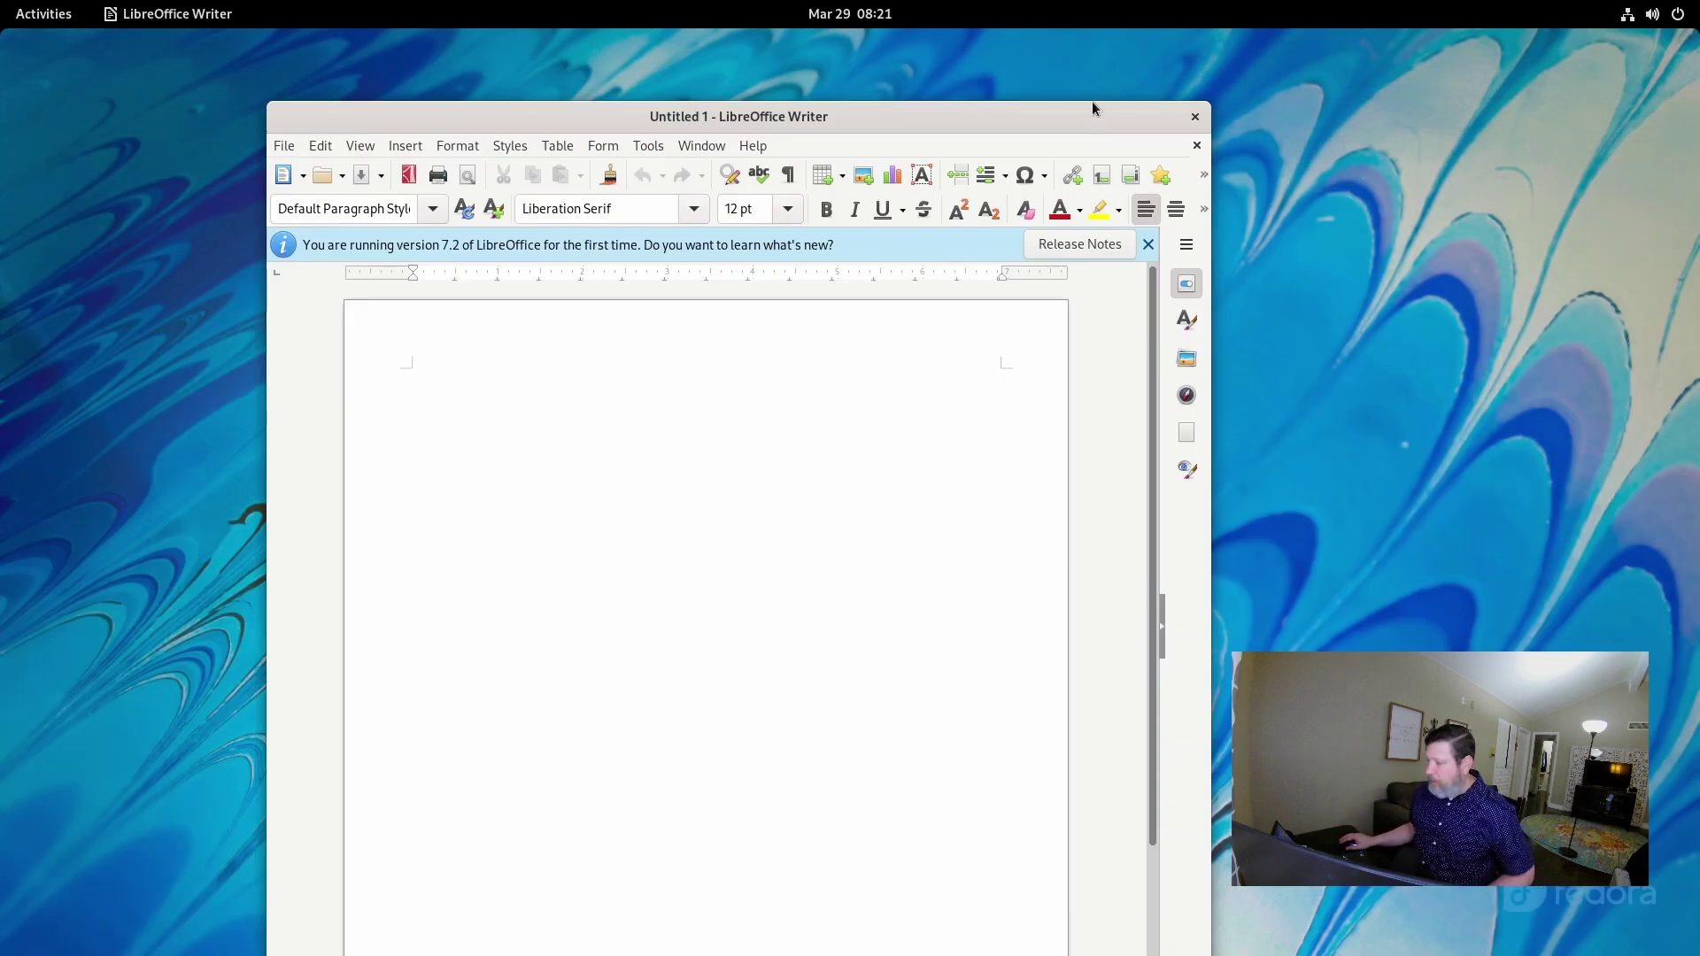
drag(1082, 110, 1056, 78)
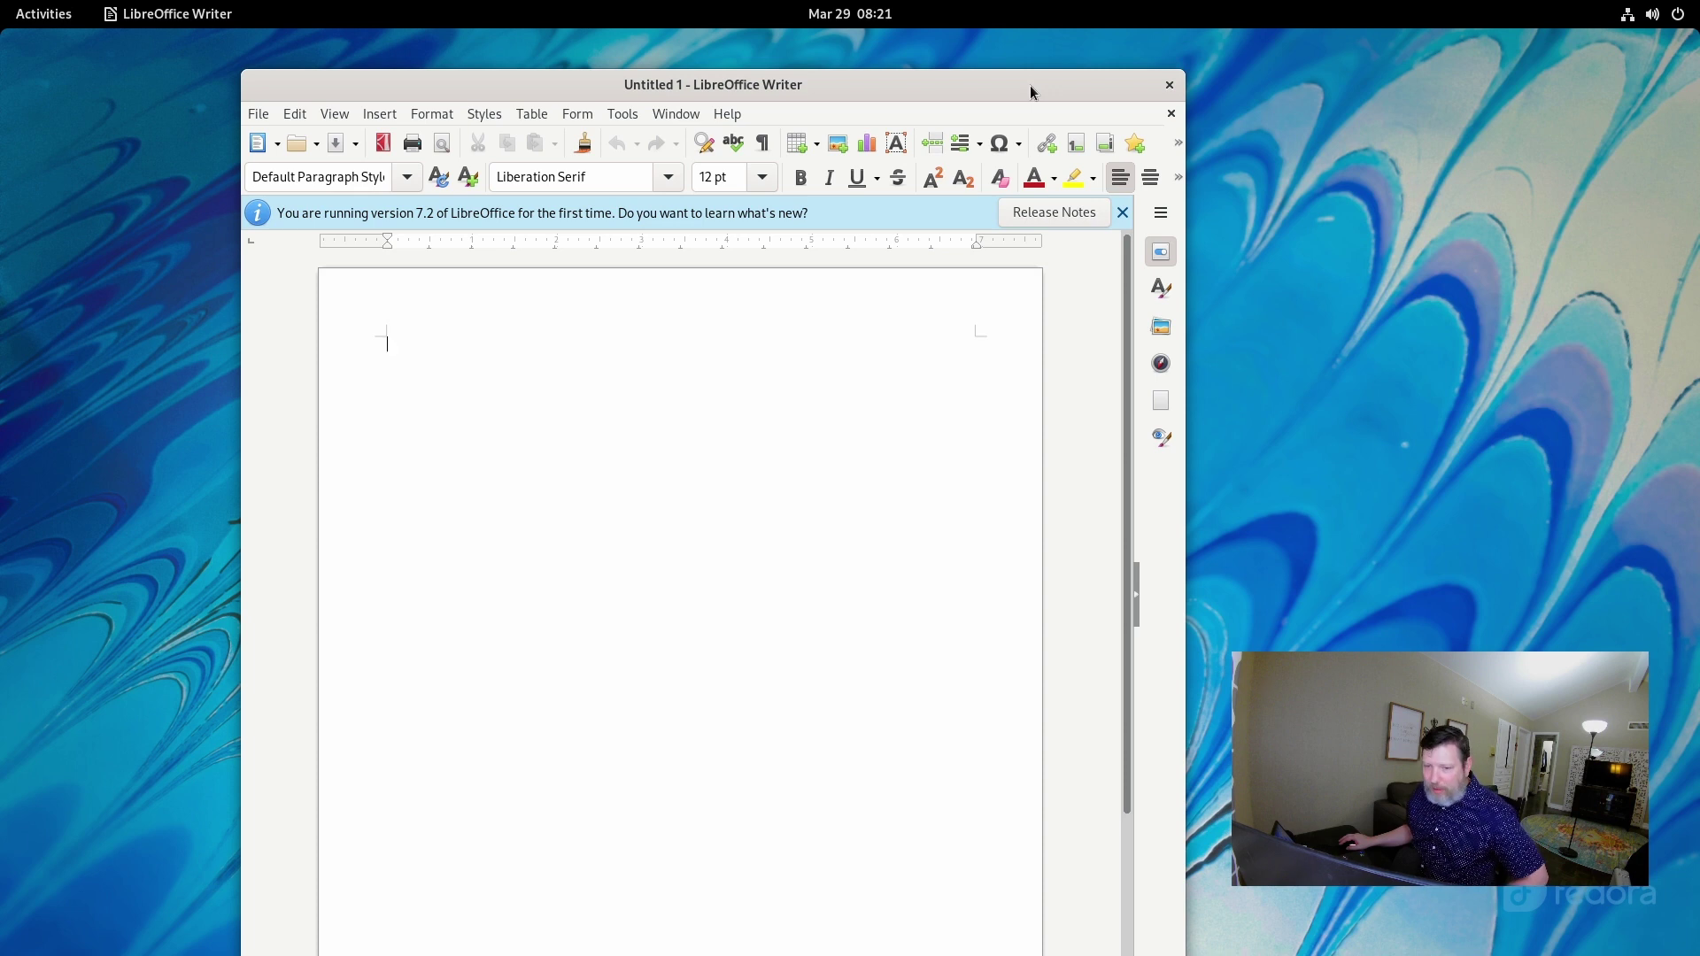
drag(1040, 83, 1, 195)
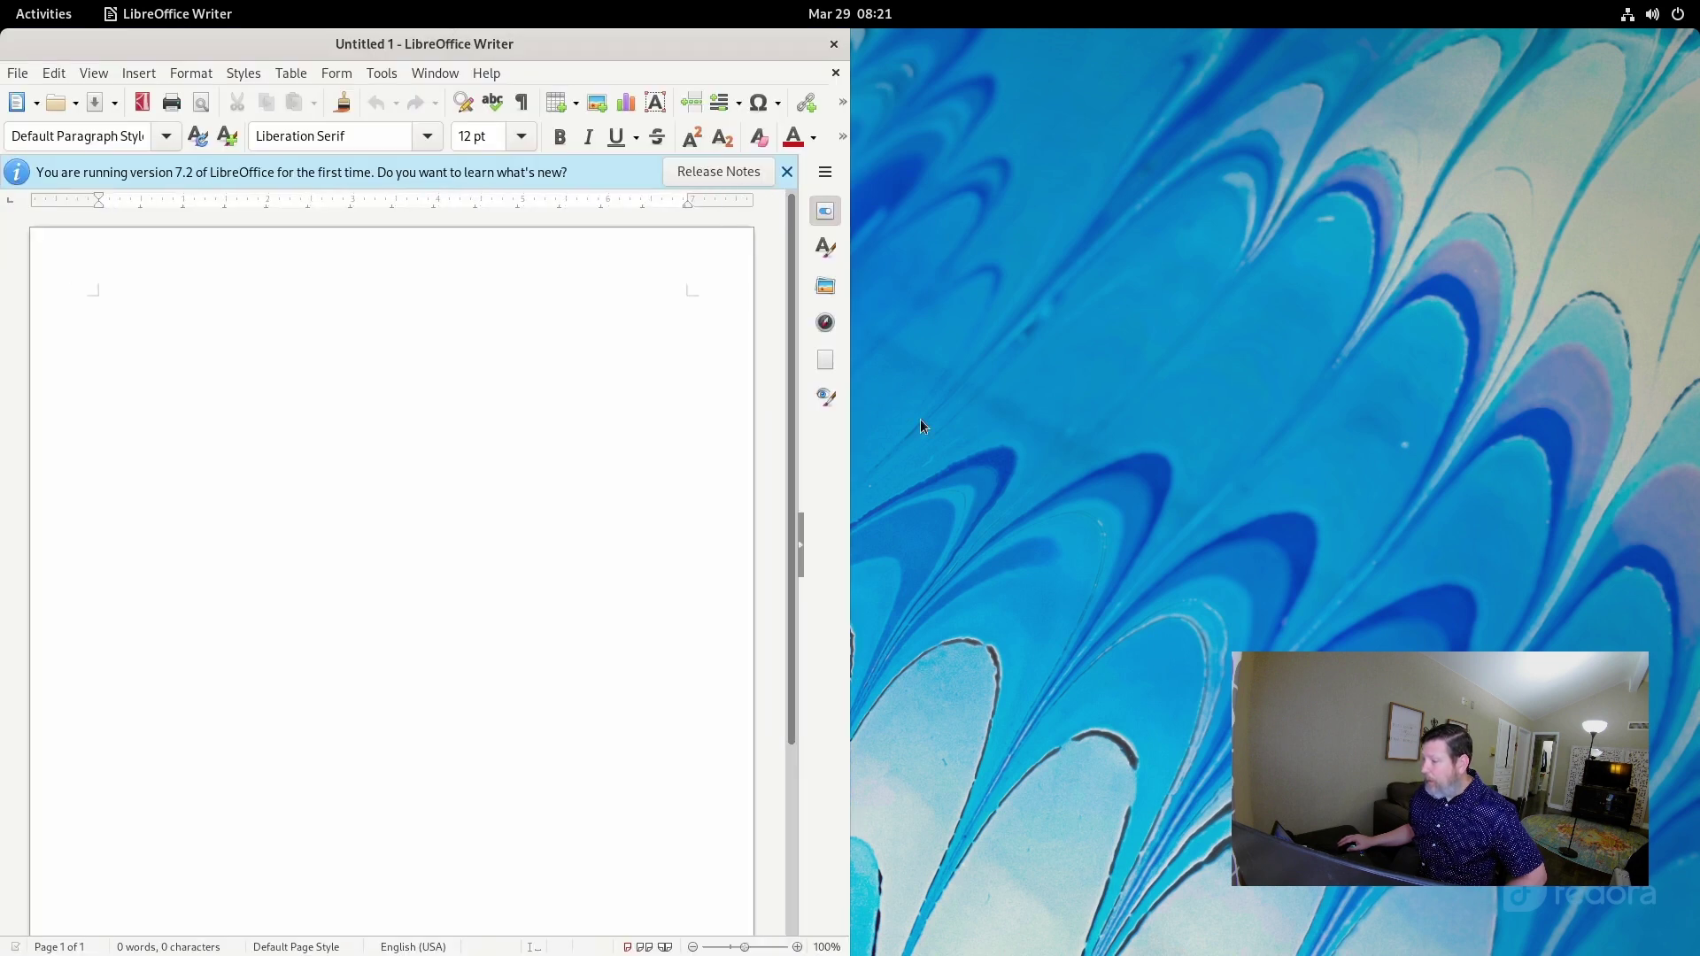
drag(547, 42, 1696, 182)
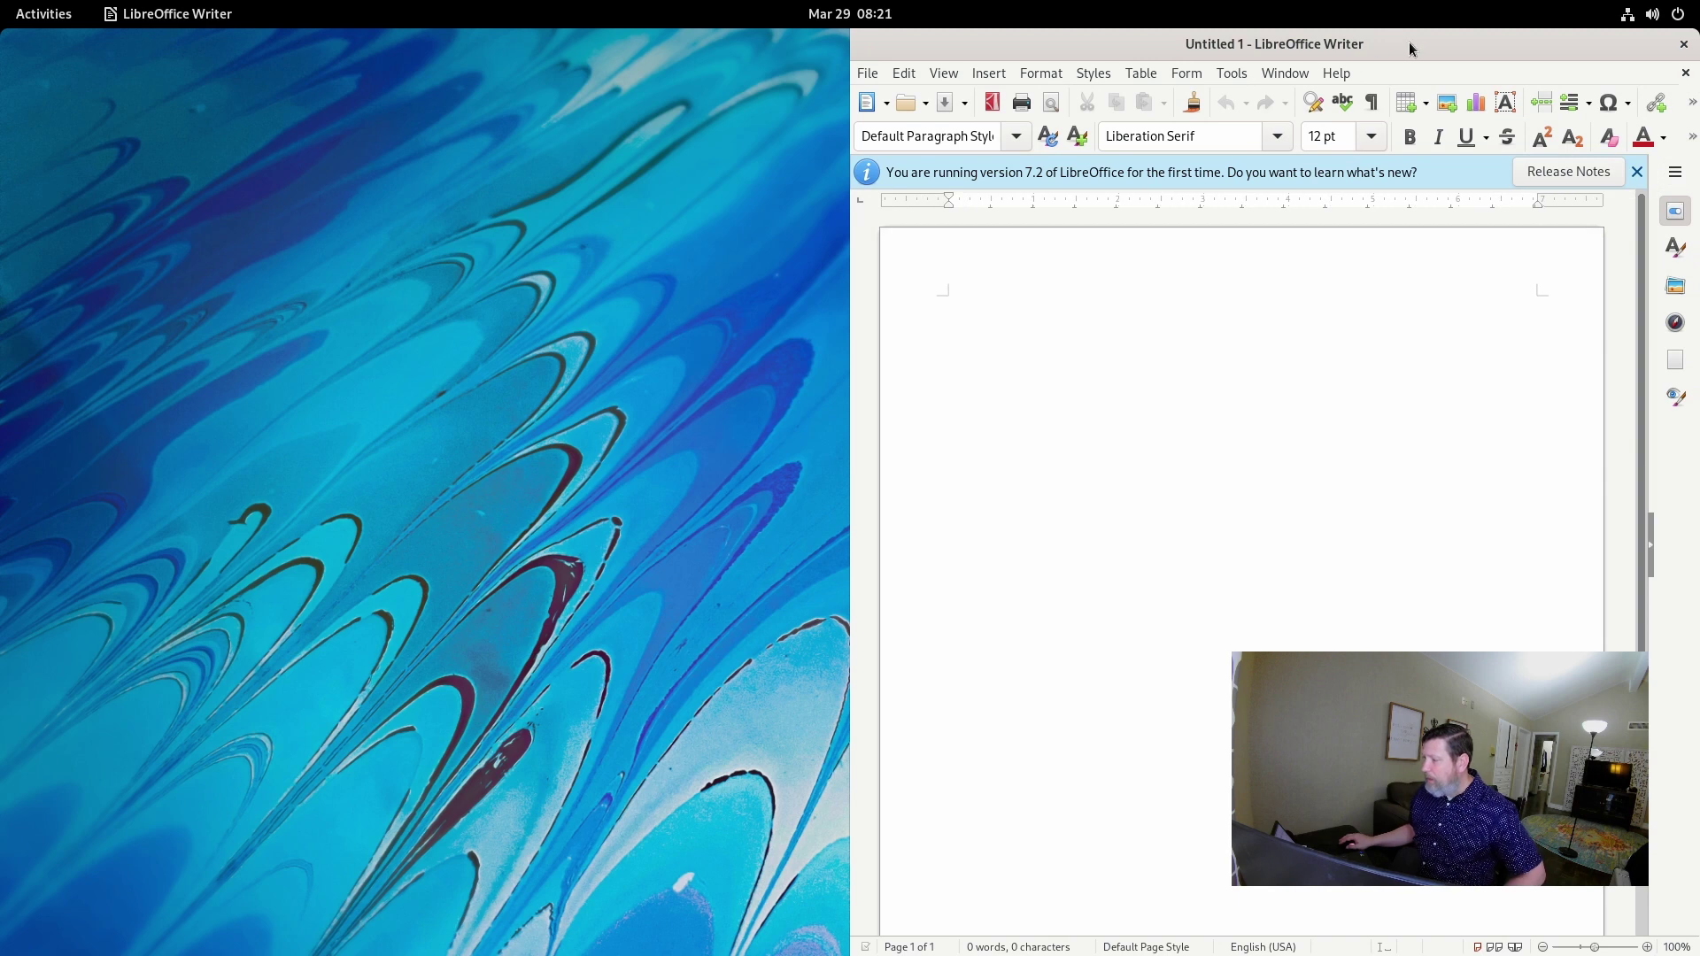
drag(1415, 46, 884, 63)
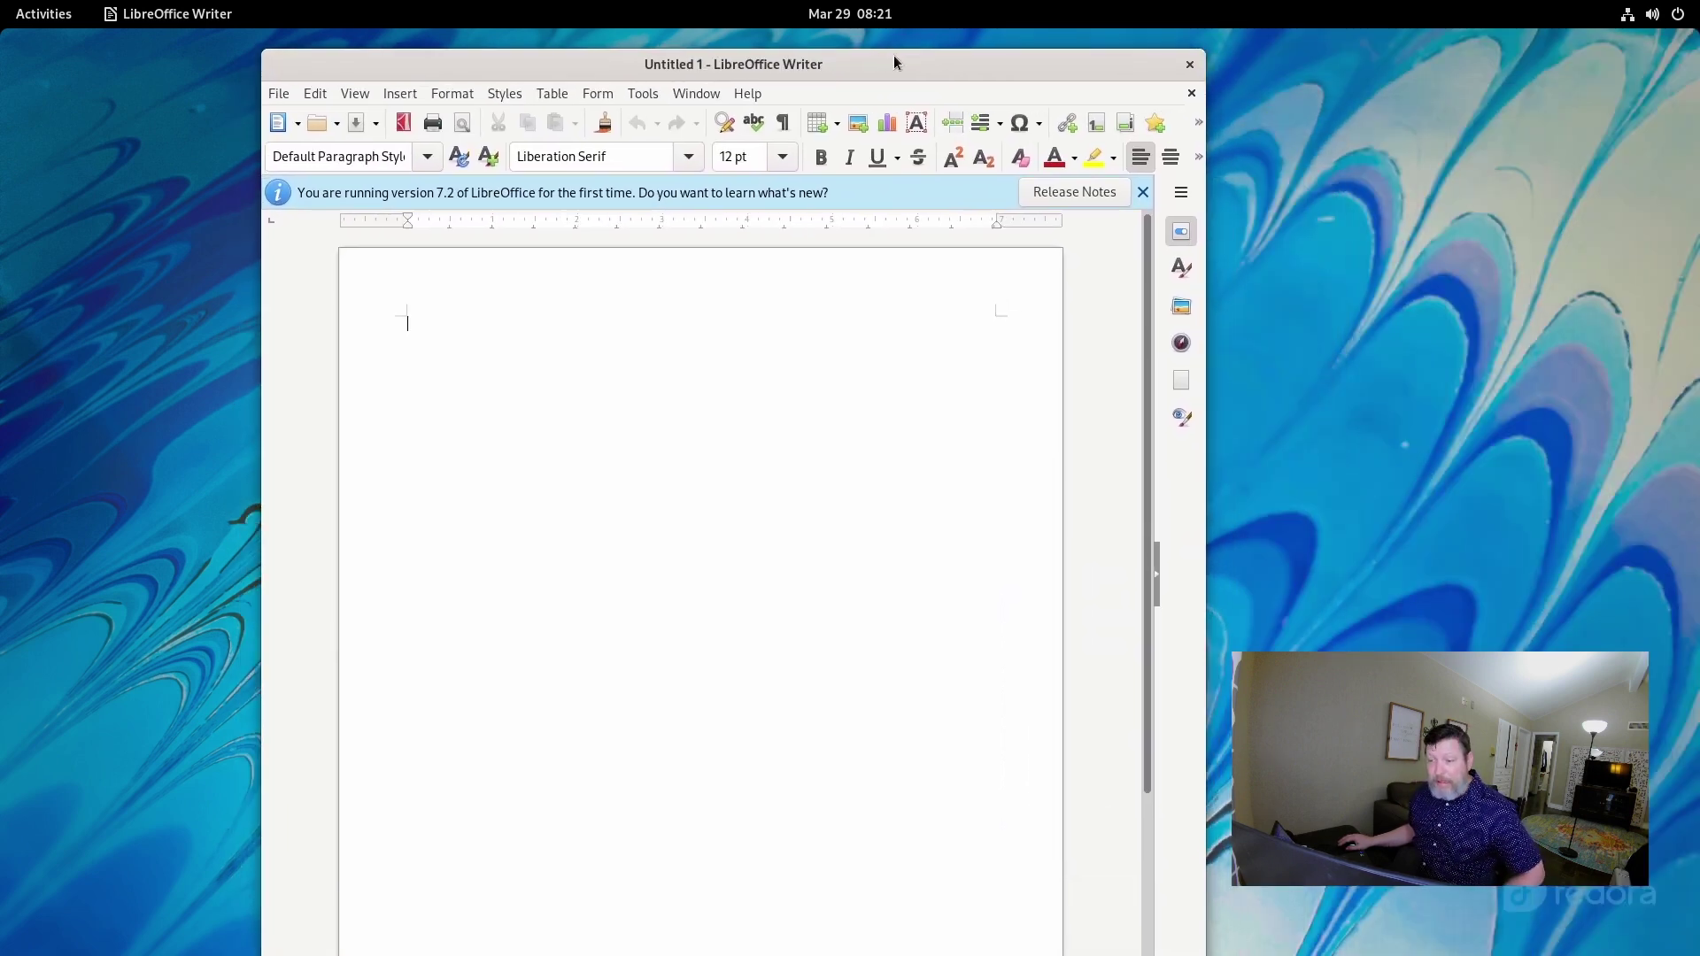
- Close Writer and bring up the application grid
click(1189, 65)
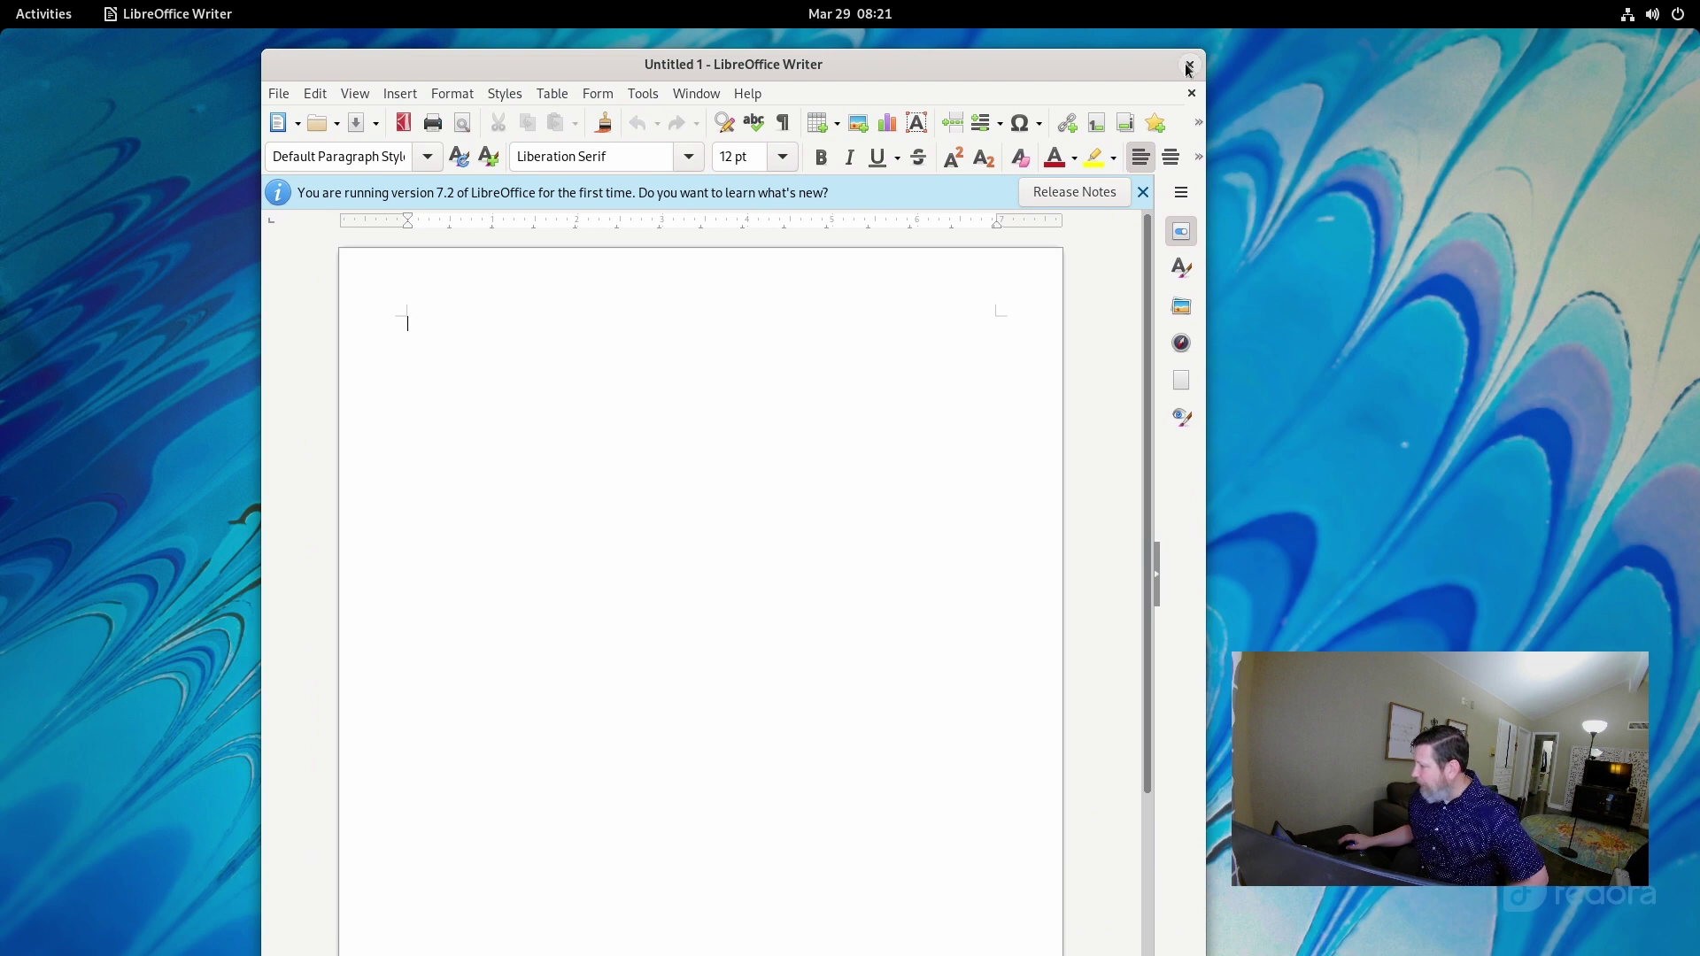
key(super)
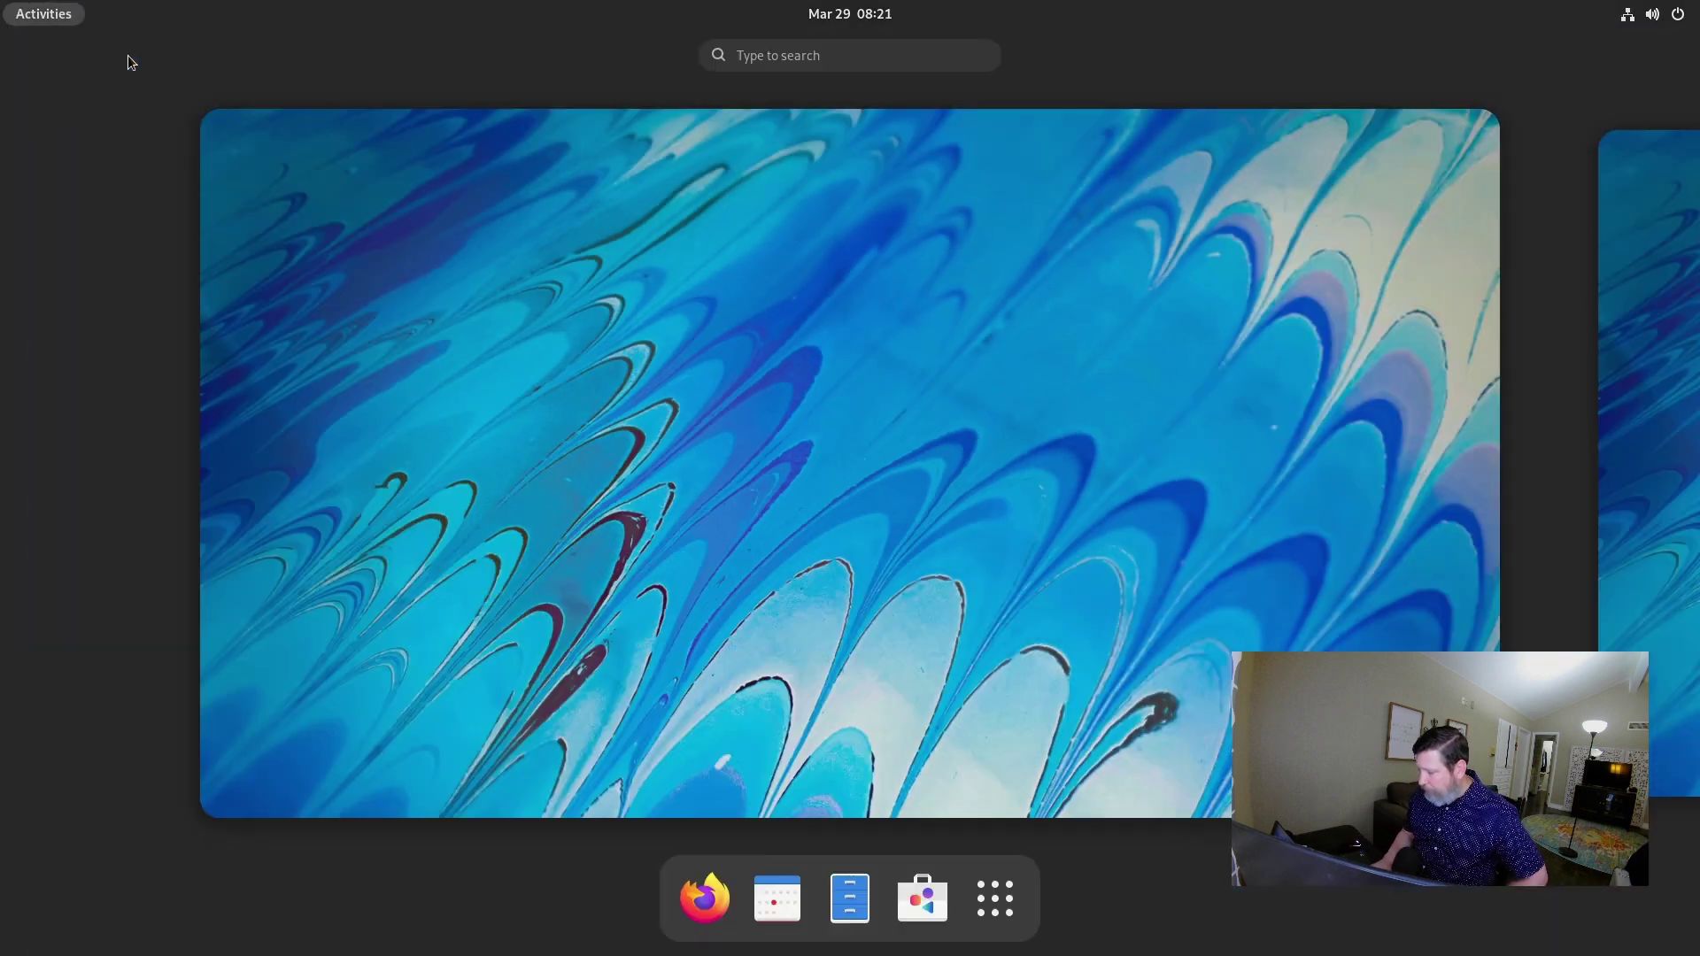
click(1000, 879)
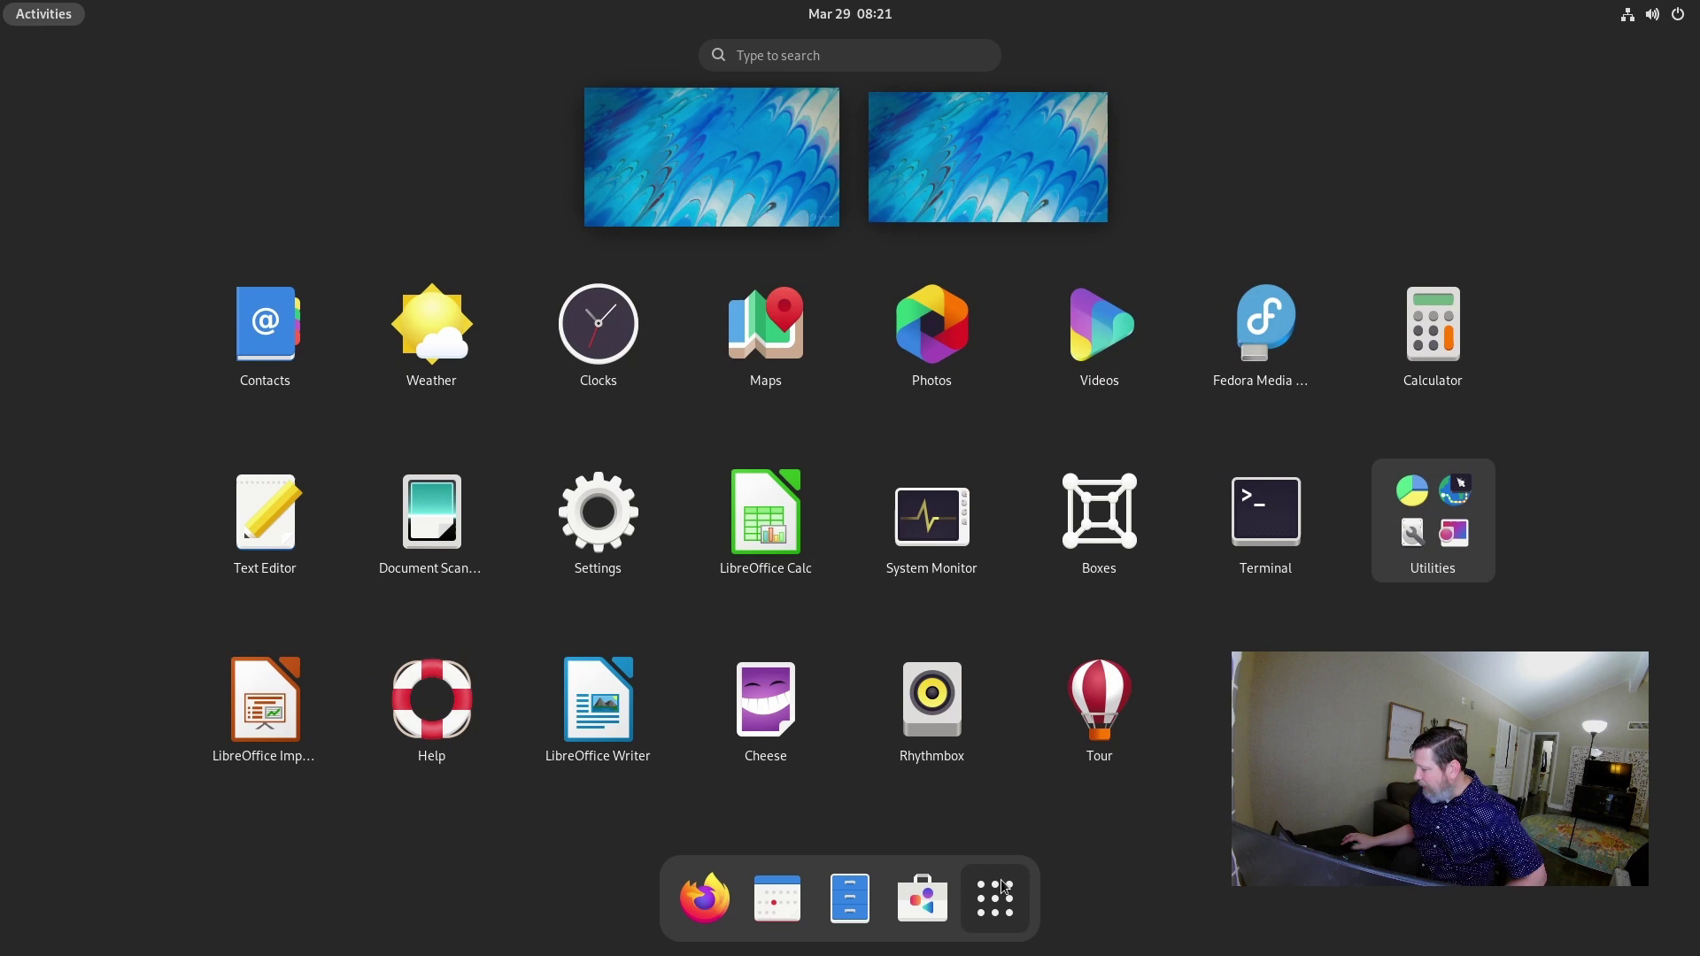
- Open Terminal from the app grid and run top to list live processes
click(1252, 496)
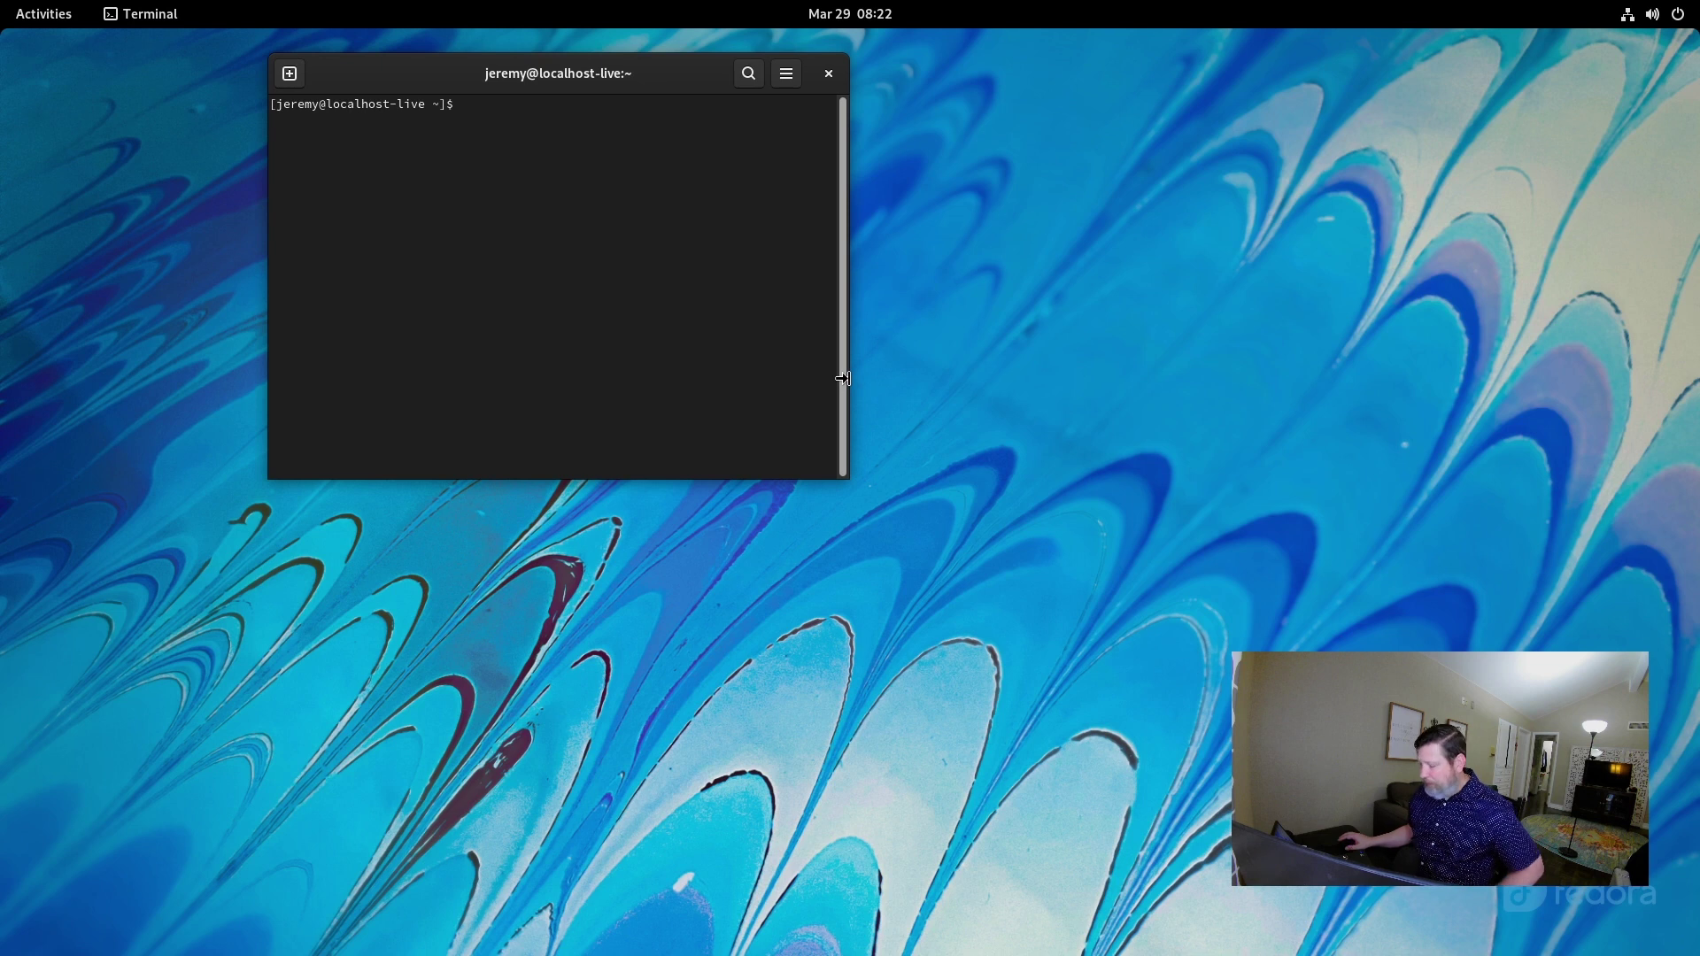
text(top)
key(Return)
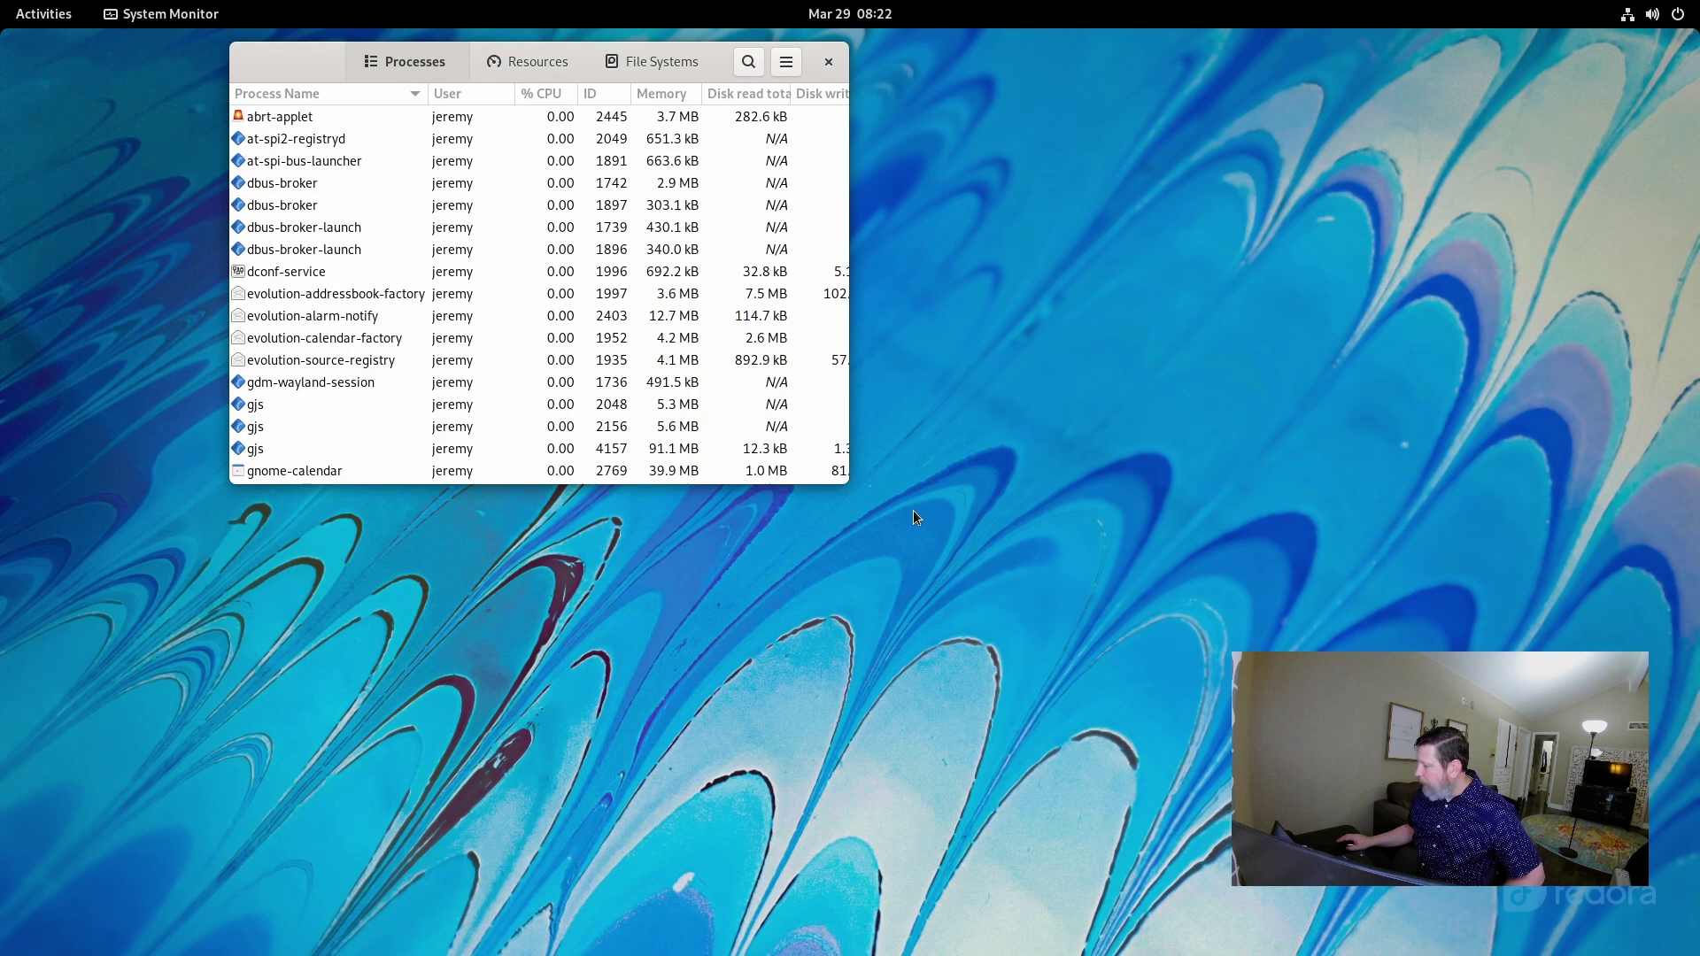
- Show the Resources graphs, then maximize System Monitor against the top edge and restore it
drag(305, 66, 343, 148)
click(569, 125)
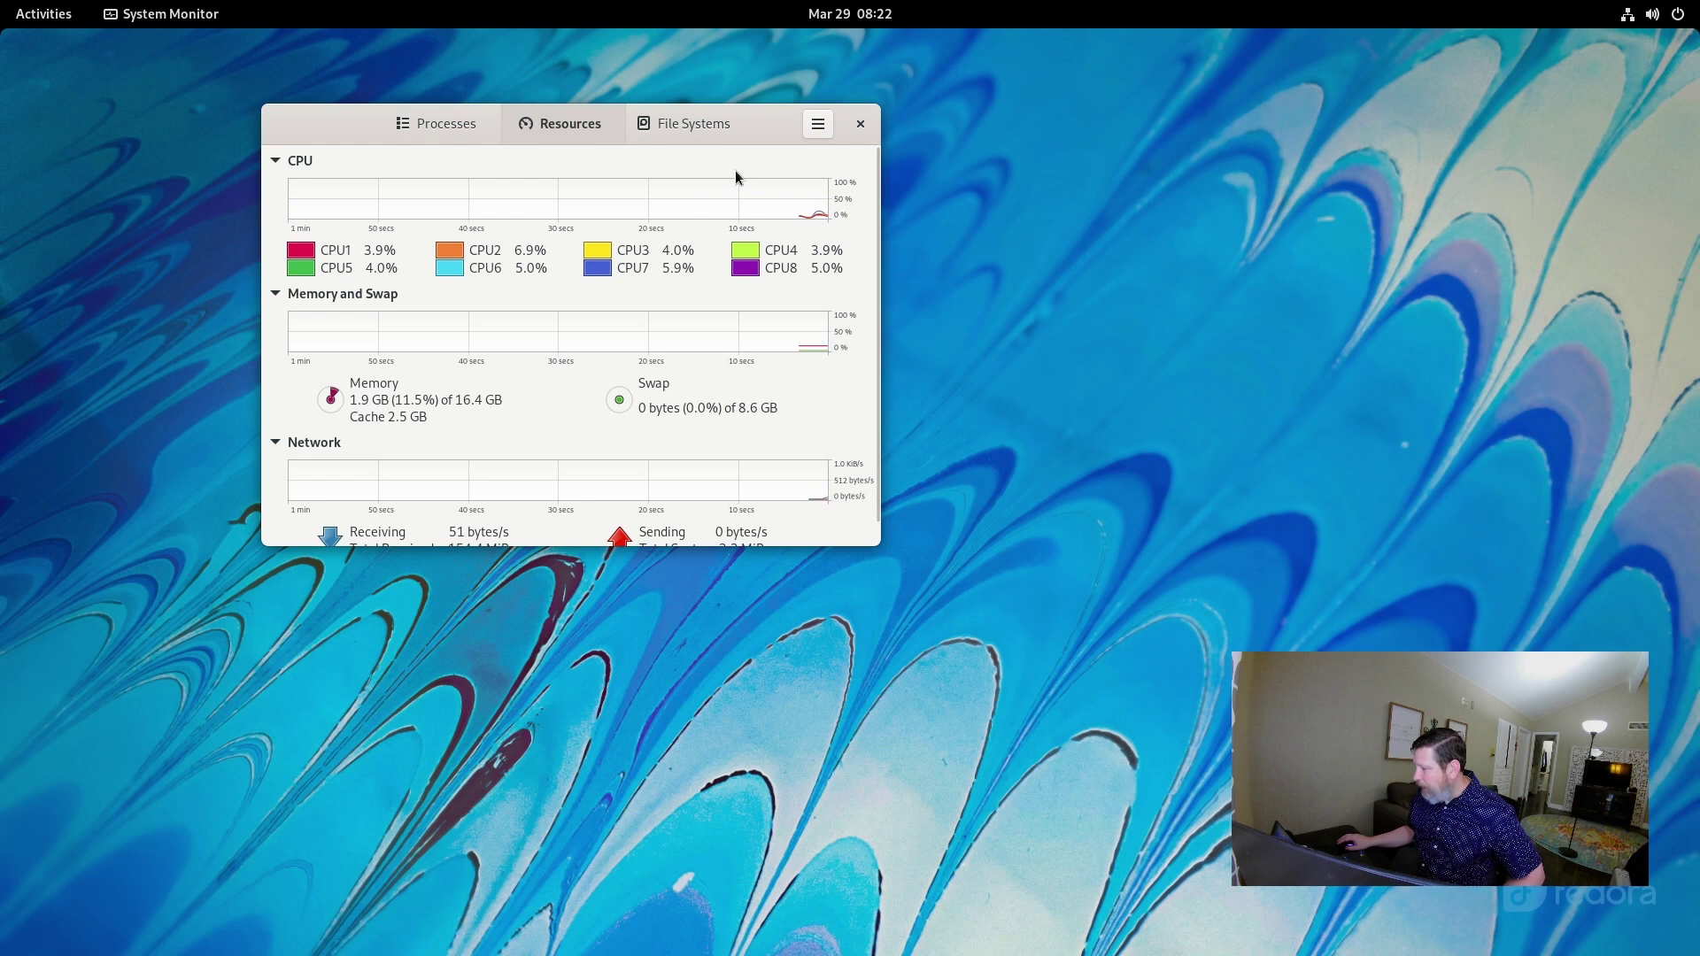
drag(766, 121, 894, 18)
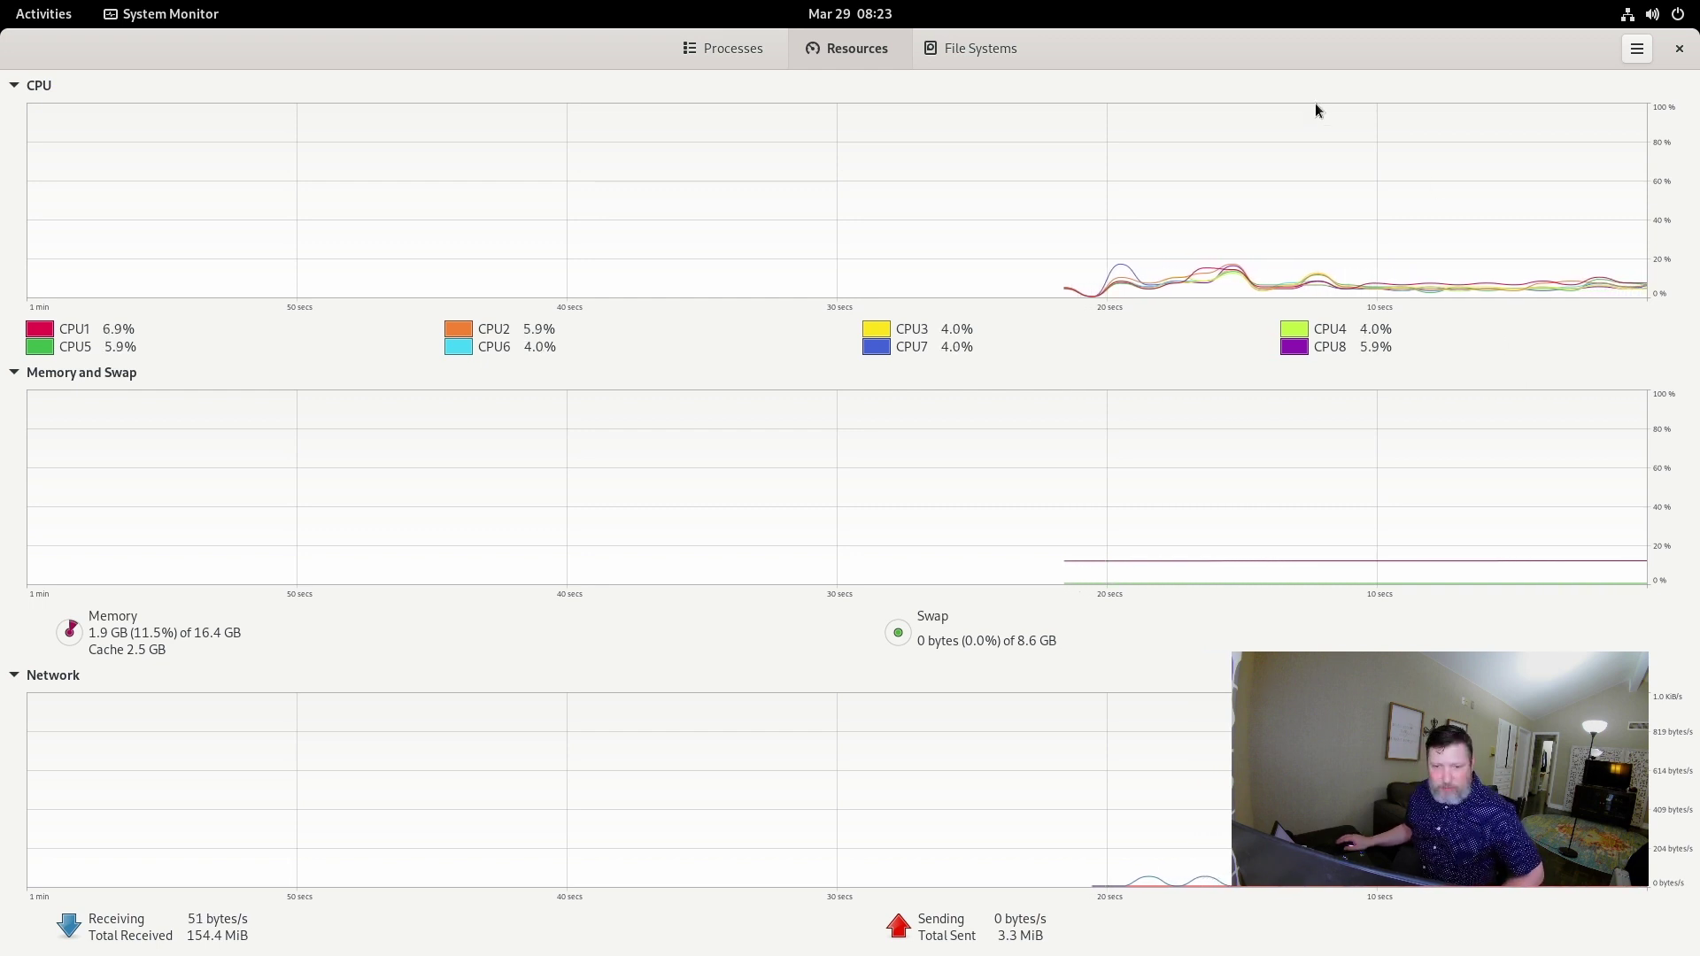
drag(1315, 104, 954, 216)
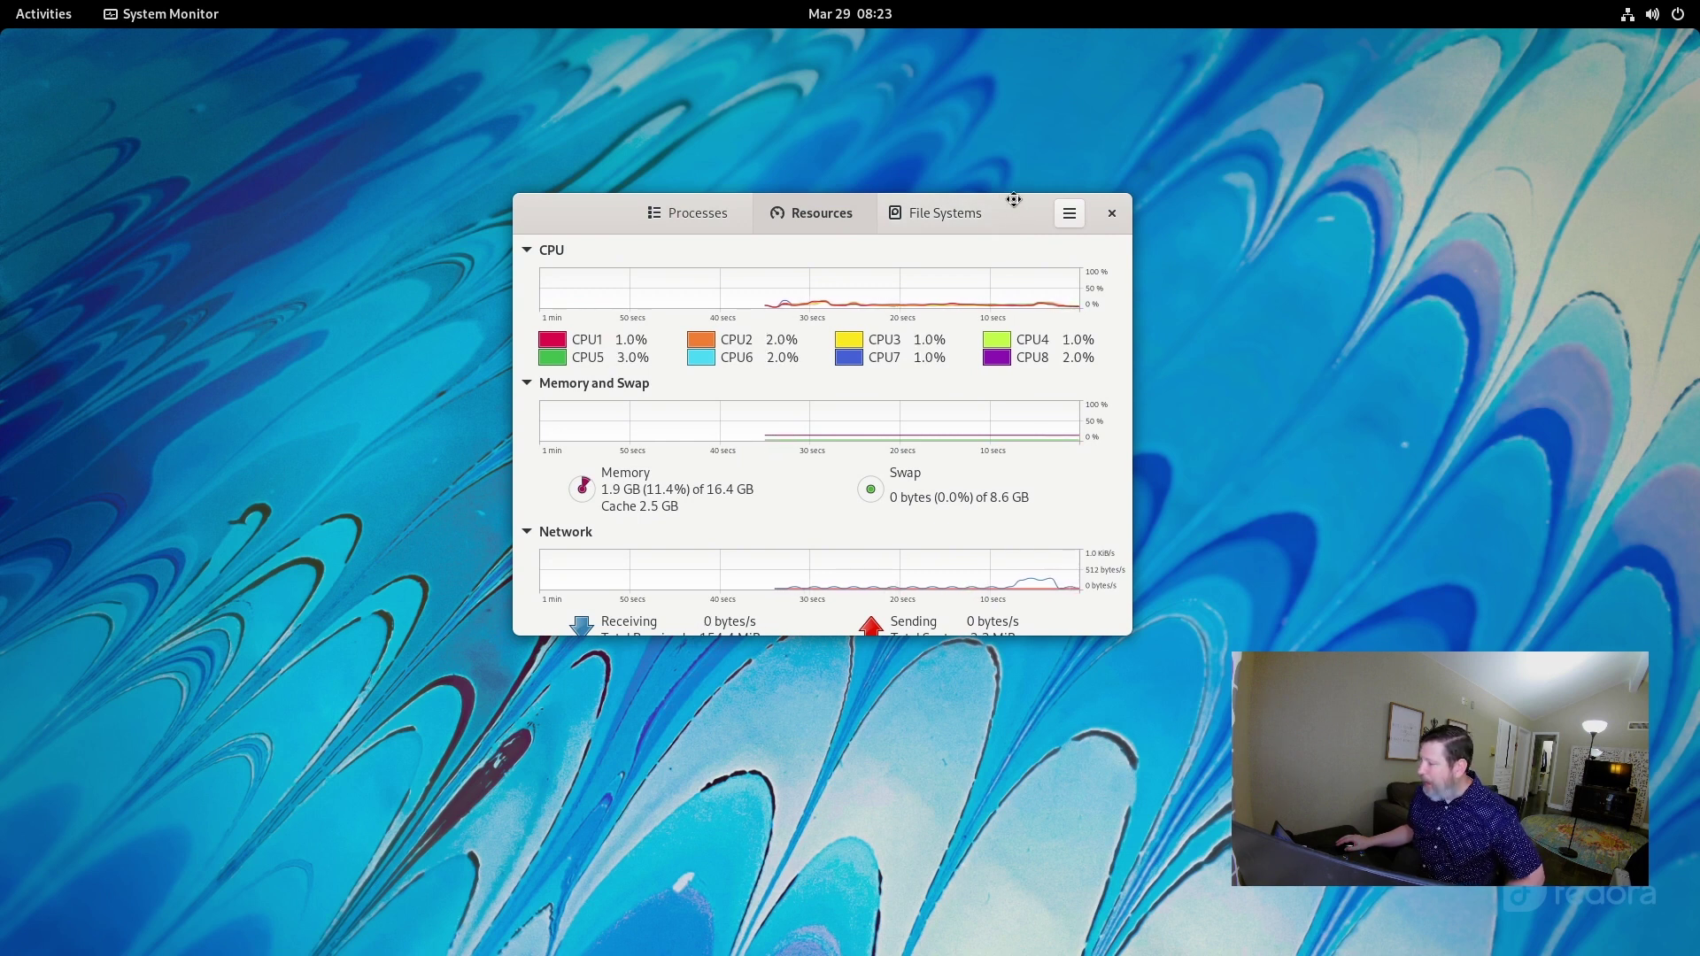
- Snap System Monitor to the left half, restore it mid-screen, and close it
drag(1018, 204, 1012, 18)
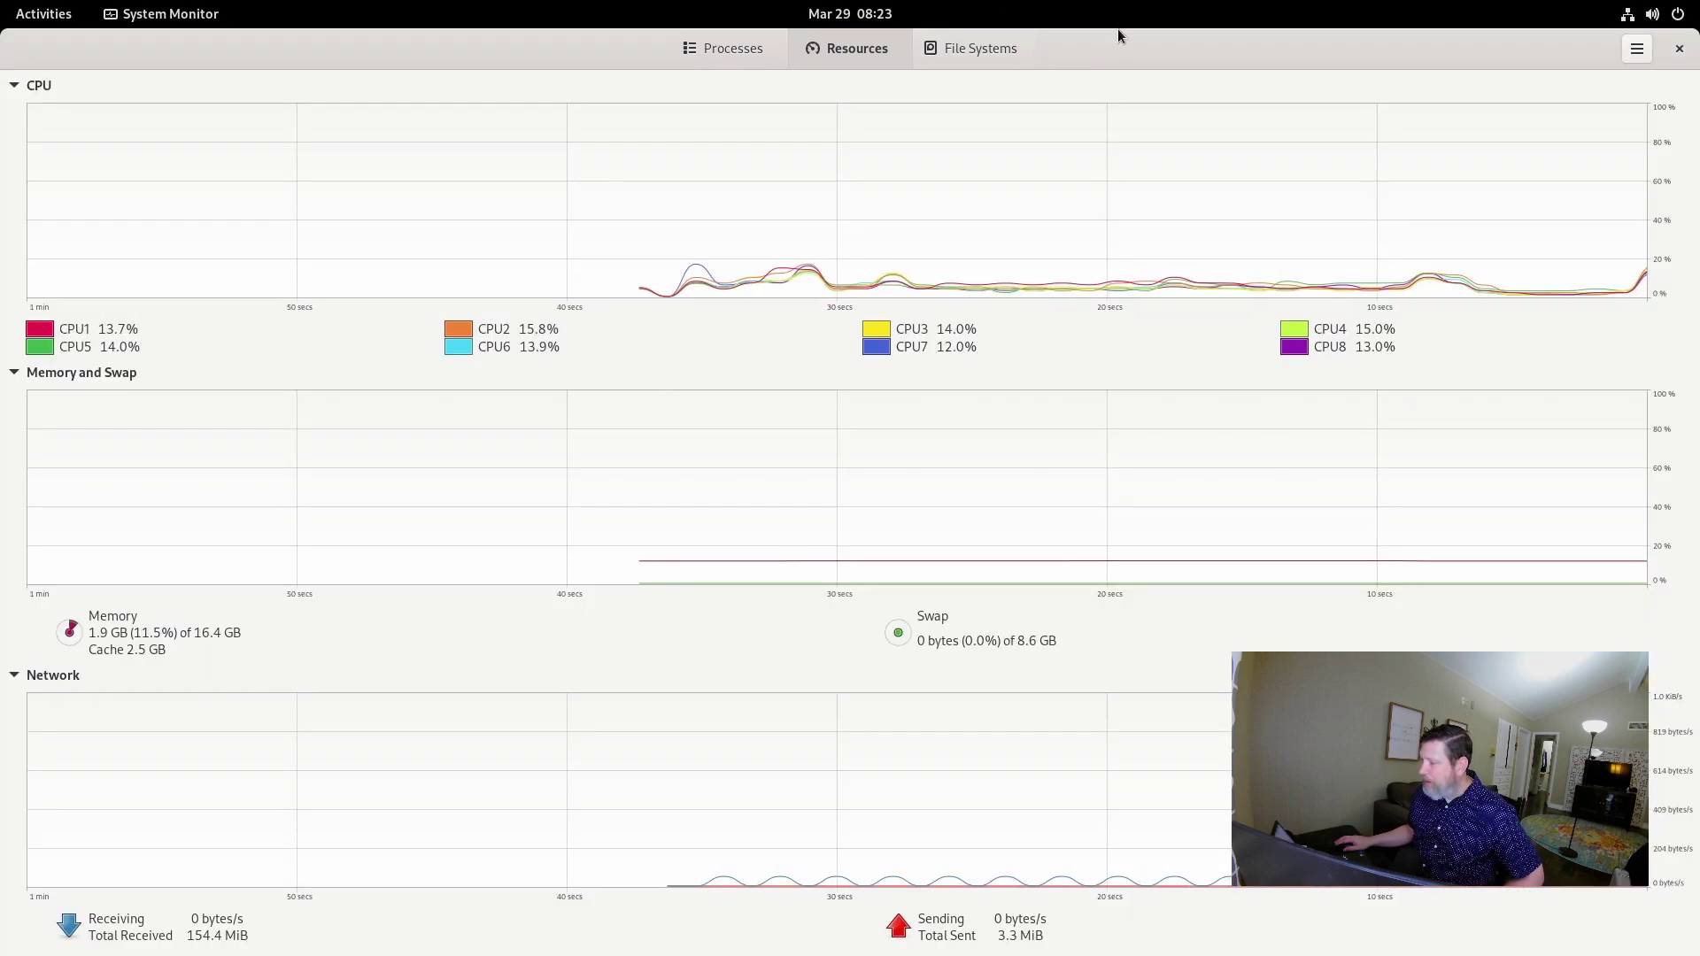
mouse_move(1118, 30)
mouse_down()
mouse_move(1097, 140)
mouse_move(818, 242)
mouse_move(0, 317)
mouse_up()
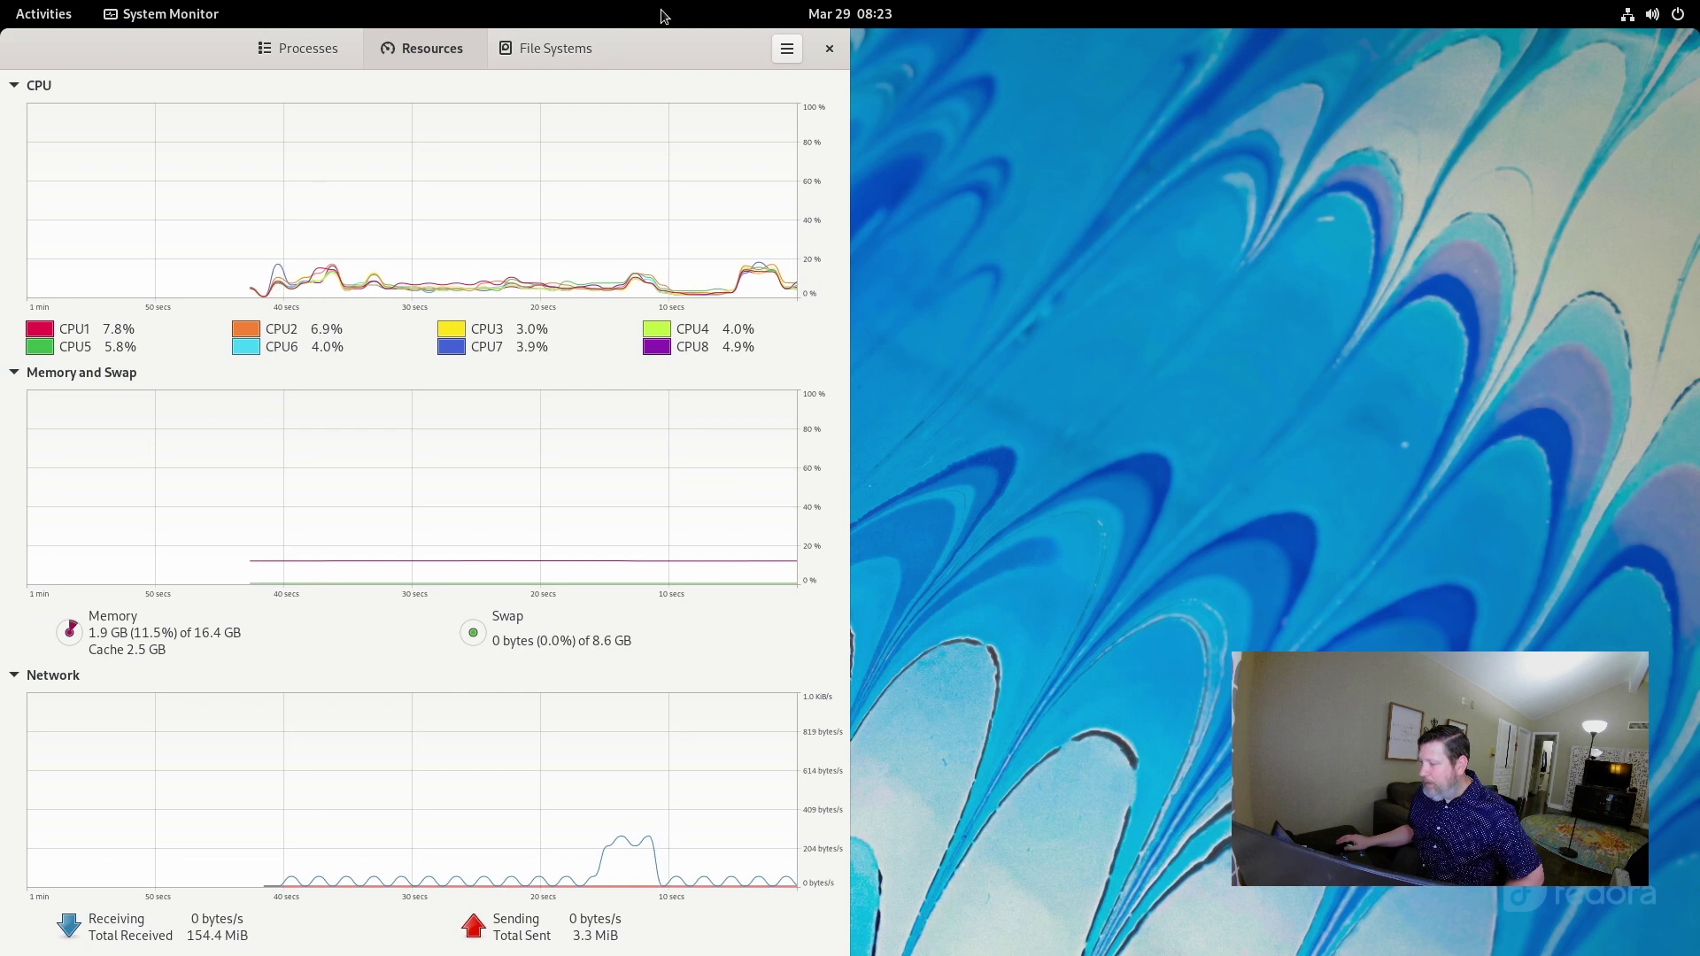
drag(638, 50, 980, 220)
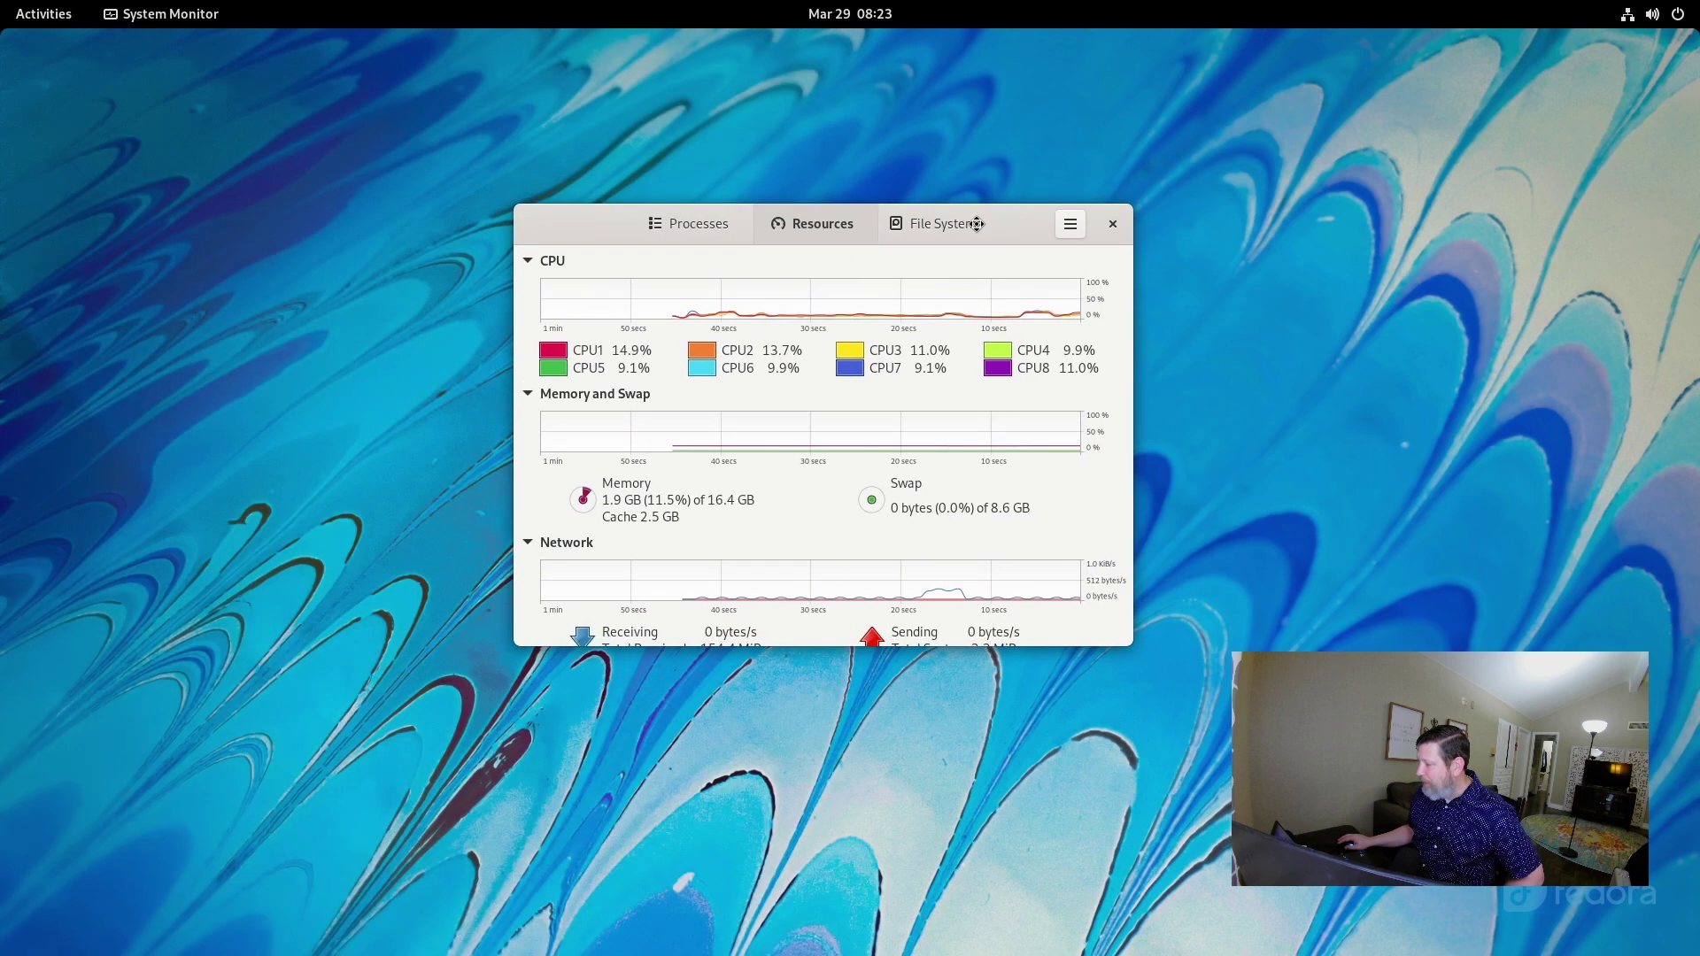
click(1114, 223)
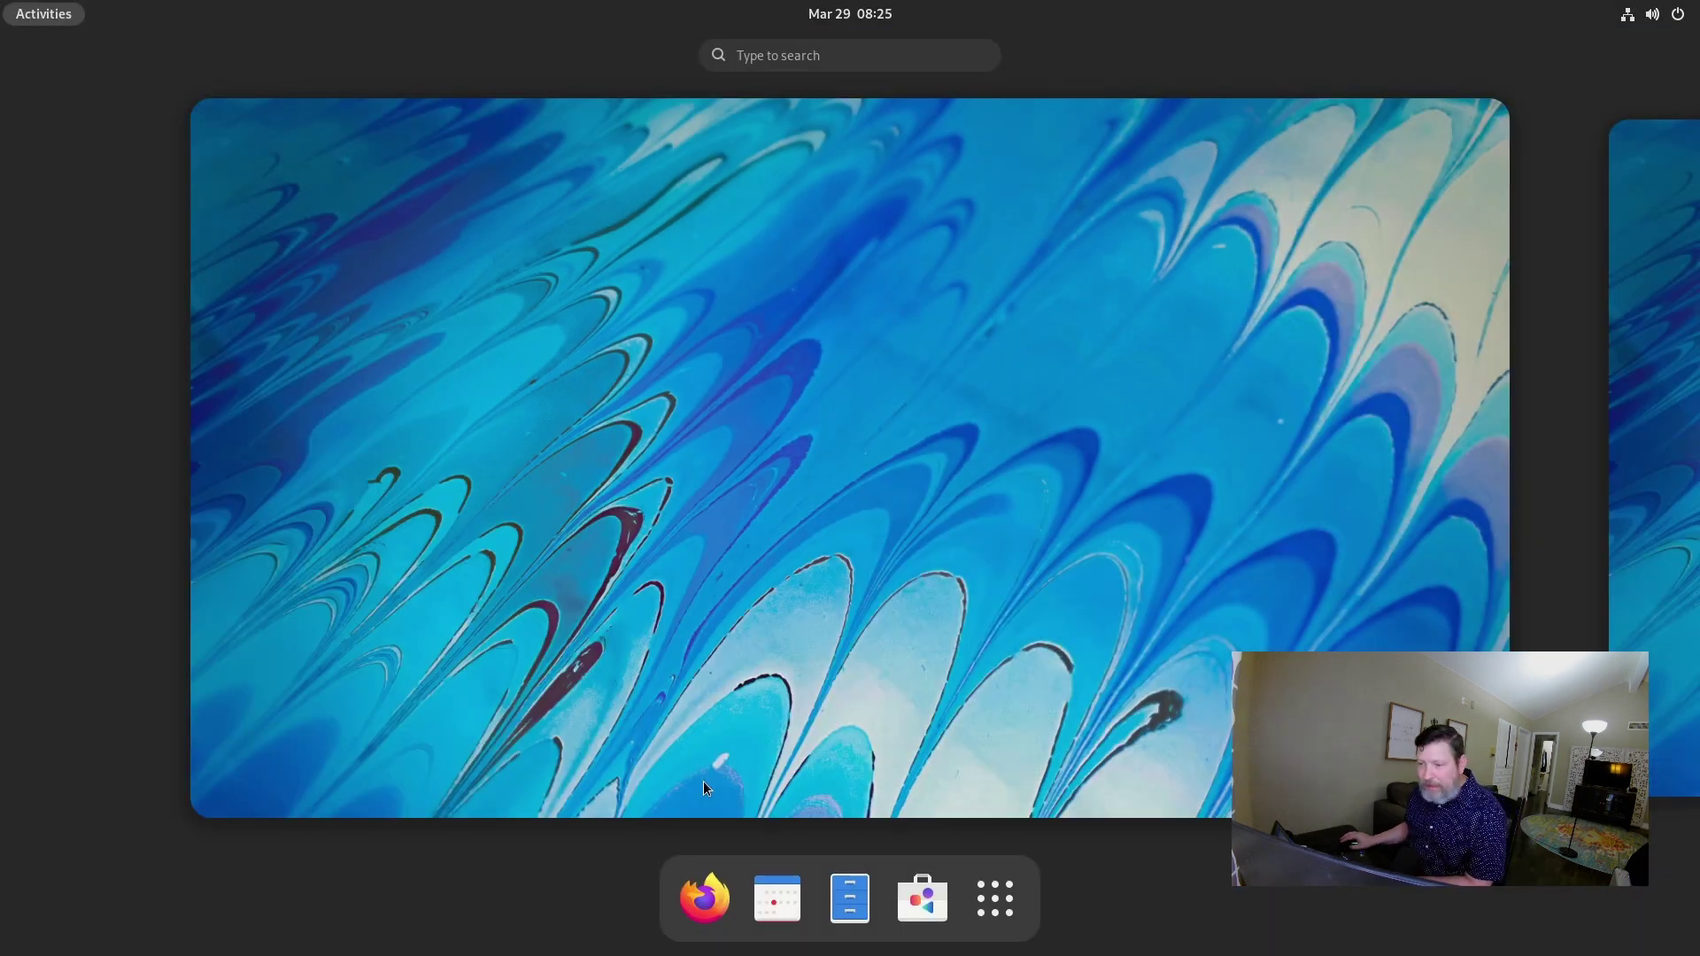
- Launch Firefox and move its window onto the next workspace in the overview
click(707, 896)
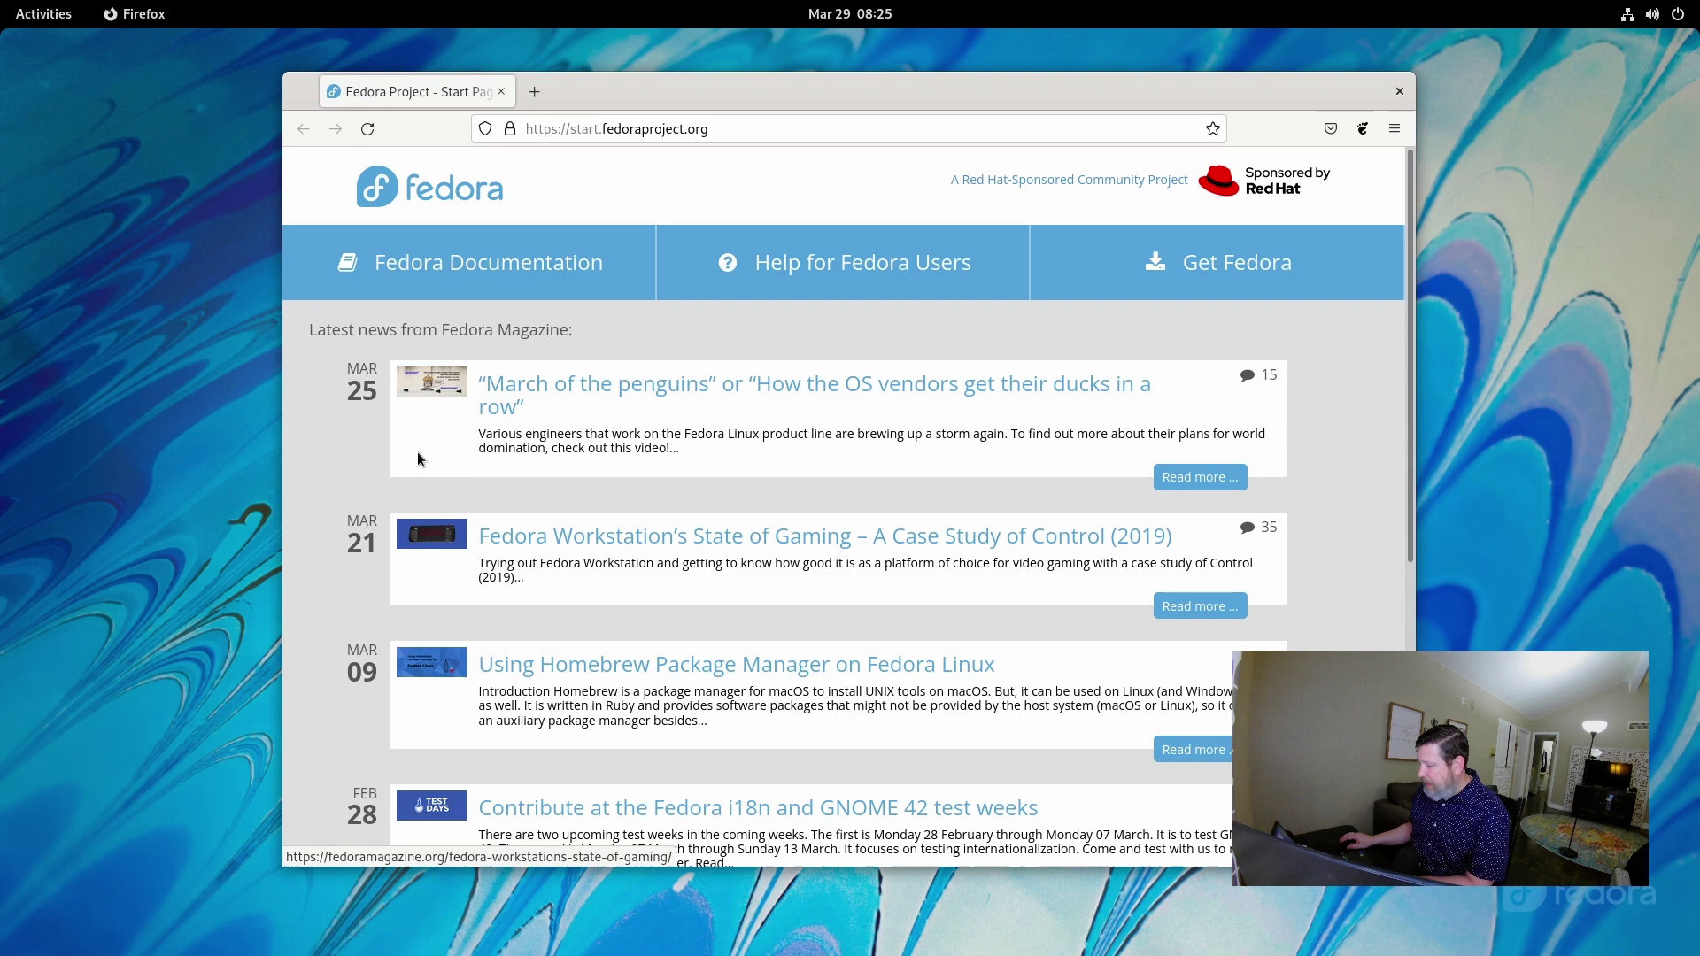
key(super)
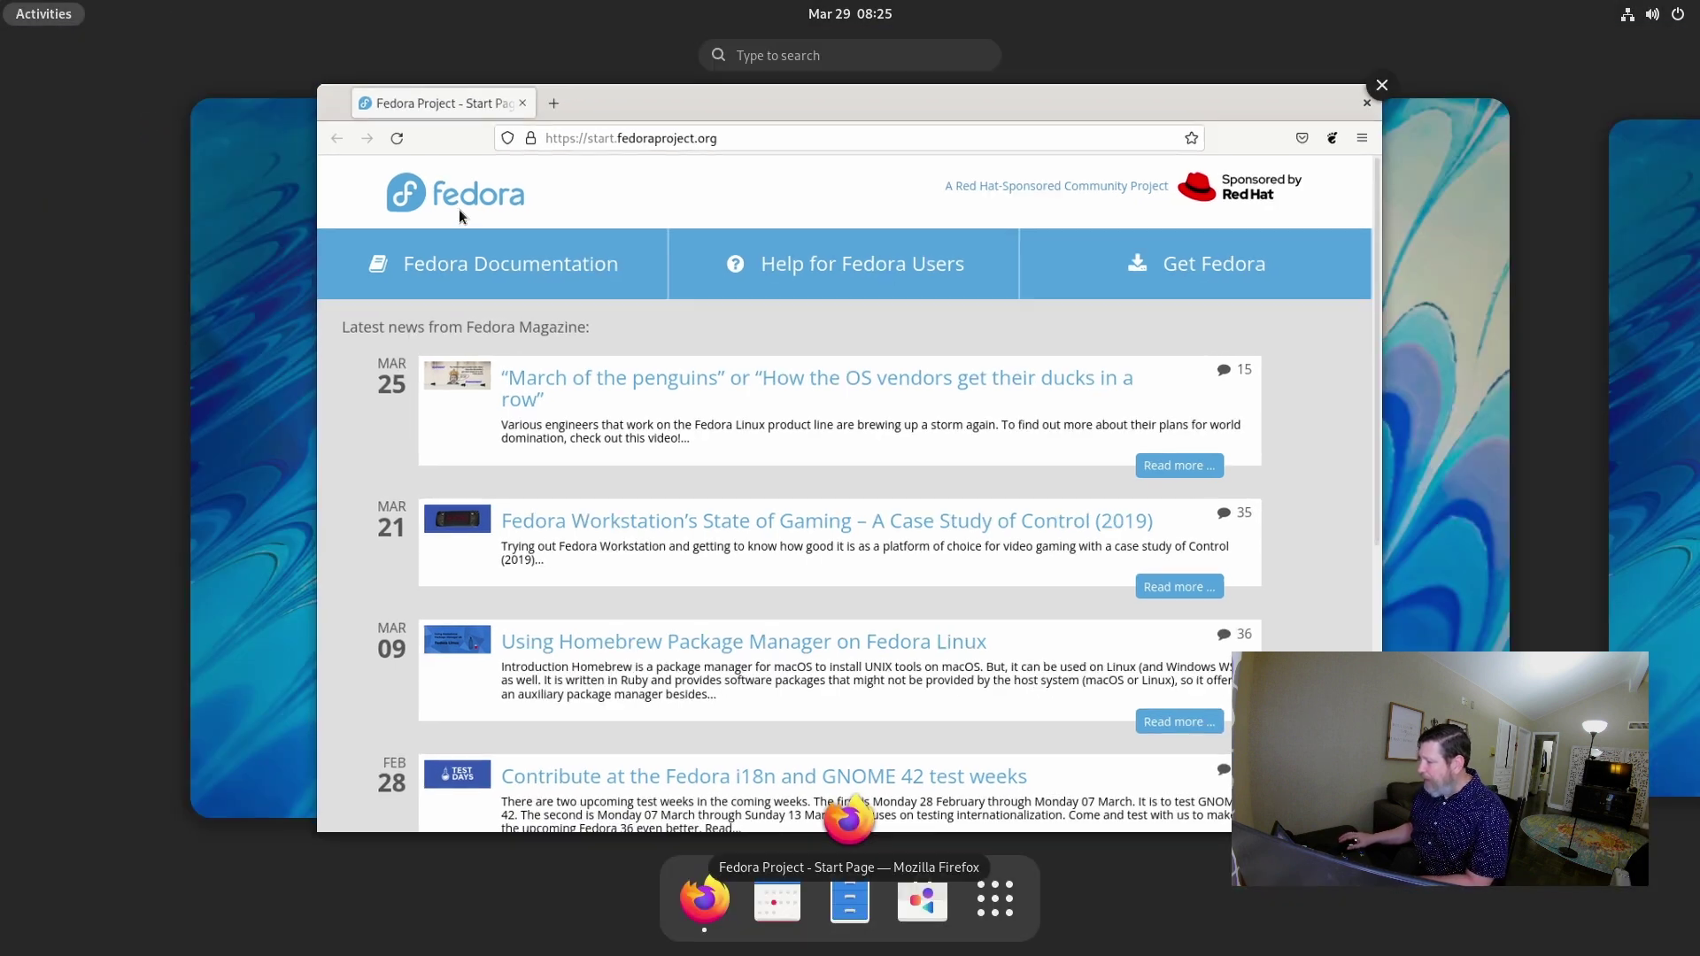
drag(632, 98, 1642, 230)
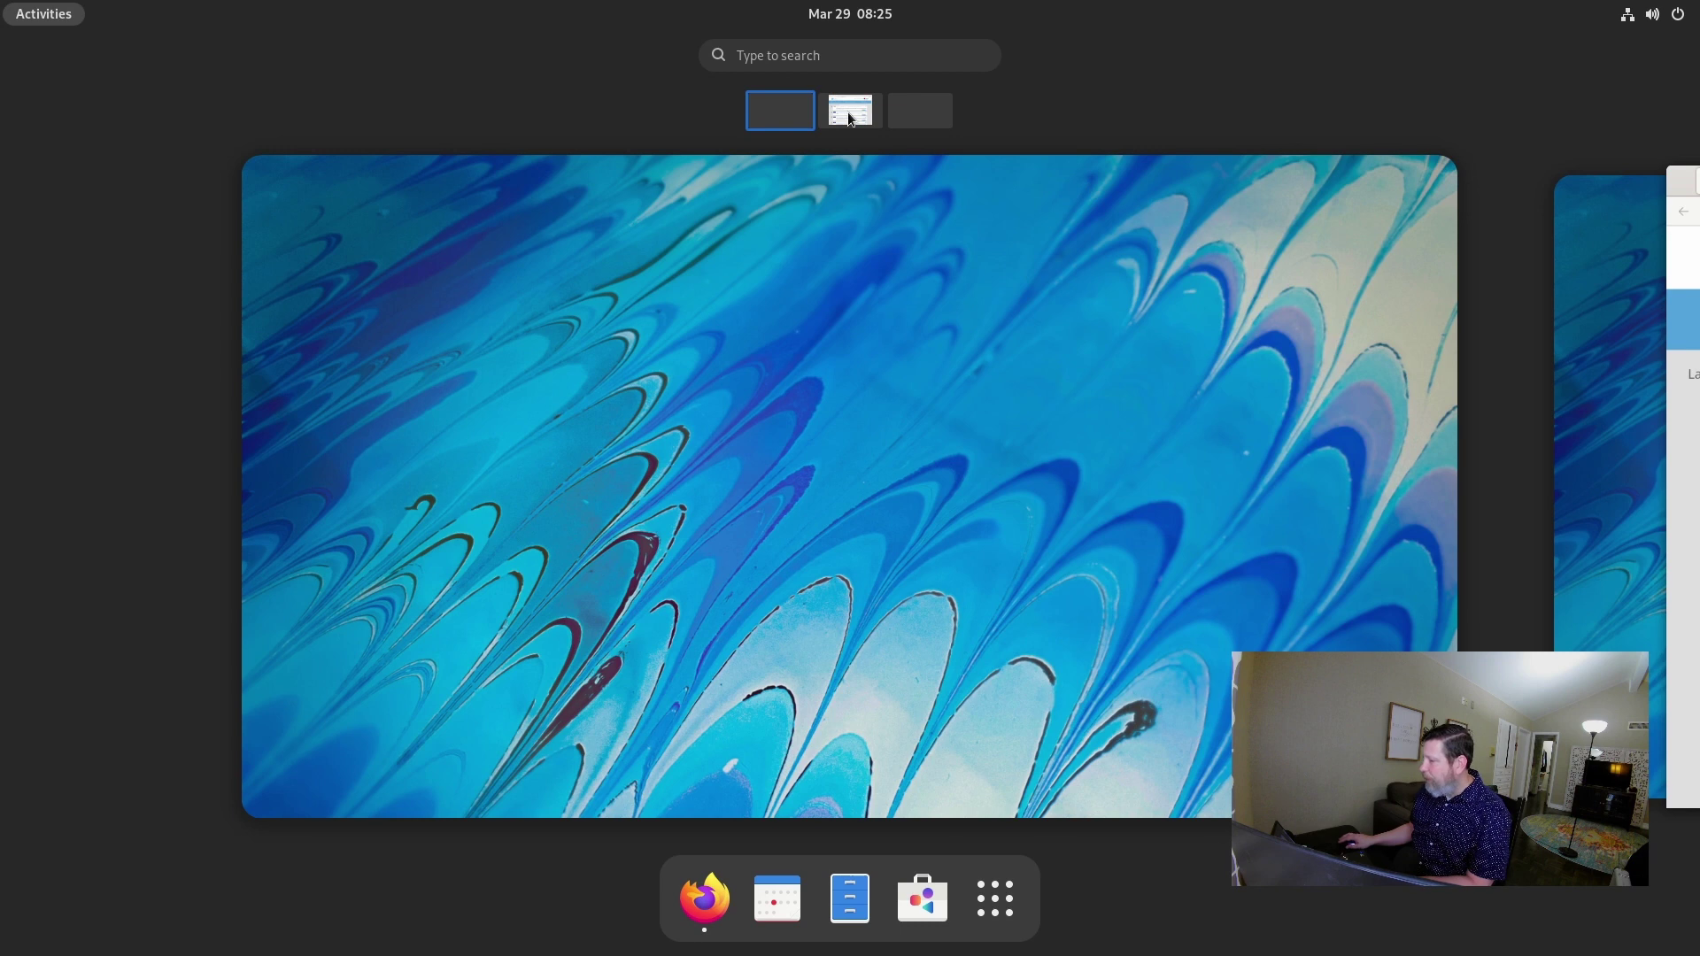
drag(850, 117, 1651, 240)
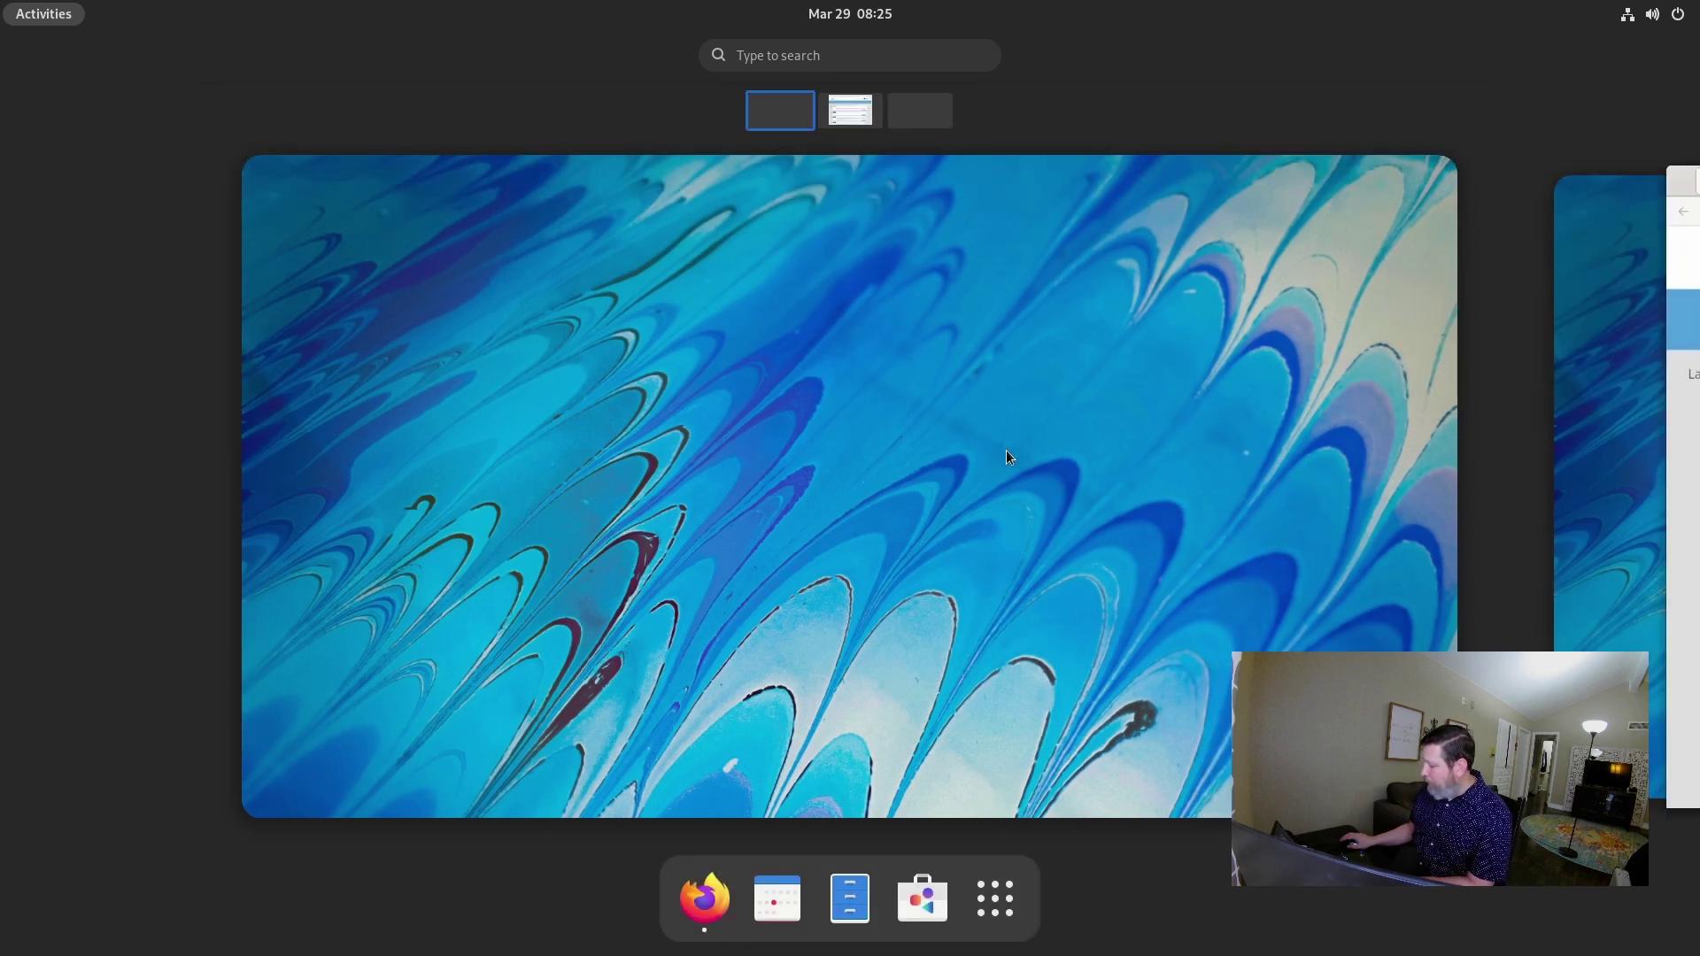
- Flip between the empty and Firefox workspaces with Super+Page Down/Up, then return to Firefox
key(super+Page_Down)
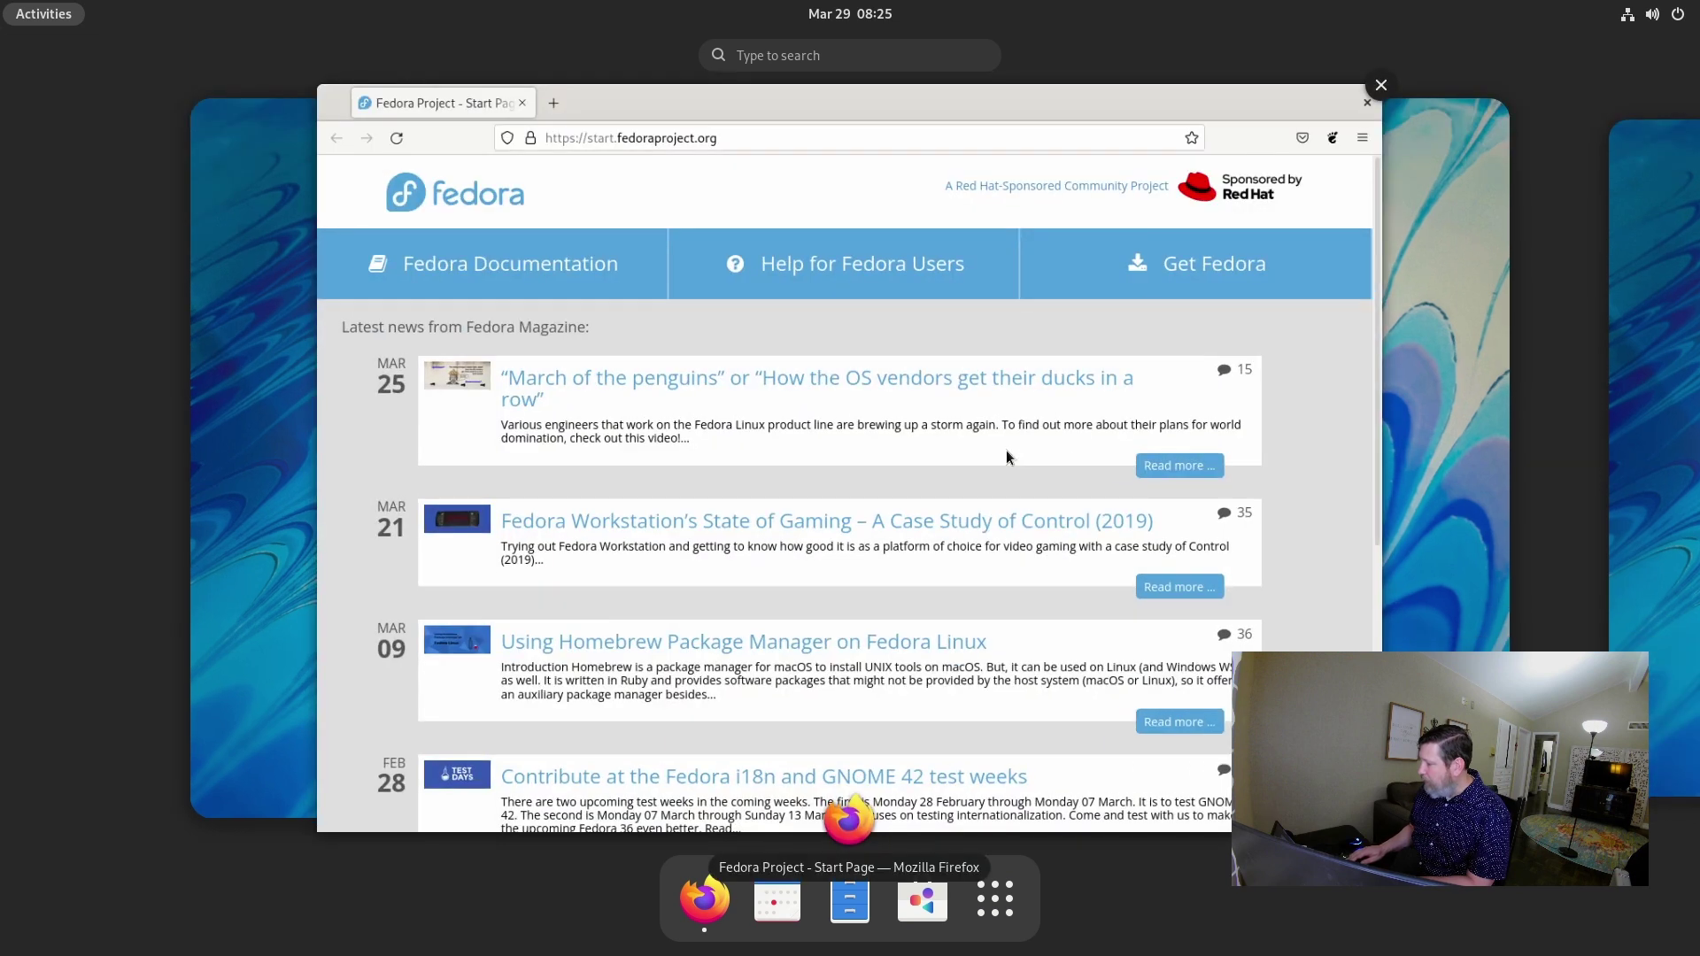
key(super+Page_Down)
key(super+Page_Up)
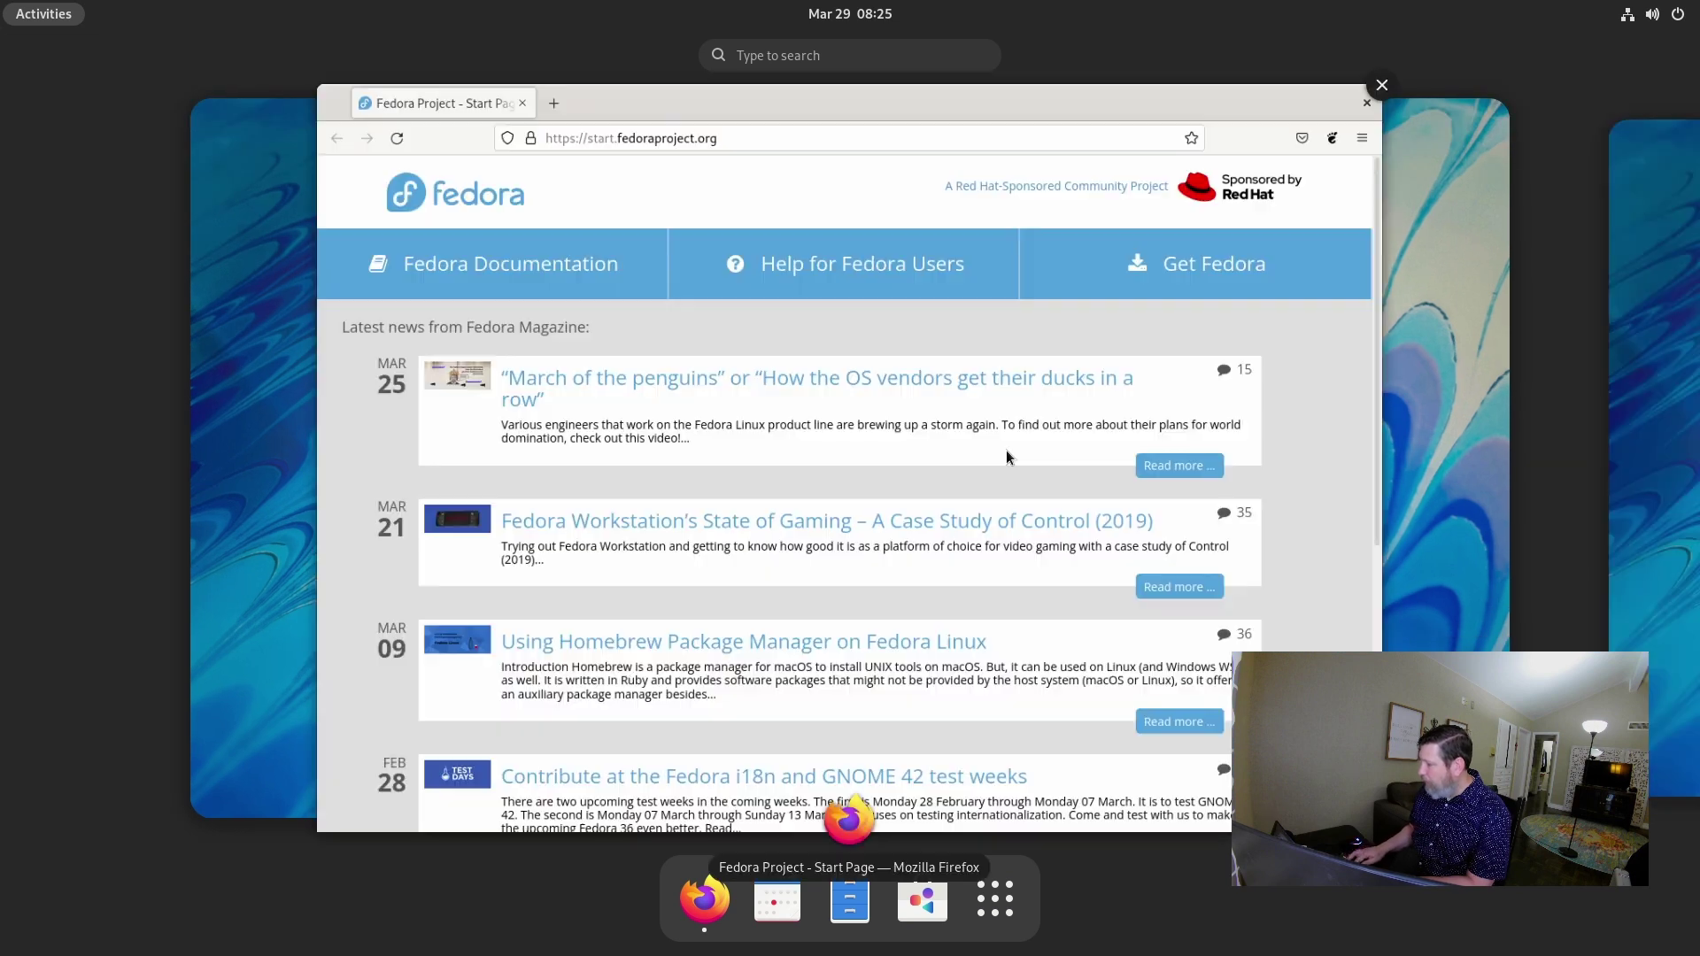
key(super+Page_Down)
key(super+Page_Up)
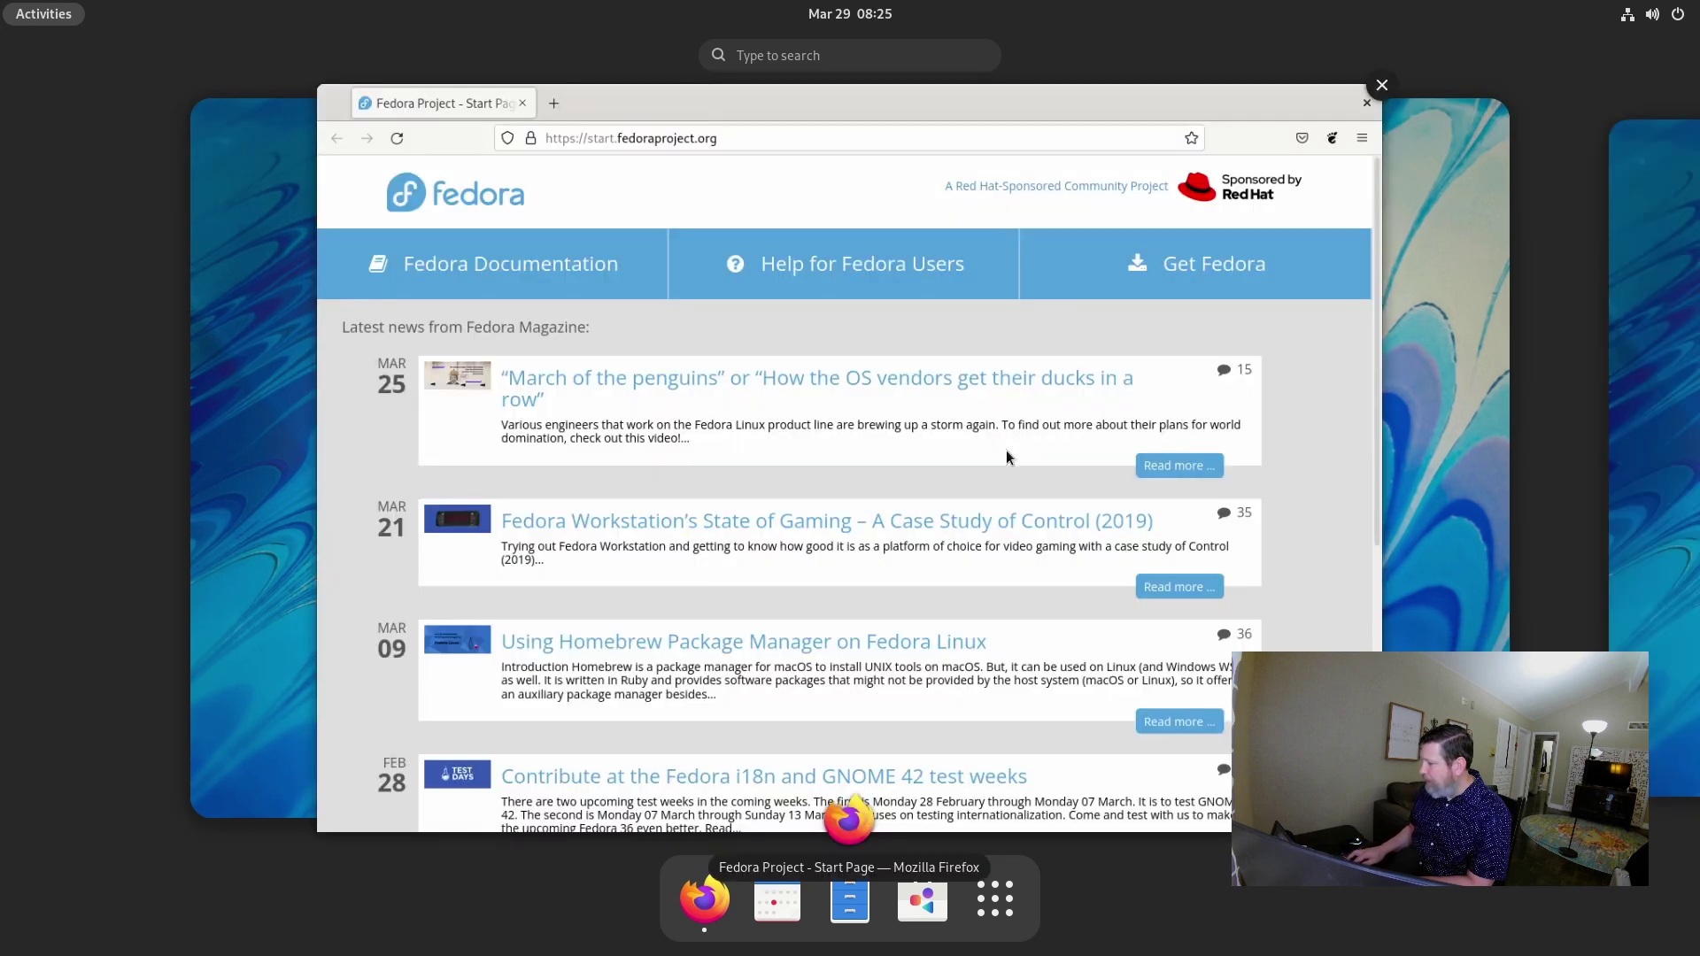
click(1098, 438)
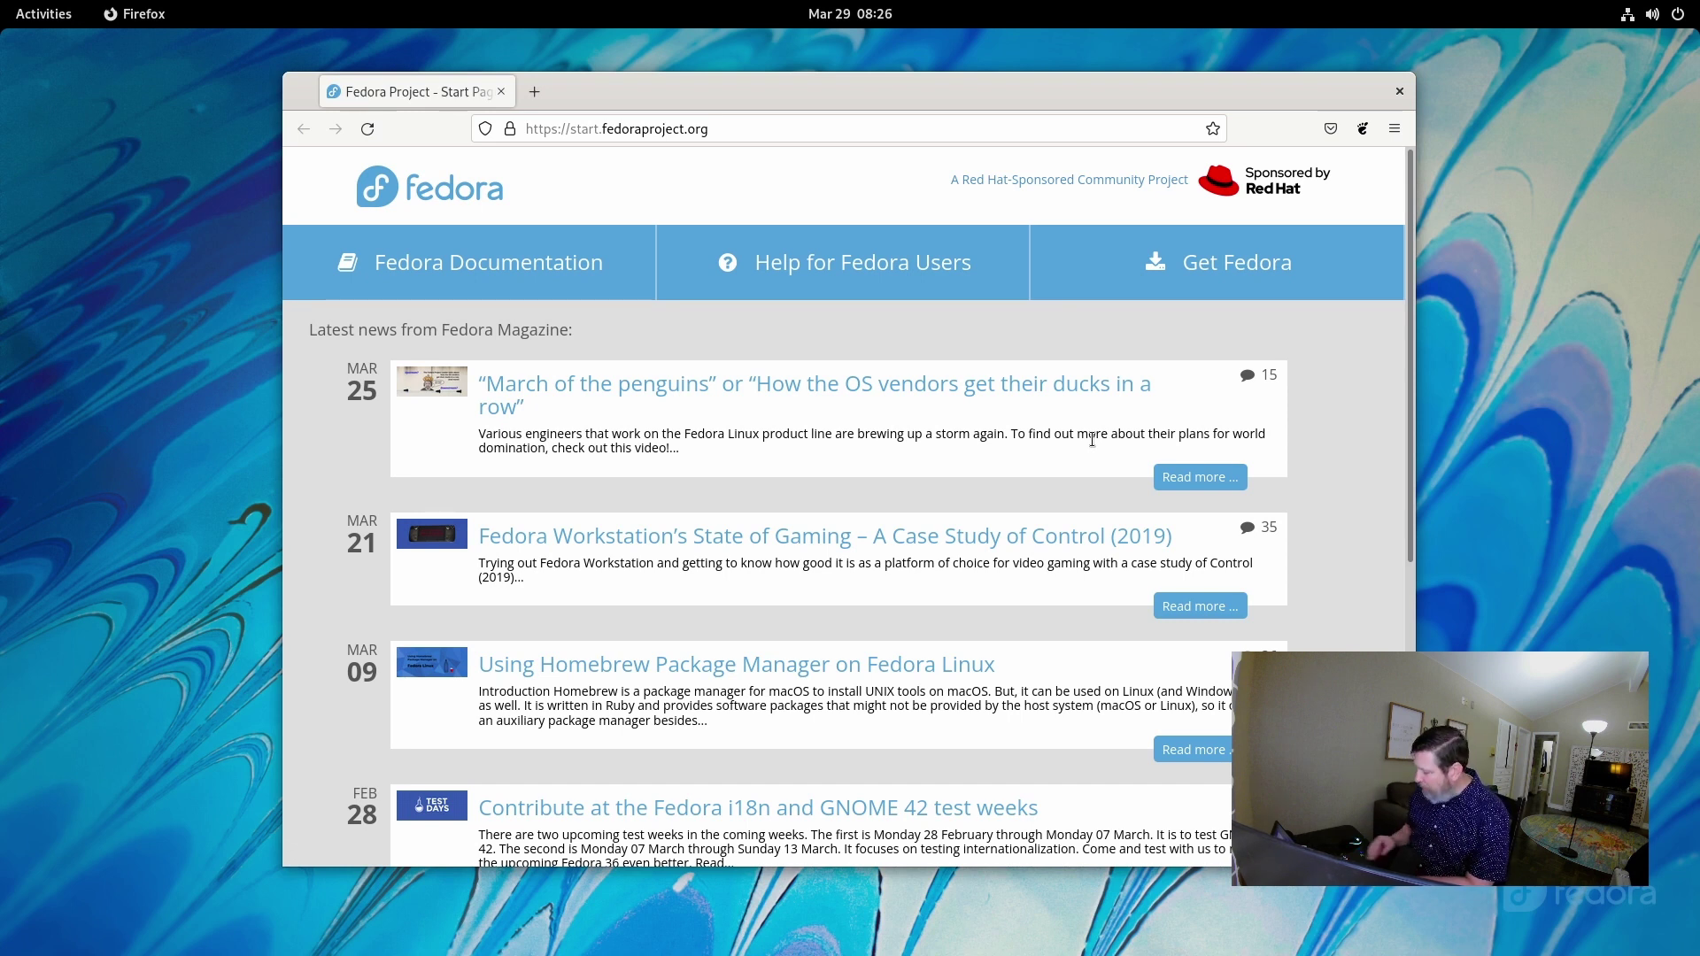
- Cycle workspaces with Ctrl+Alt+Left/Right, ending on the empty workspace to the right
key(ctrl+alt+Right)
key(ctrl+alt+Left)
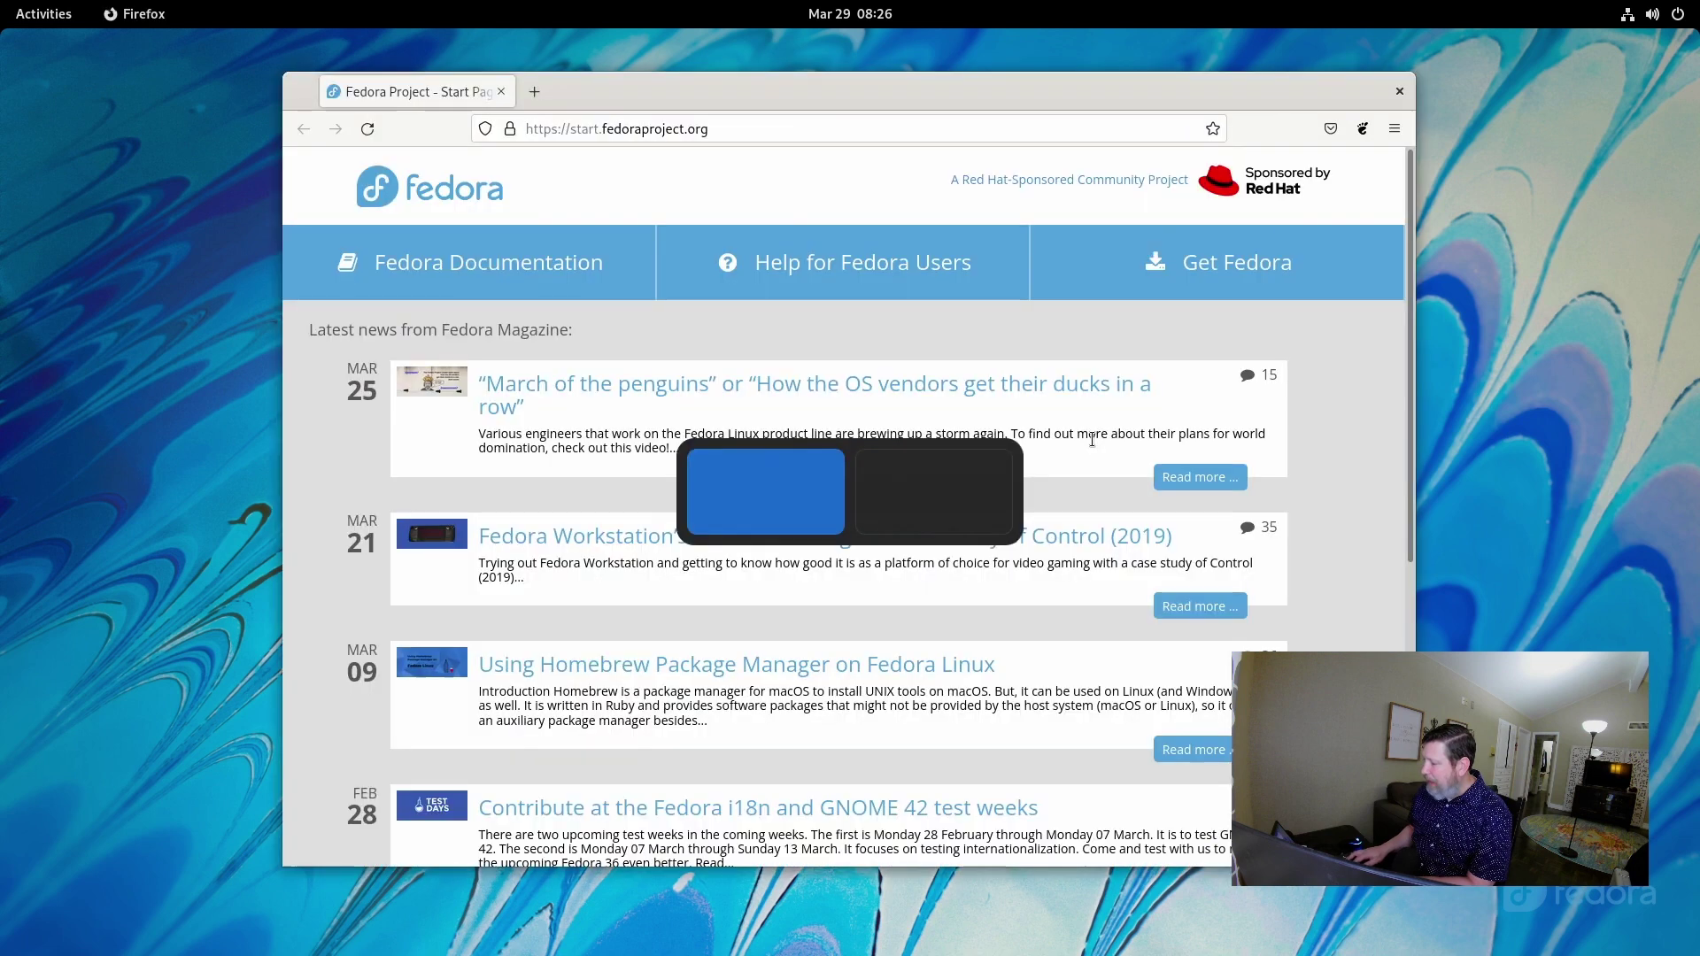
key(ctrl+alt+Right)
key(ctrl+alt+Left)
key(ctrl+alt+Right)
key(ctrl+alt+Left)
key(ctrl+alt+Right)
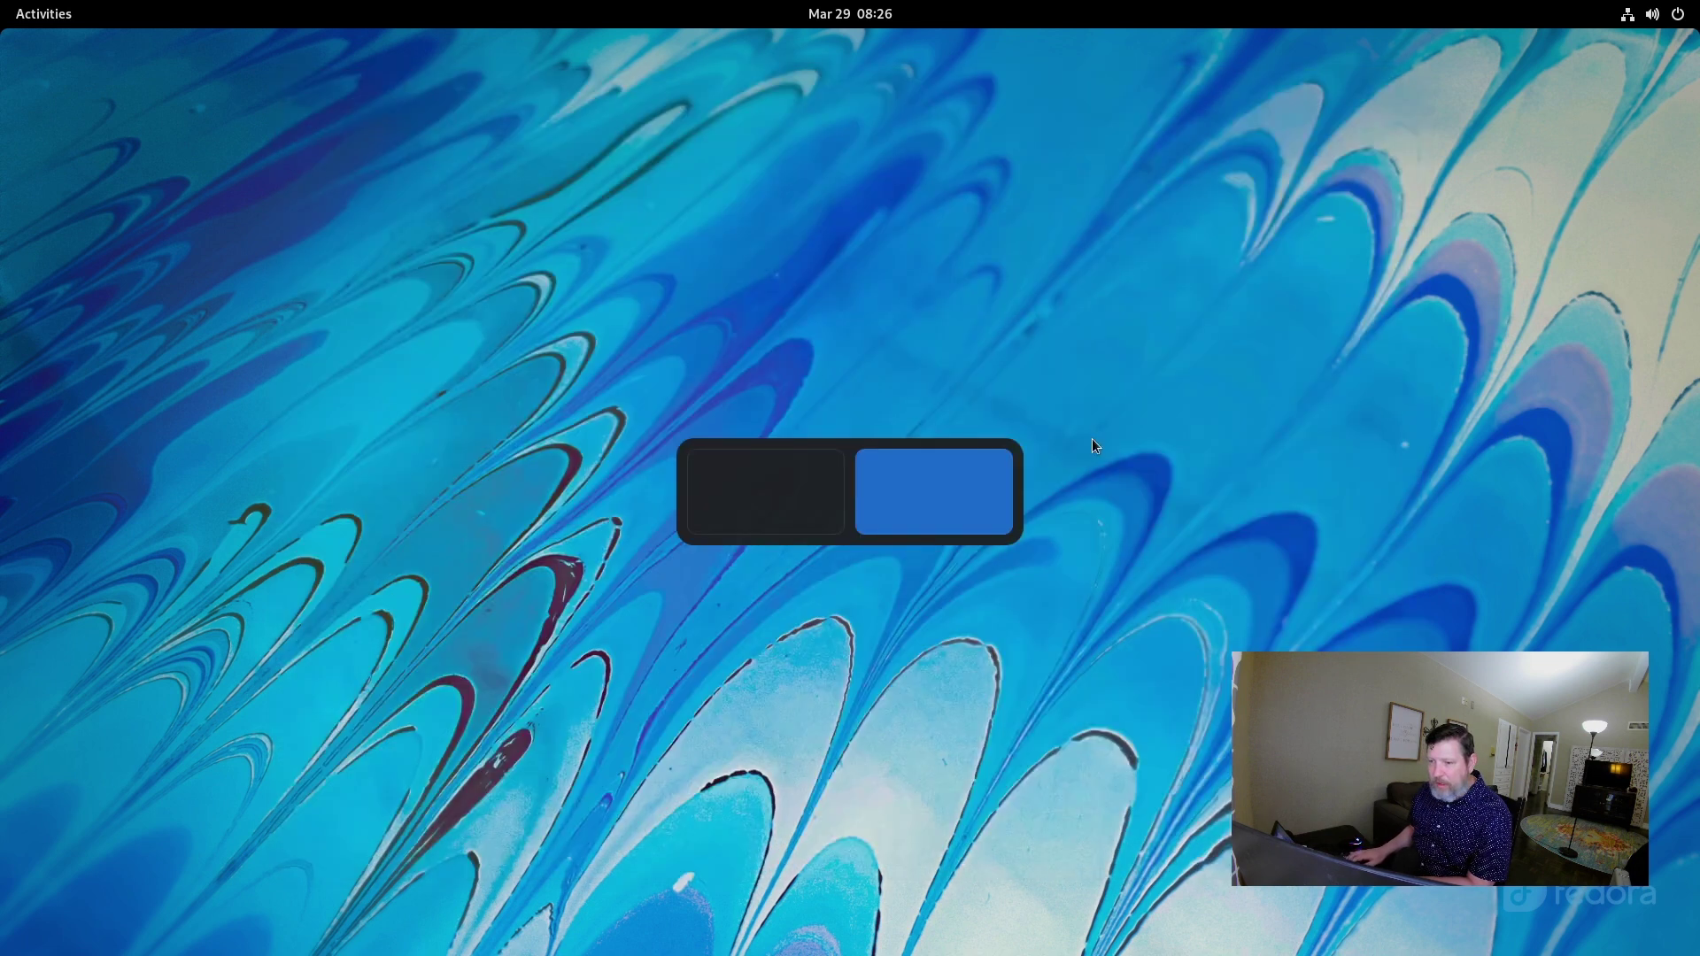
key(ctrl+alt+Left)
key(ctrl+alt+Right)
key(ctrl+alt+Left)
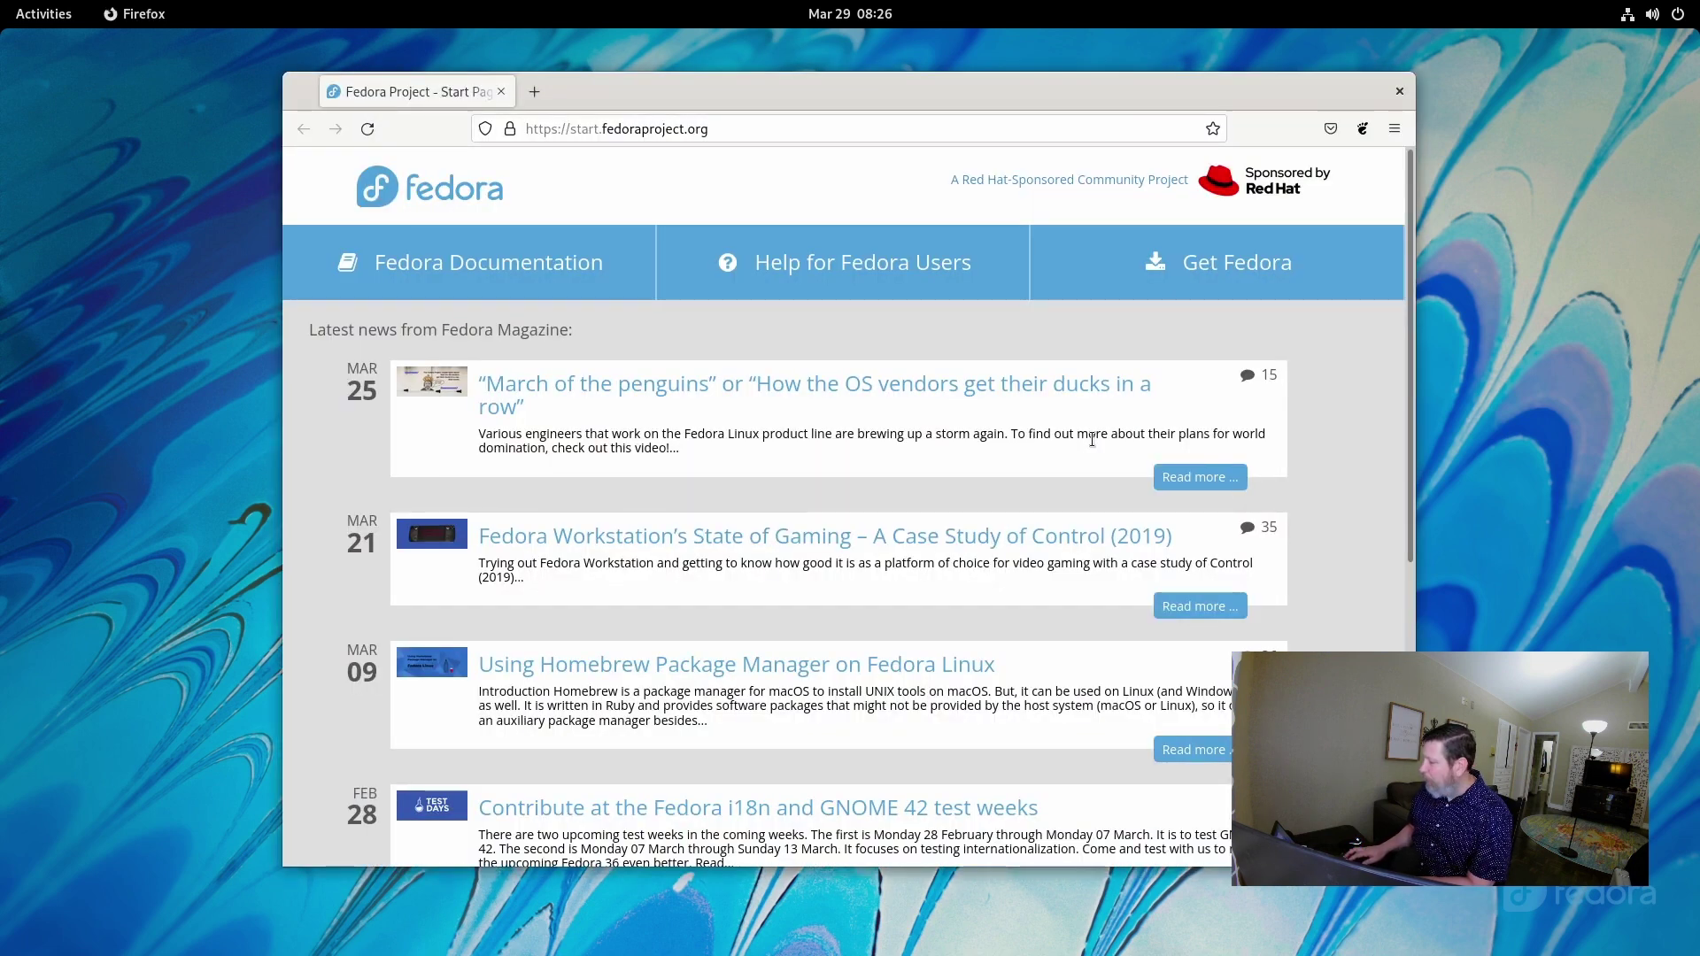
key(ctrl+alt+Right)
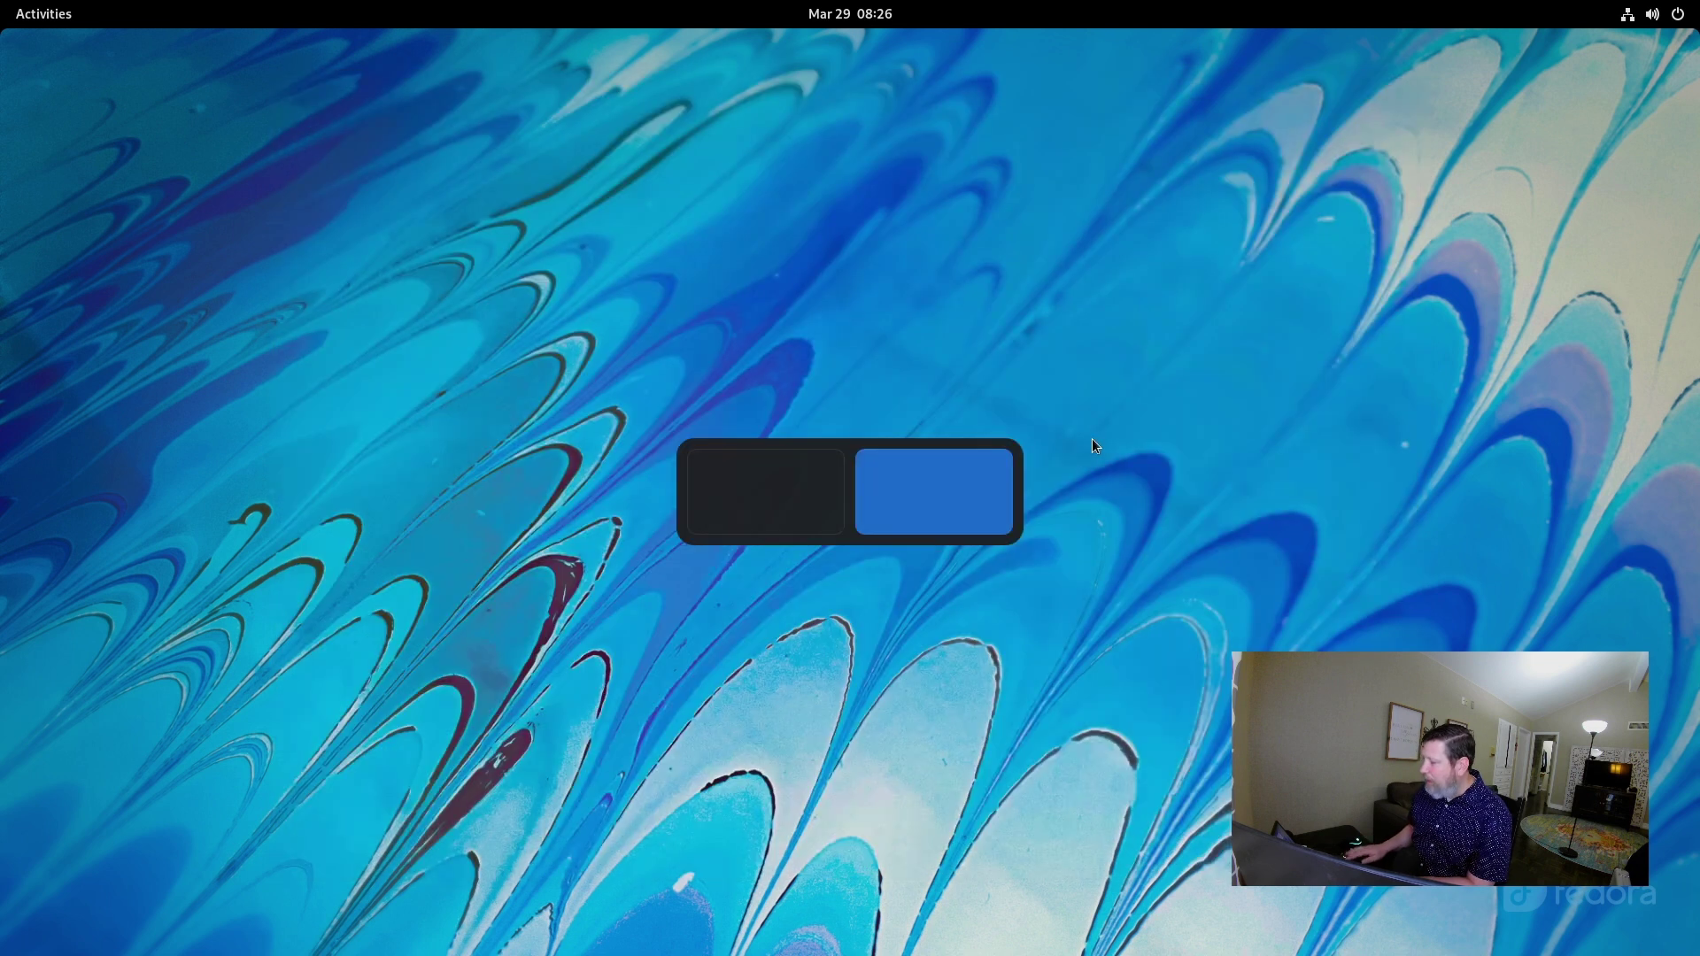
- Open Calendar on the empty workspace and cycle through the Firefox, Calendar and third workspaces
click(66, 20)
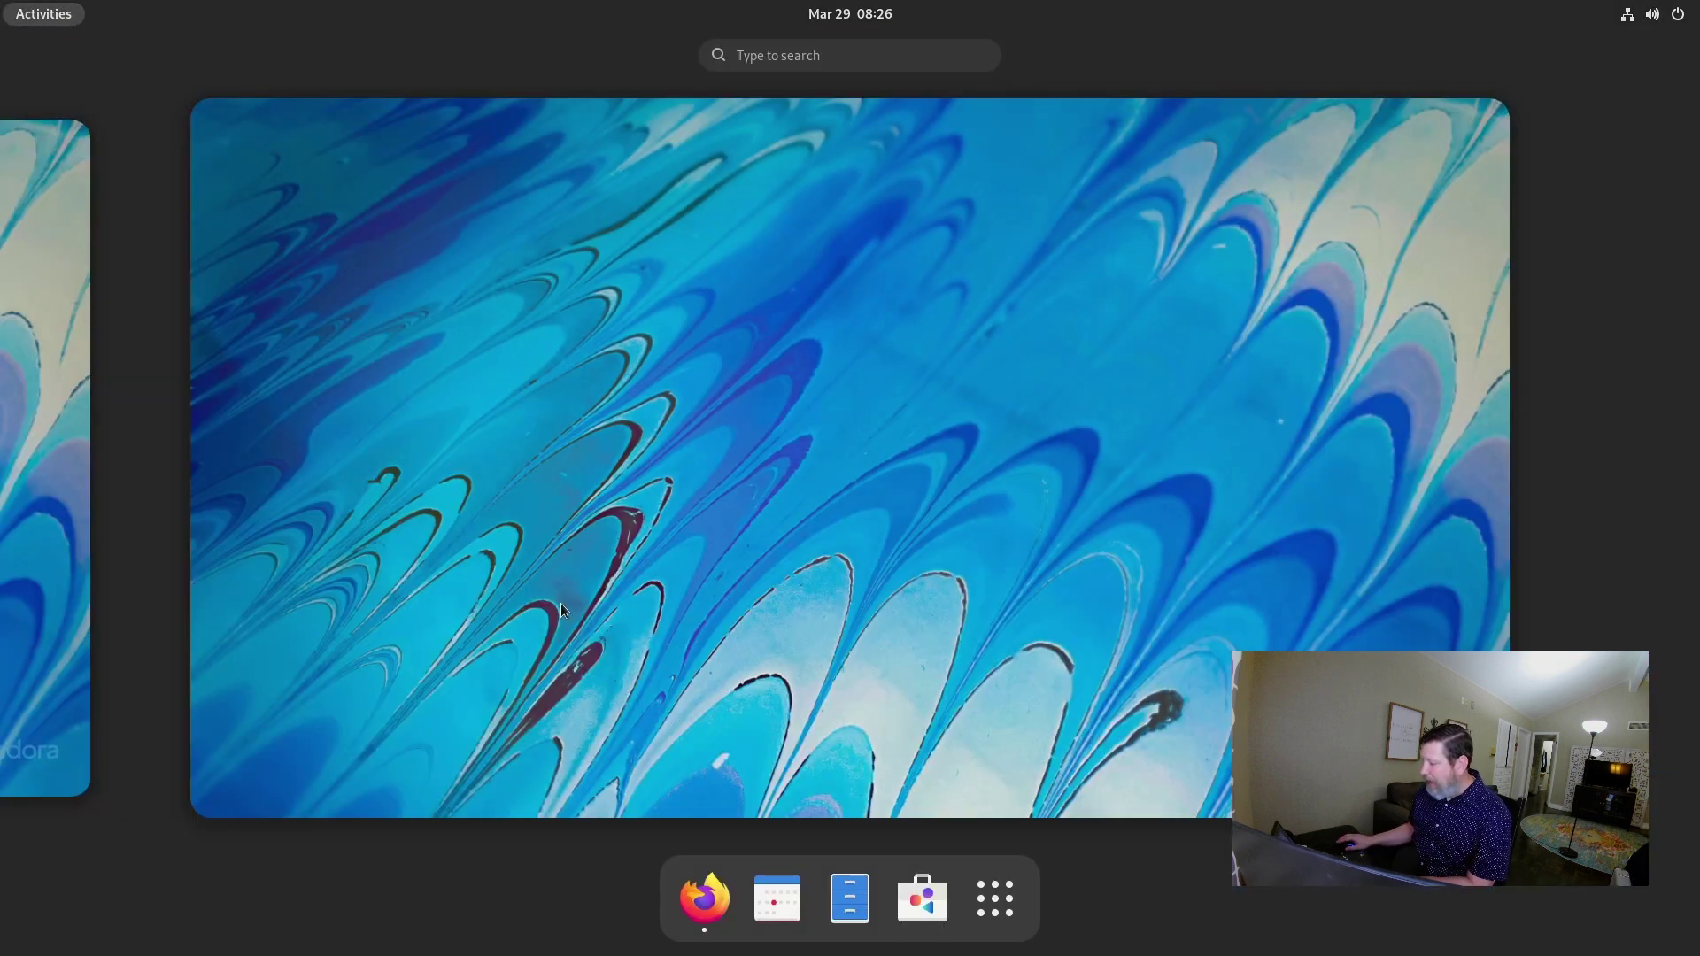
click(776, 902)
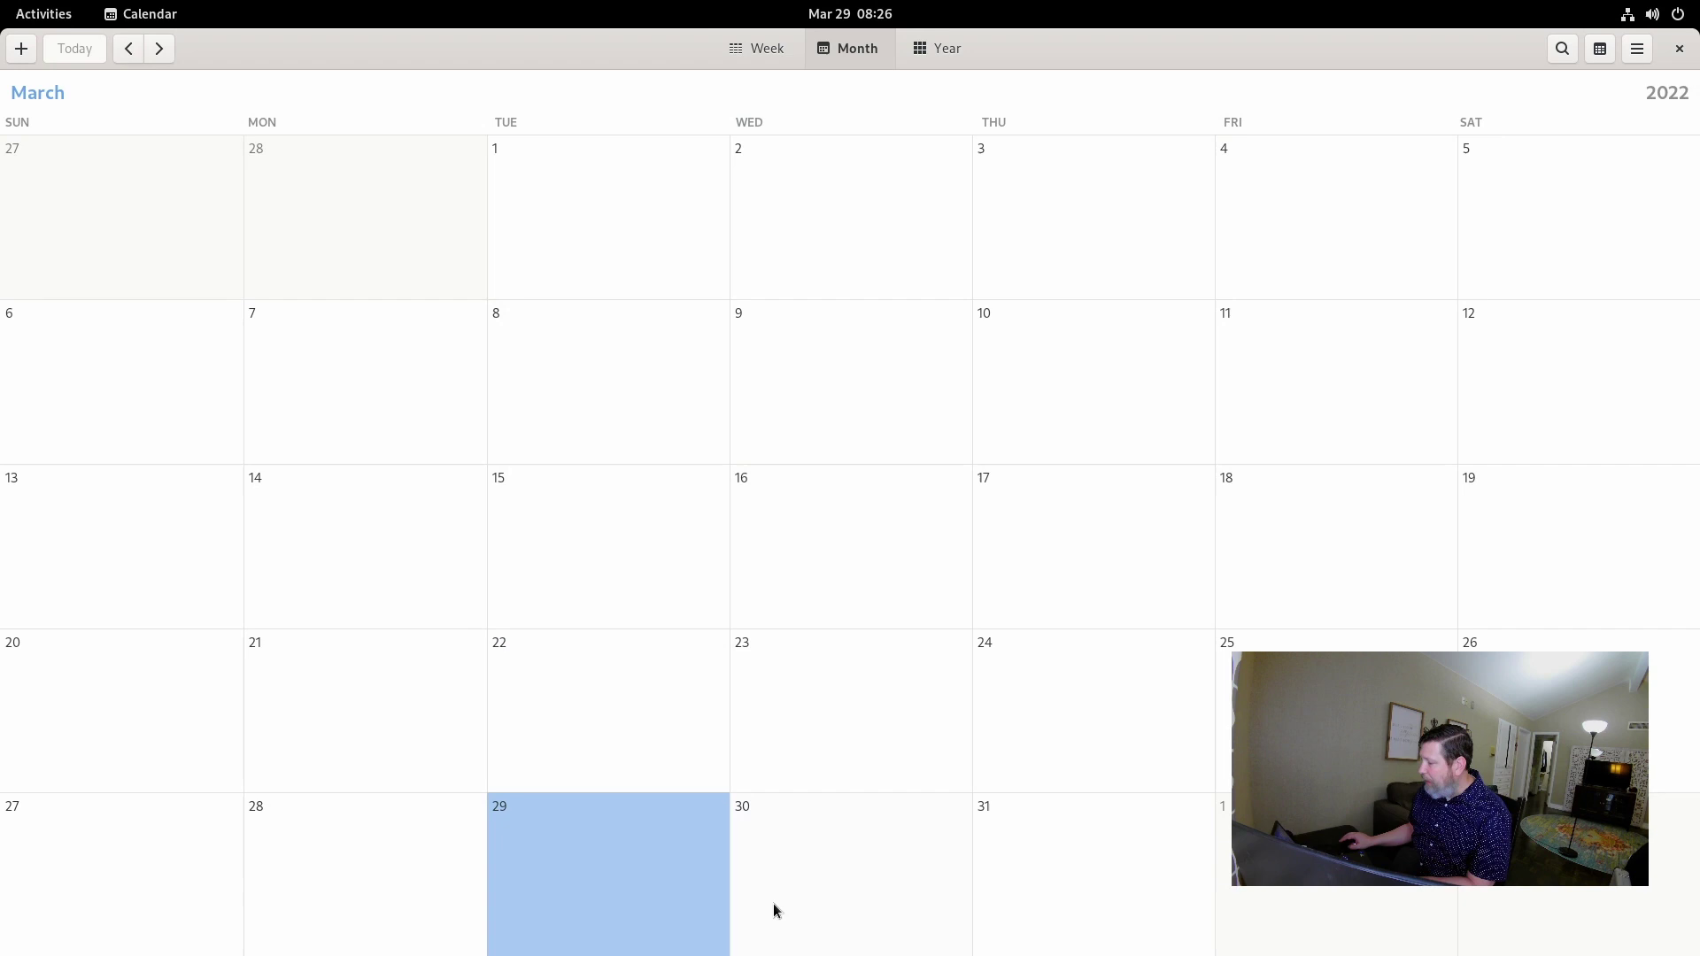
key(ctrl+alt+Left)
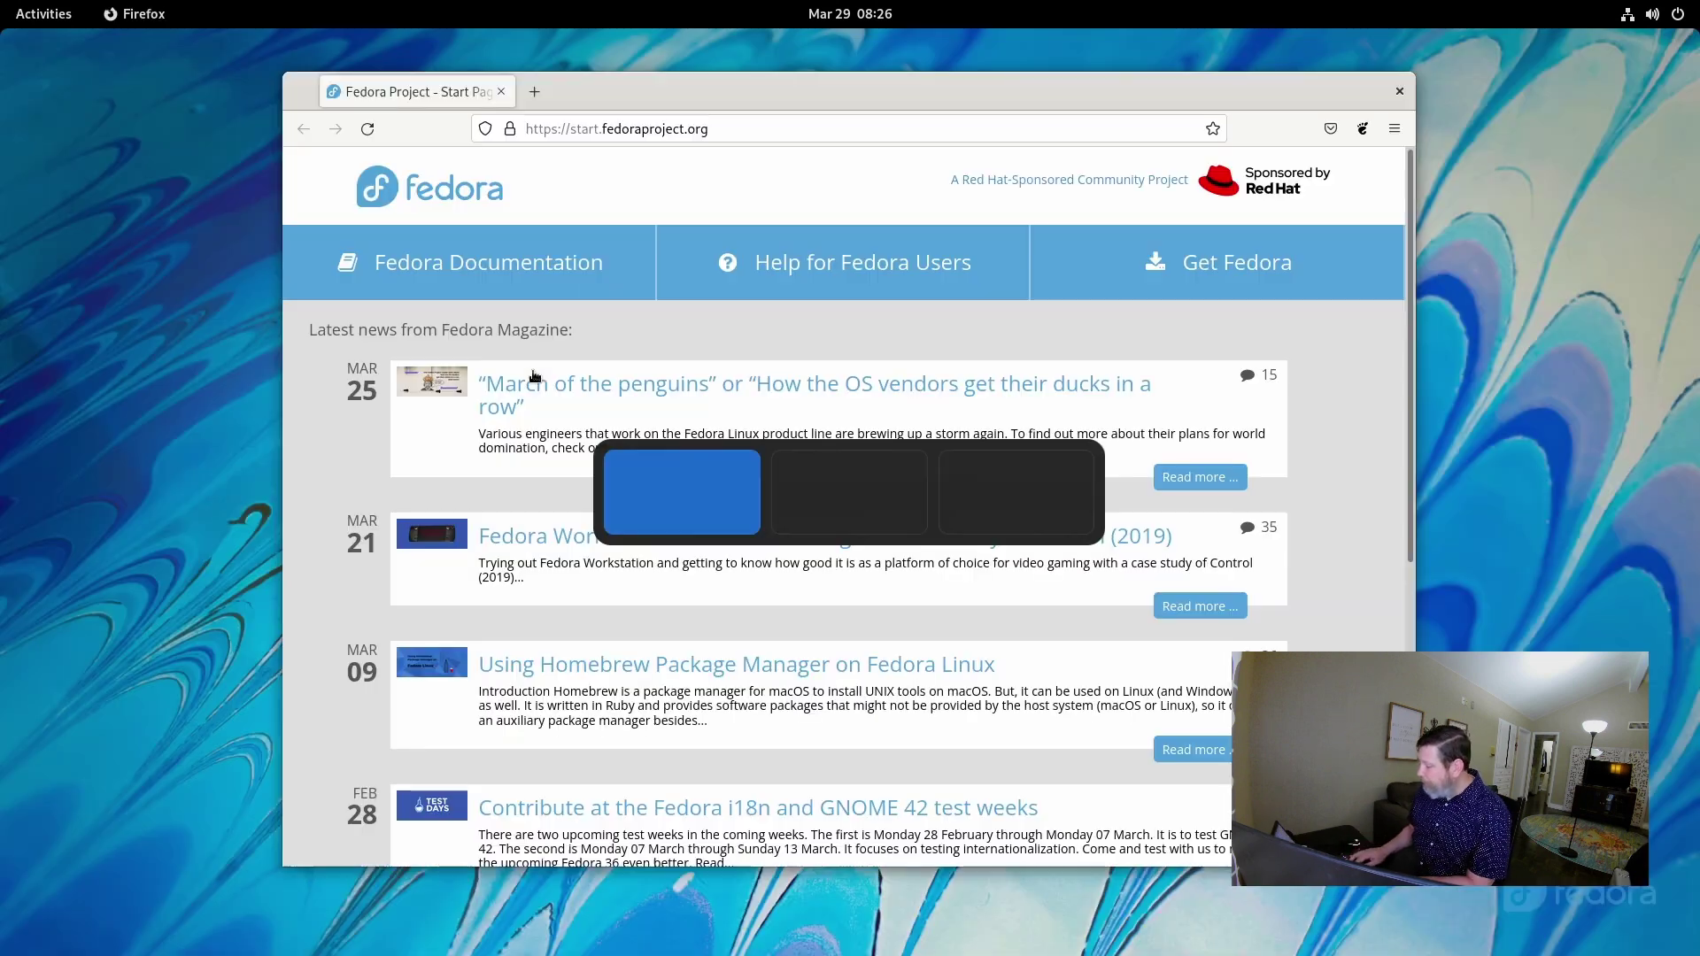
key(ctrl+alt+Right)
key(ctrl+alt+Right)
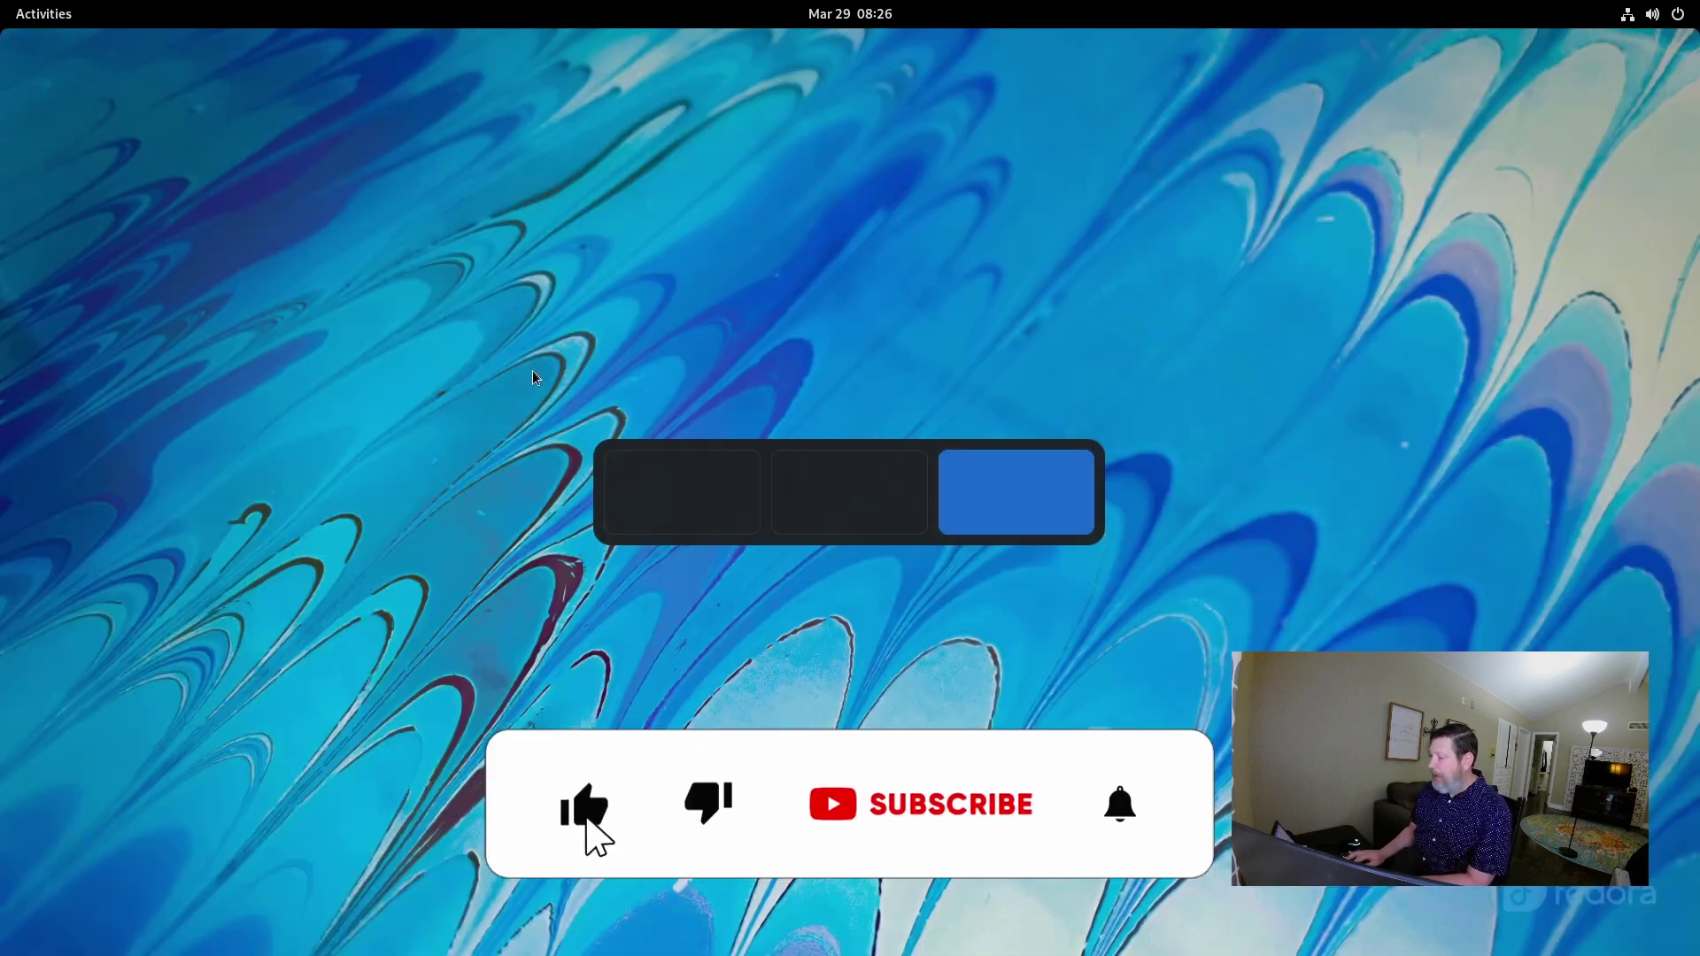
key(ctrl+alt+Left)
key(ctrl+alt+Left)
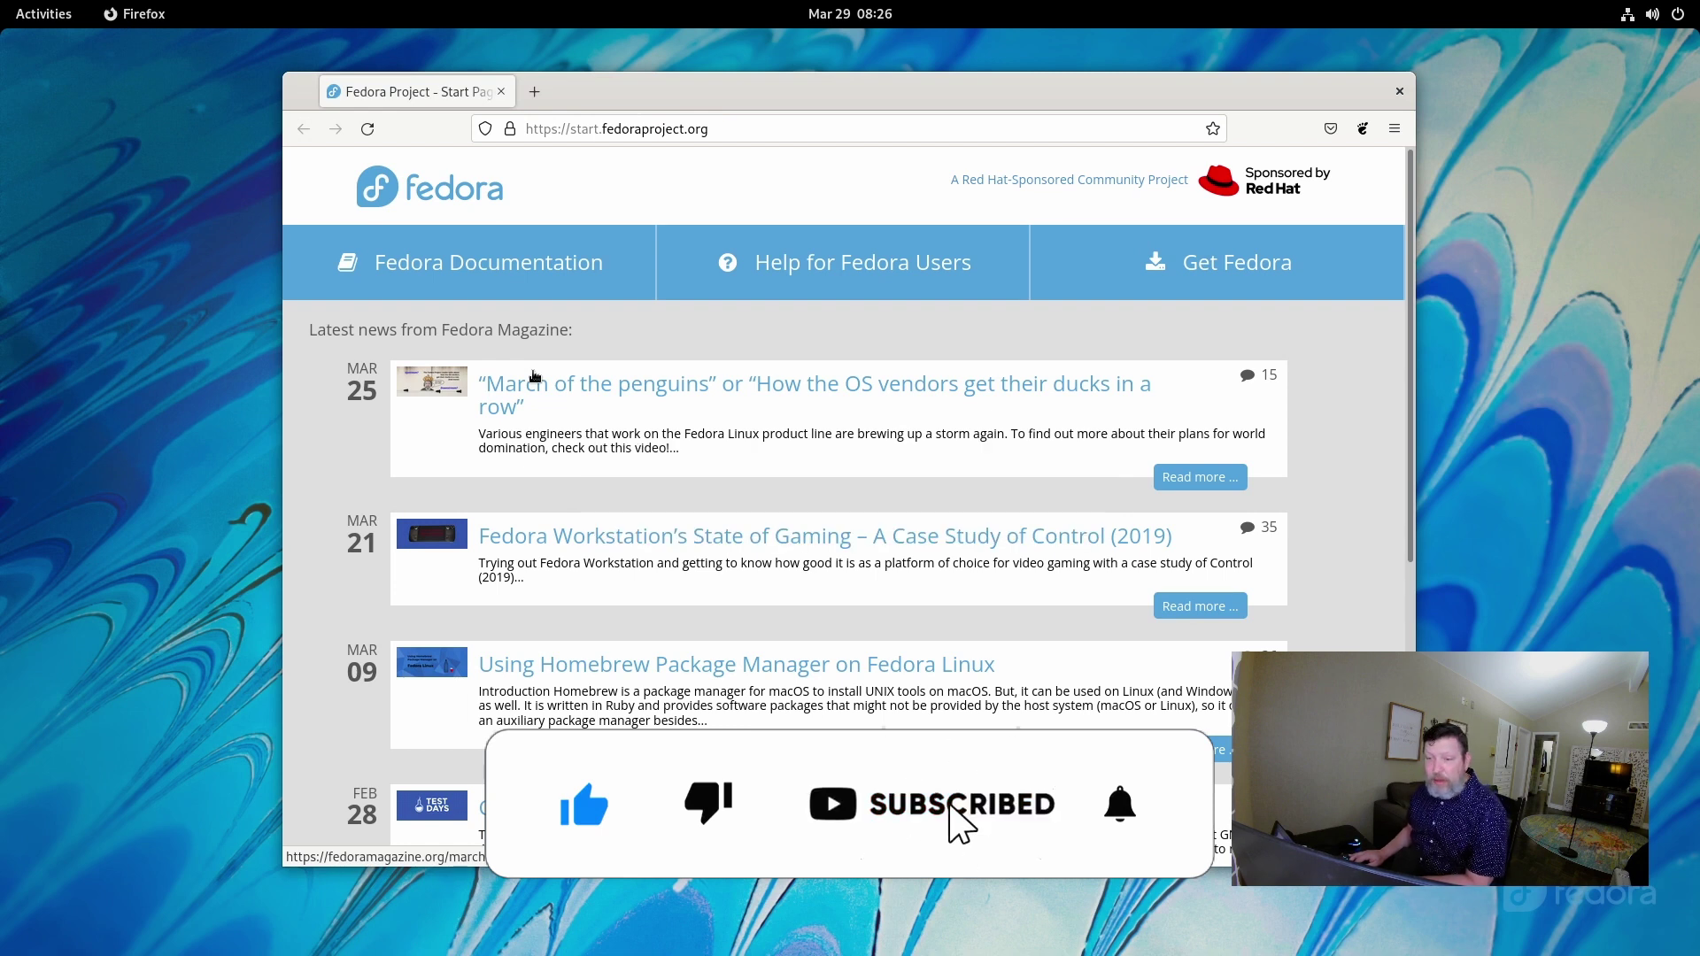
key(ctrl+alt+Right)
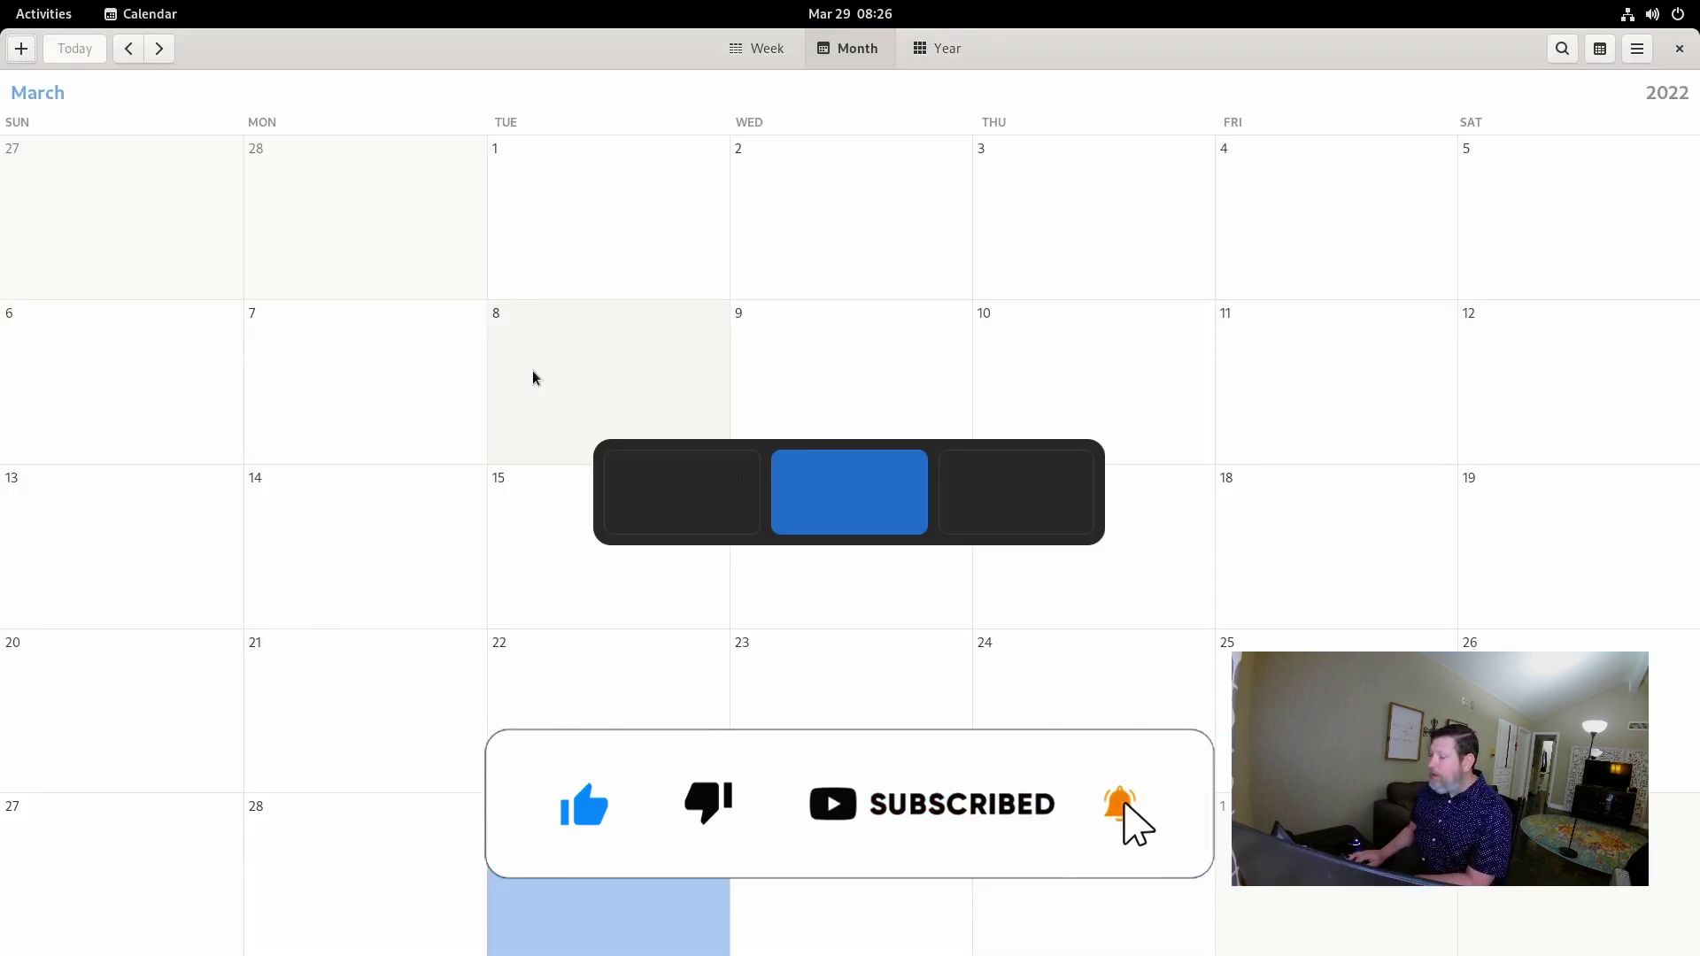
key(ctrl+alt+Right)
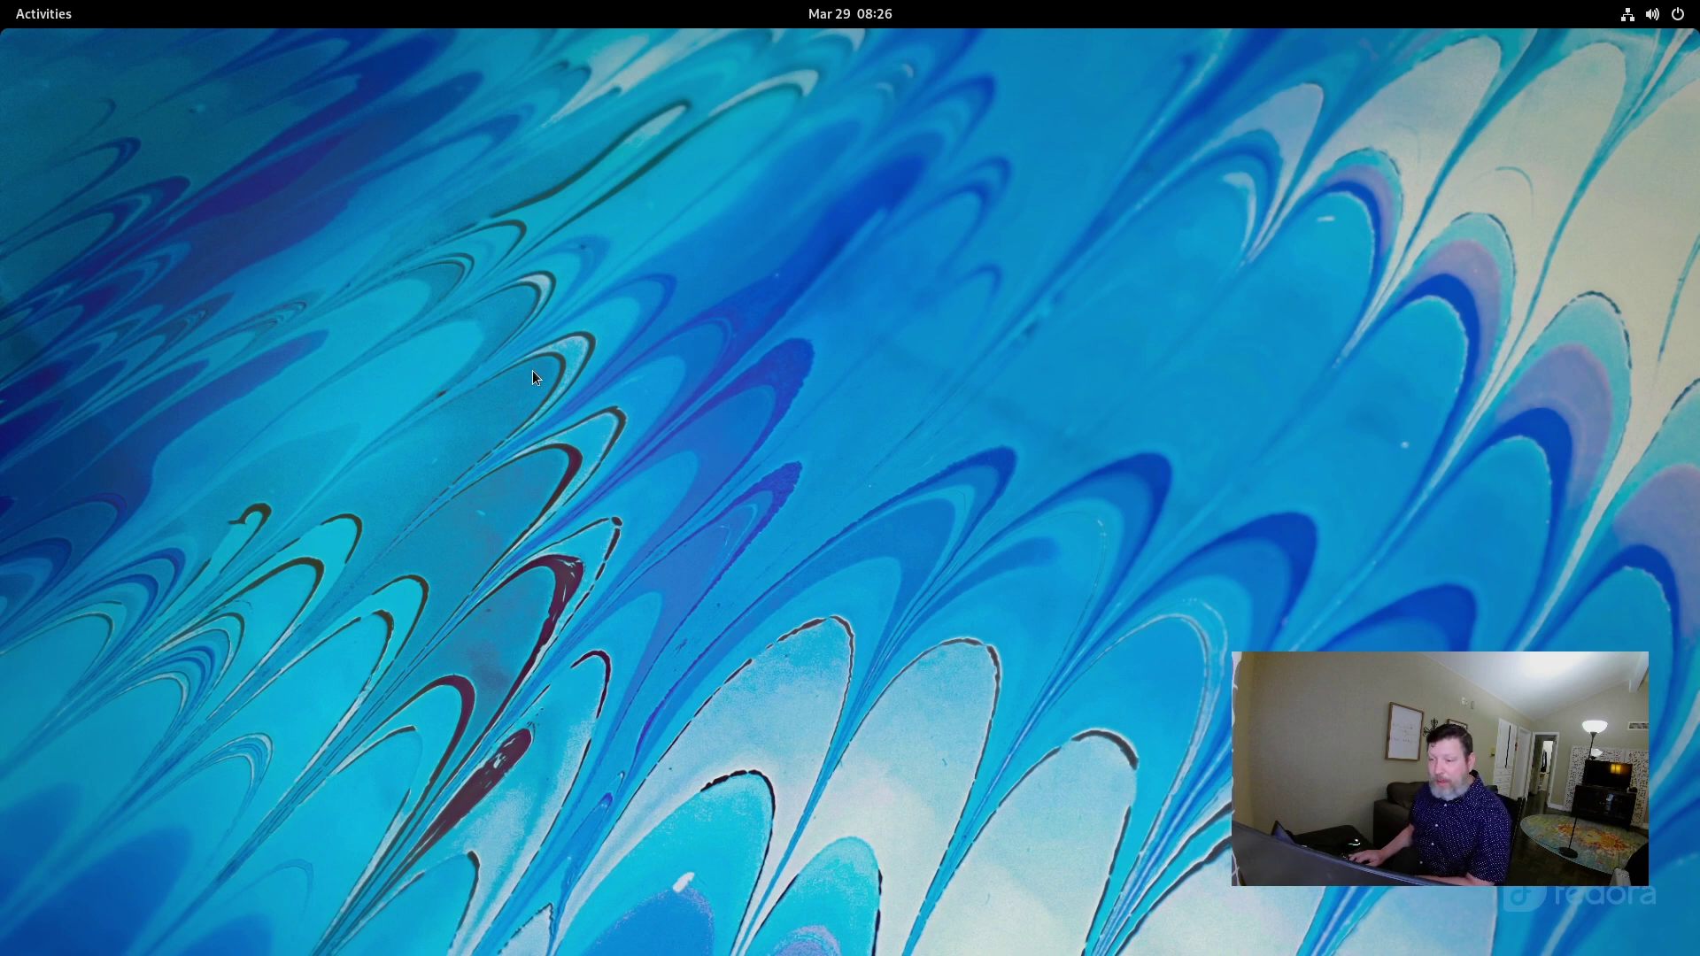
key(ctrl+alt+Left)
key(ctrl+alt+Left)
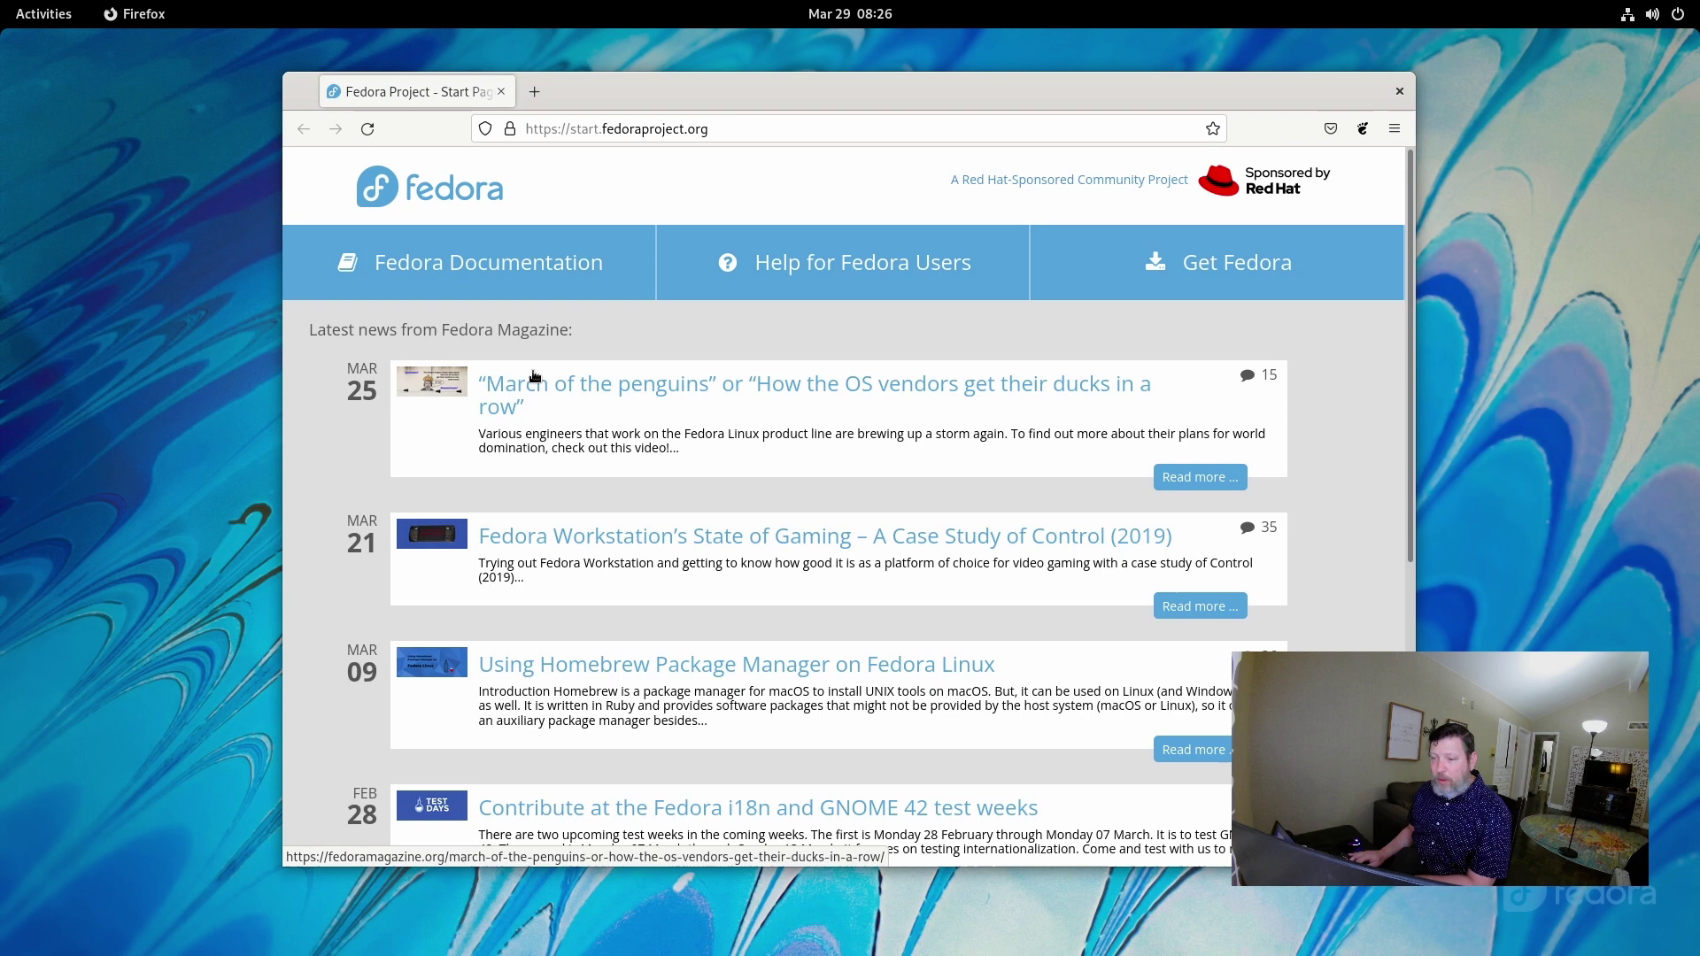
key(ctrl+alt+Right)
key(ctrl+alt+Right)
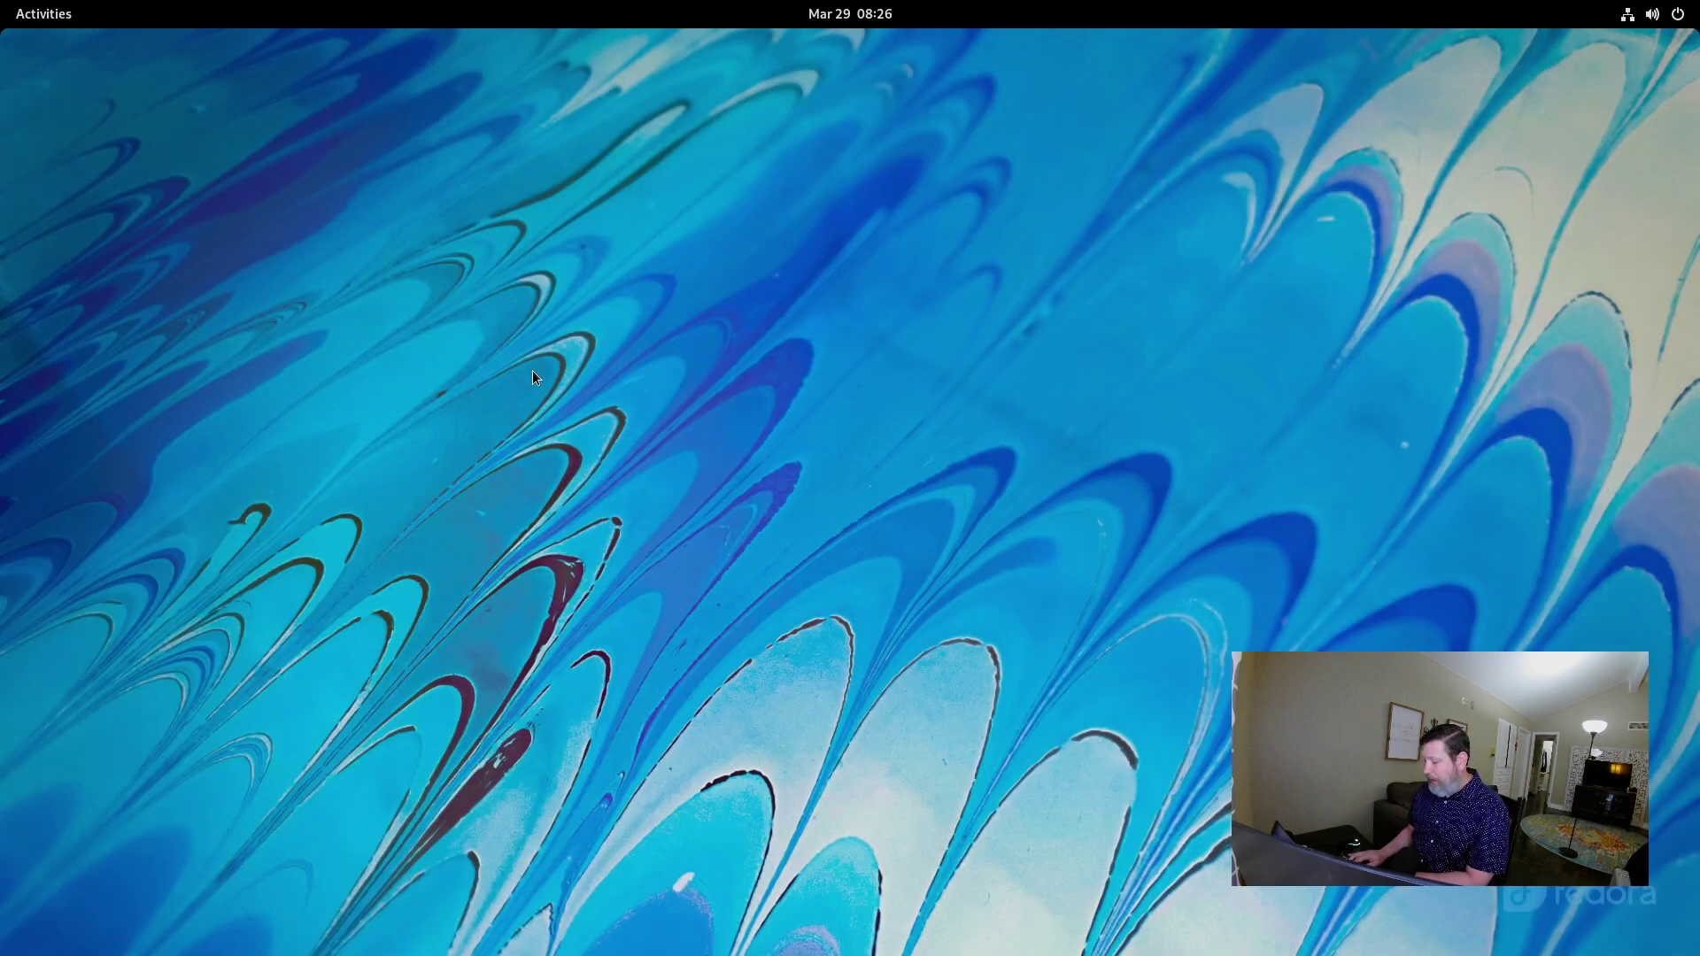
- Jump between workspace thumbnails in the overview, toggle the app grid, and return to the desktop
key(super)
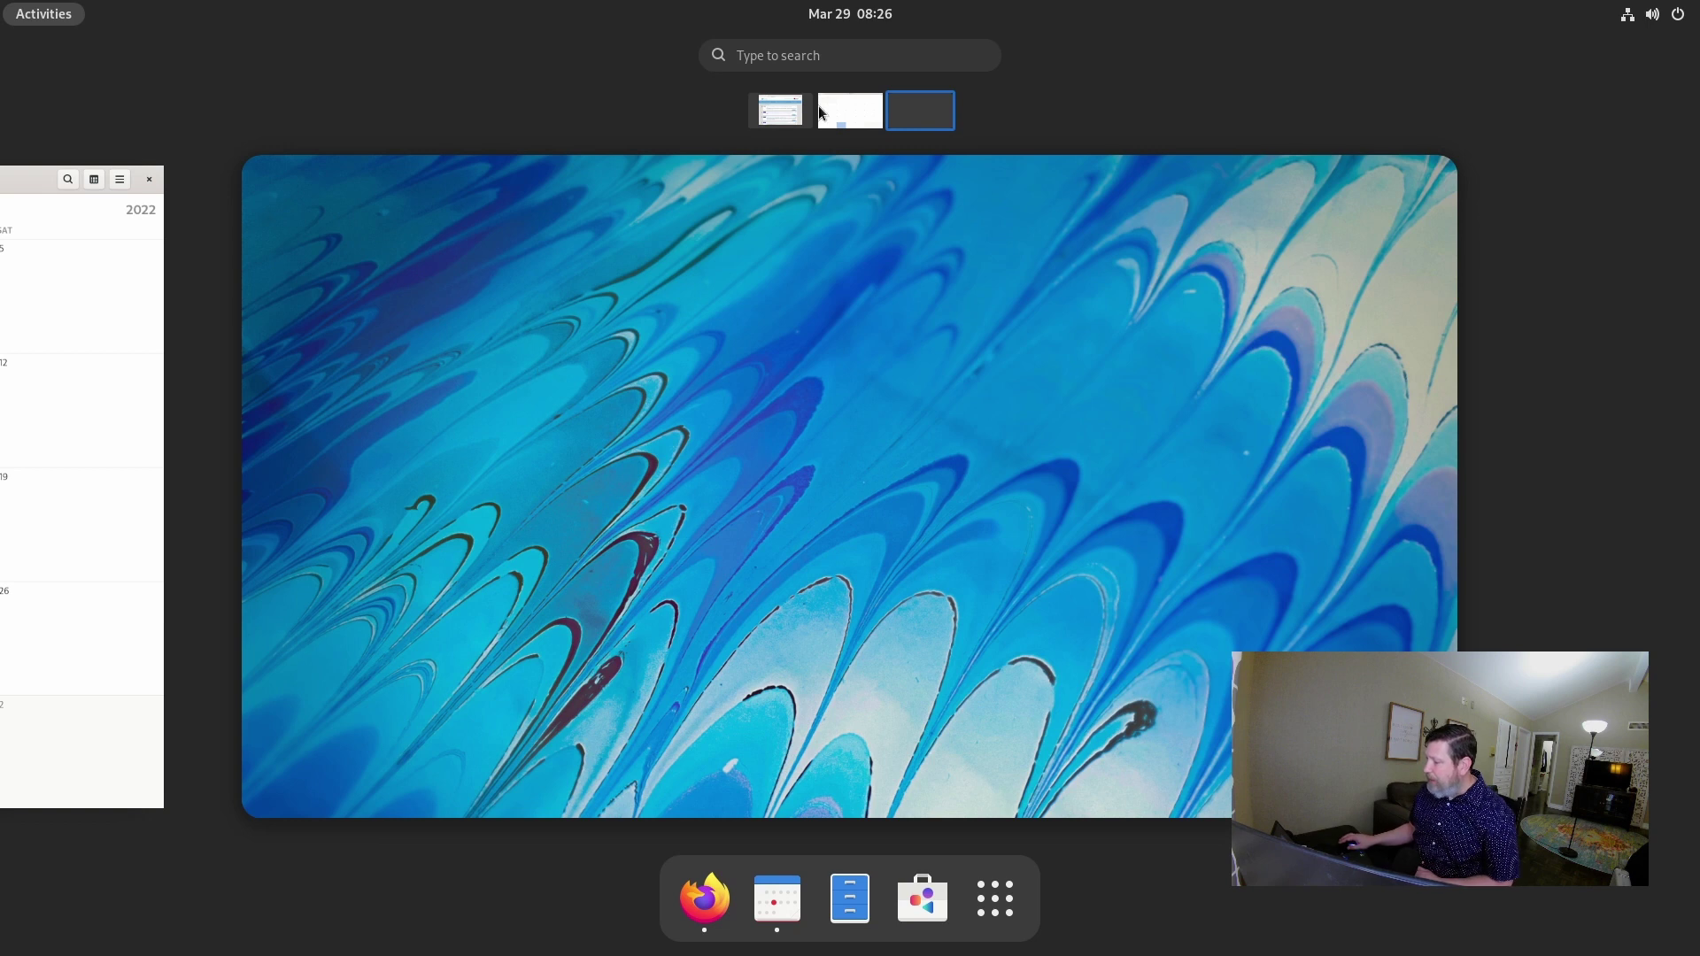
click(854, 112)
click(779, 111)
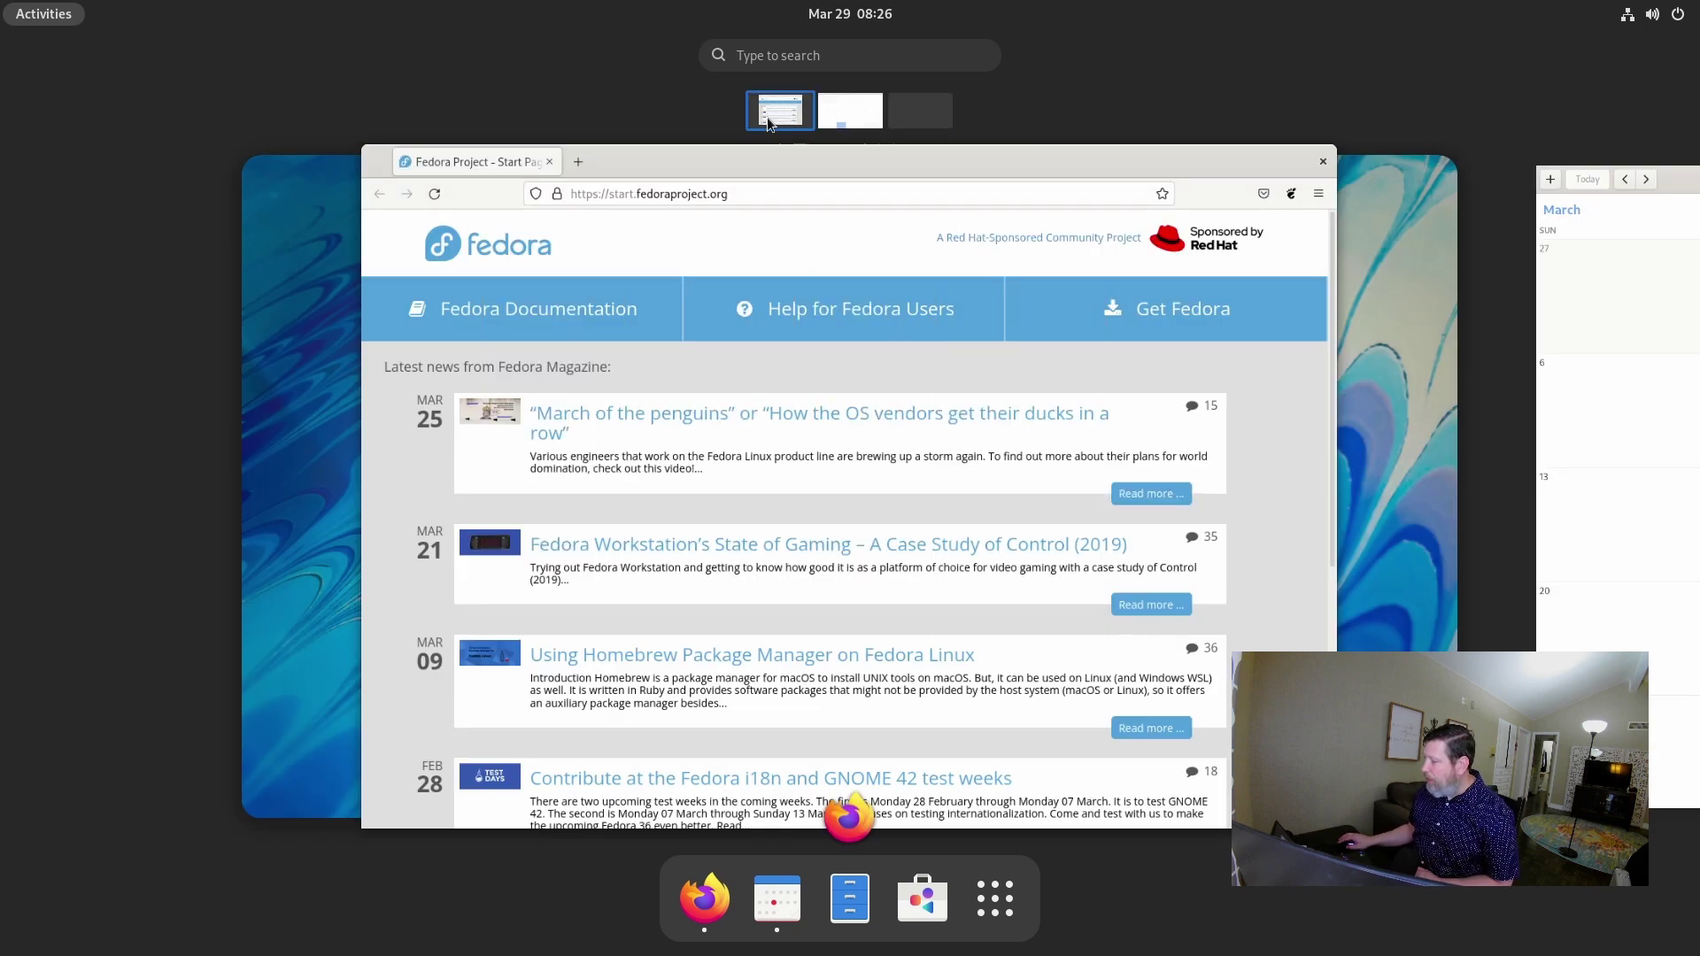
click(843, 104)
click(895, 104)
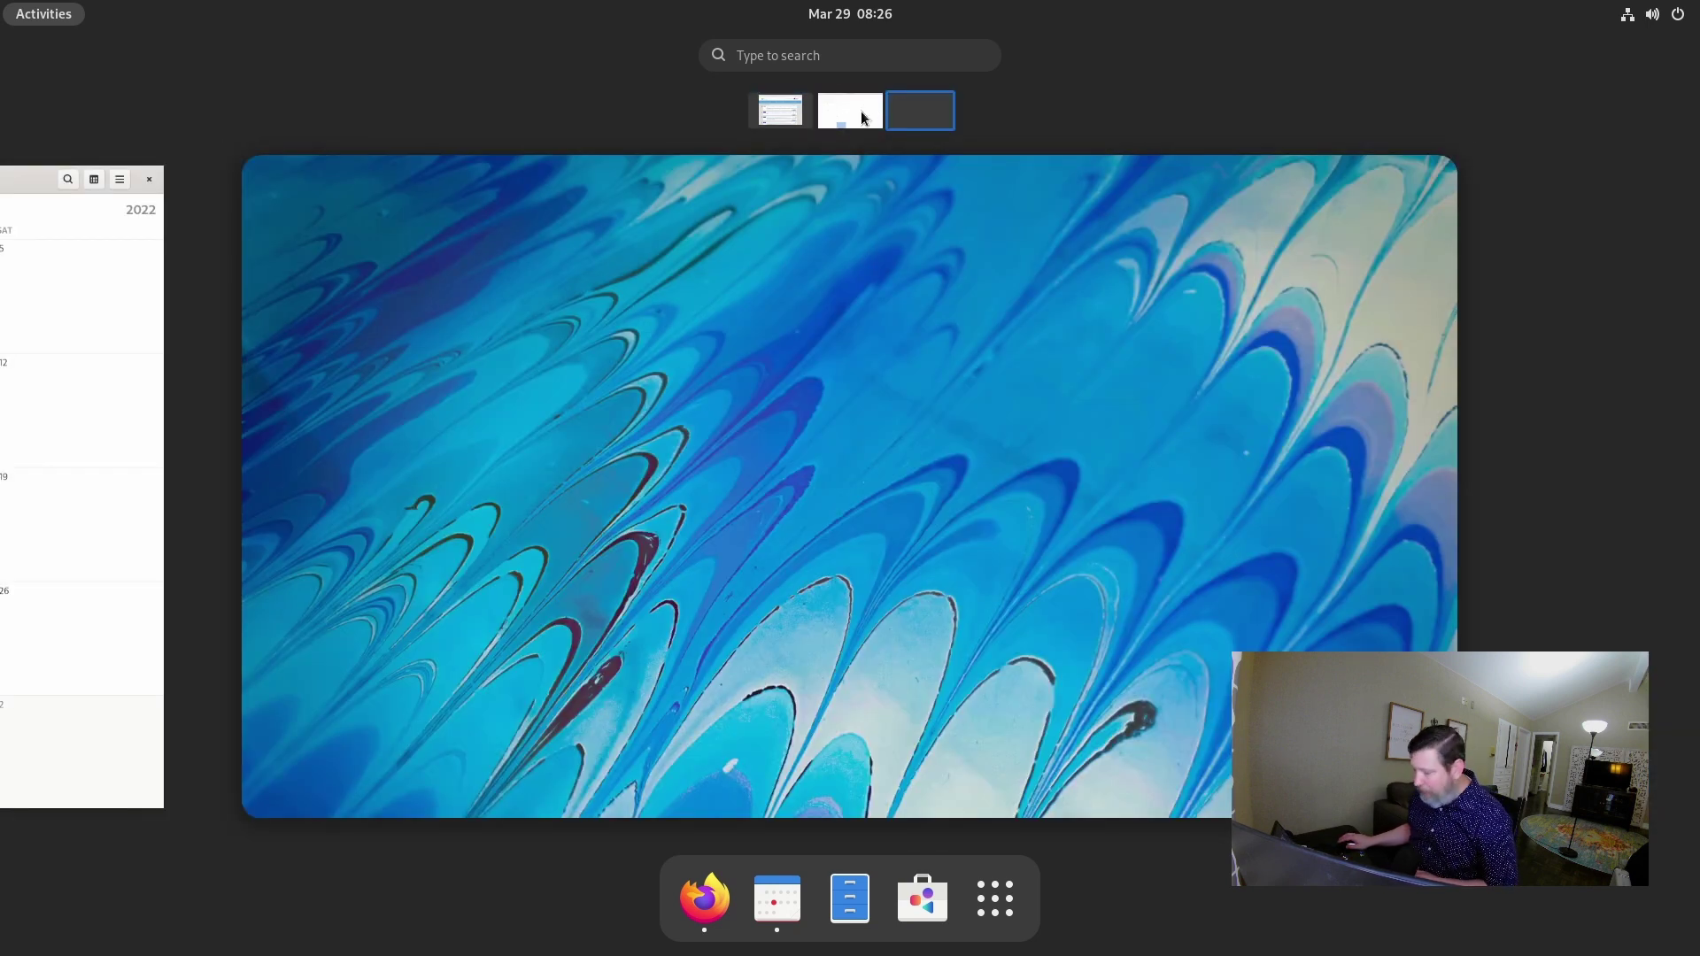
click(995, 898)
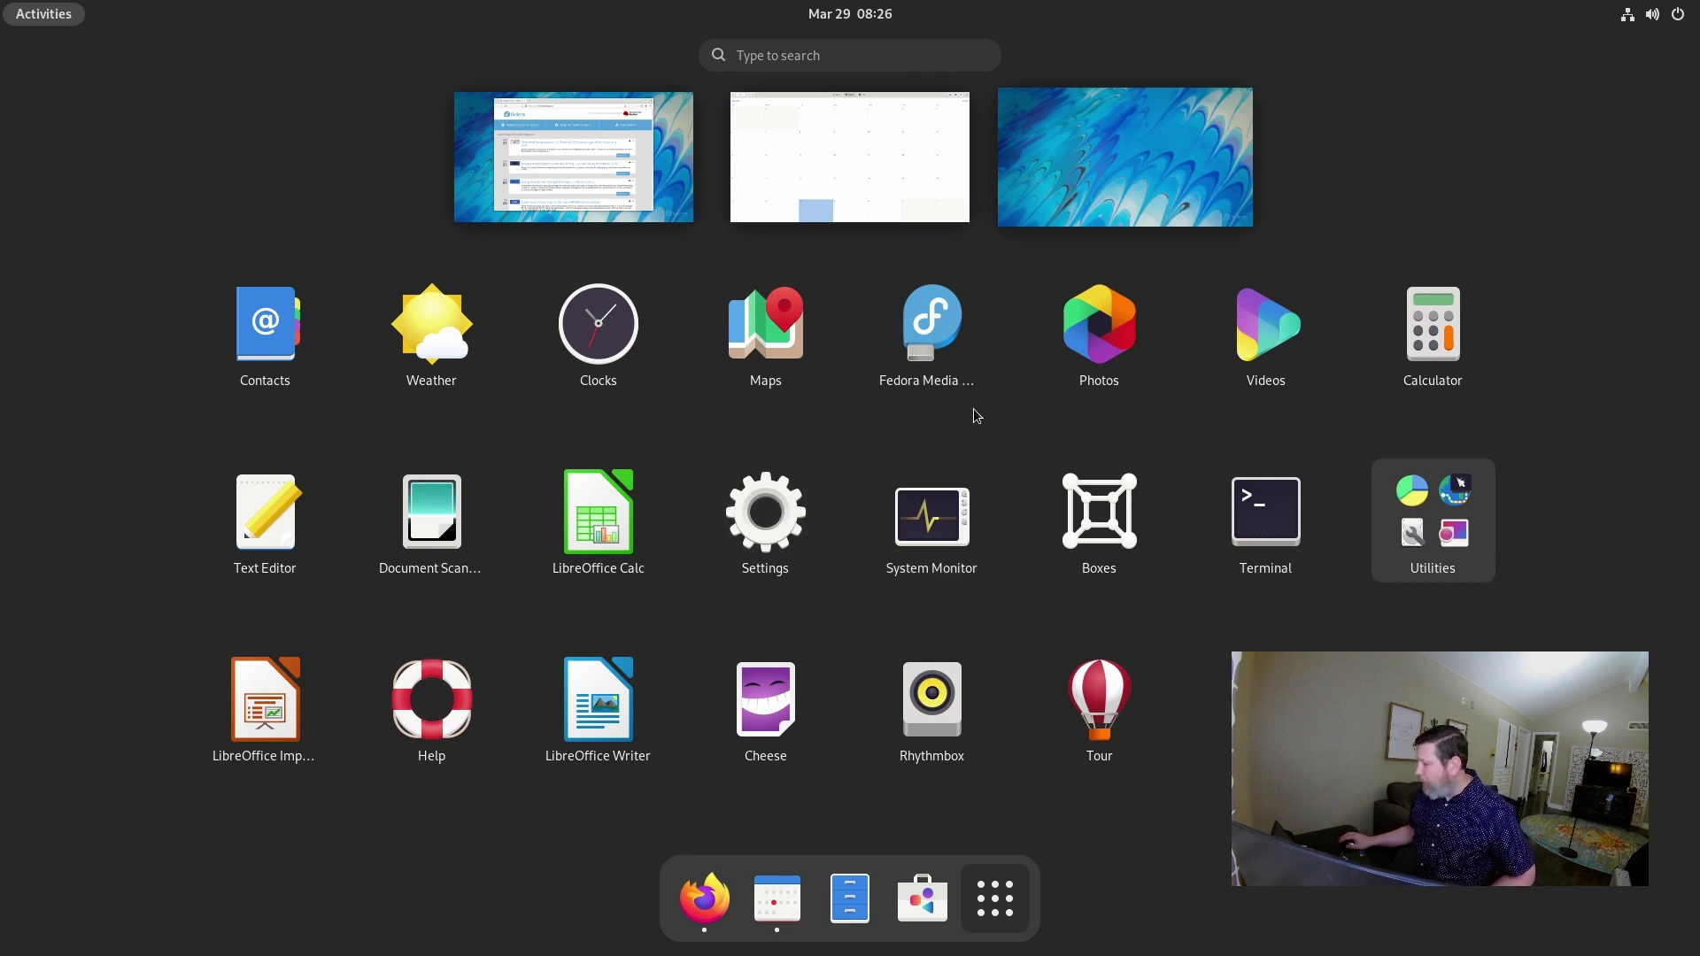
click(996, 898)
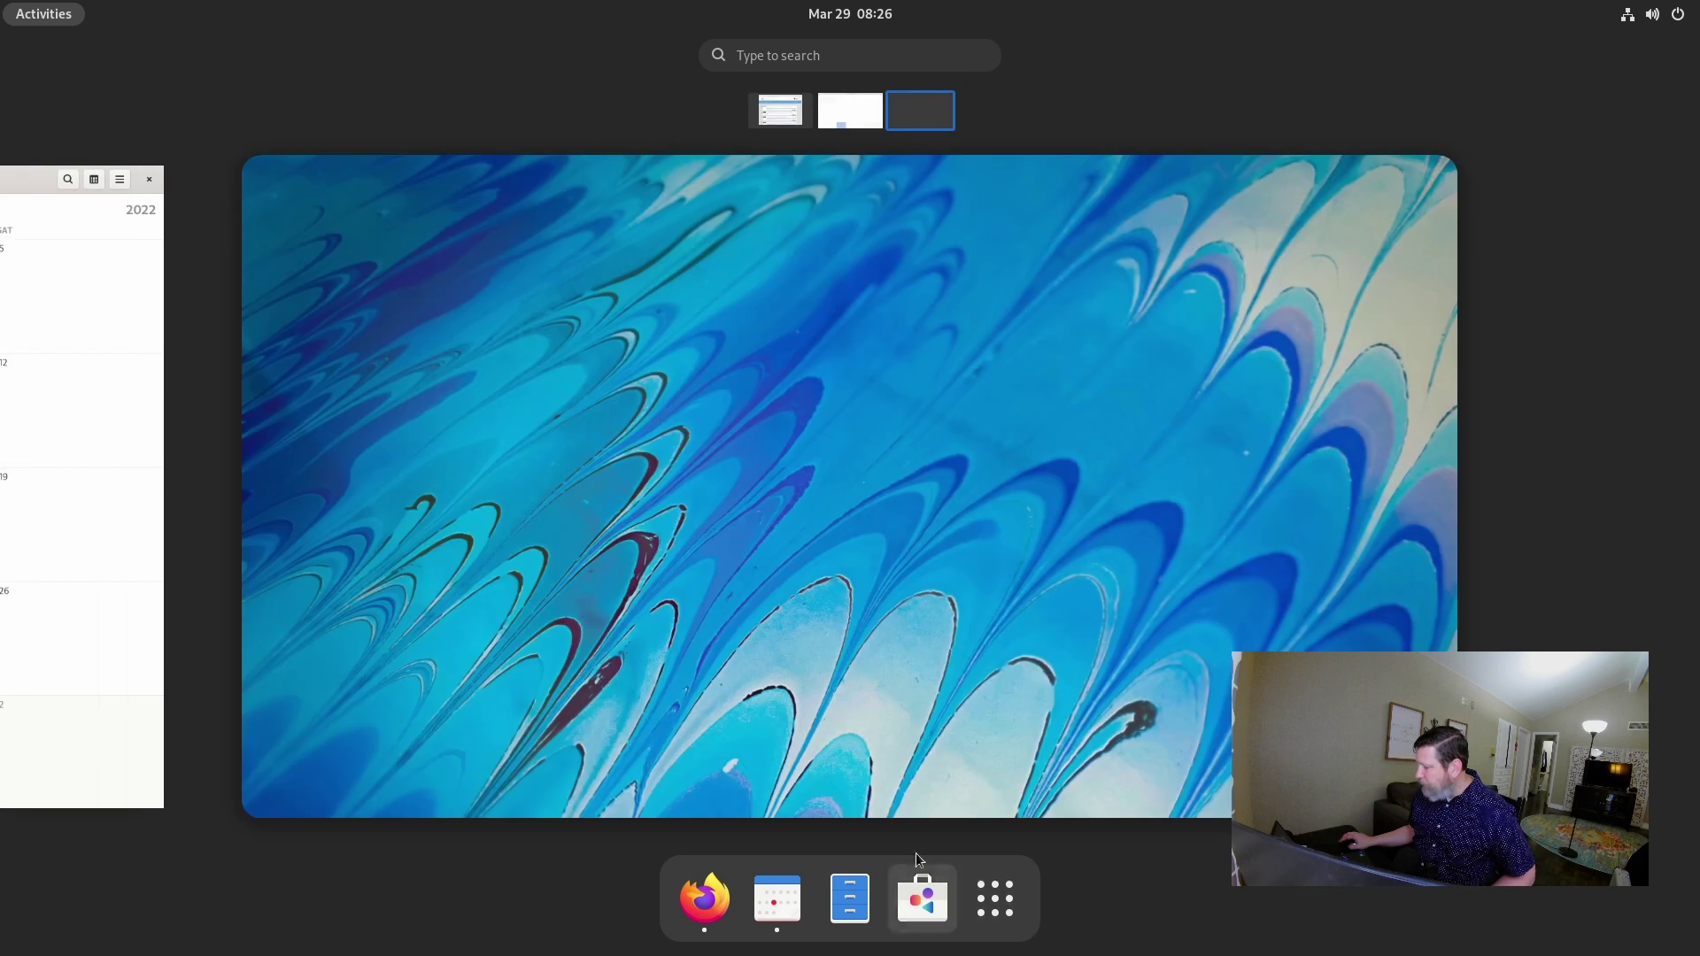
click(459, 451)
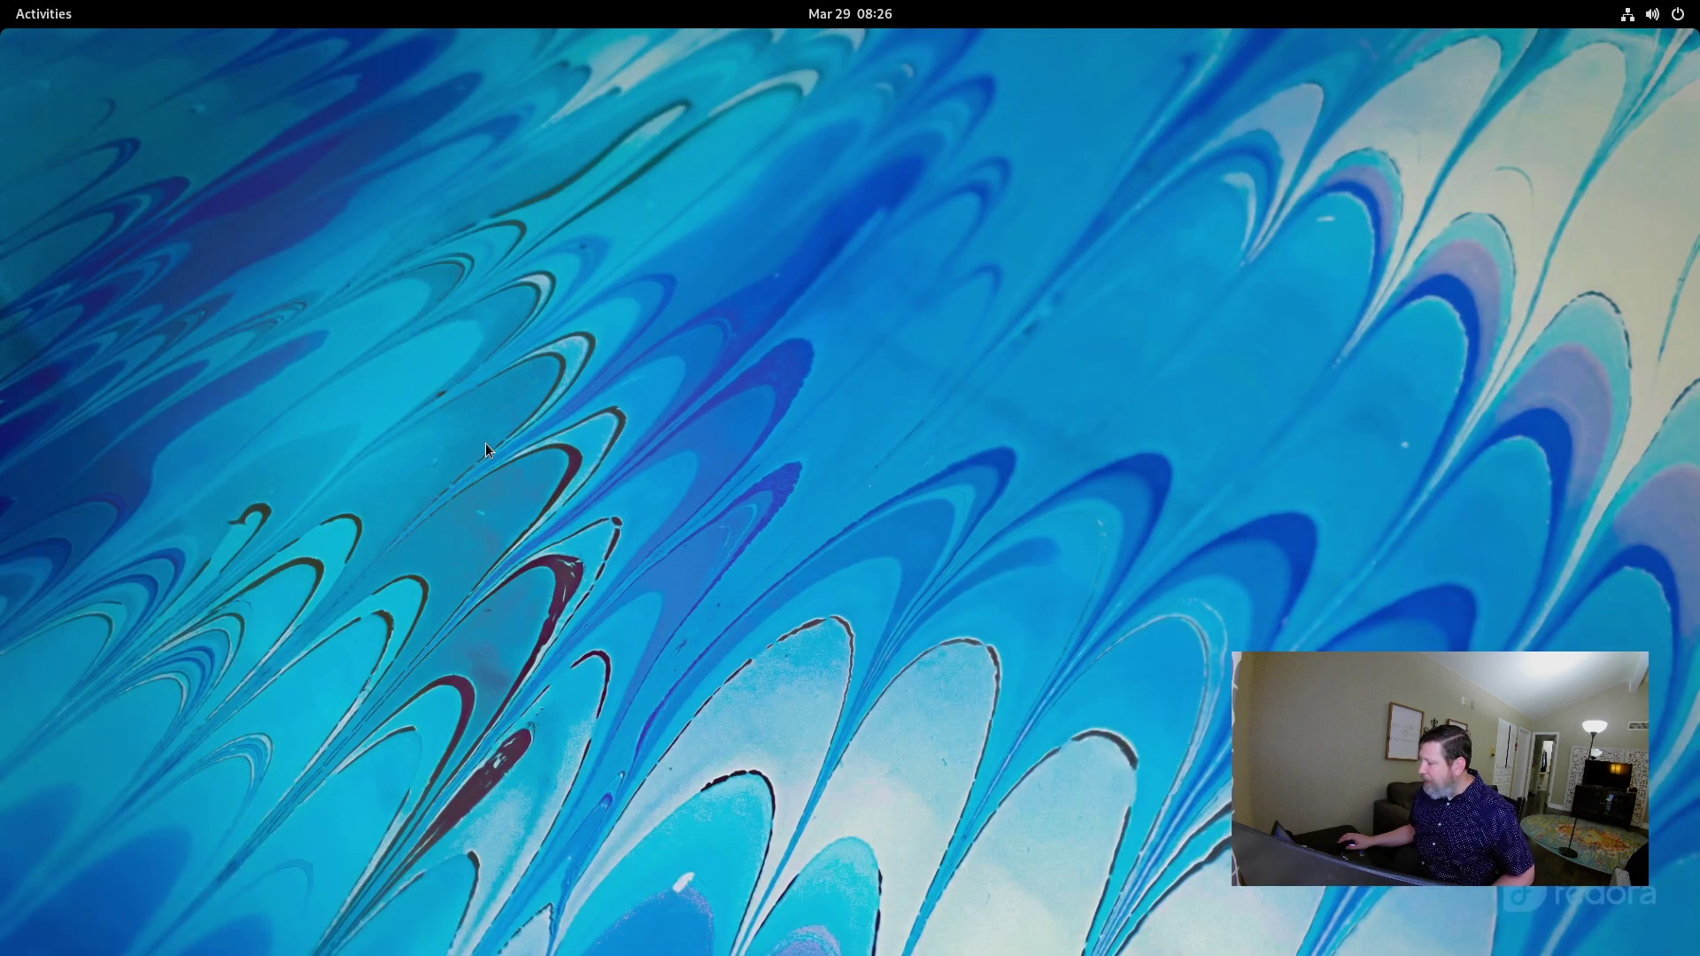
- Switch to the Firefox workspace, nudge its window left, and close Firefox
key(ctrl+alt+Left)
key(ctrl+alt+Left)
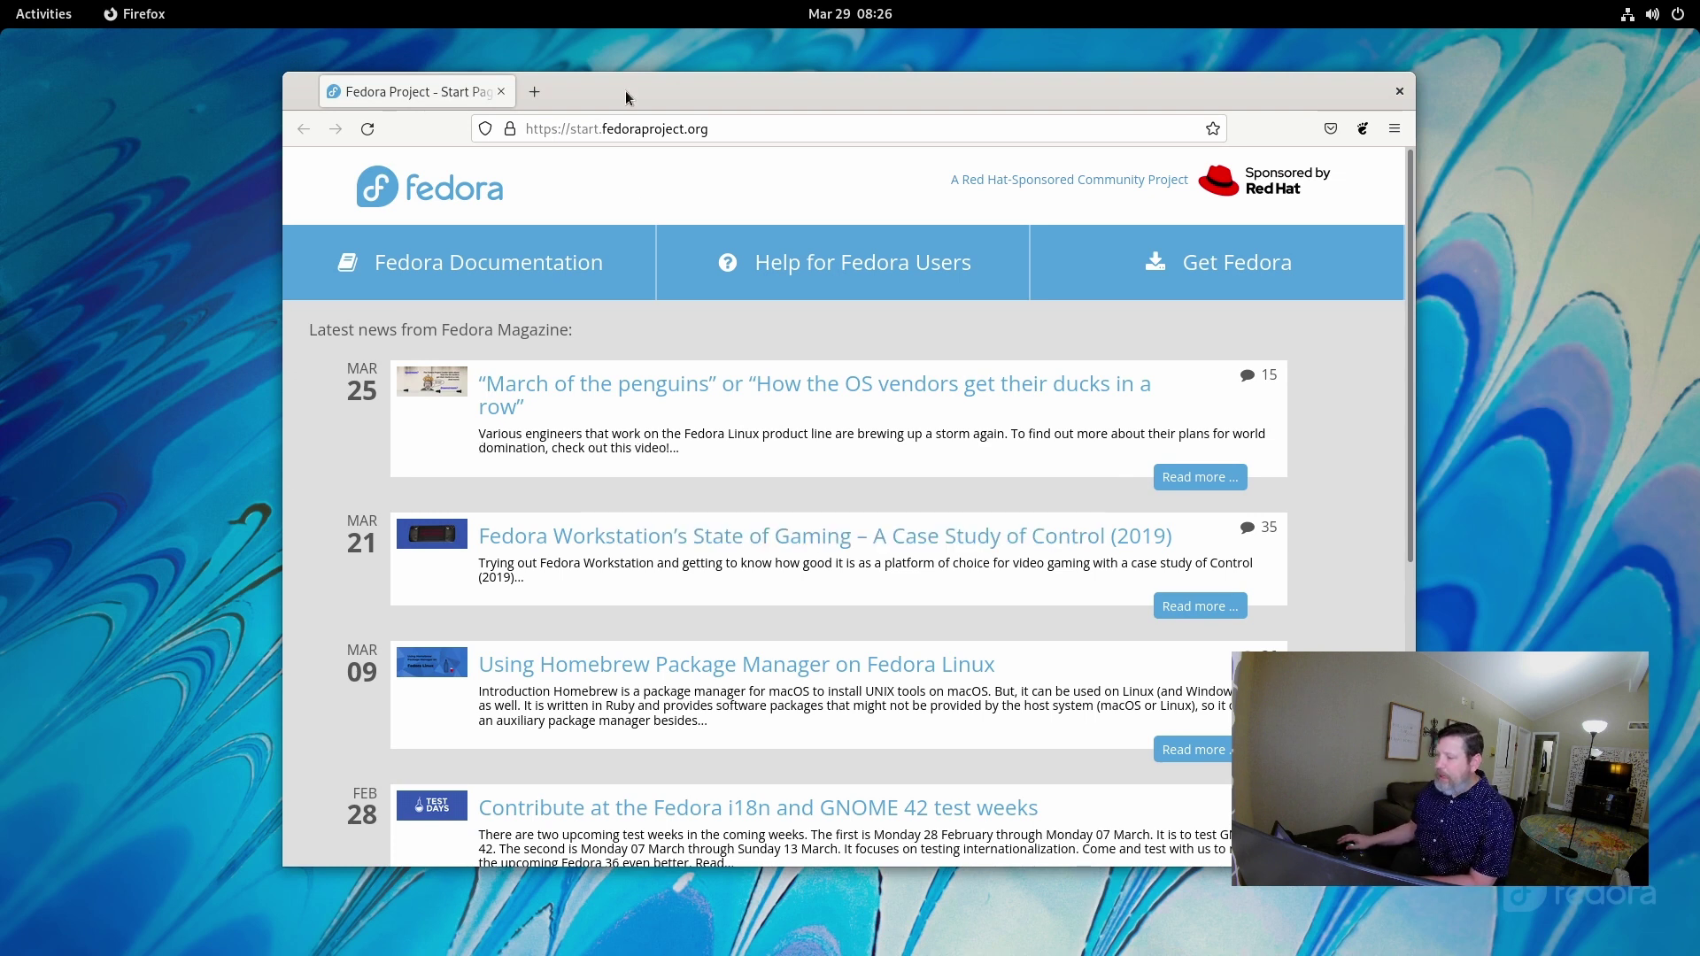
drag(626, 92, 593, 90)
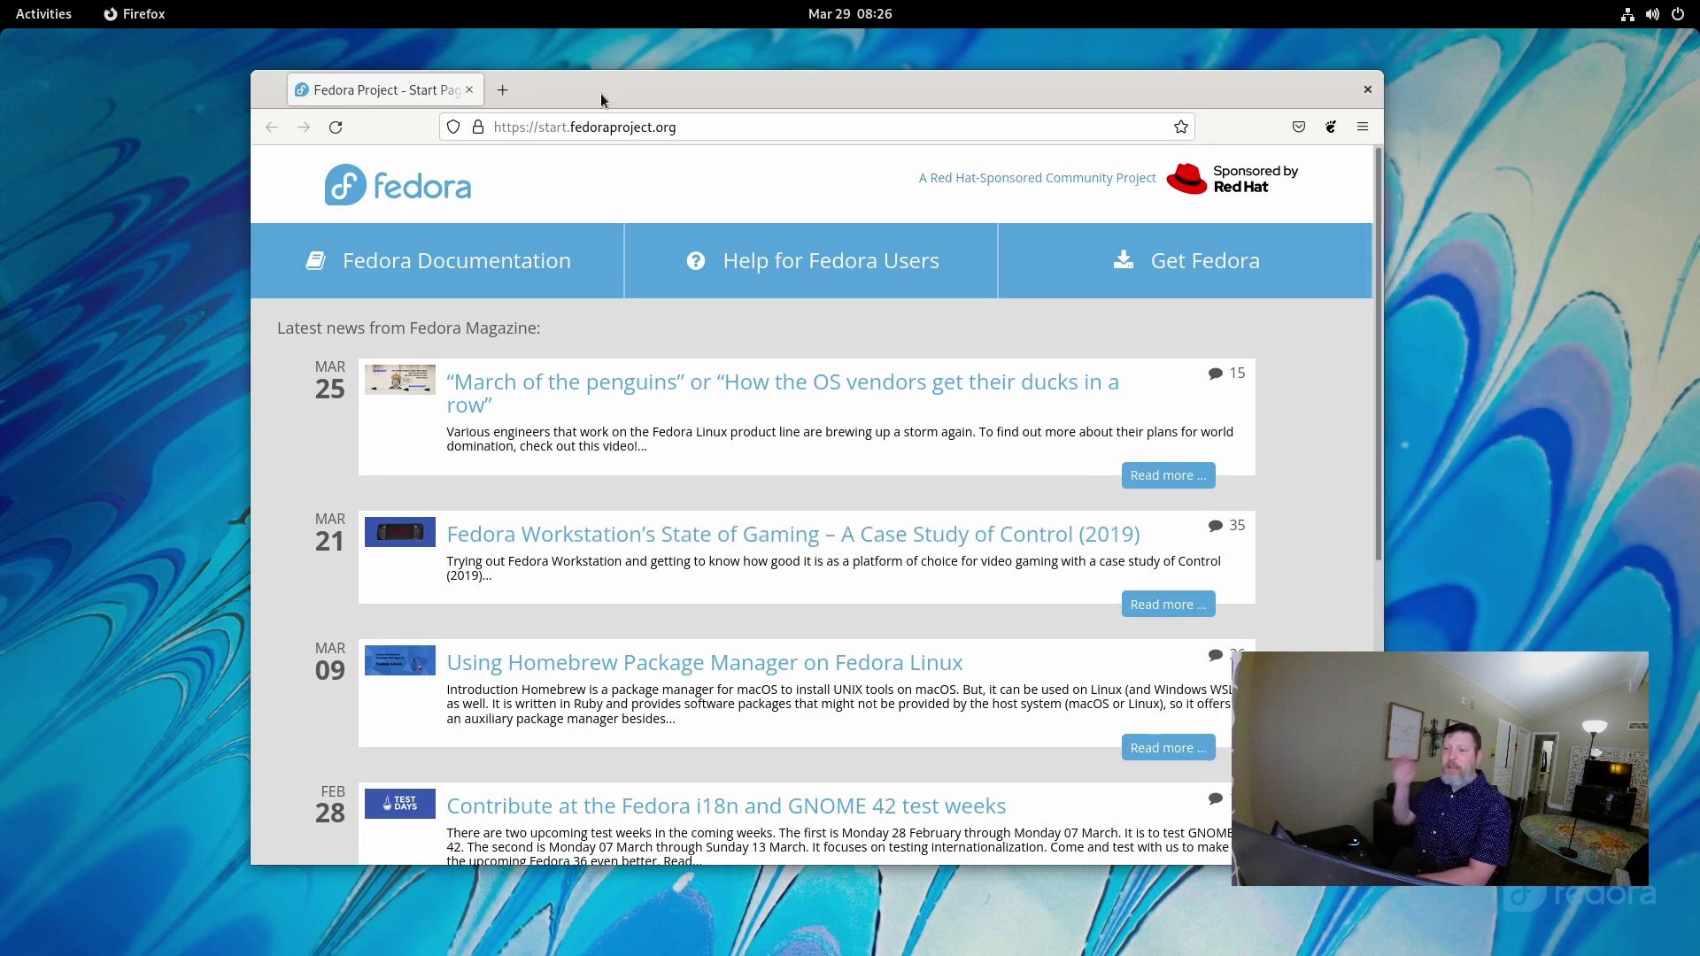
click(1367, 89)
- Set the desktop wallpaper to the boat picture via Change Background, then close Settings
right_click(825, 179)
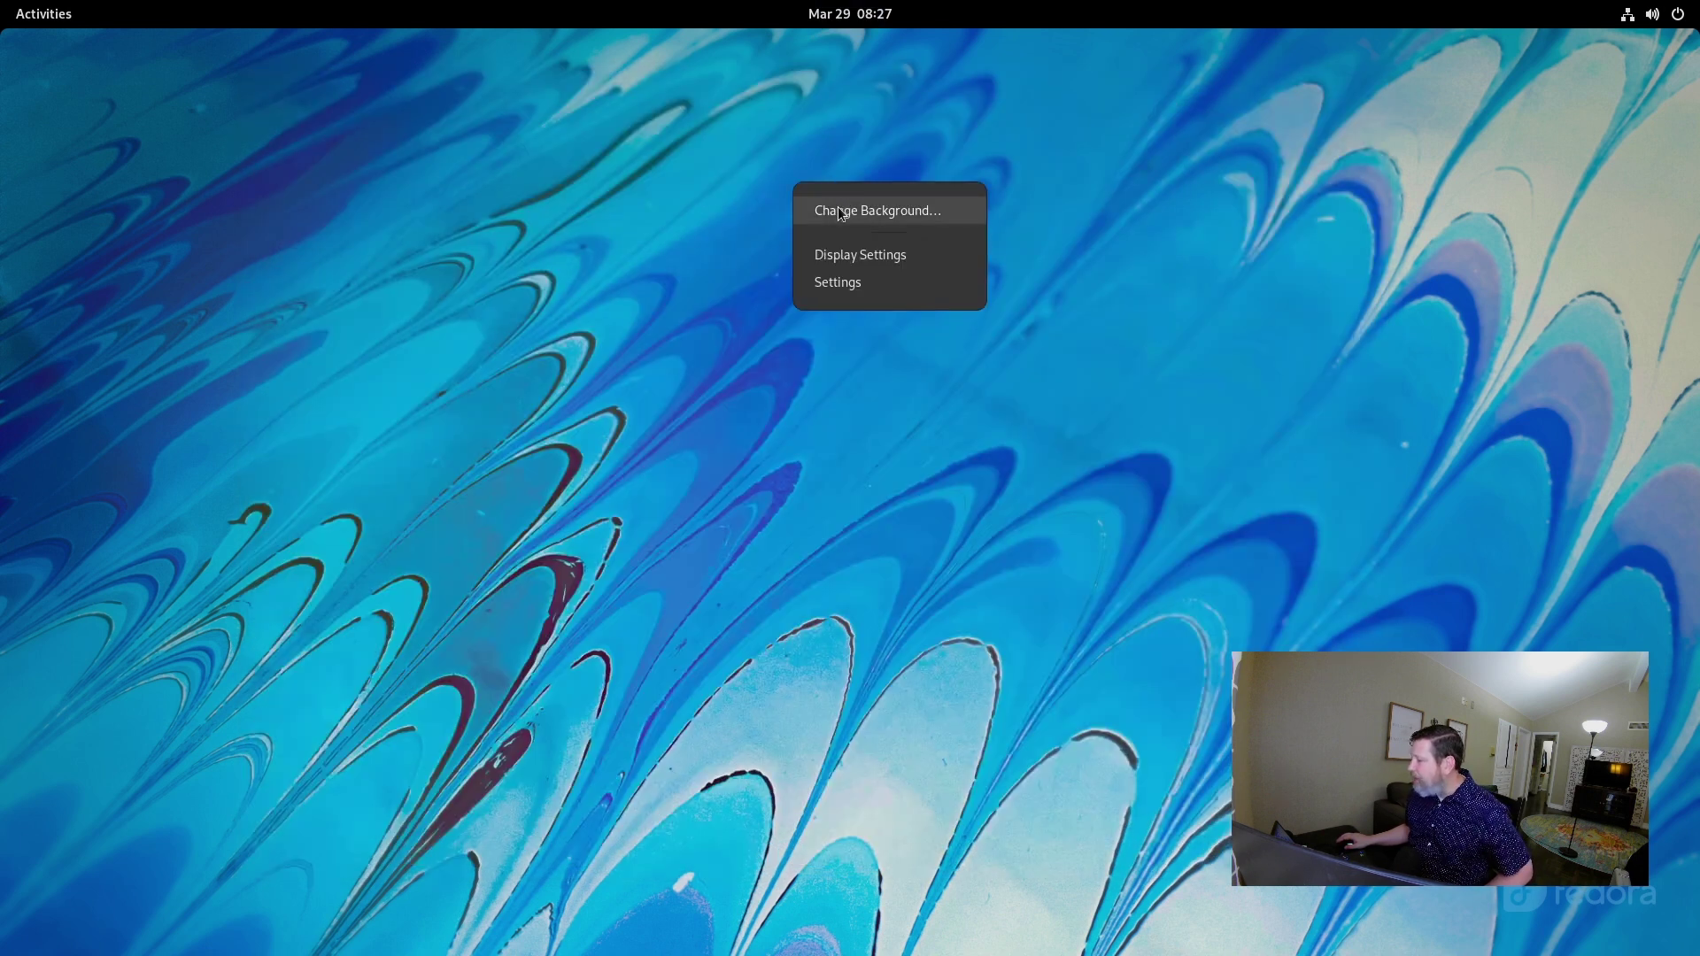
click(840, 211)
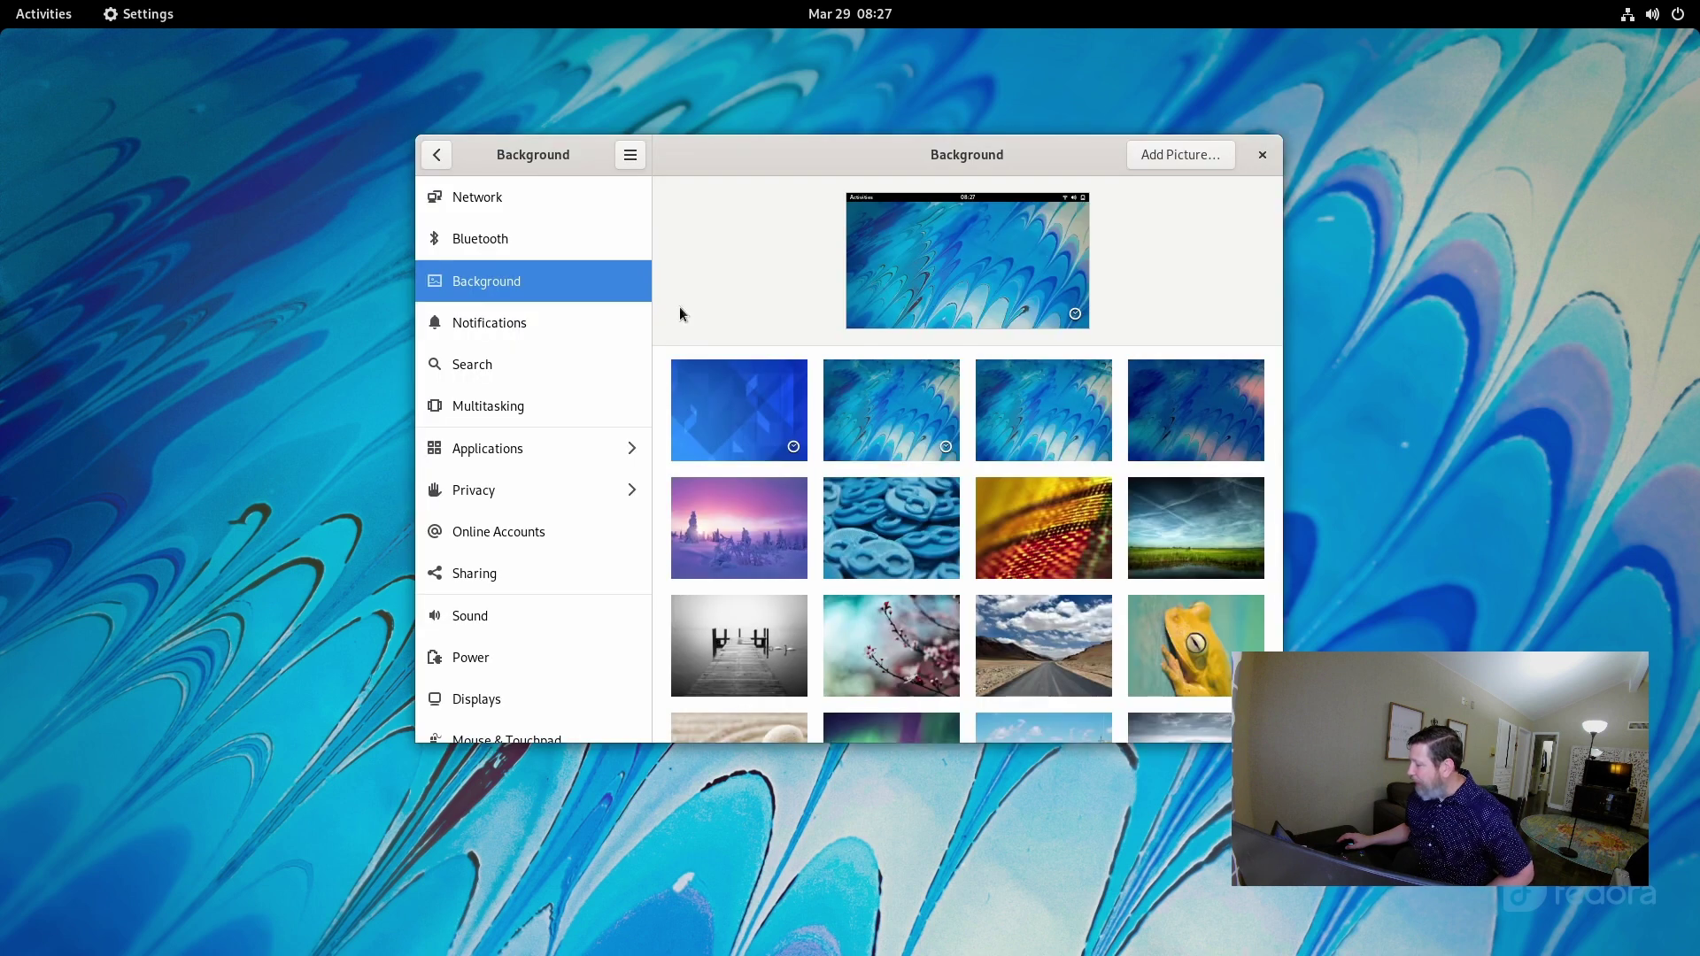
scroll(974, 563, down, 5)
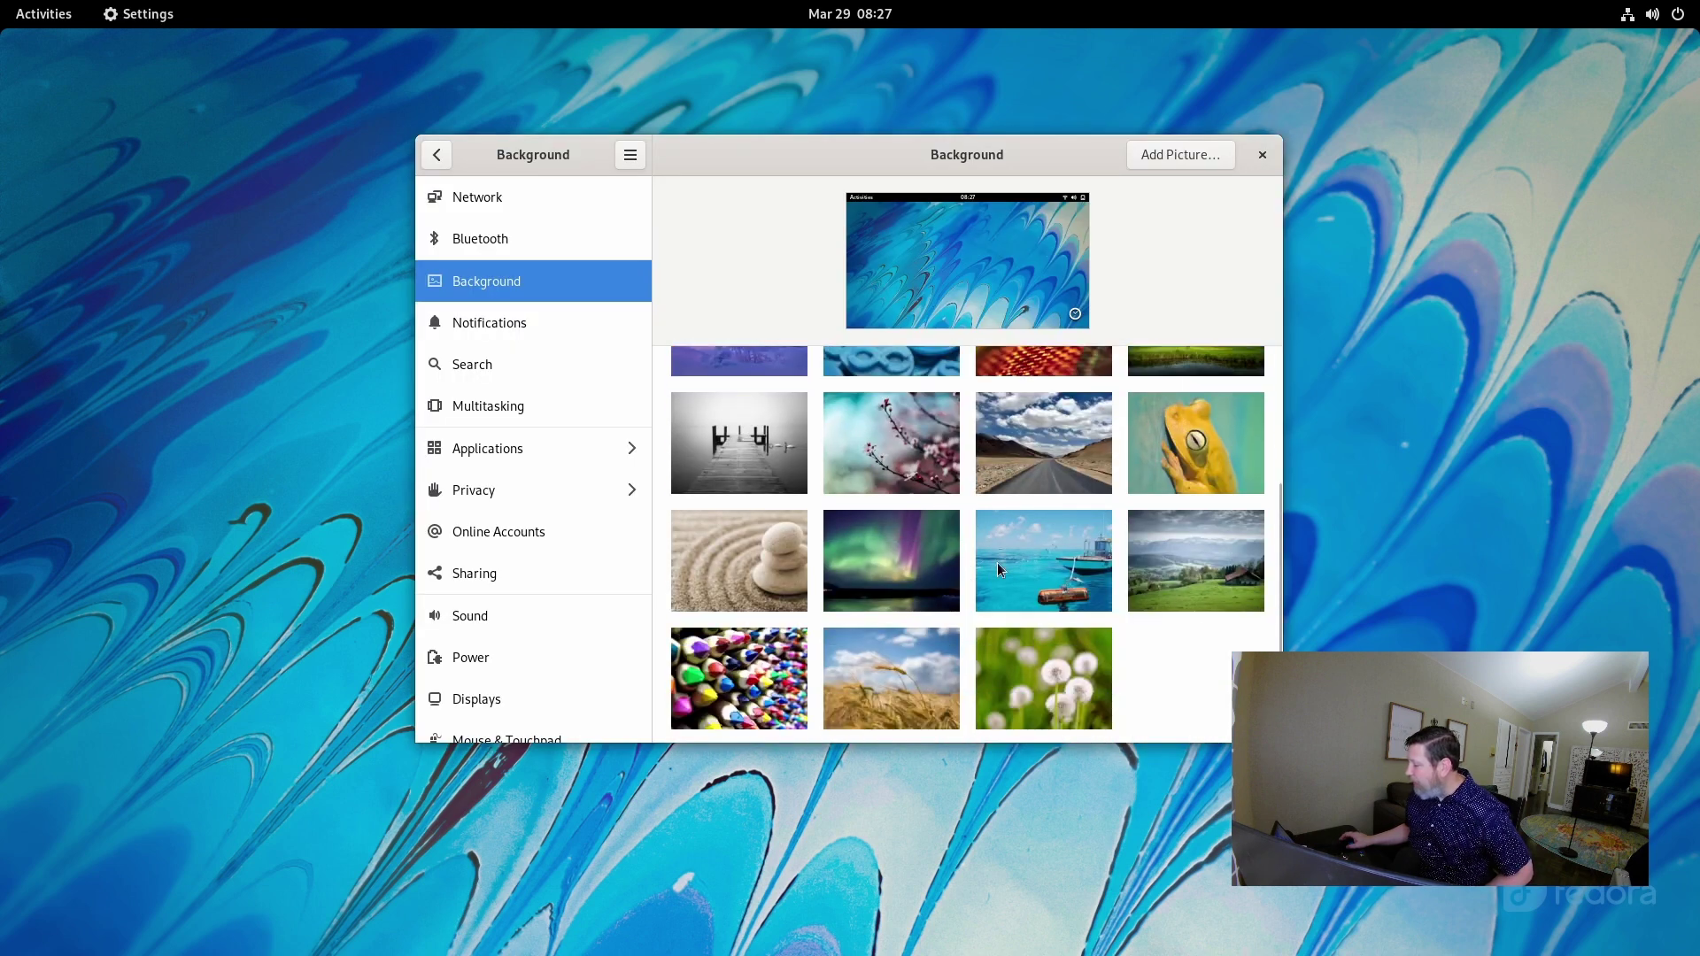
click(1019, 558)
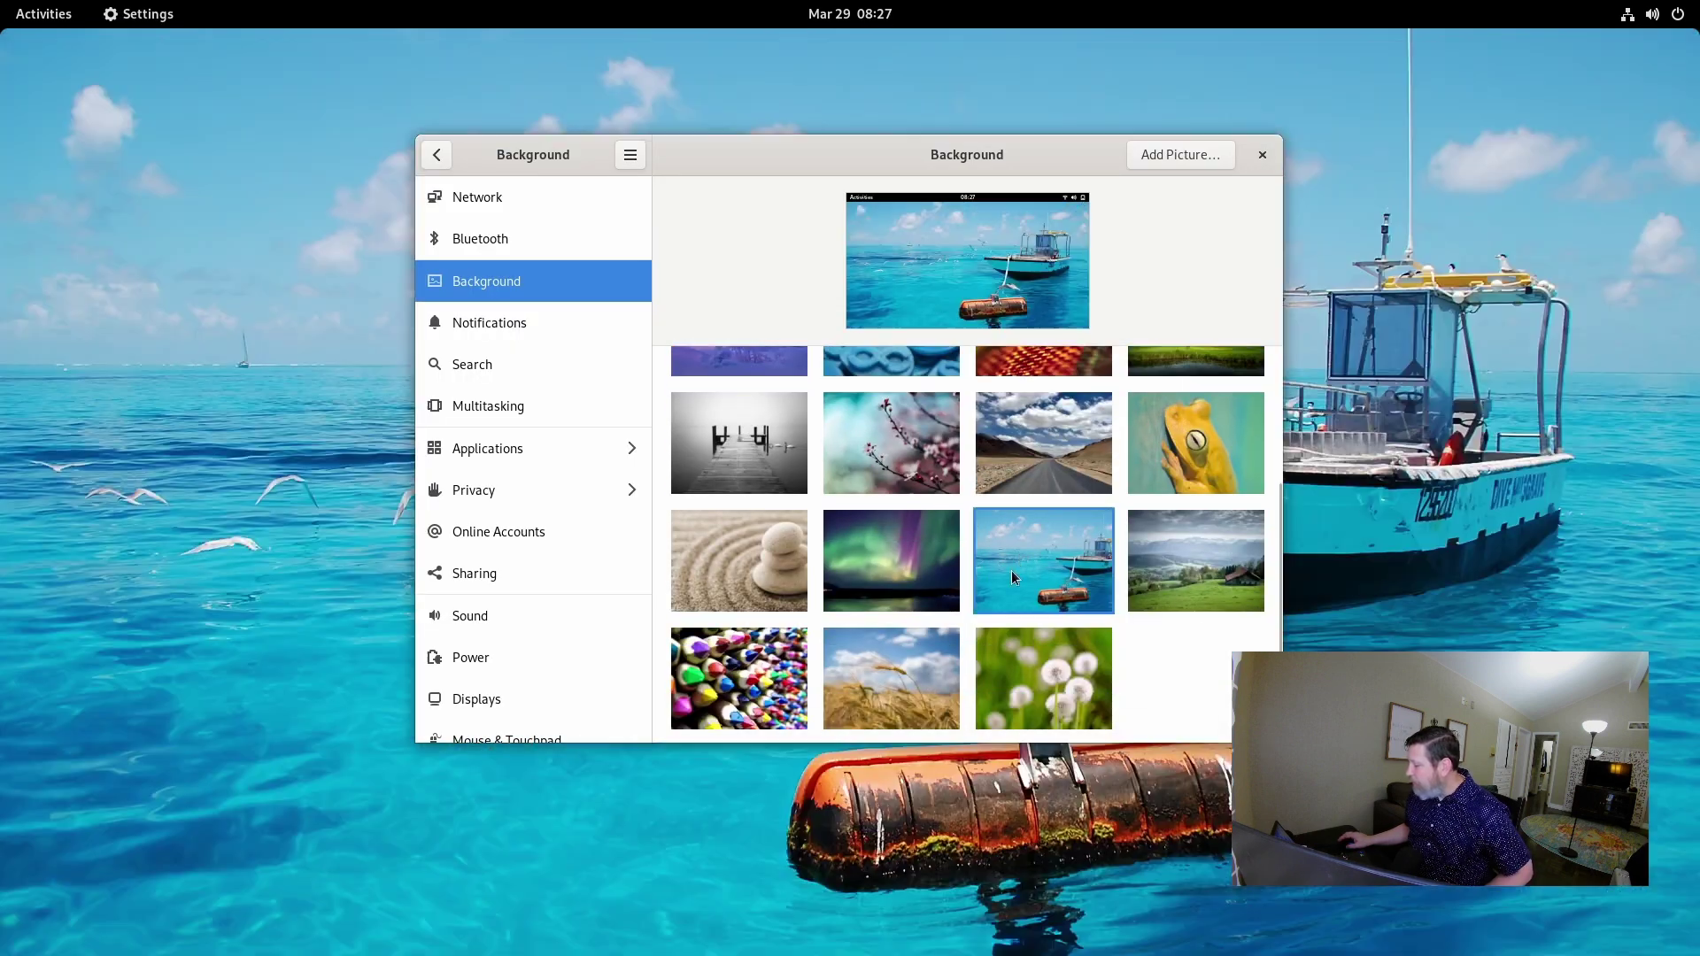
click(1262, 155)
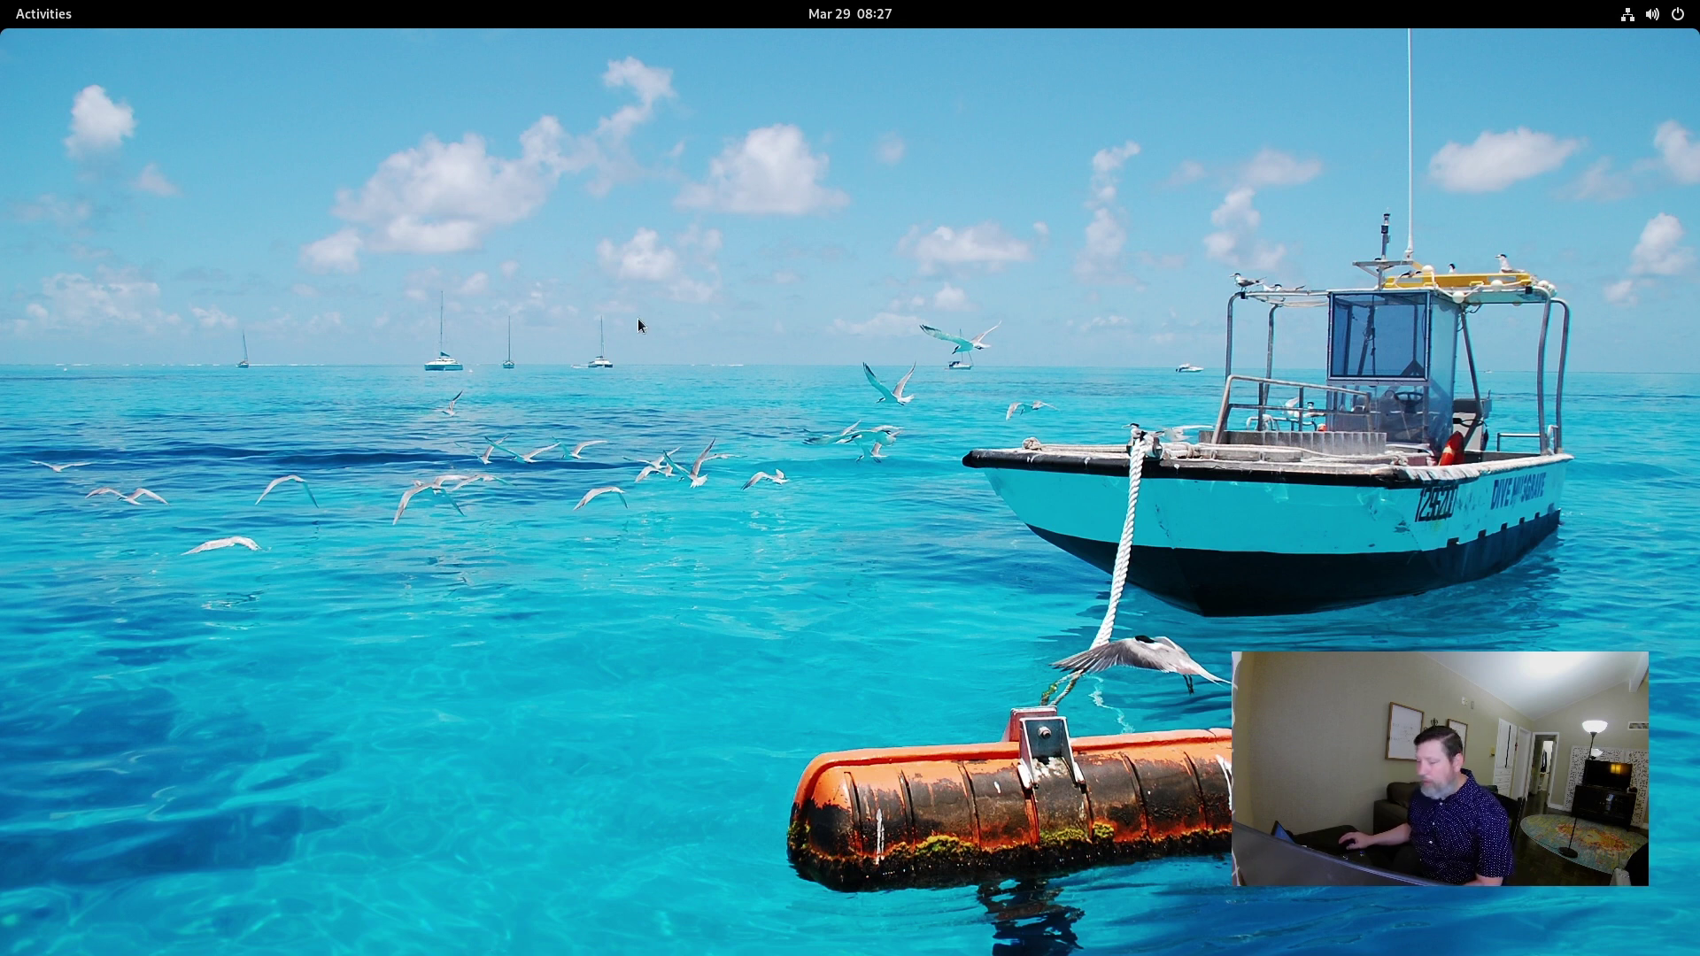
- Switch the wallpaper to the snowy pink-sunset landscape, close Settings, and show the Activities overview
right_click(541, 266)
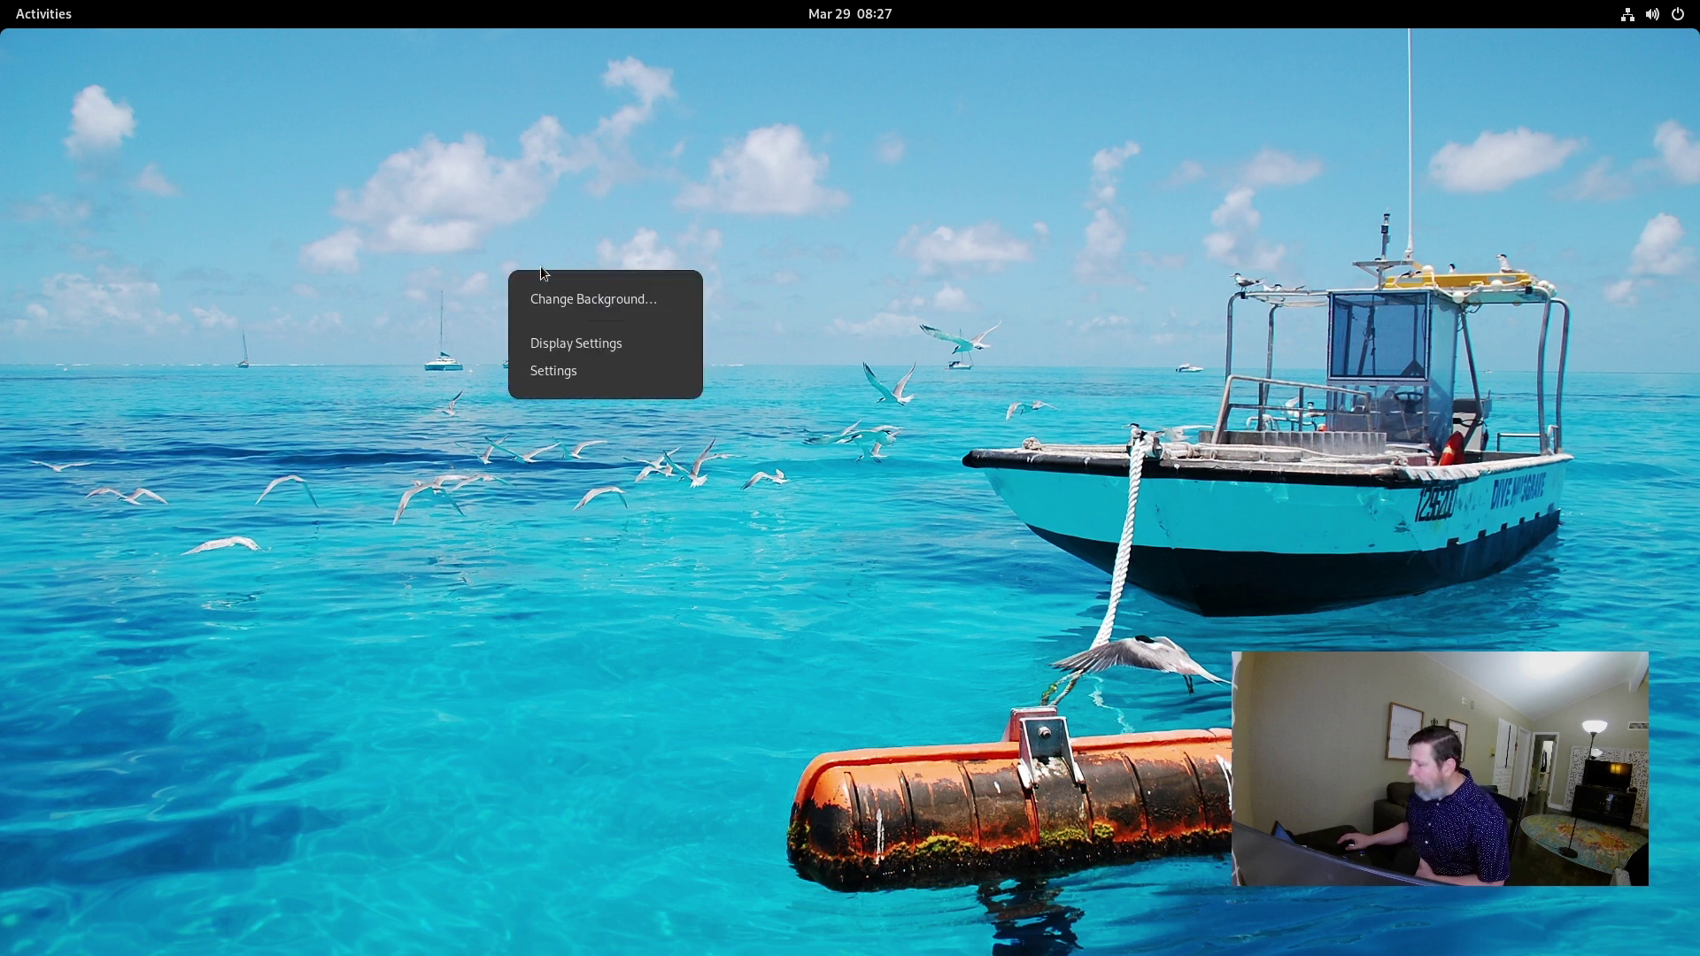
click(576, 296)
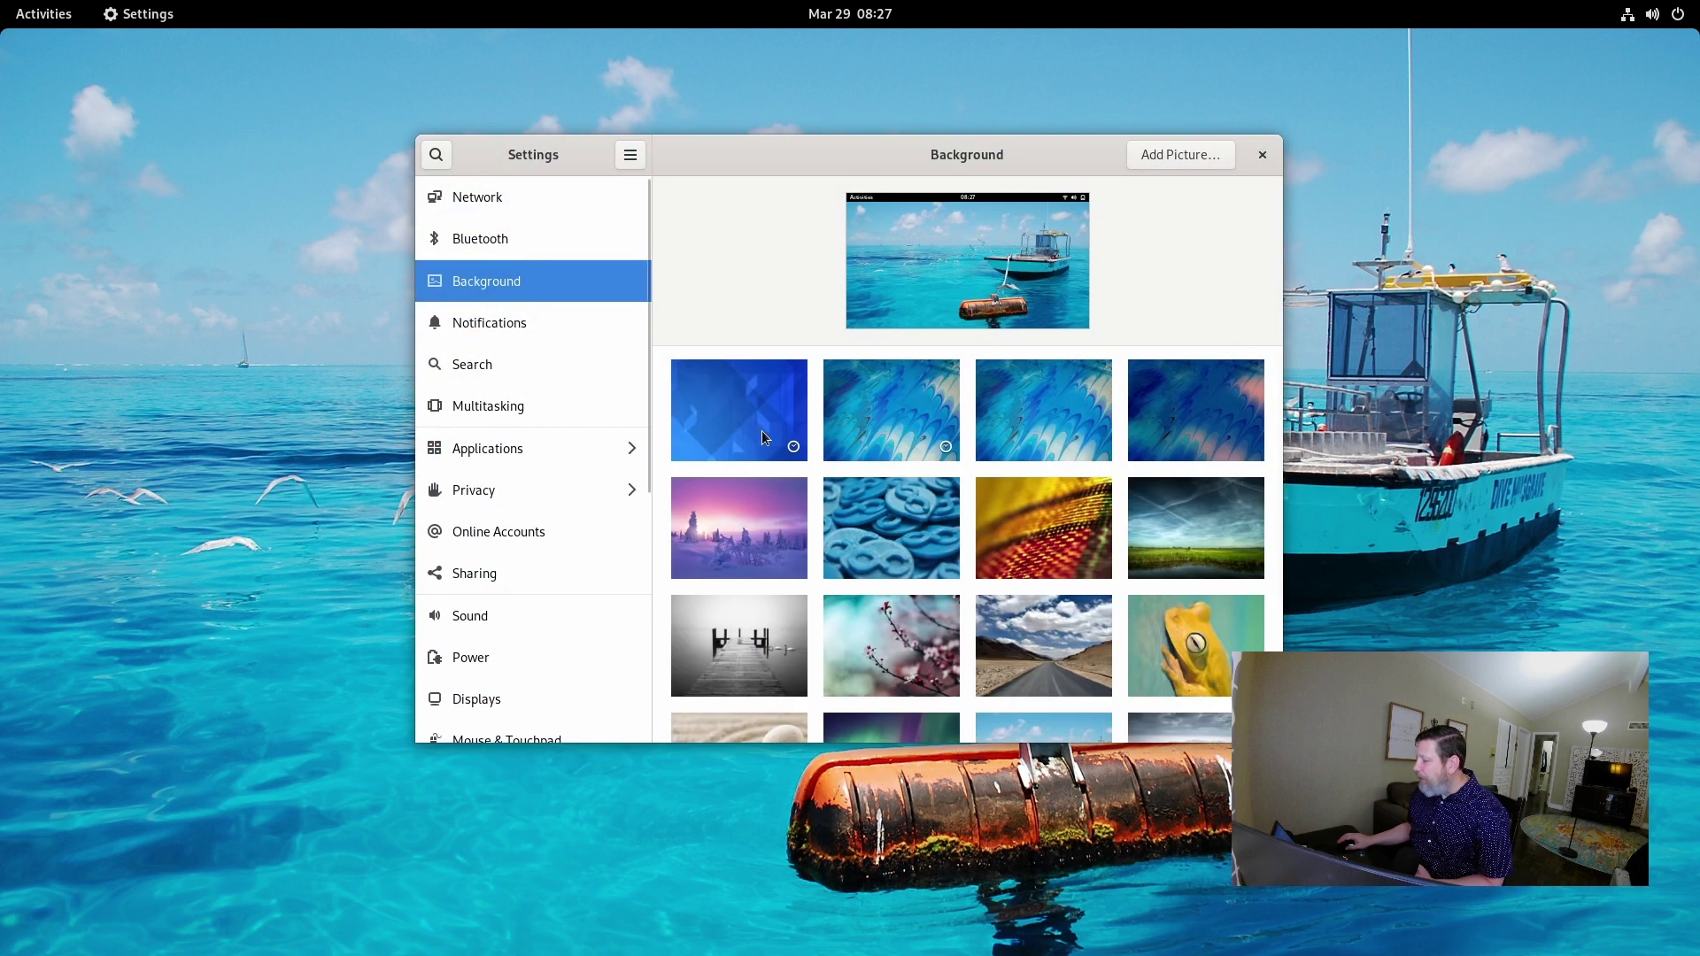
scroll(783, 562, down, 5)
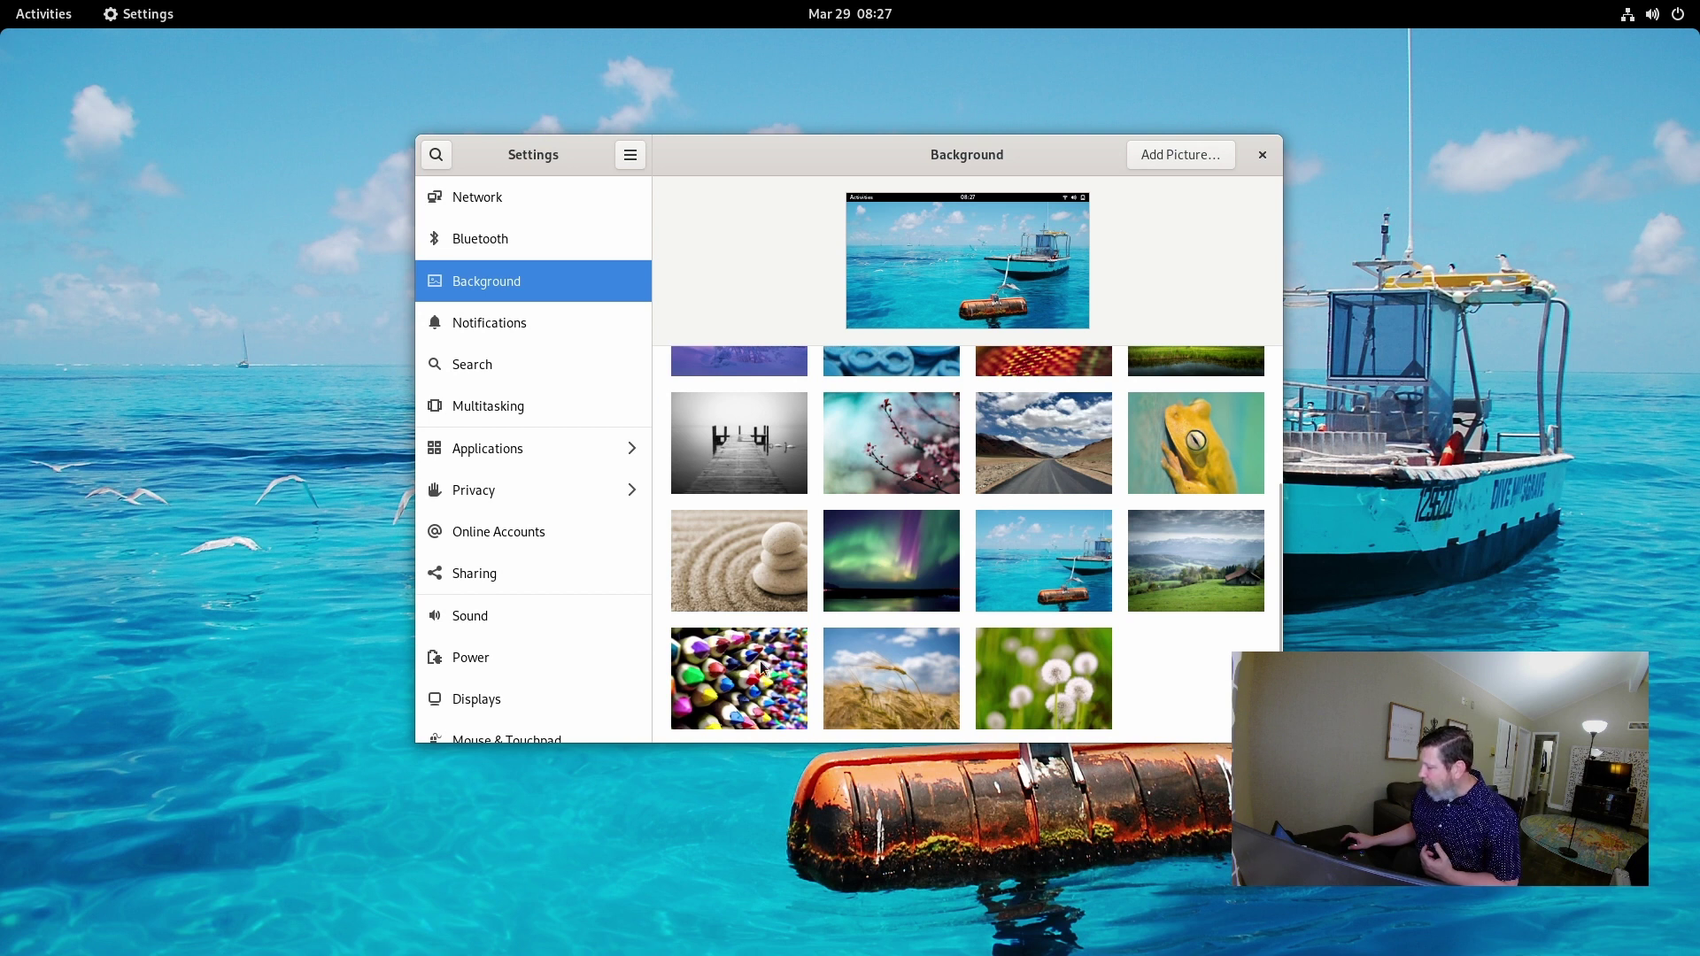
scroll(761, 666, up, 5)
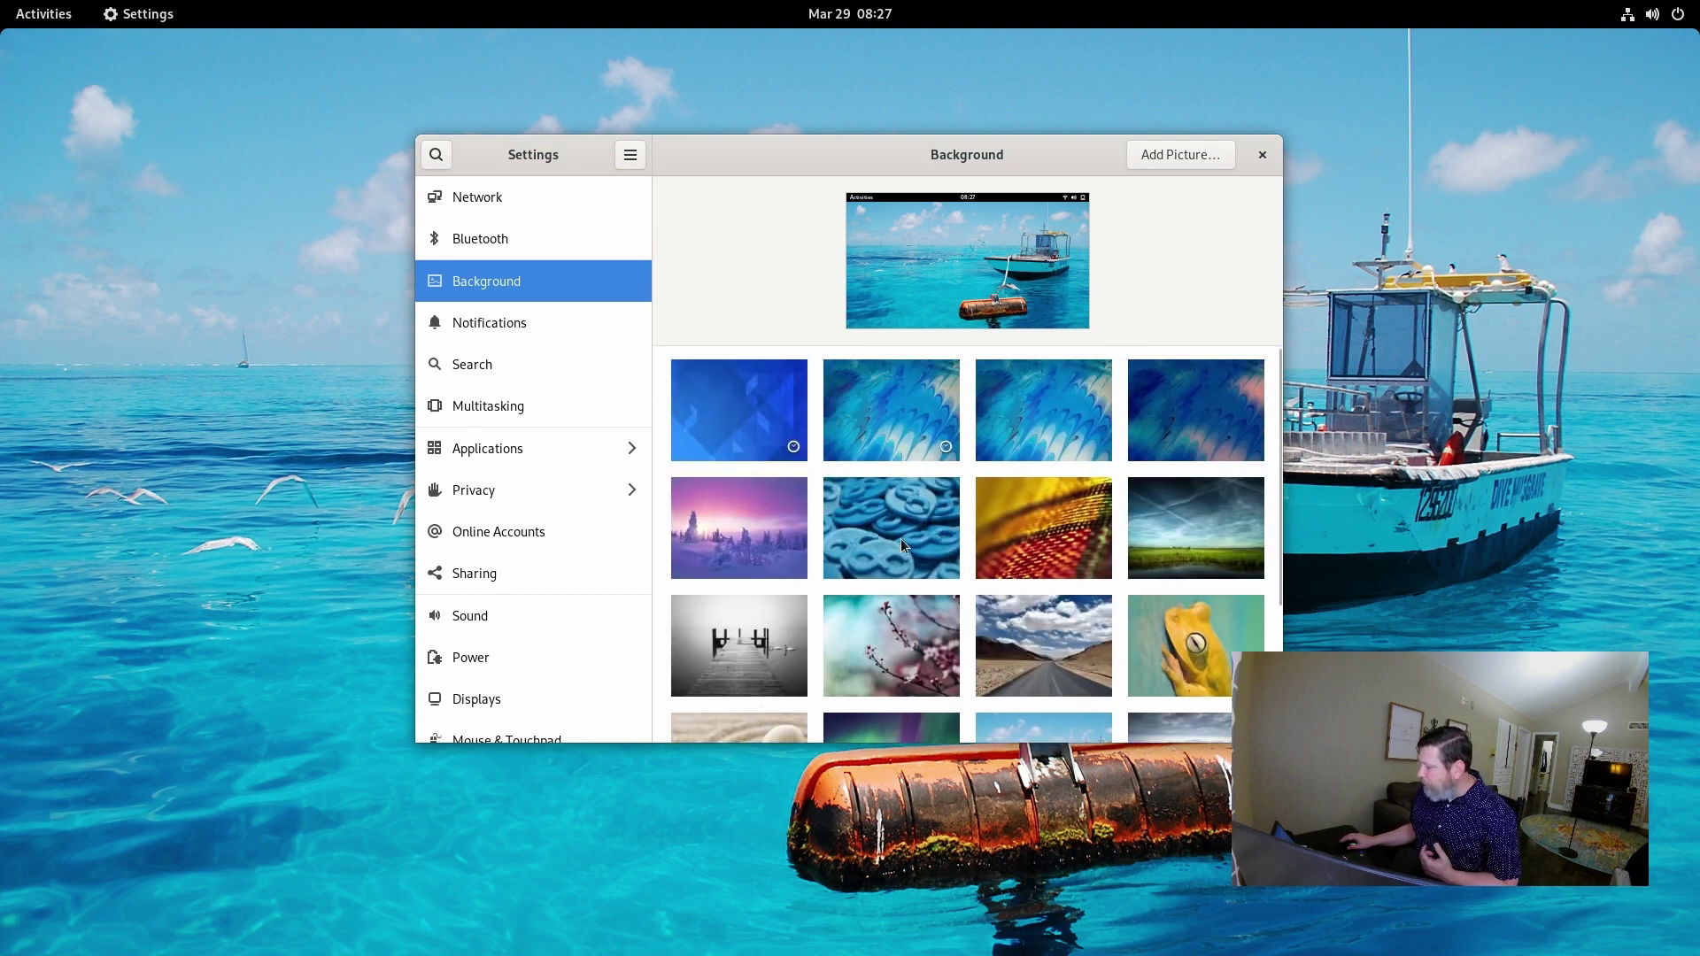
click(723, 534)
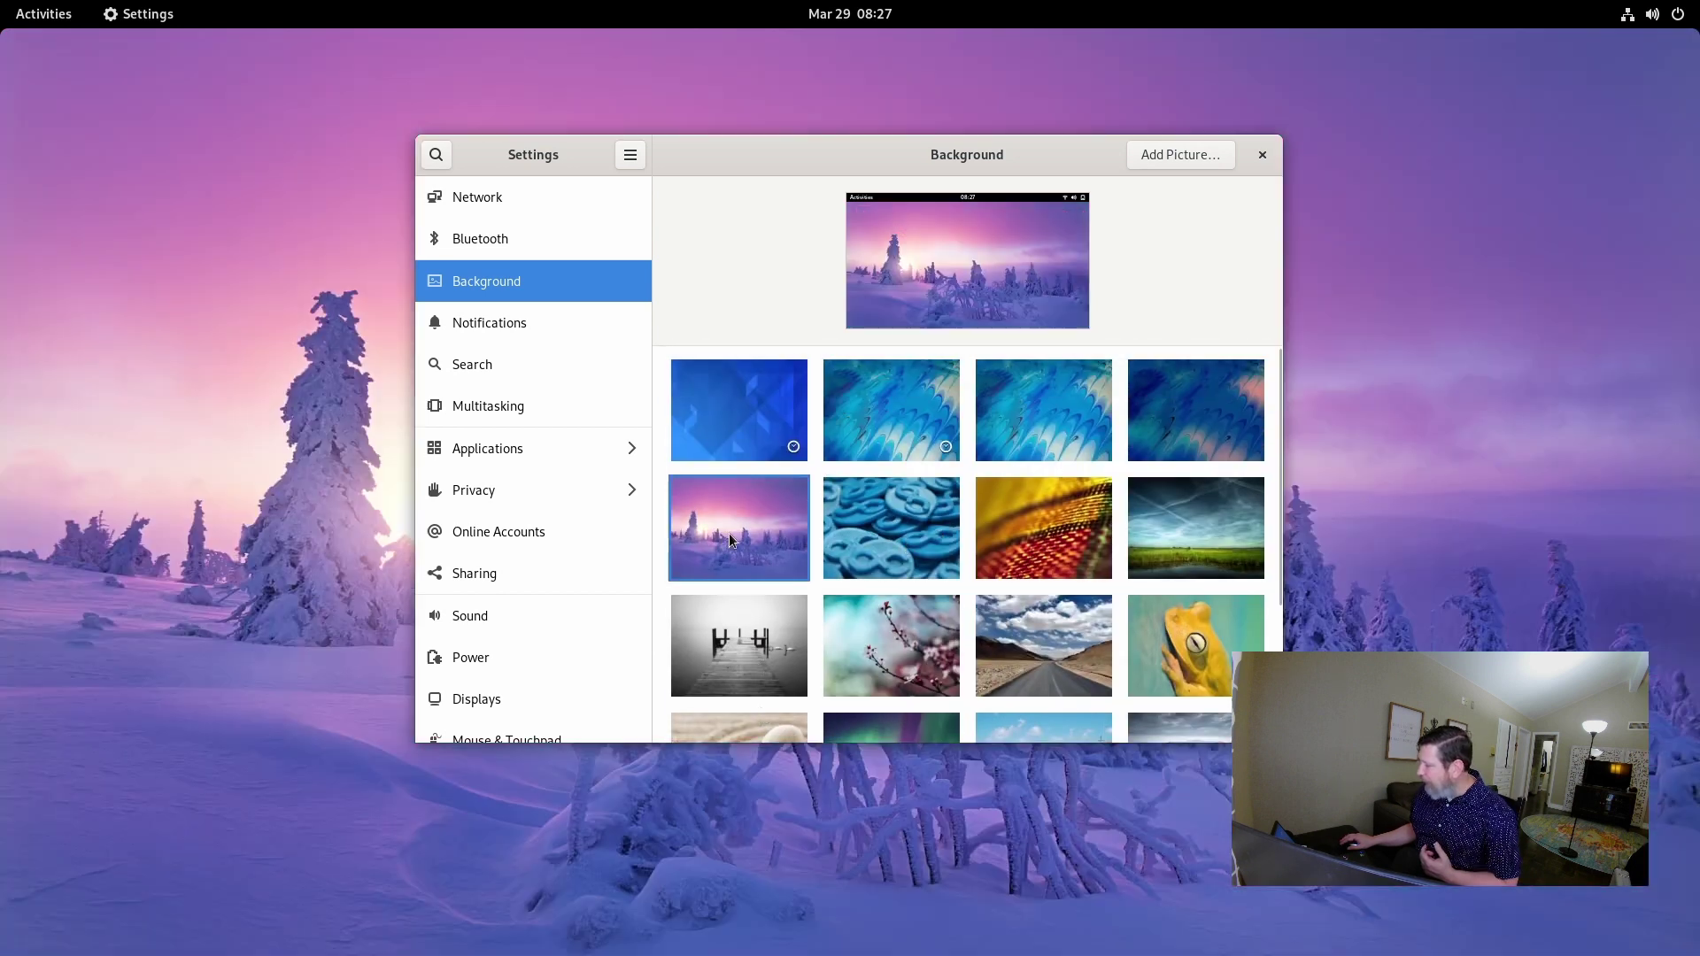
click(1262, 156)
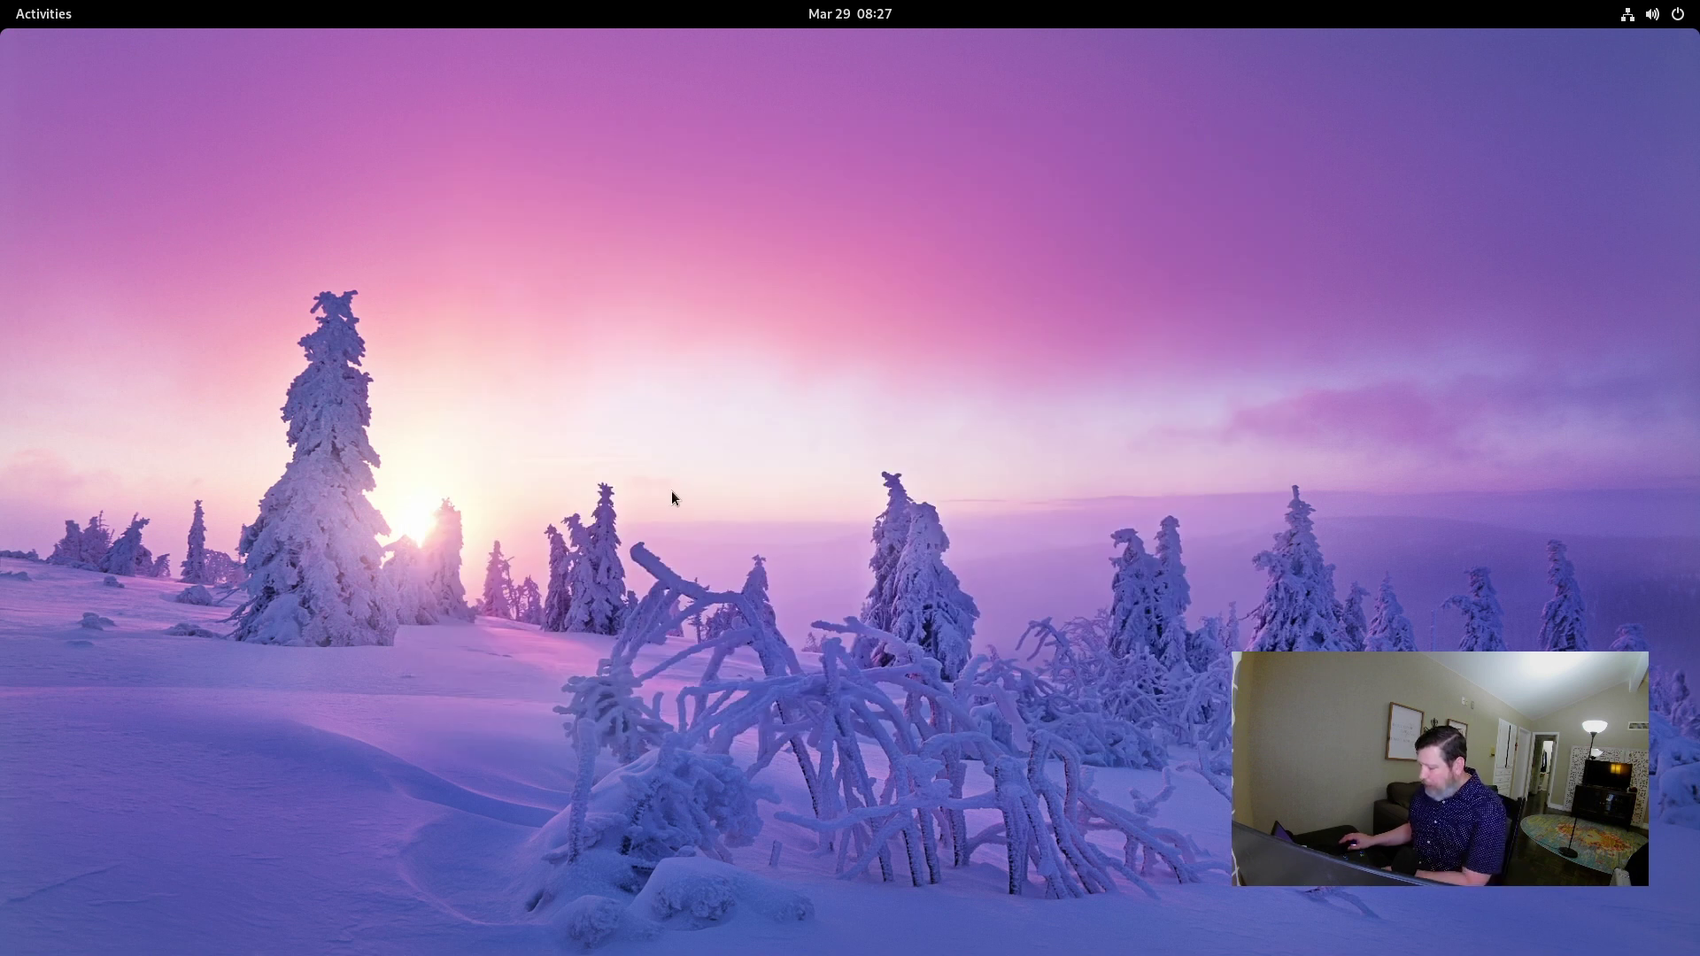
key(super)
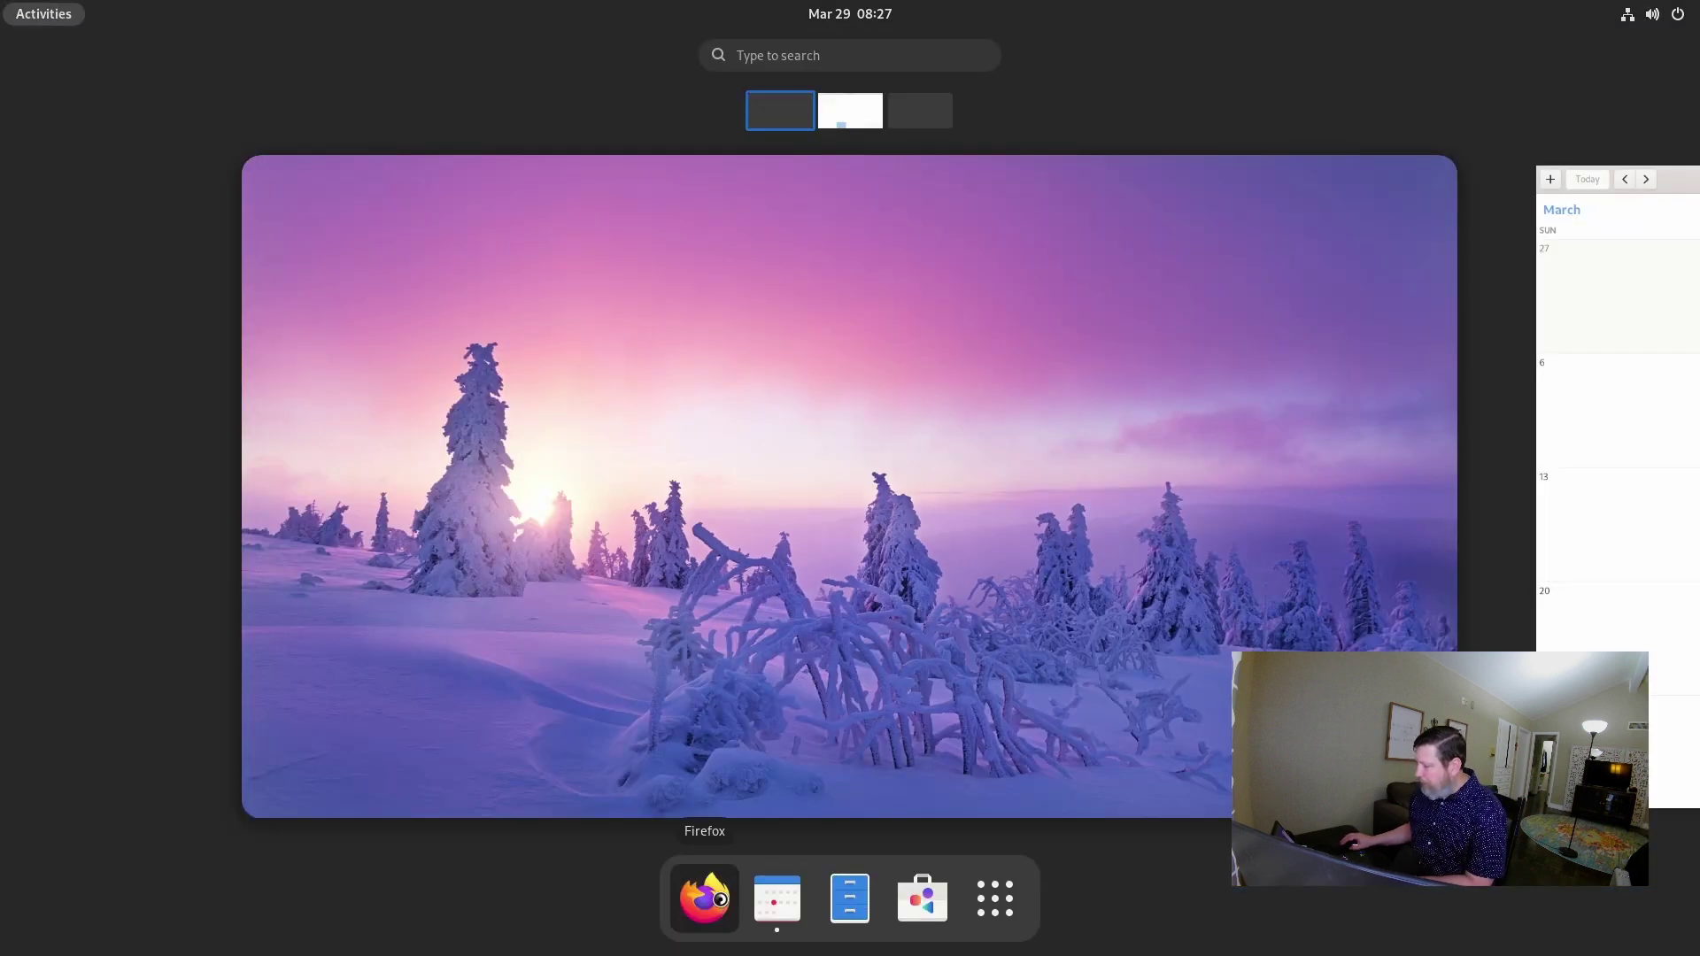
- In Firefox, open the installed GNOME Shell extensions list and switch Dash to Dock on
click(705, 899)
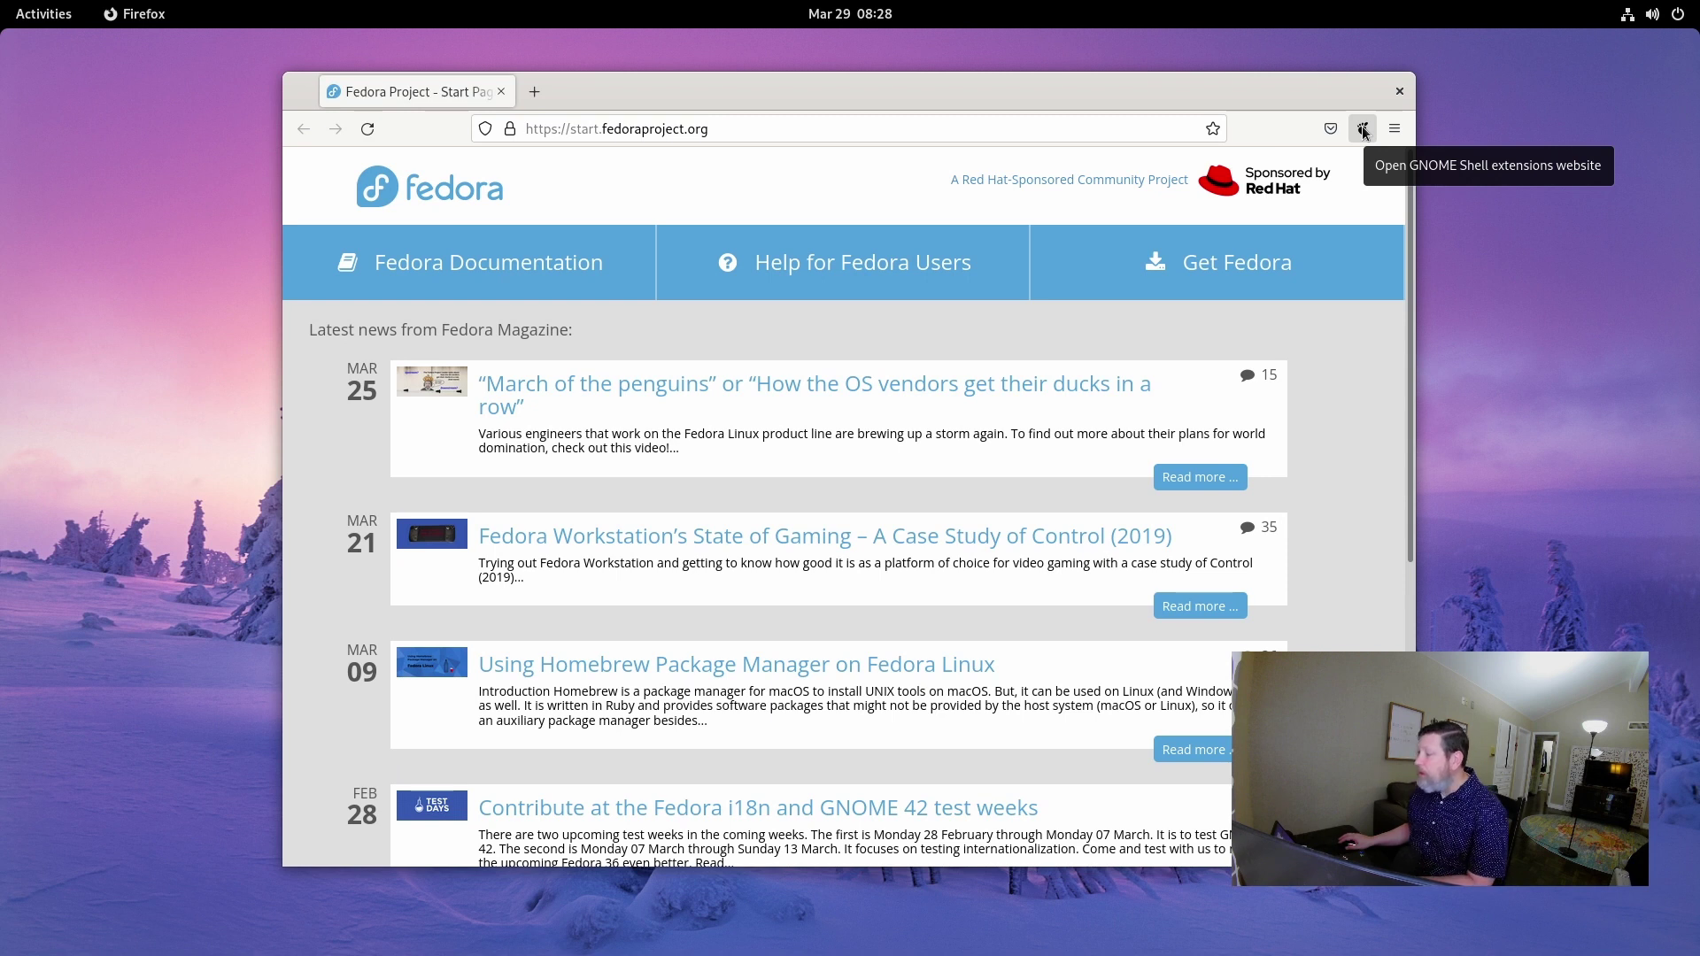
click(1363, 129)
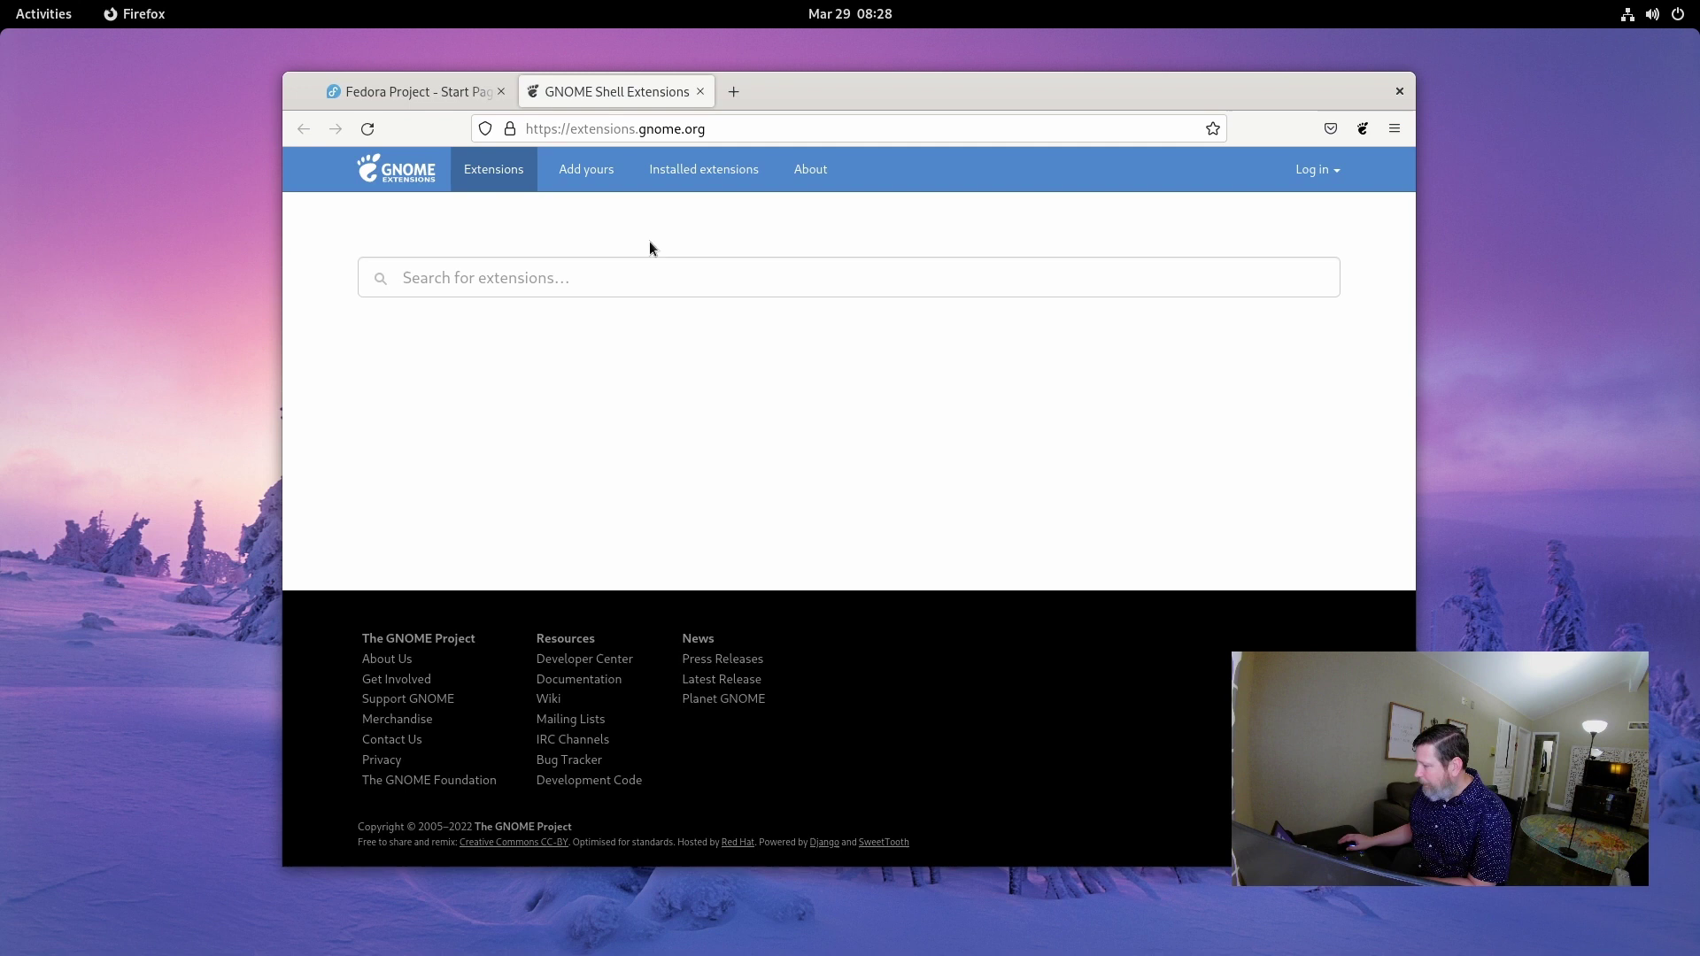
click(687, 173)
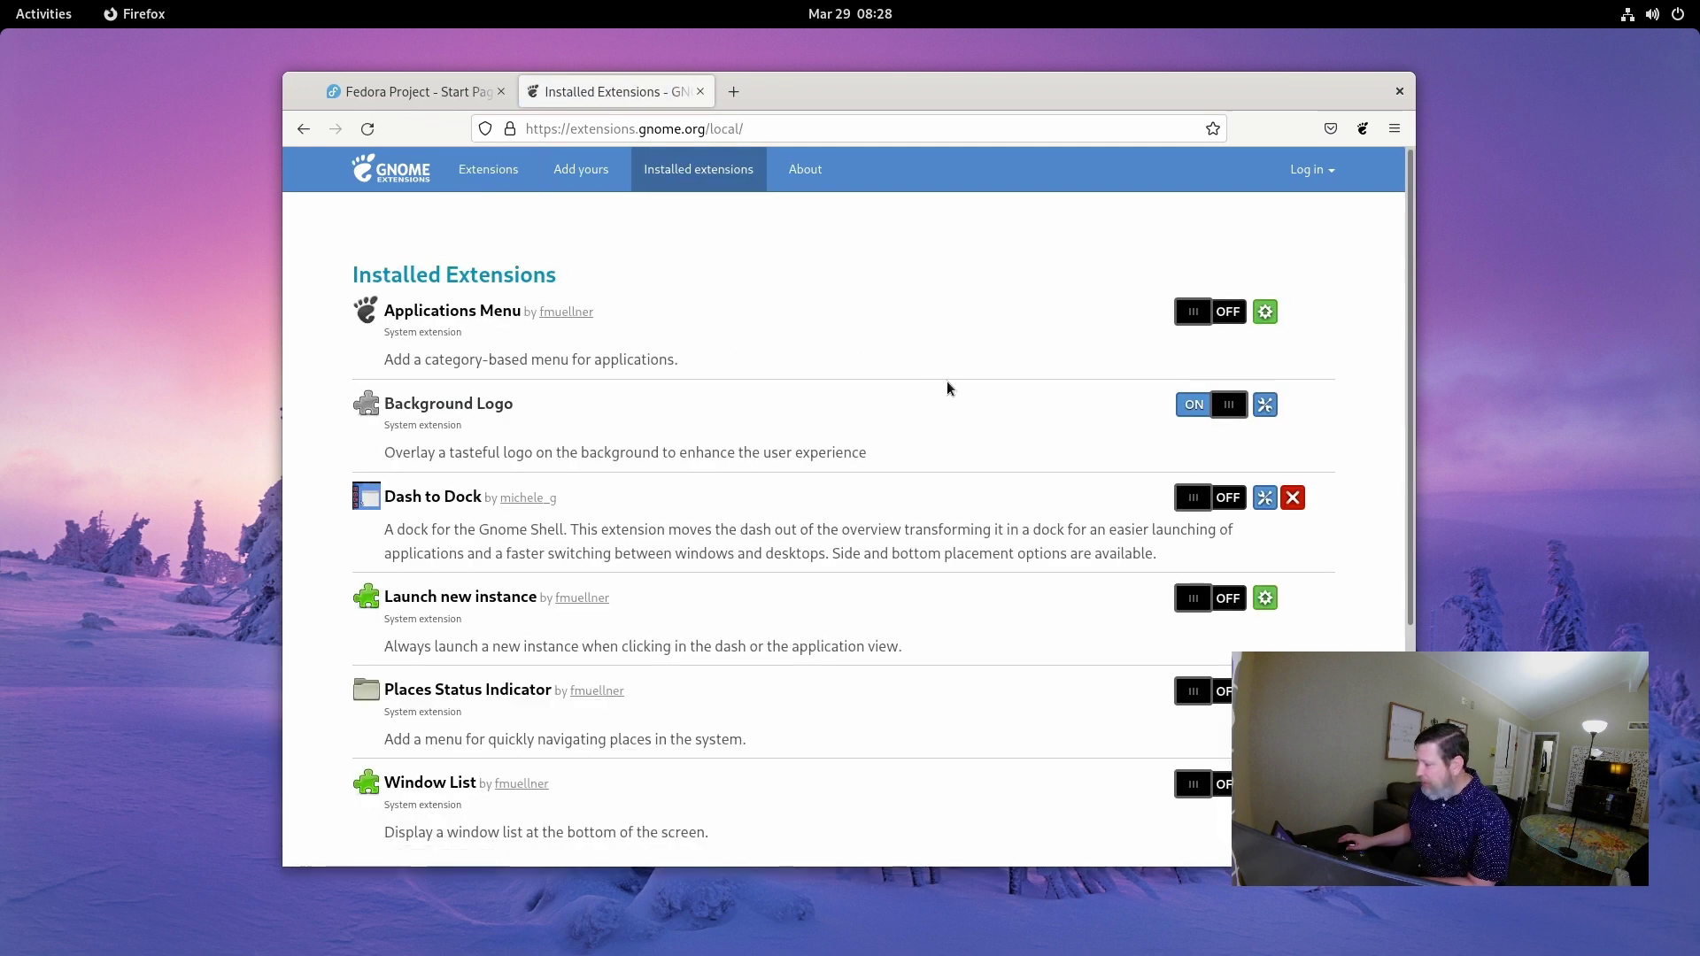
drag(898, 87, 887, 71)
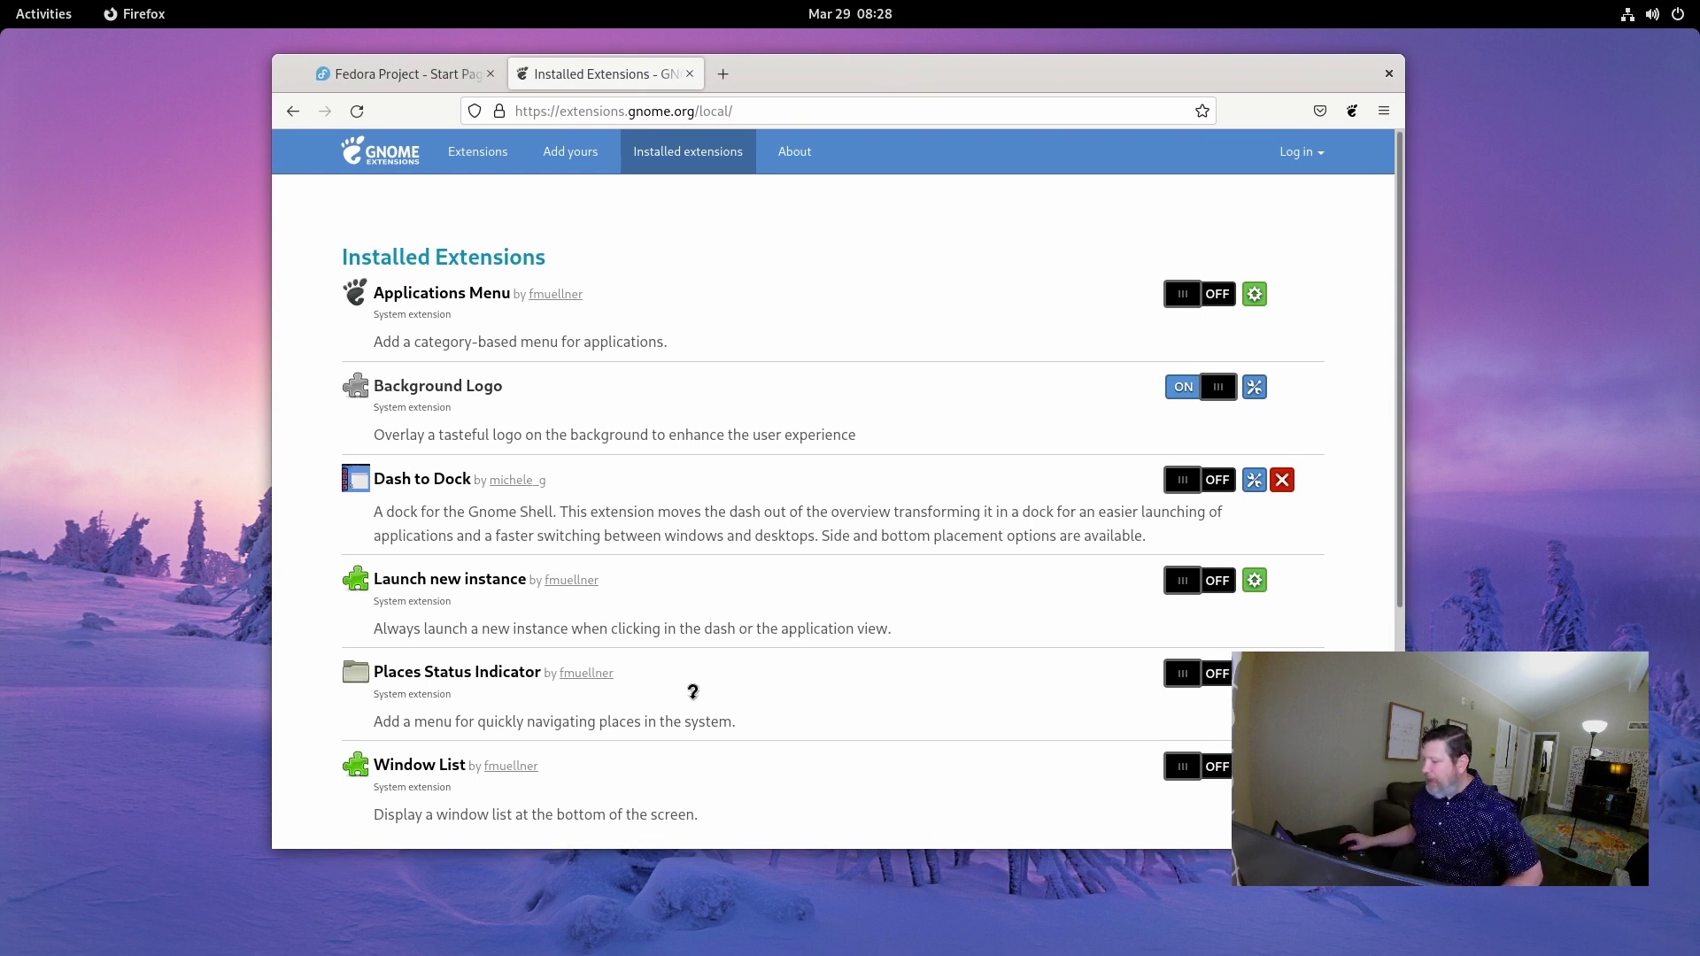
mouse_move(695, 678)
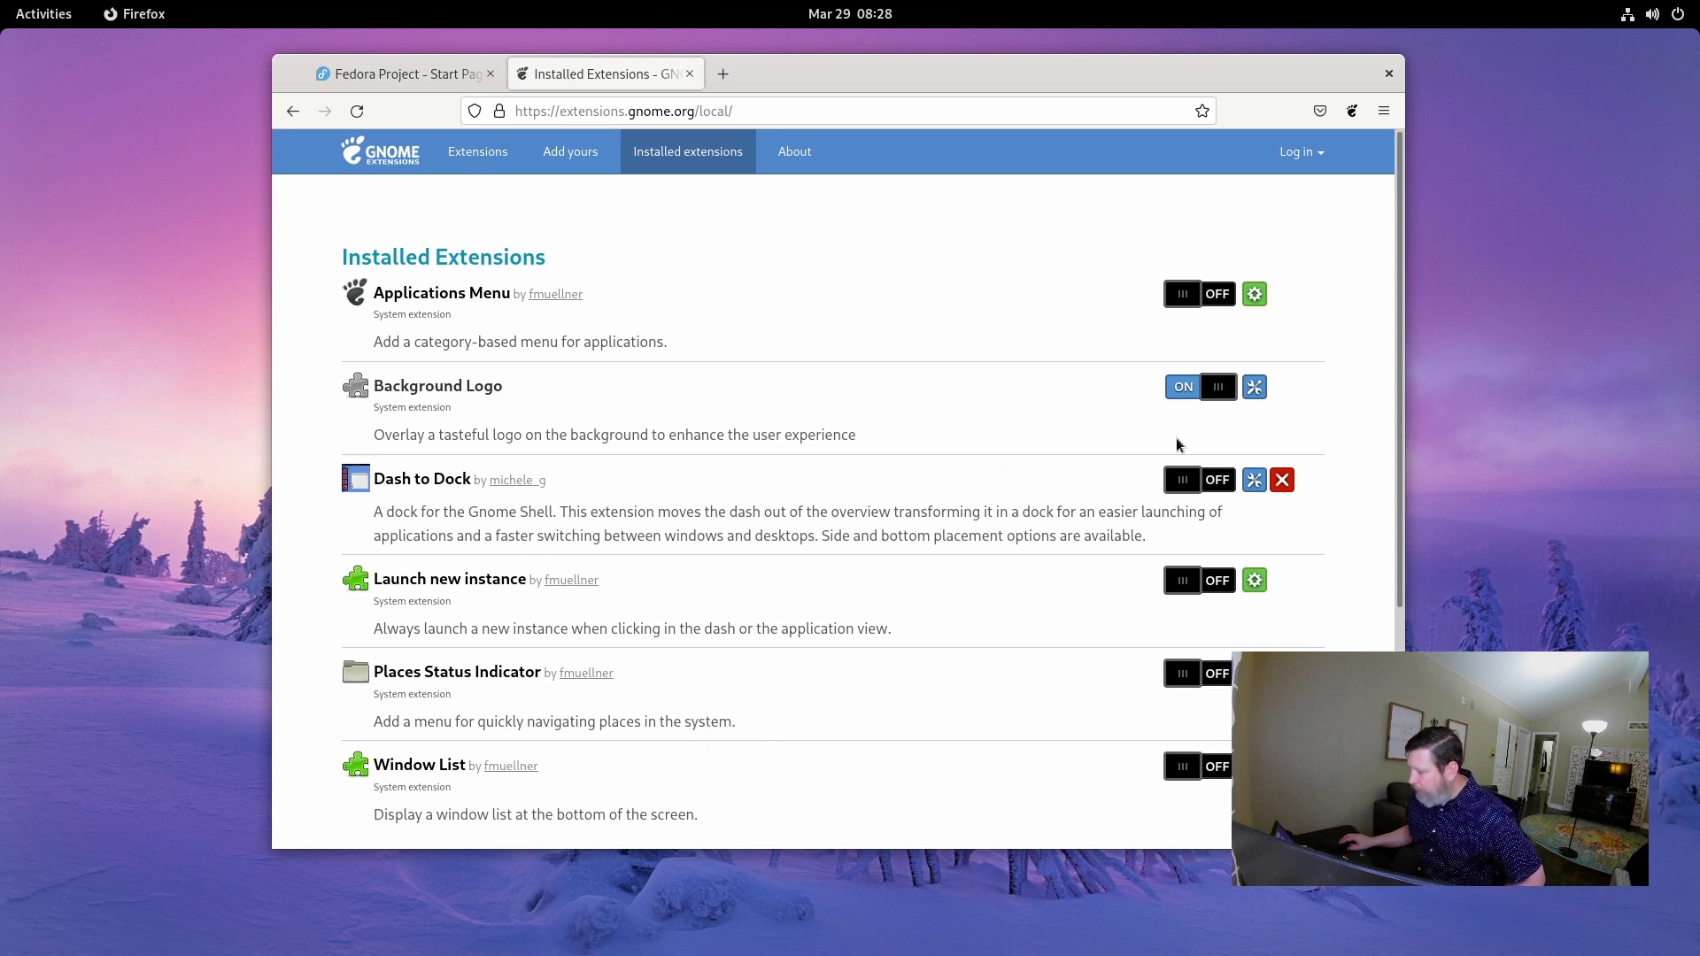
click(1191, 486)
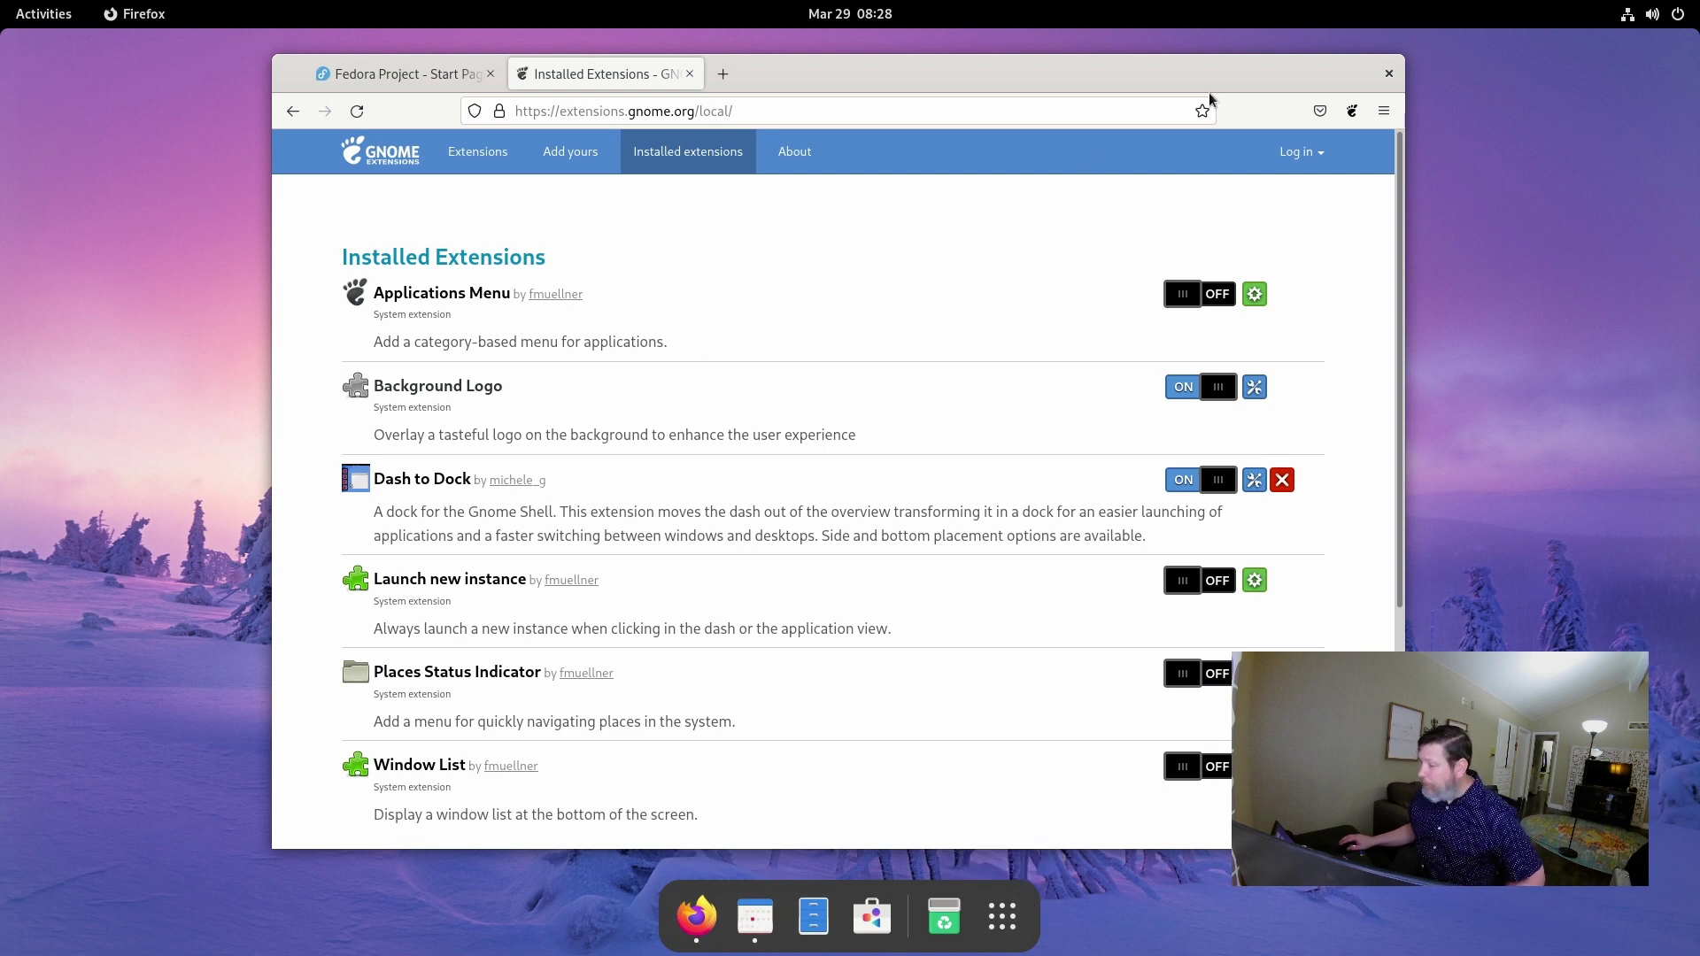
- Close Firefox and toggle the Activities overview open and shut twice
click(1388, 73)
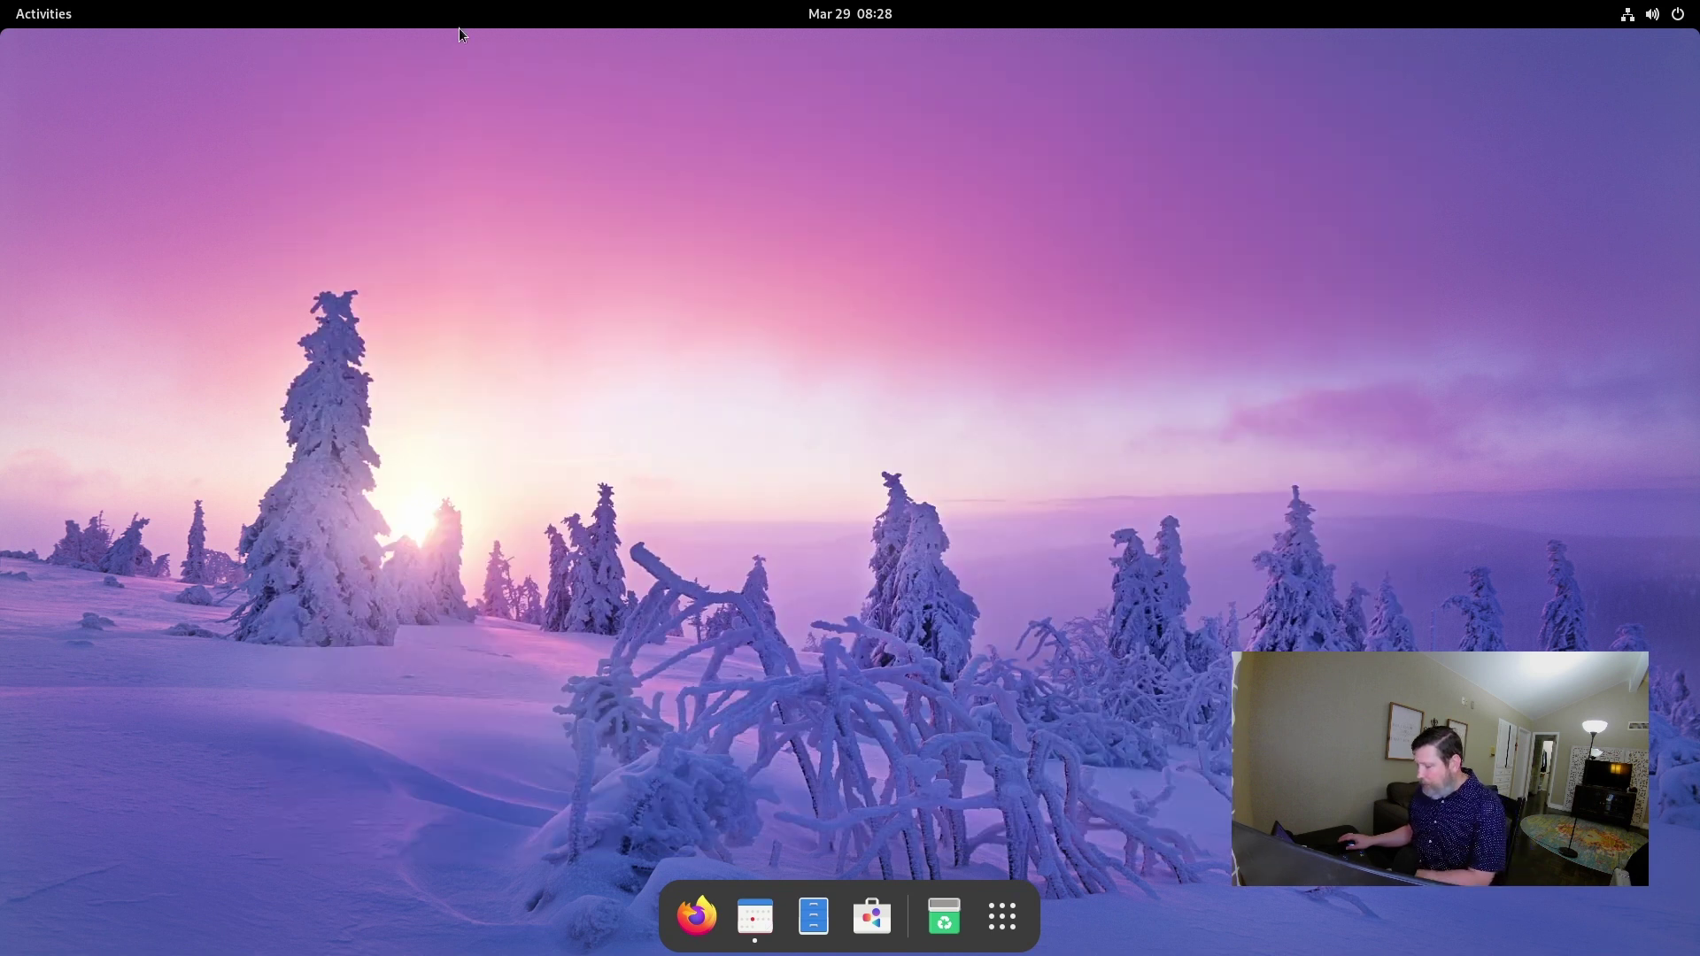
click(62, 19)
click(62, 19)
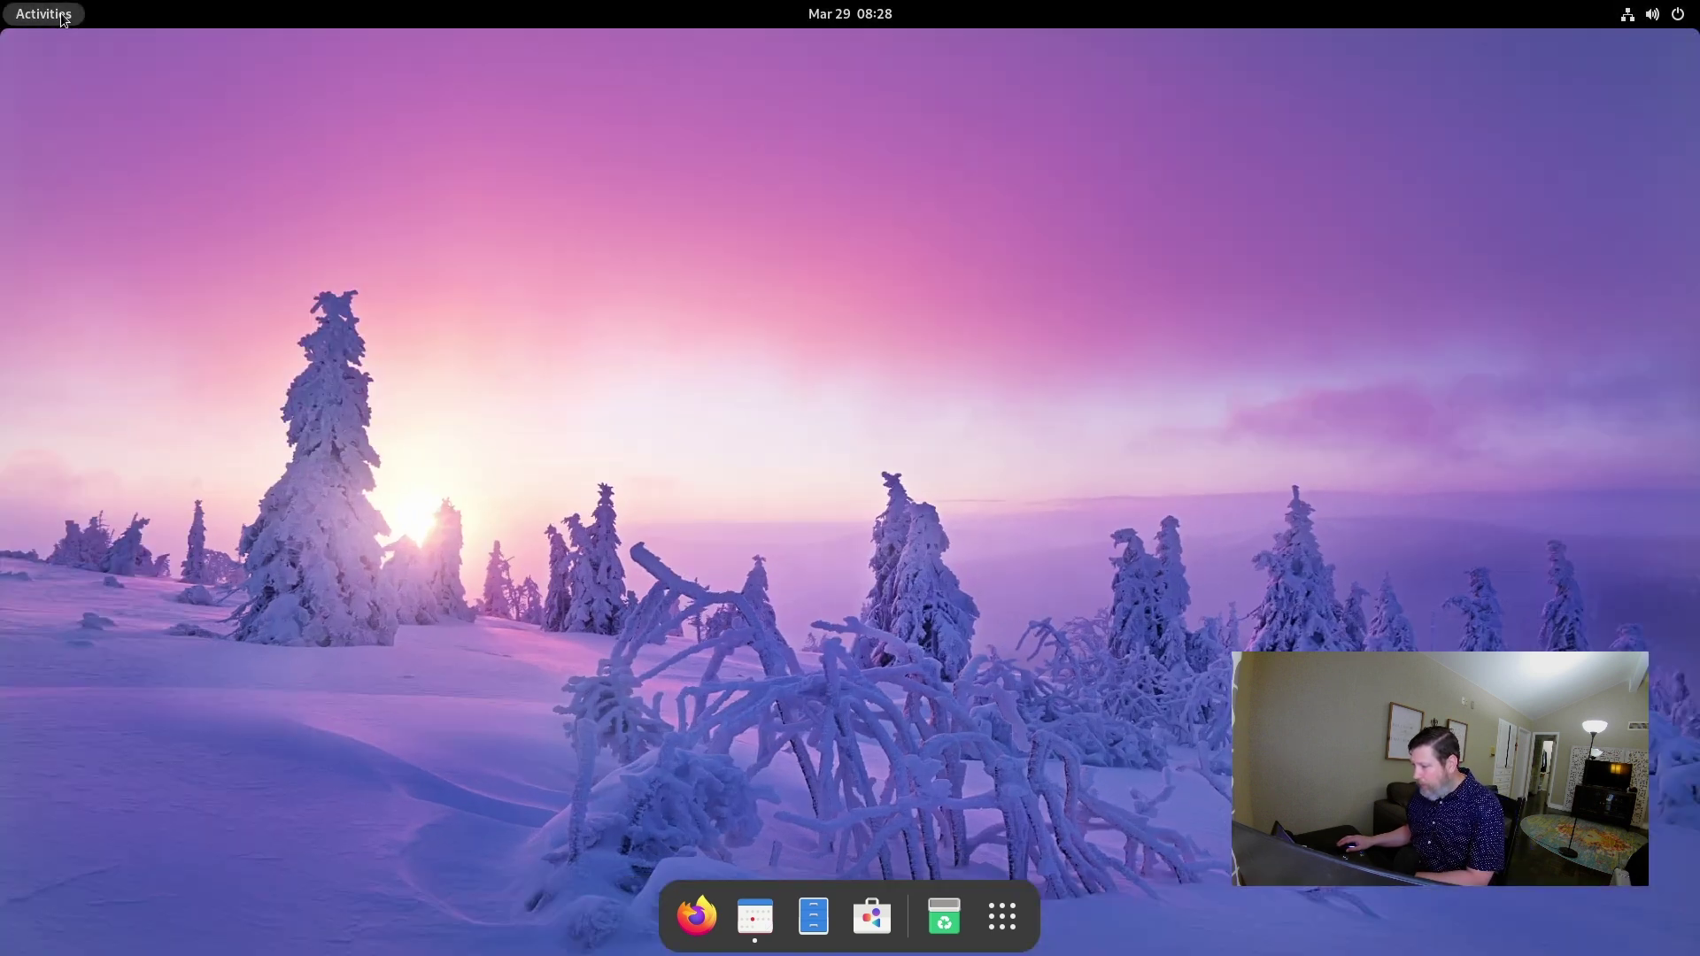
click(63, 20)
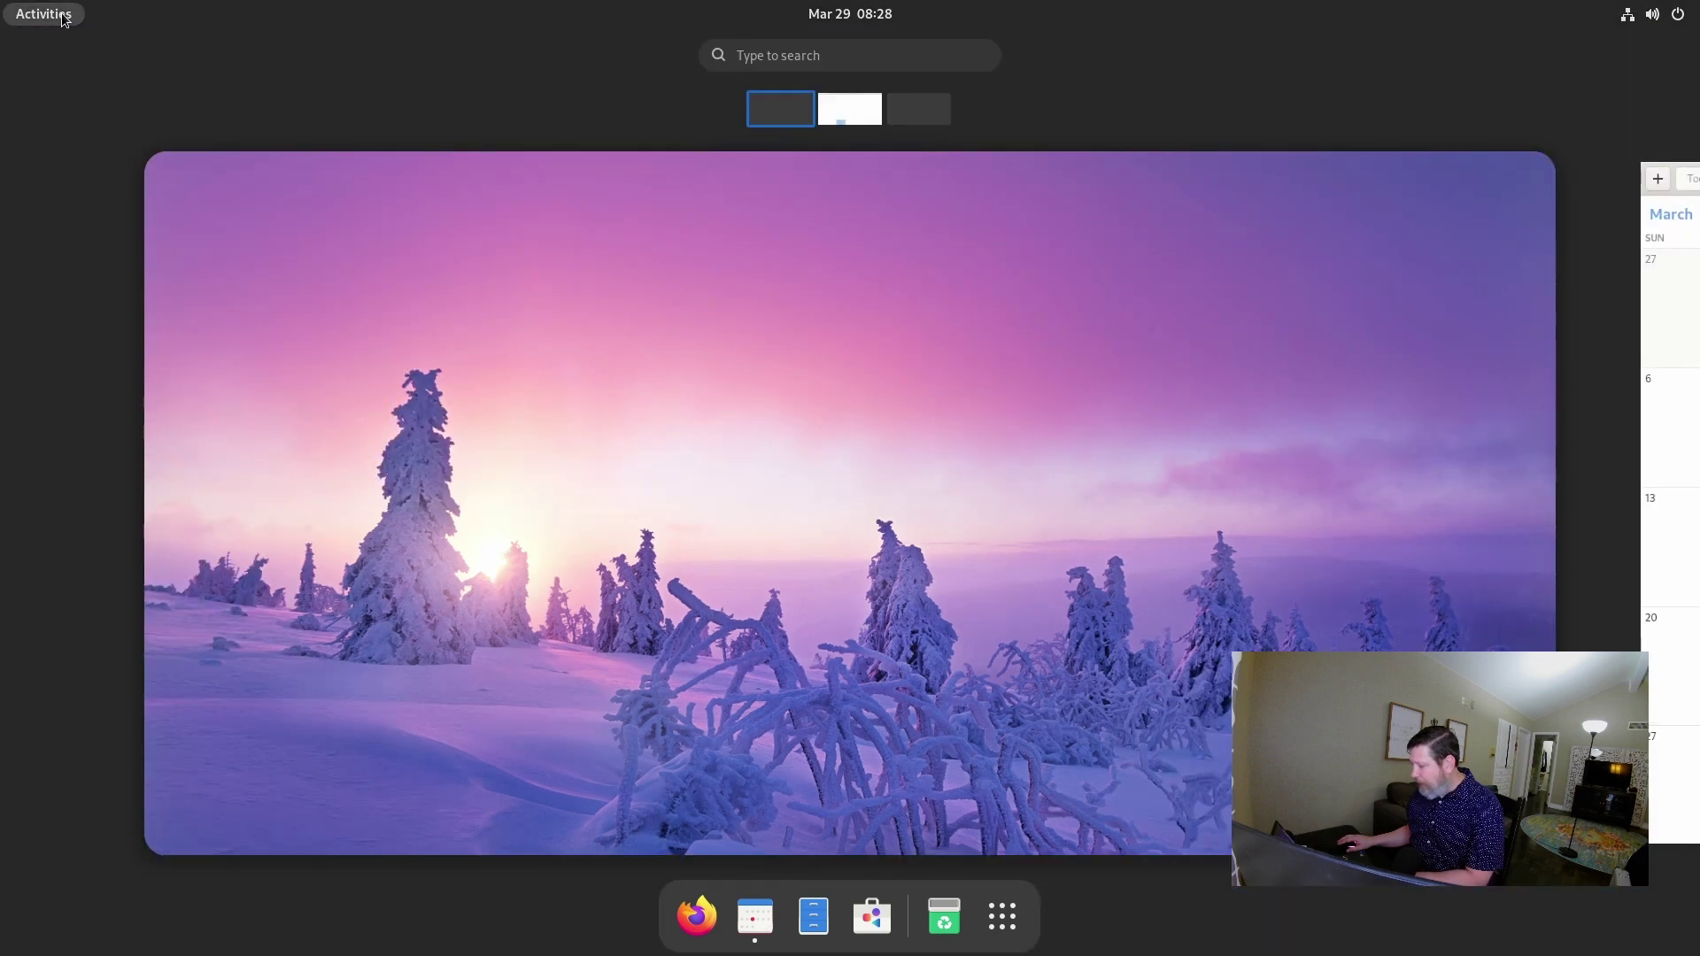
click(64, 20)
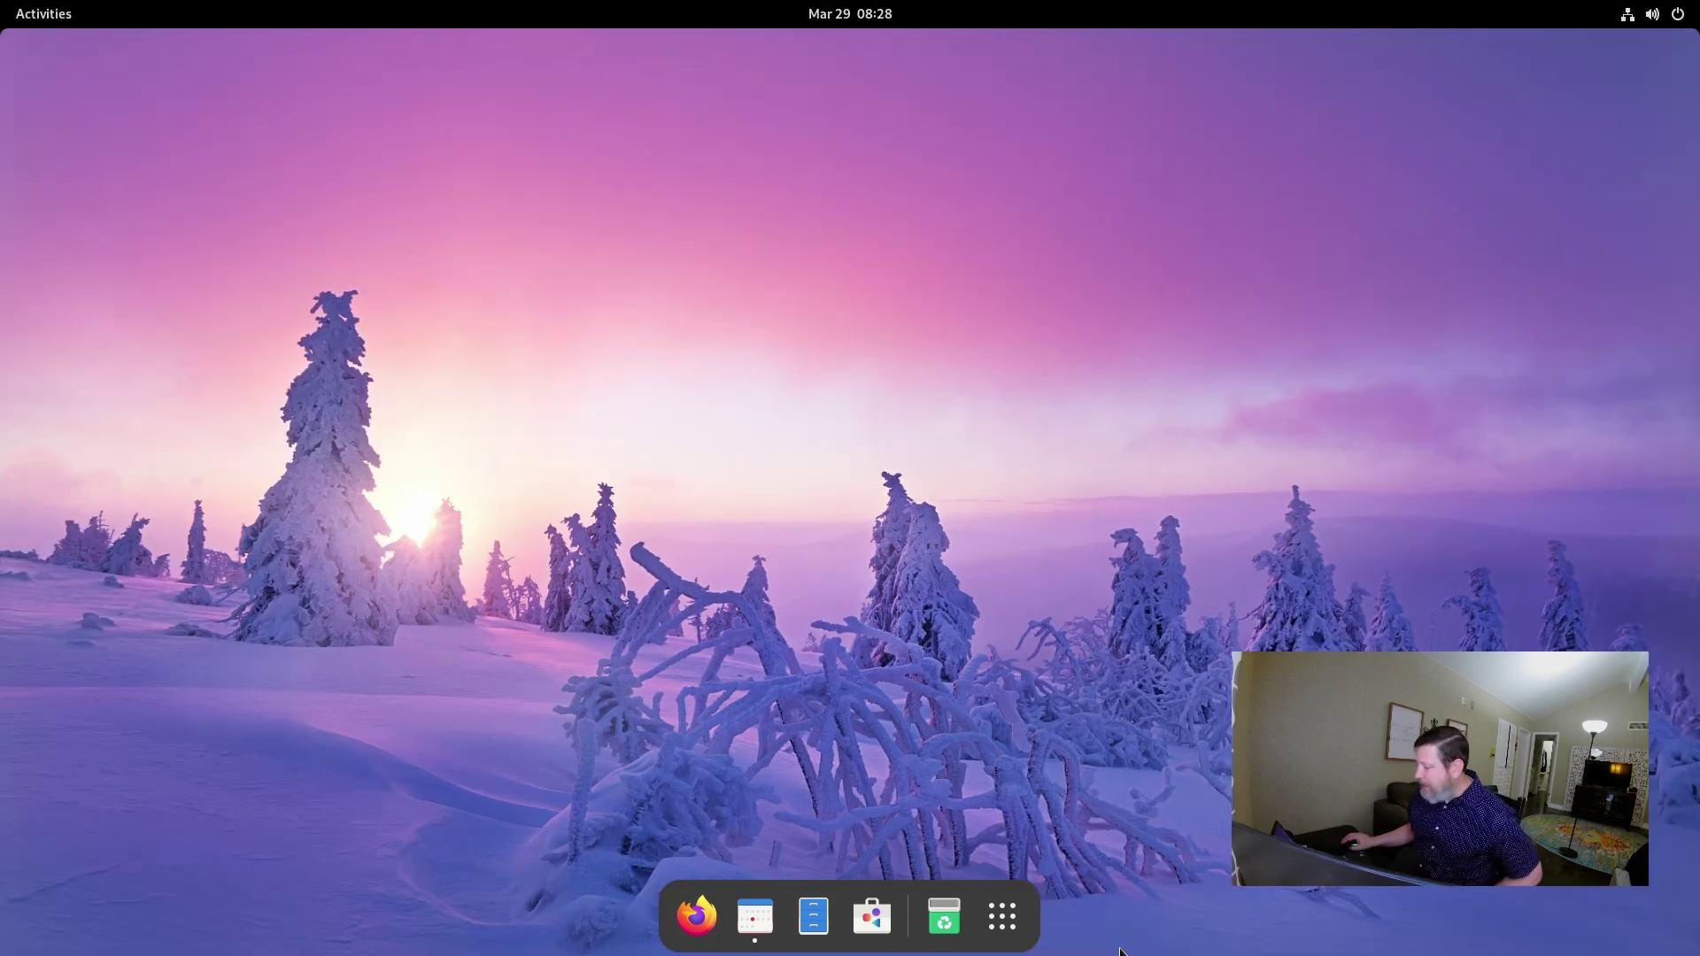
- Relaunch Firefox, view the installed extensions, then go back to the main extensions listing
click(689, 899)
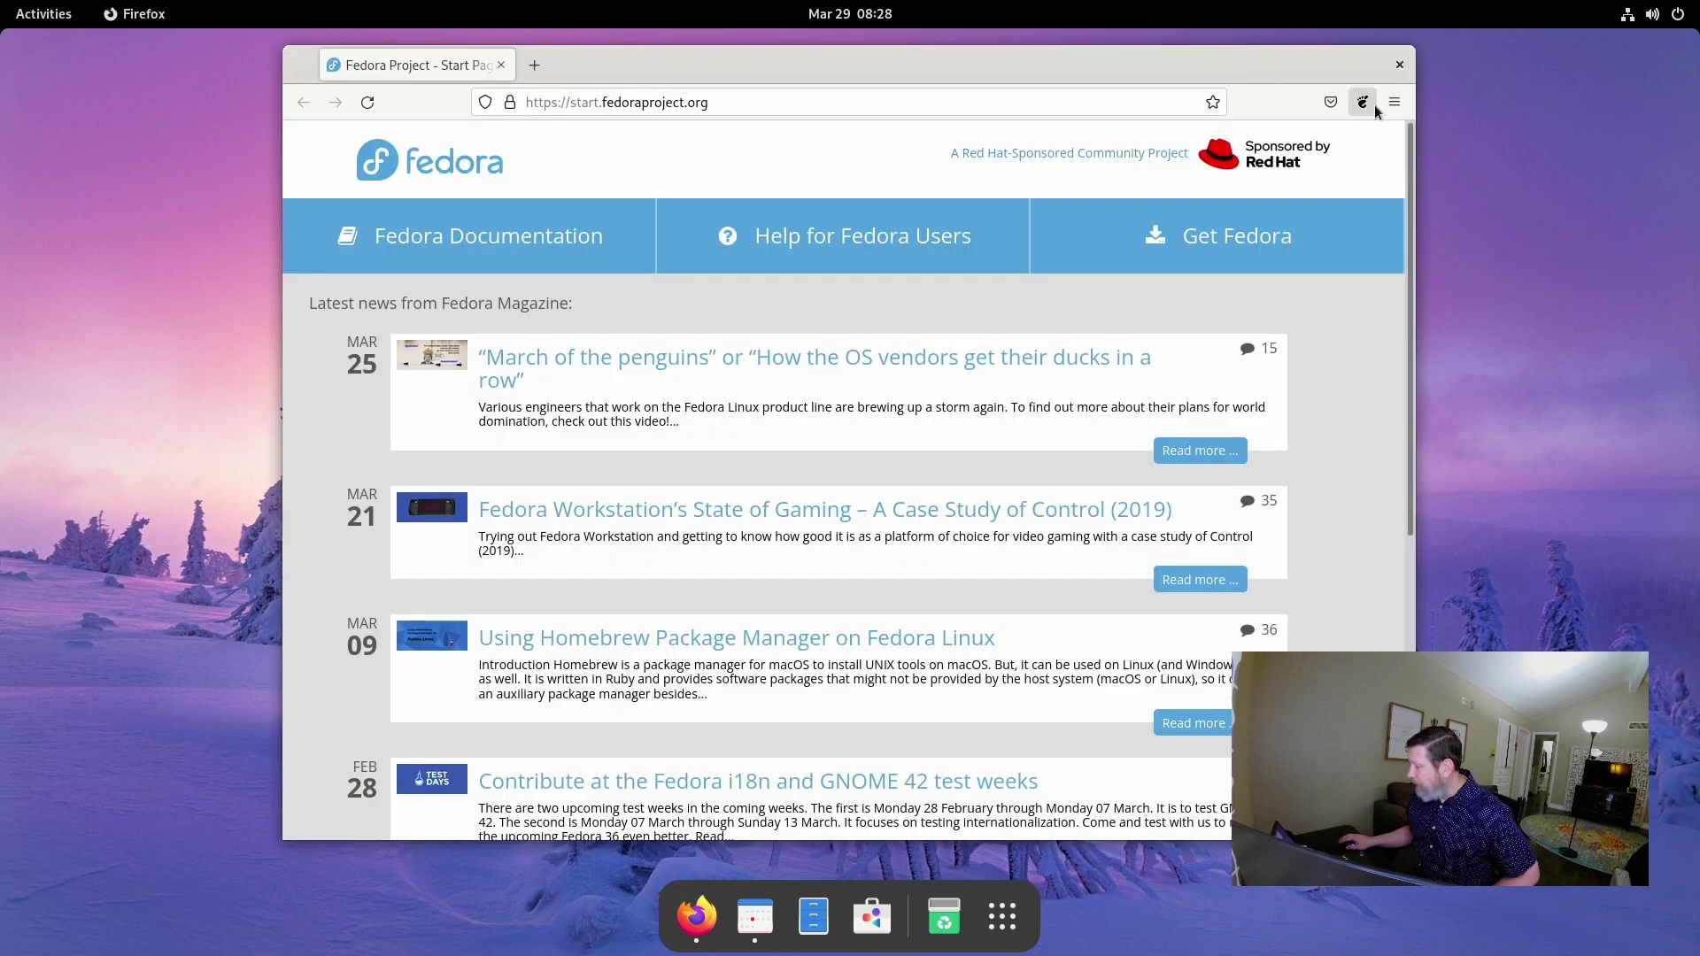
click(1363, 102)
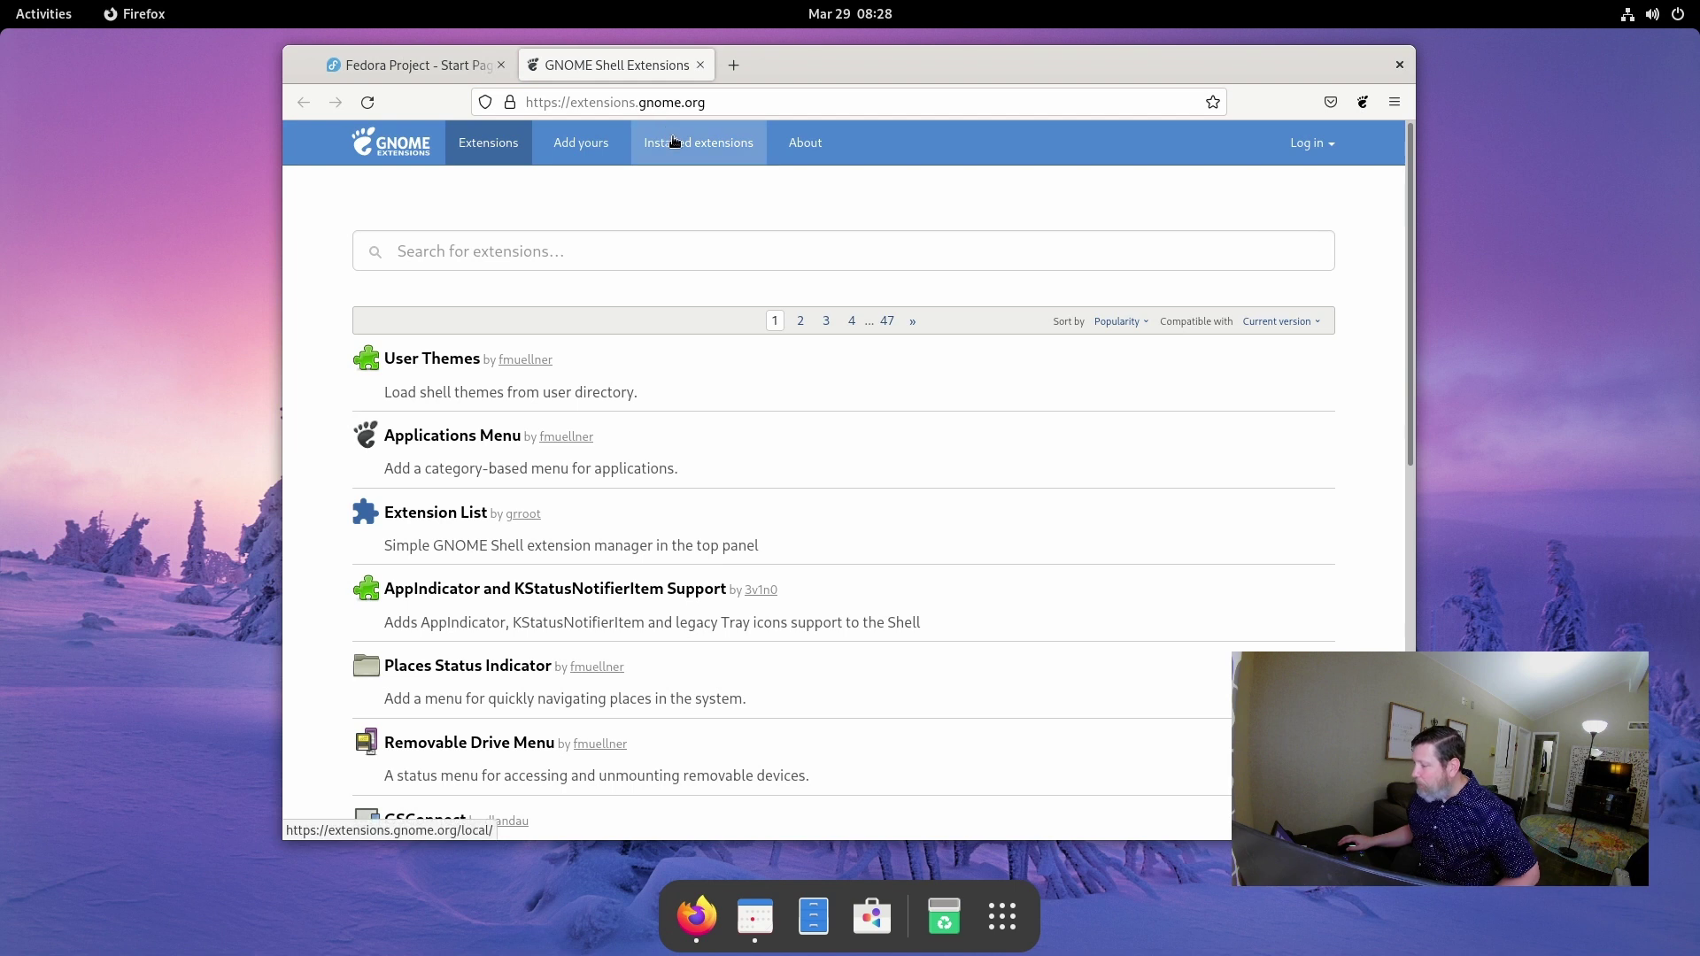
click(700, 144)
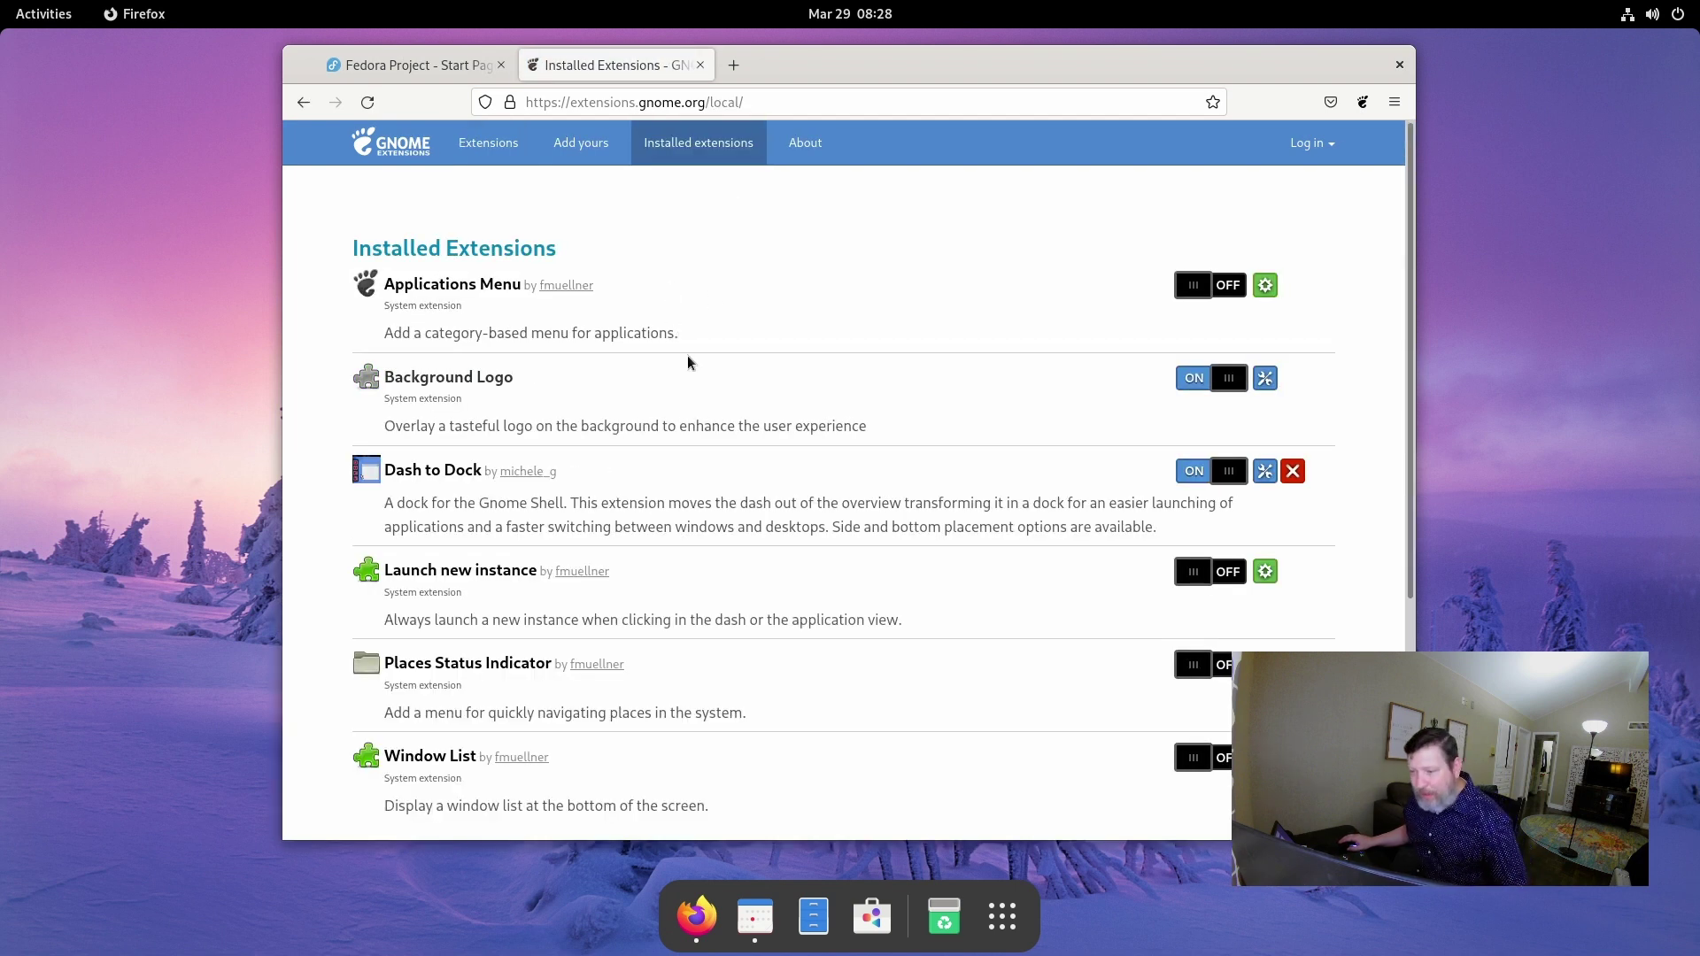
scroll(795, 459, down, 3)
key(alt+Left)
- Show page 2 of the extensions catalogue, then maximize and restore the browser window
scroll(654, 496, down, 5)
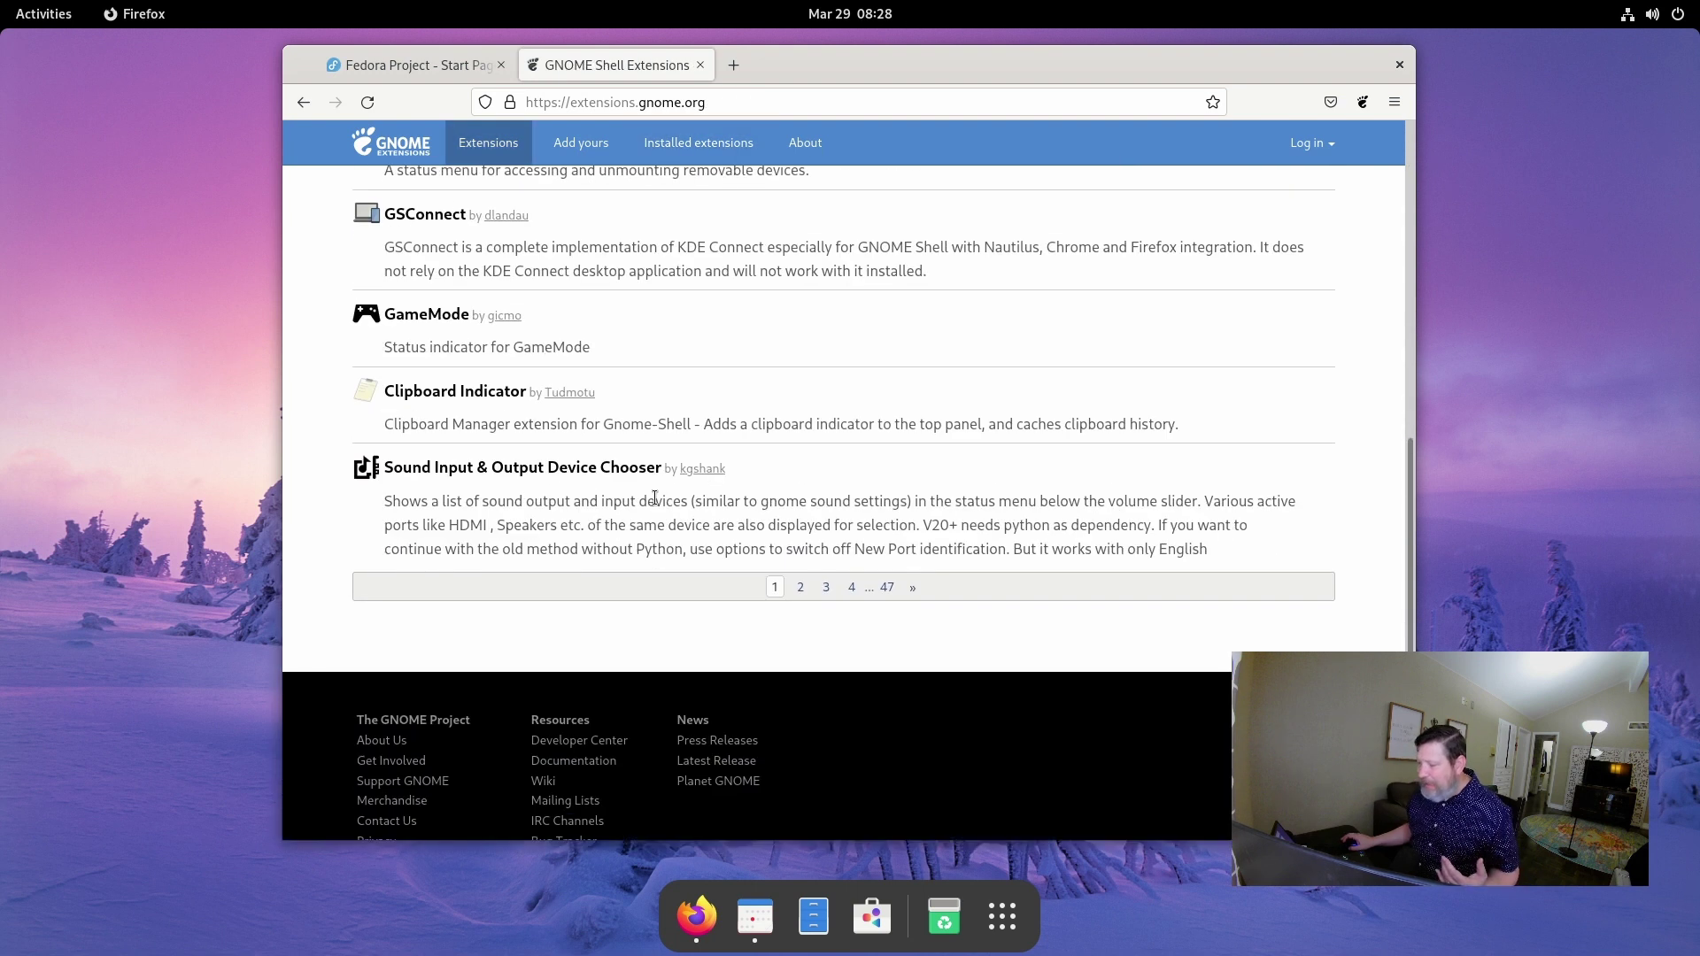
scroll(655, 498, up, 3)
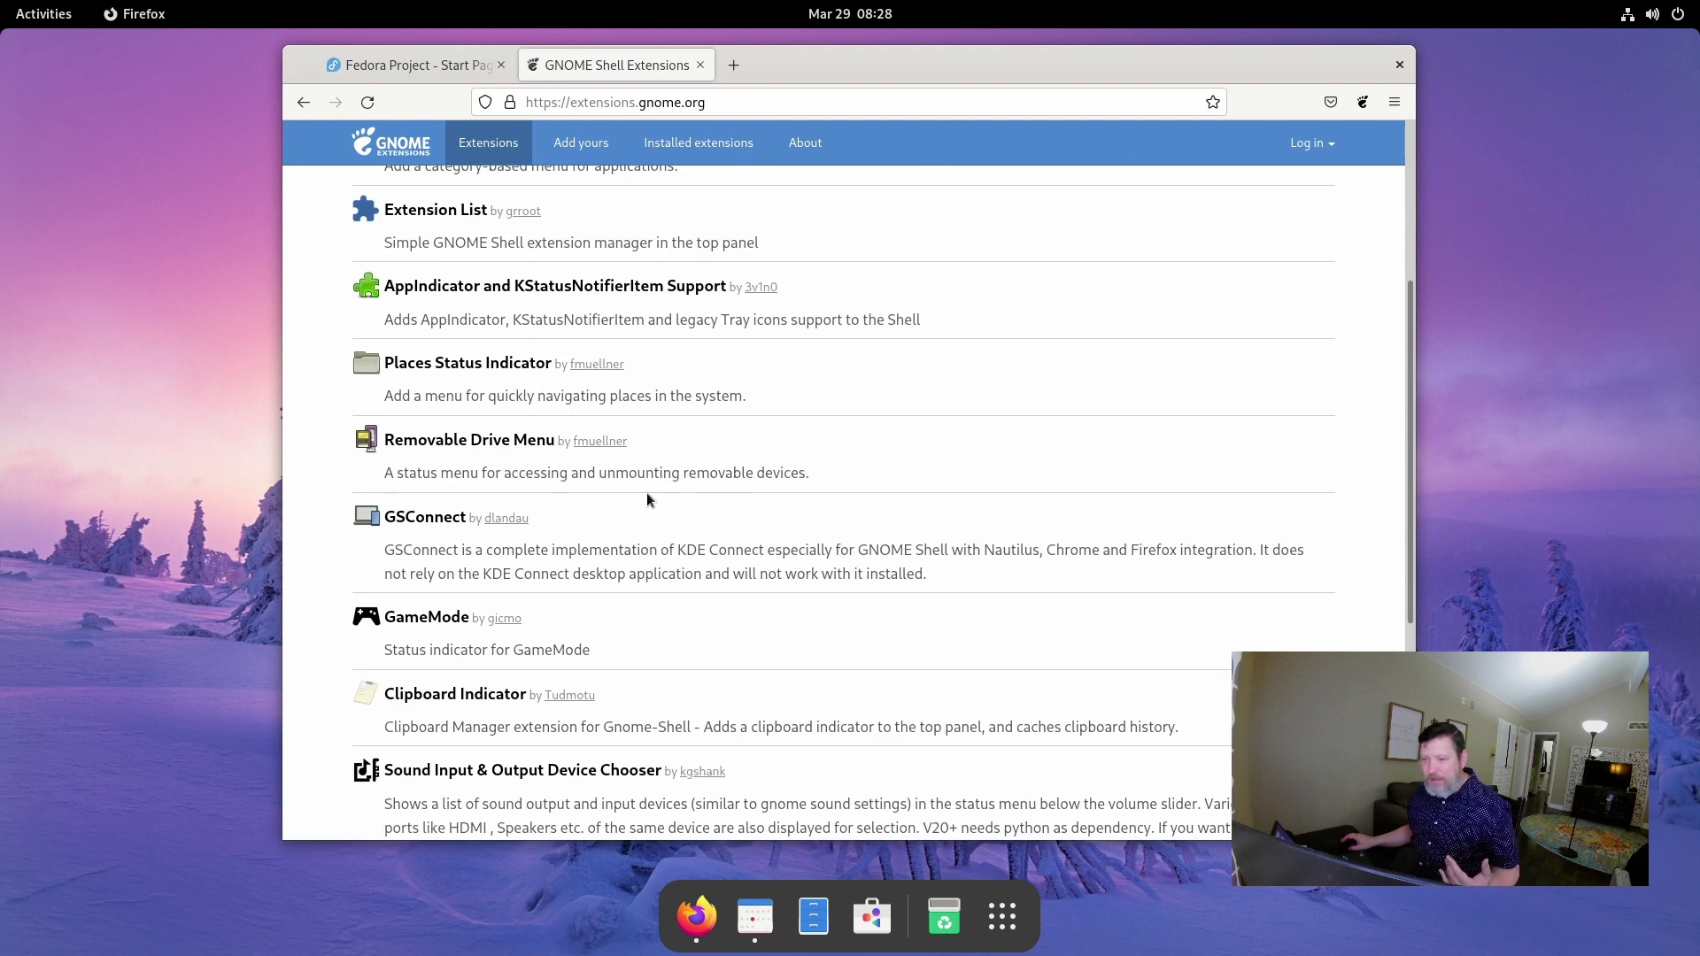
scroll(646, 492, up, 3)
scroll(640, 482, down, 7)
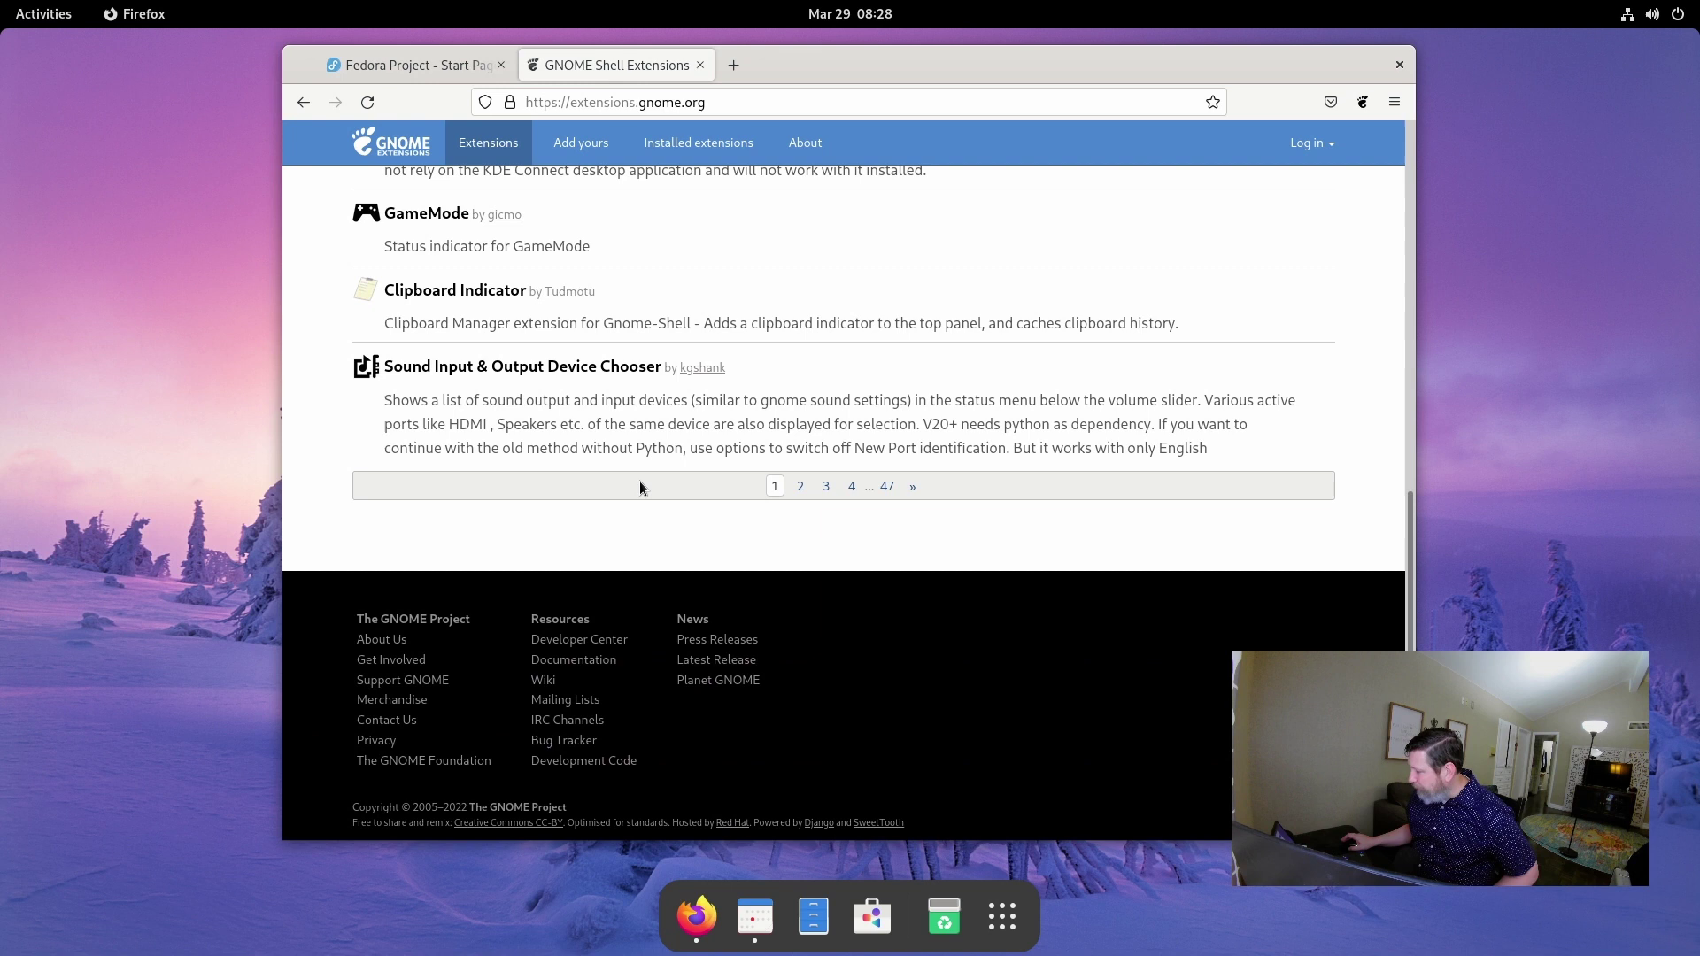
scroll(641, 487, up, 7)
scroll(637, 434, down, 7)
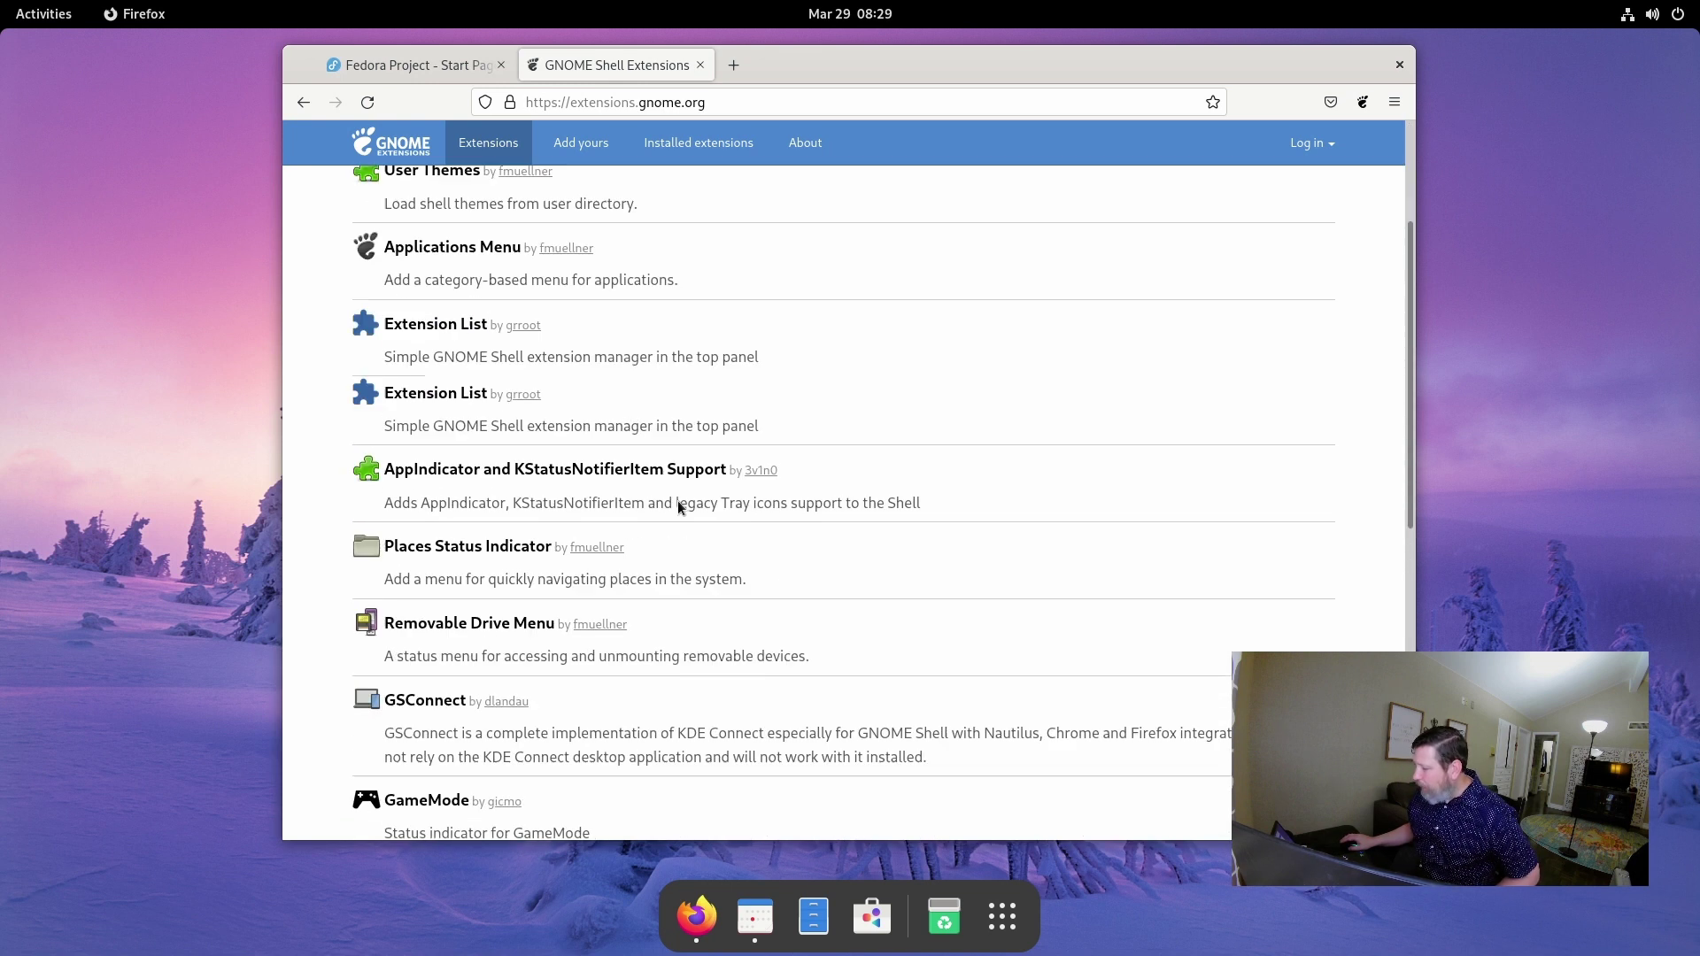
click(803, 587)
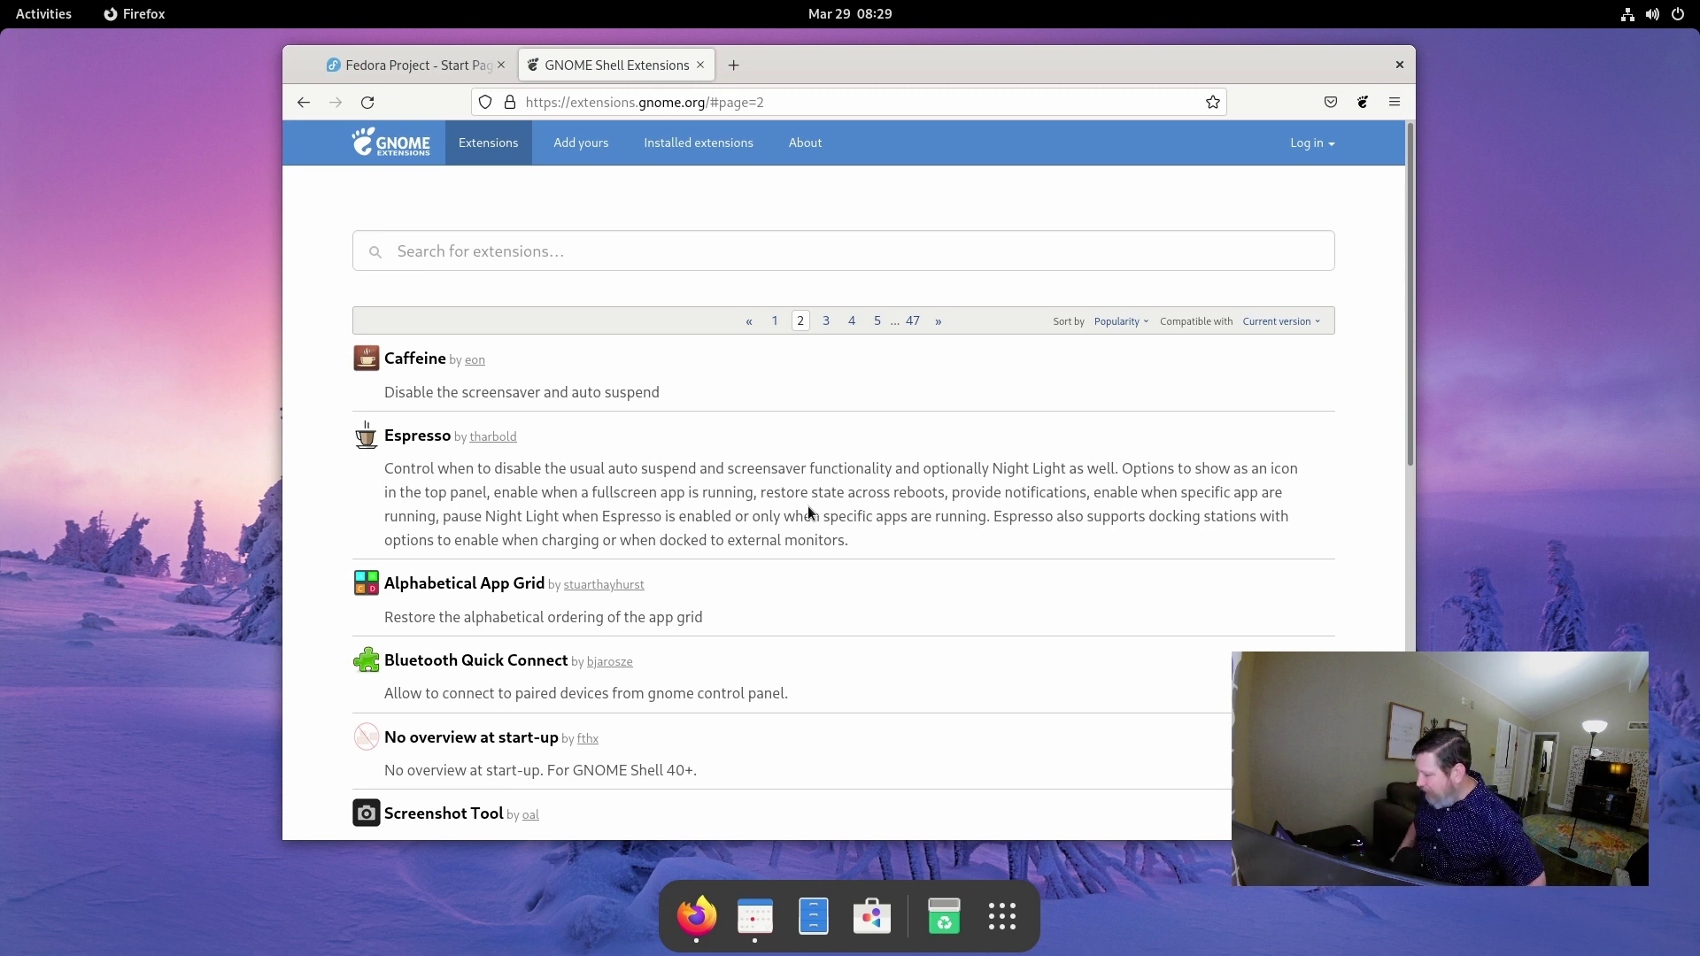
scroll(774, 452, down, 3)
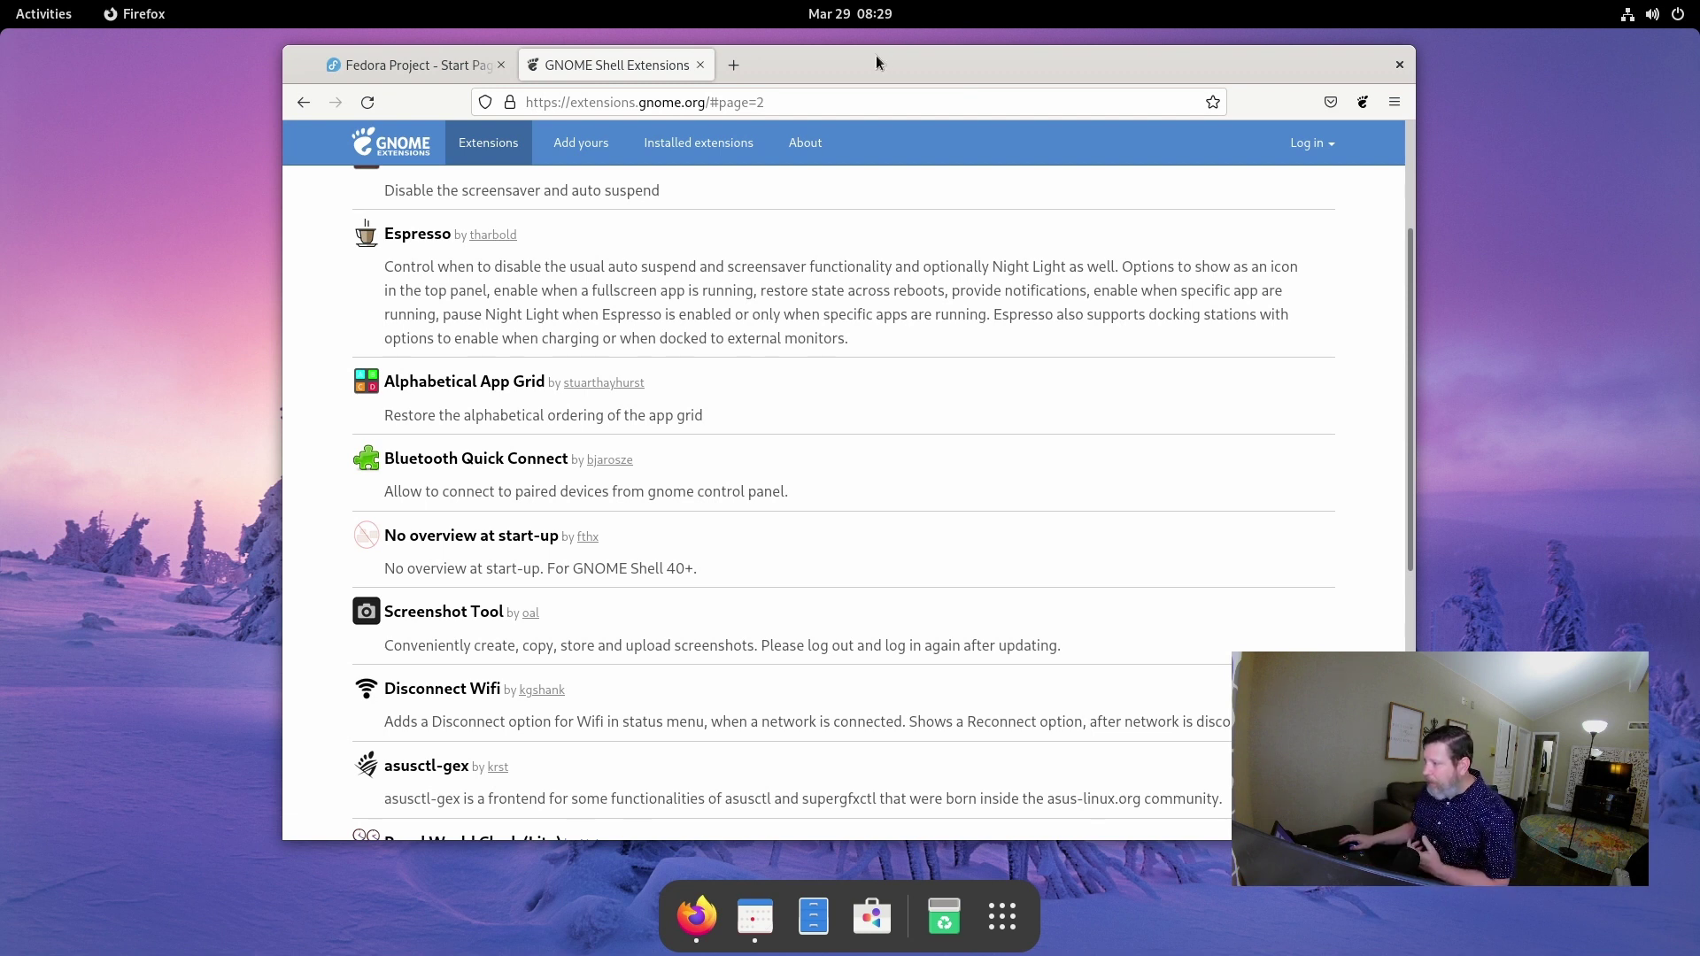
drag(875, 62, 867, 19)
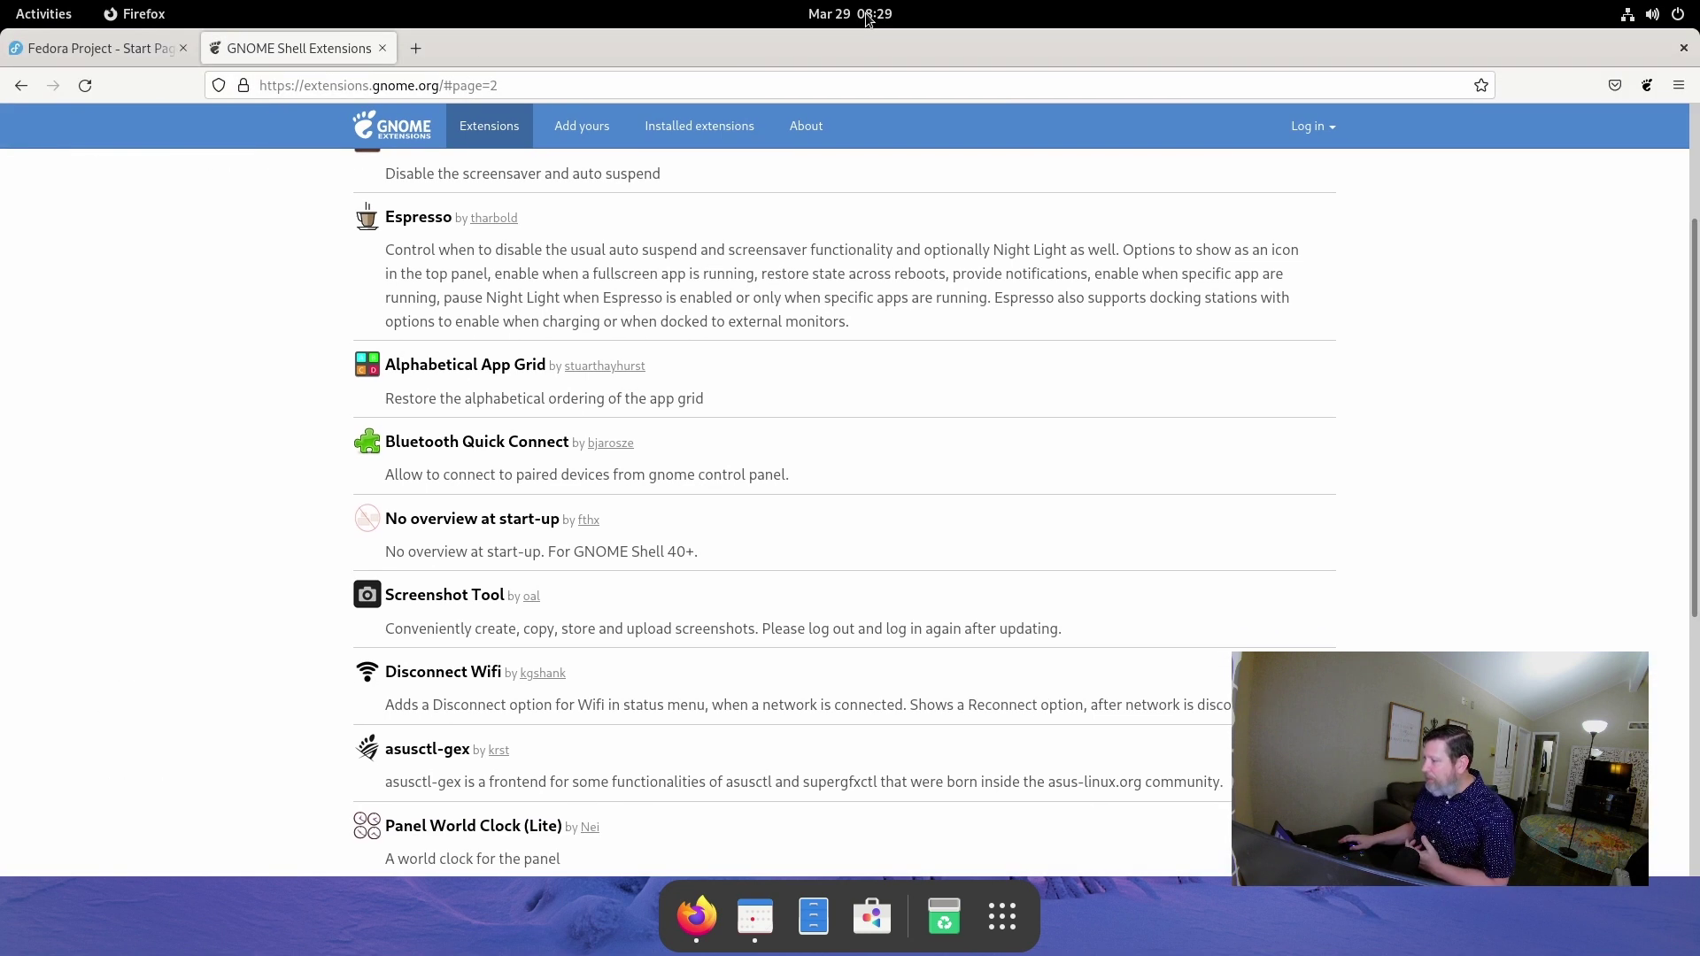
double_click(725, 55)
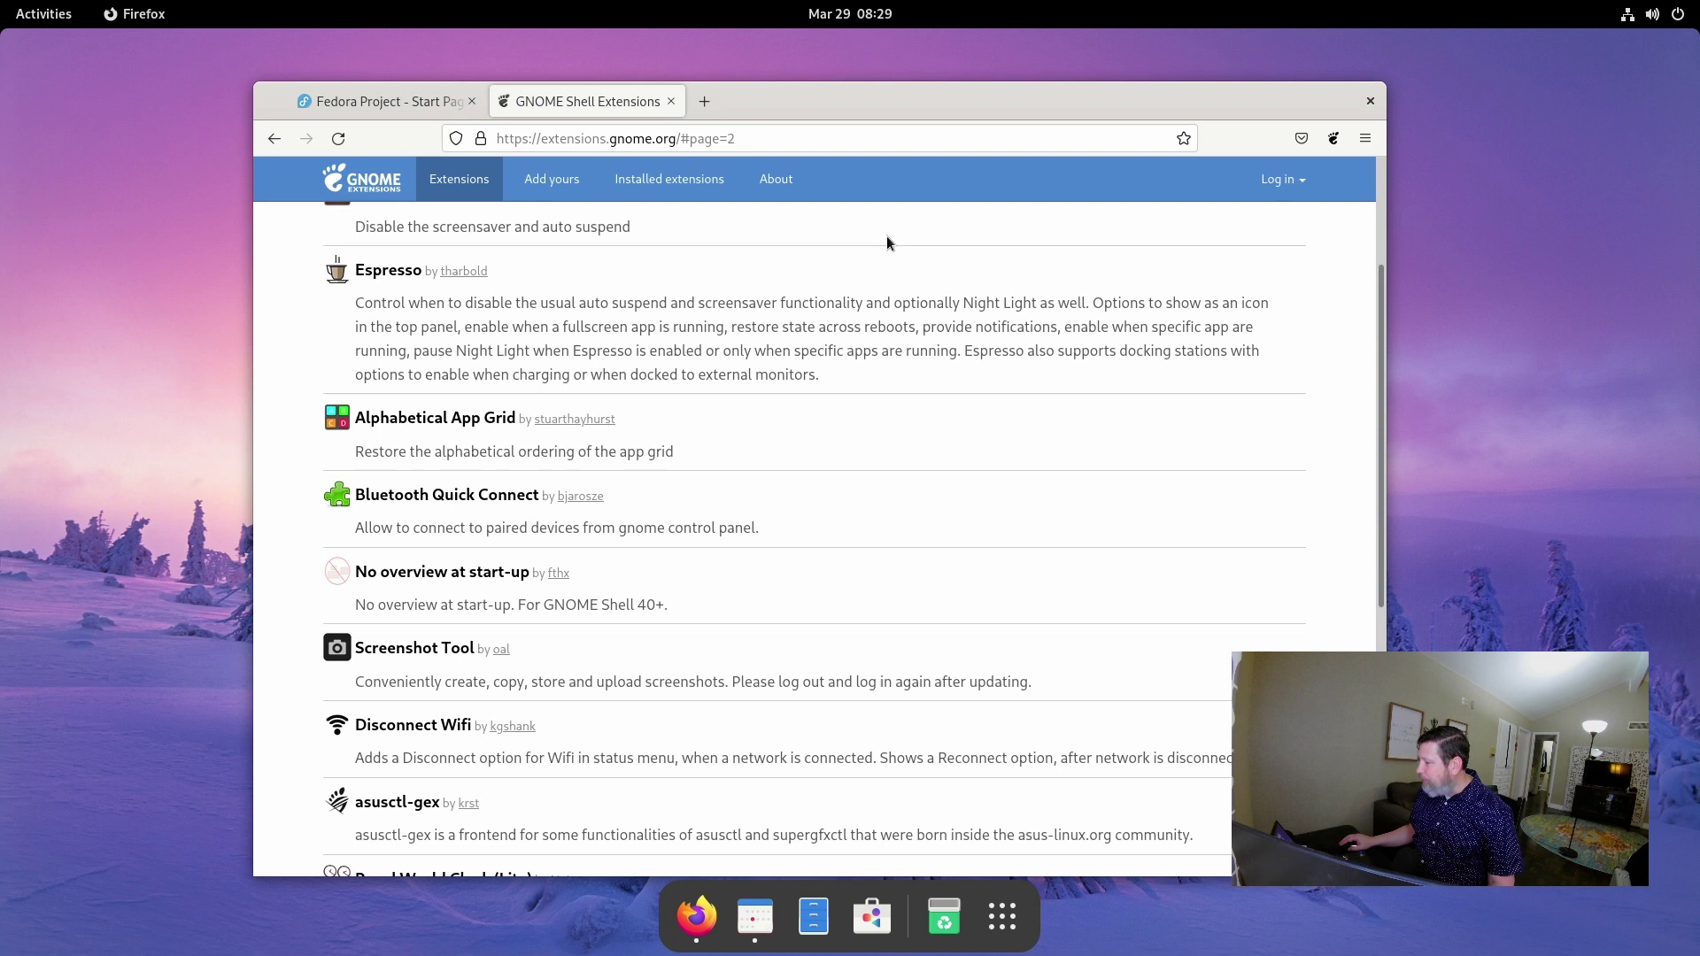
- In Dash to Dock settings, try right and left positions, return the dock to the bottom, and review intelligent autohide
click(635, 180)
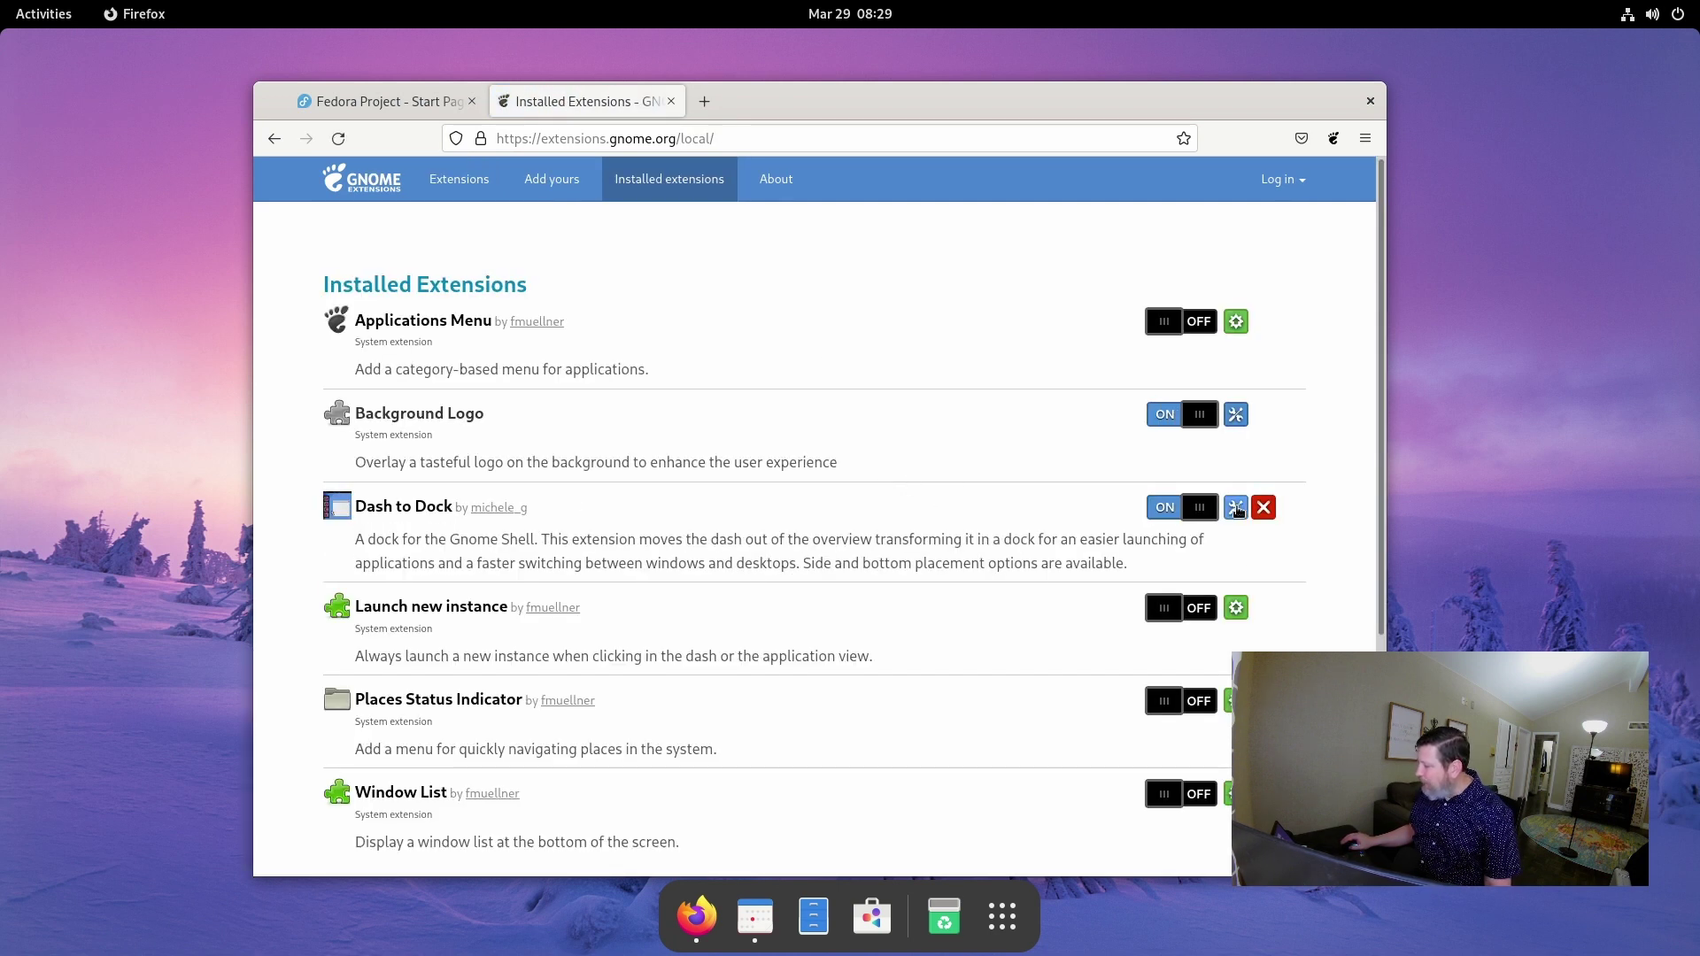
click(1236, 508)
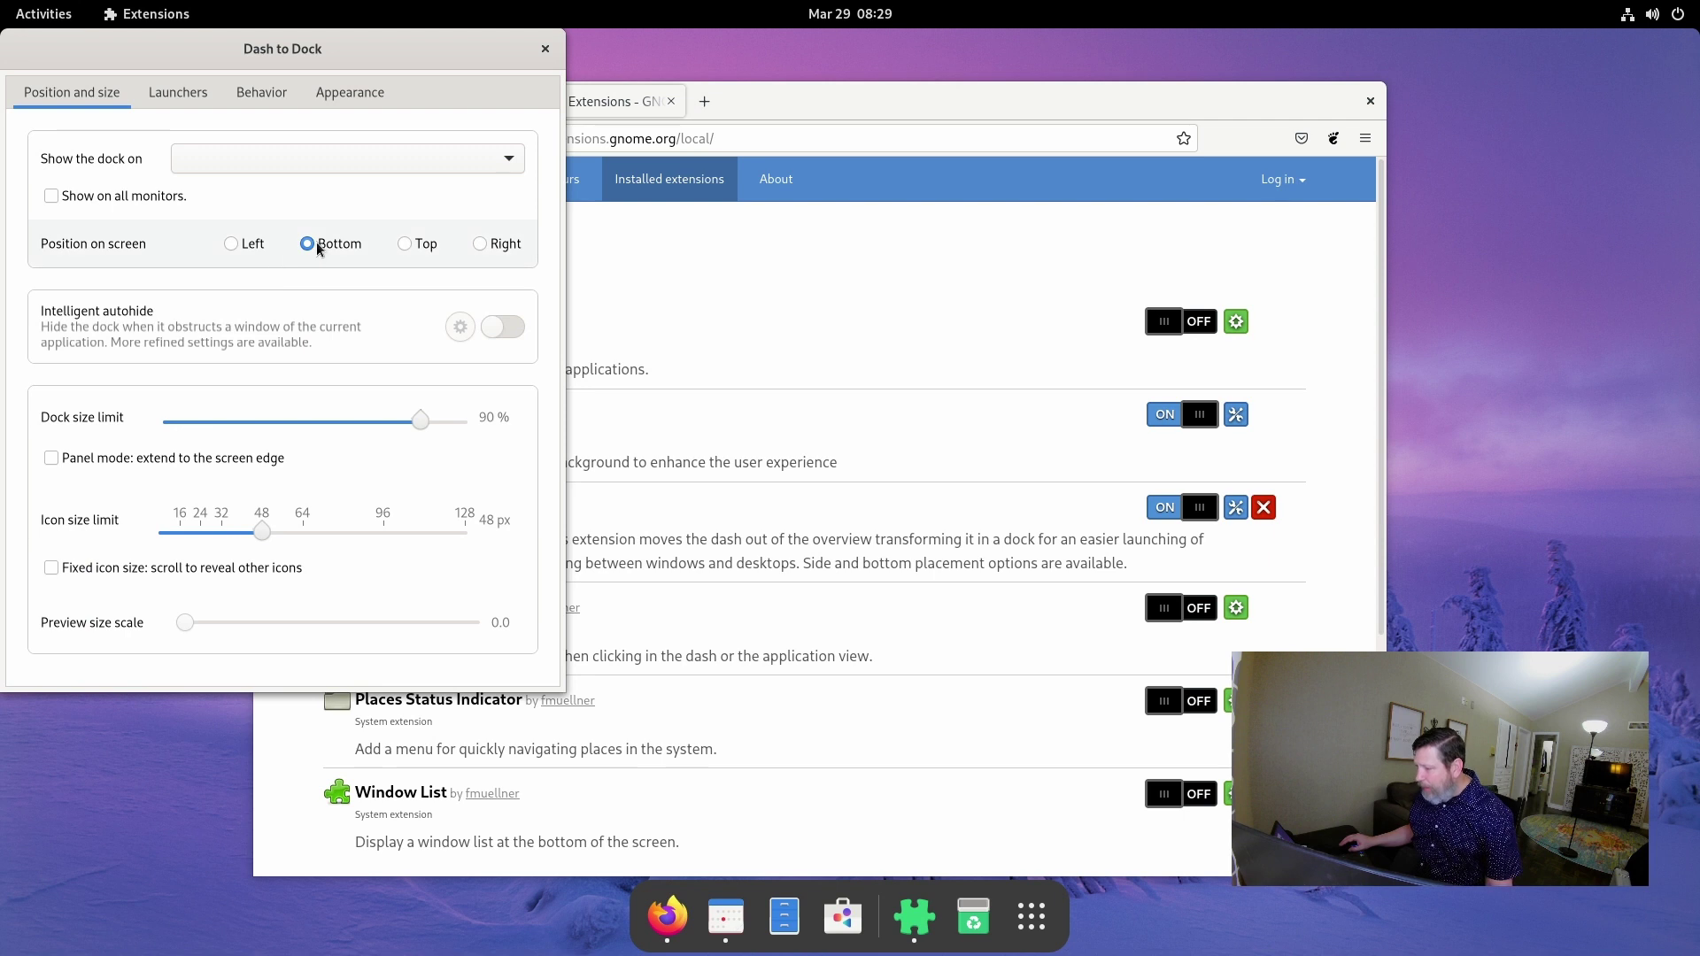
click(482, 245)
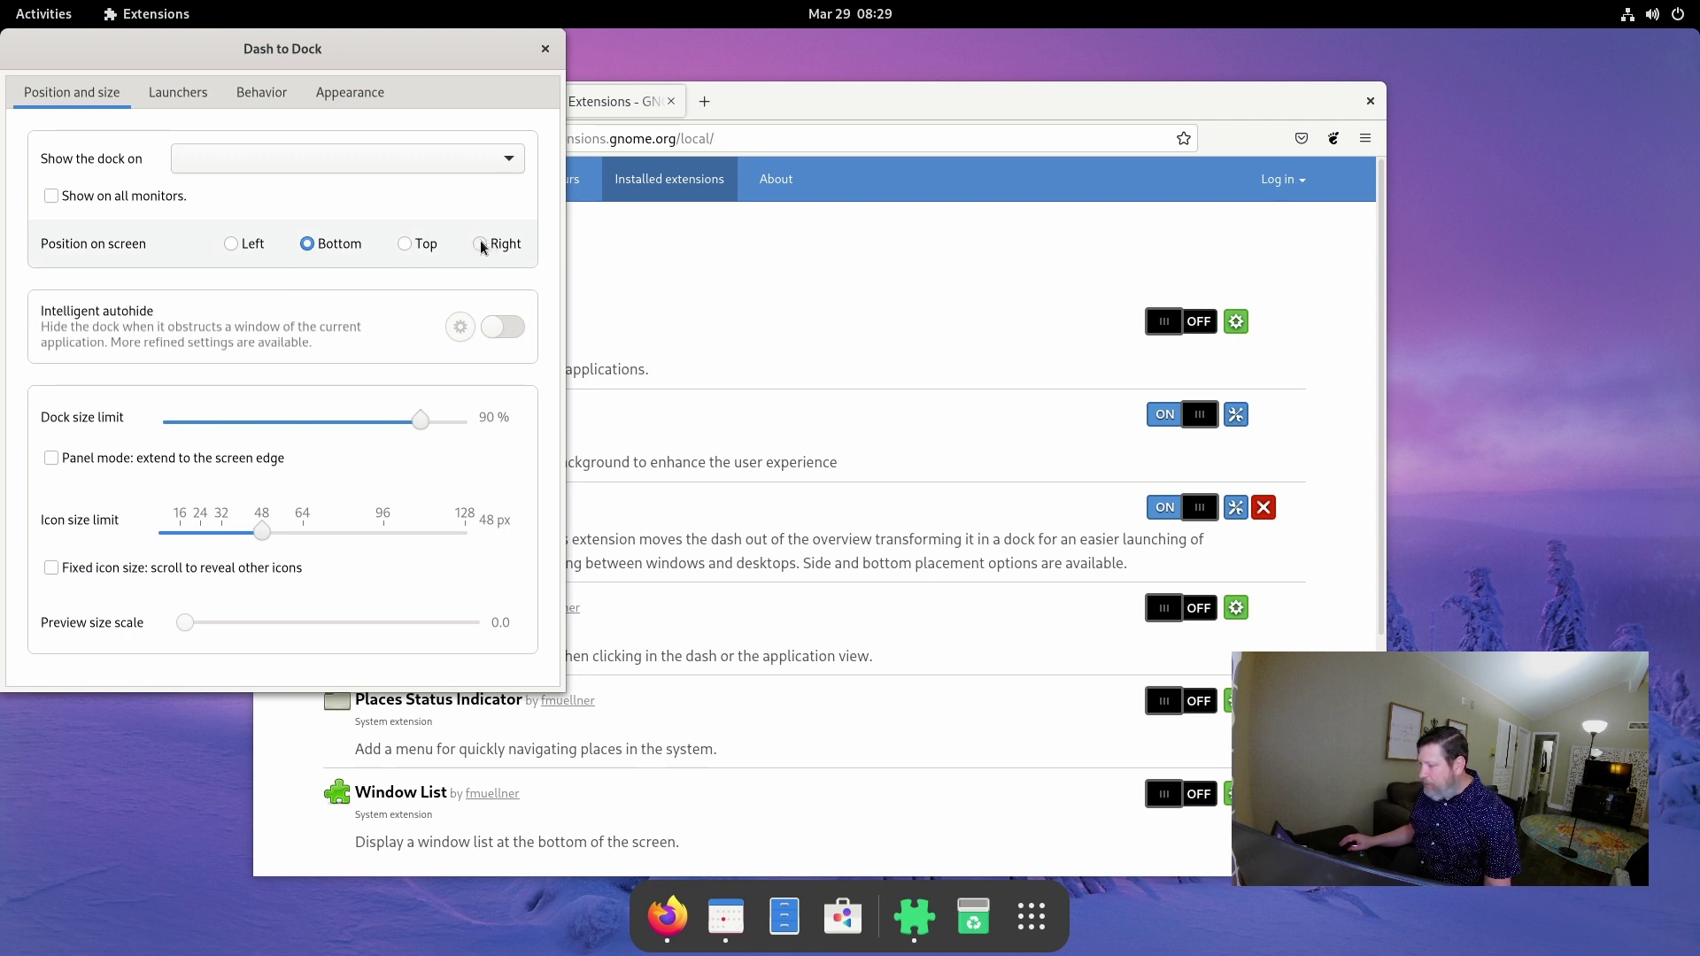
click(230, 245)
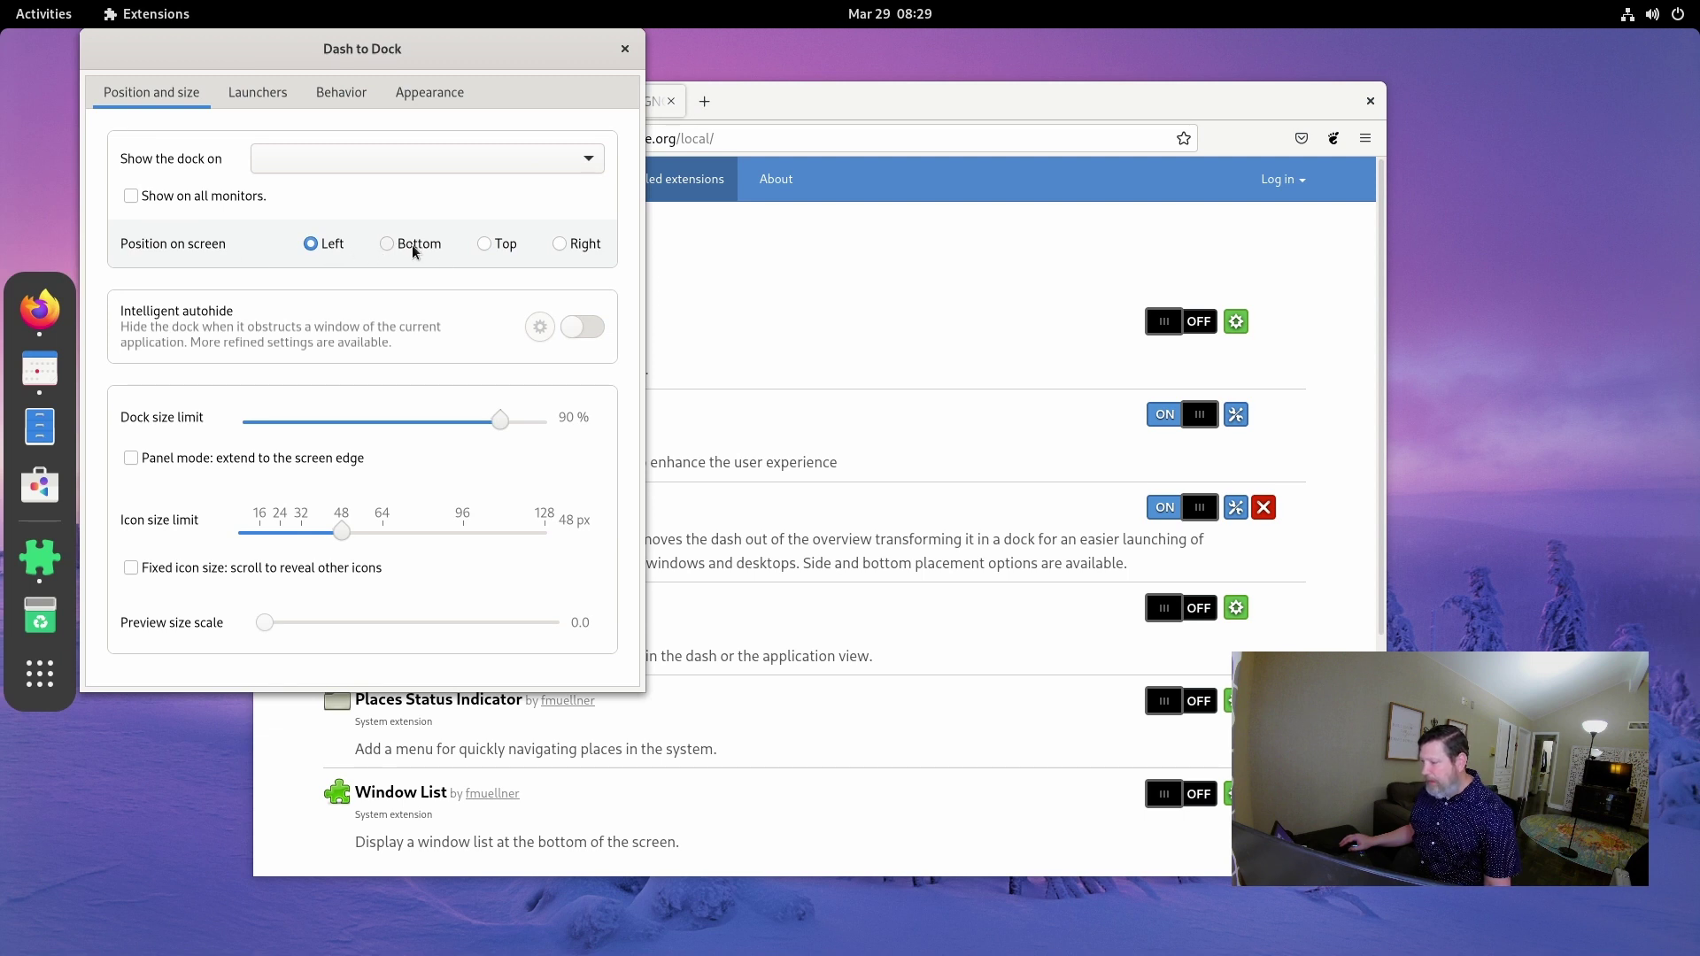
click(388, 244)
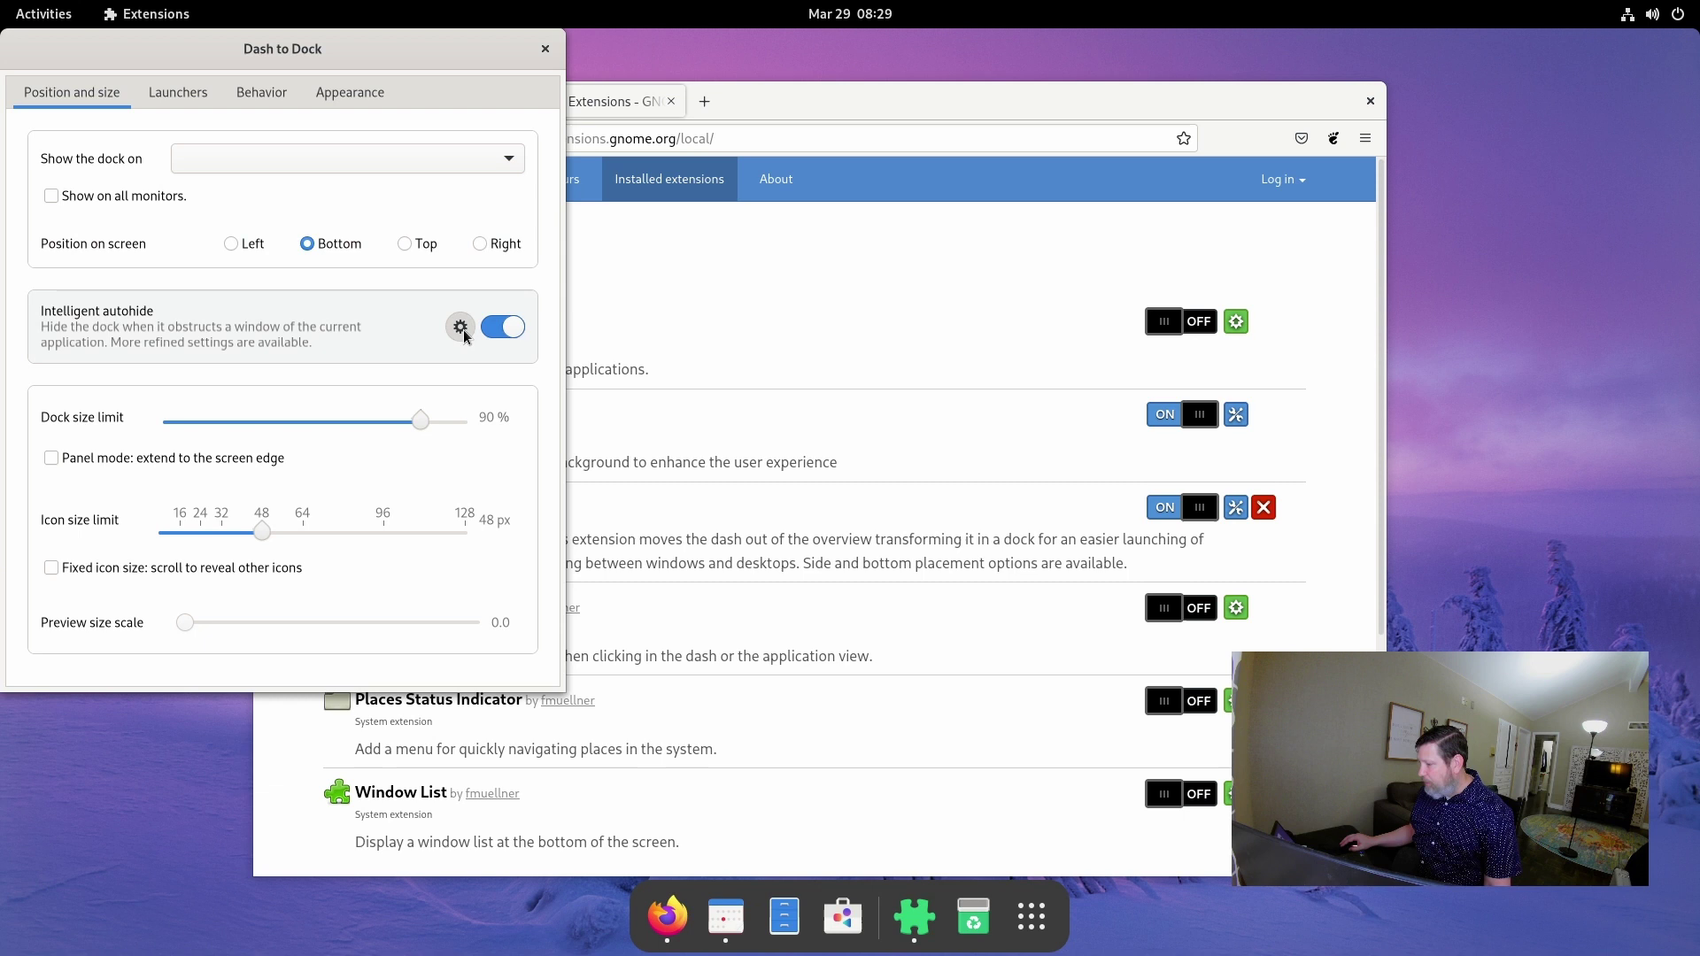
click(461, 327)
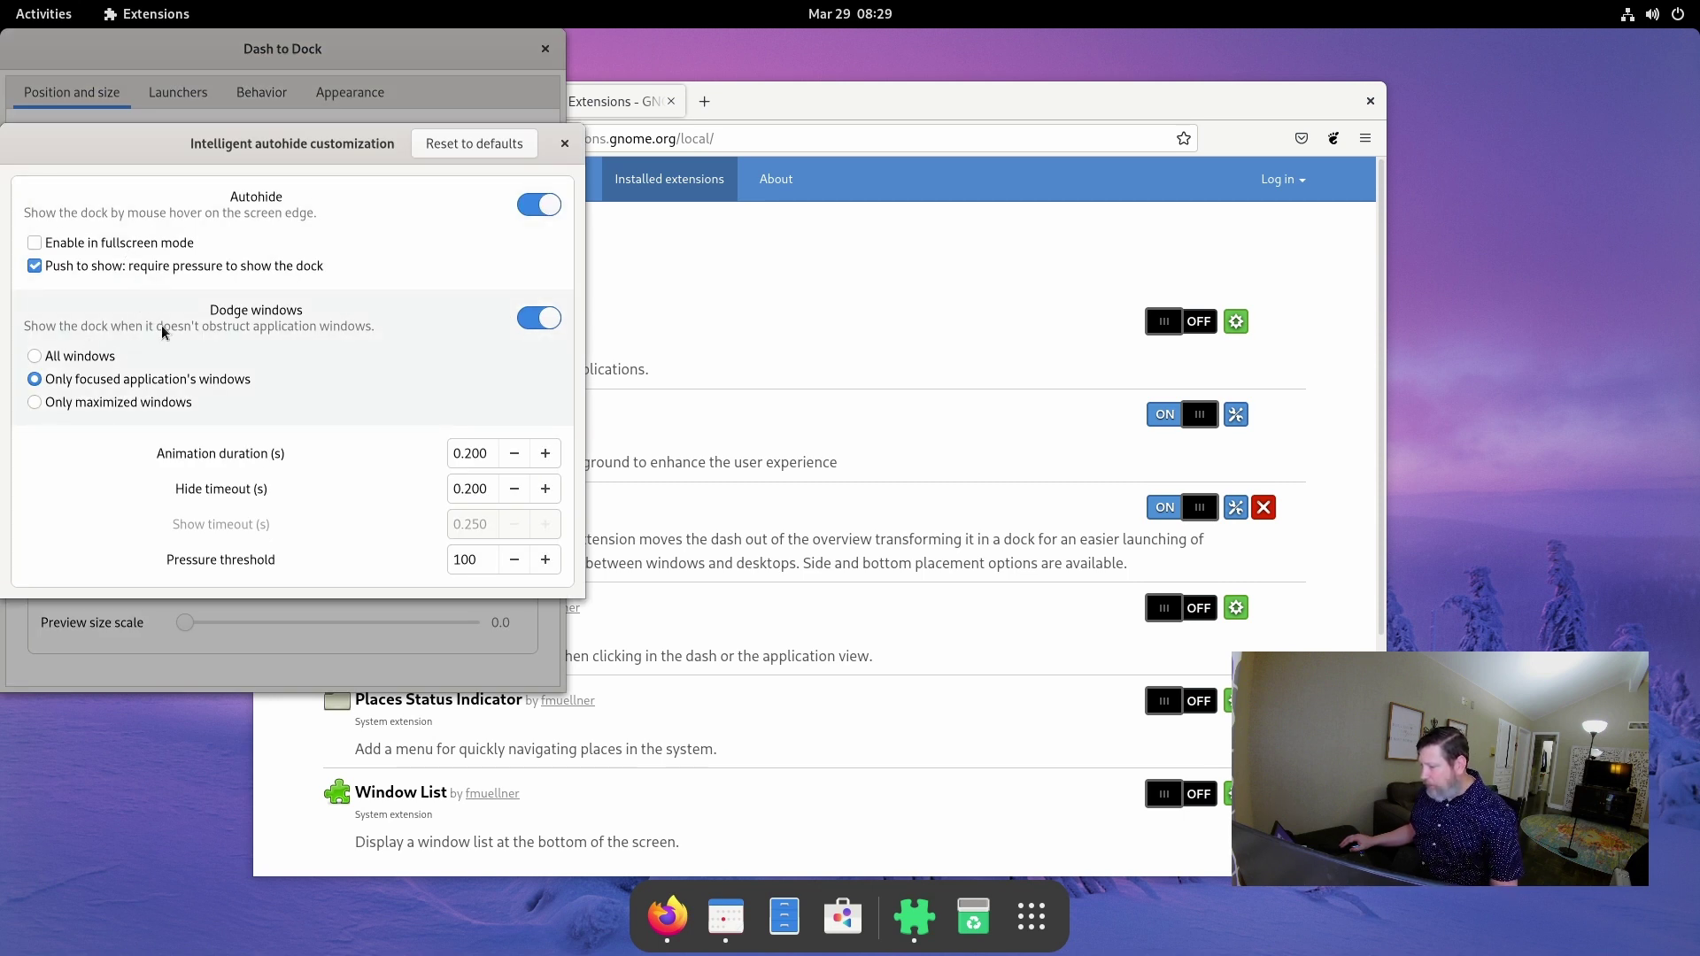
click(566, 144)
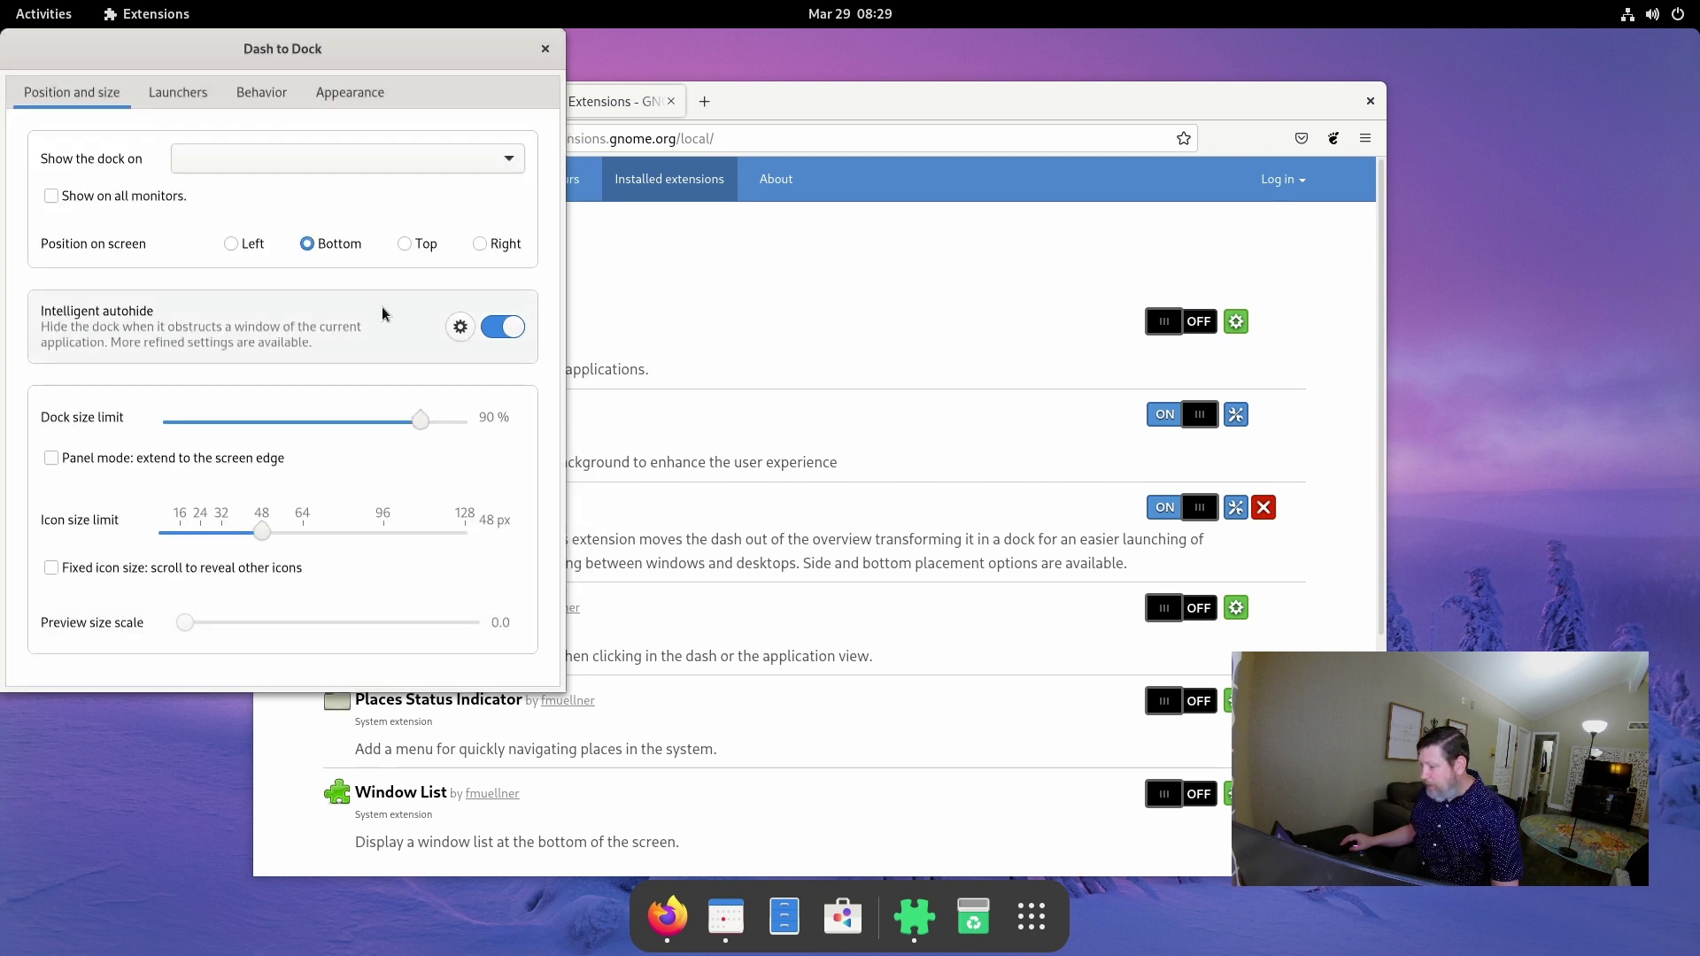
- Set the dash background opacity to Fixed at 0% in Appearance, then close the settings
click(191, 94)
click(244, 95)
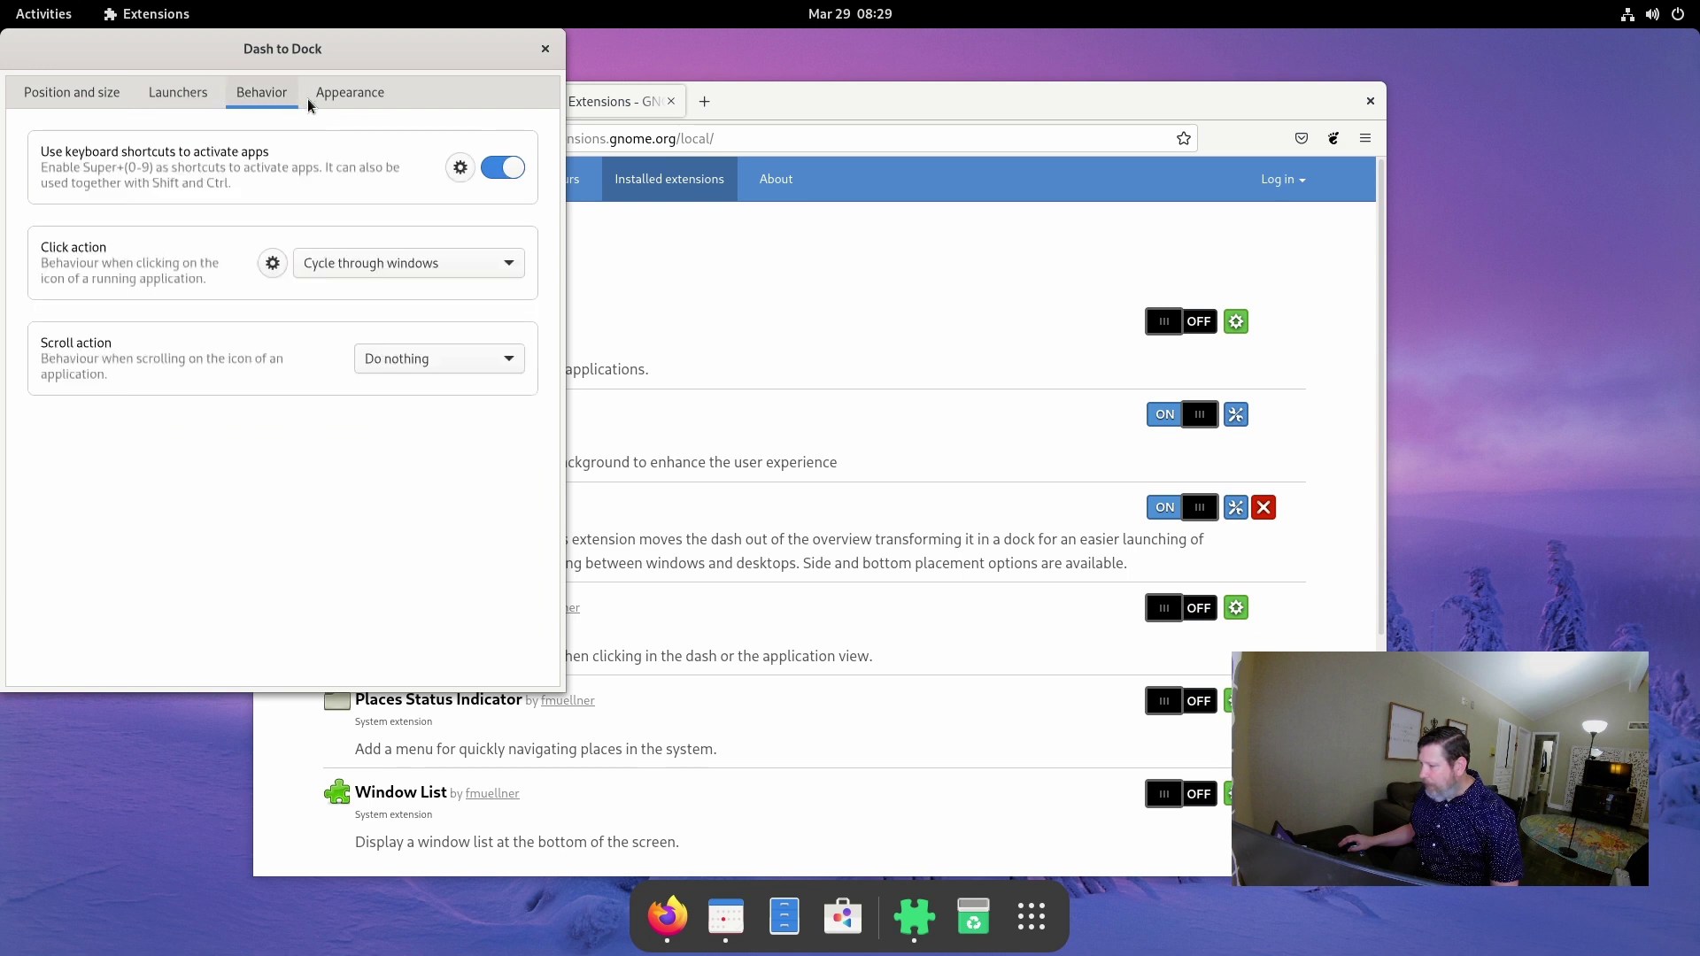
click(351, 92)
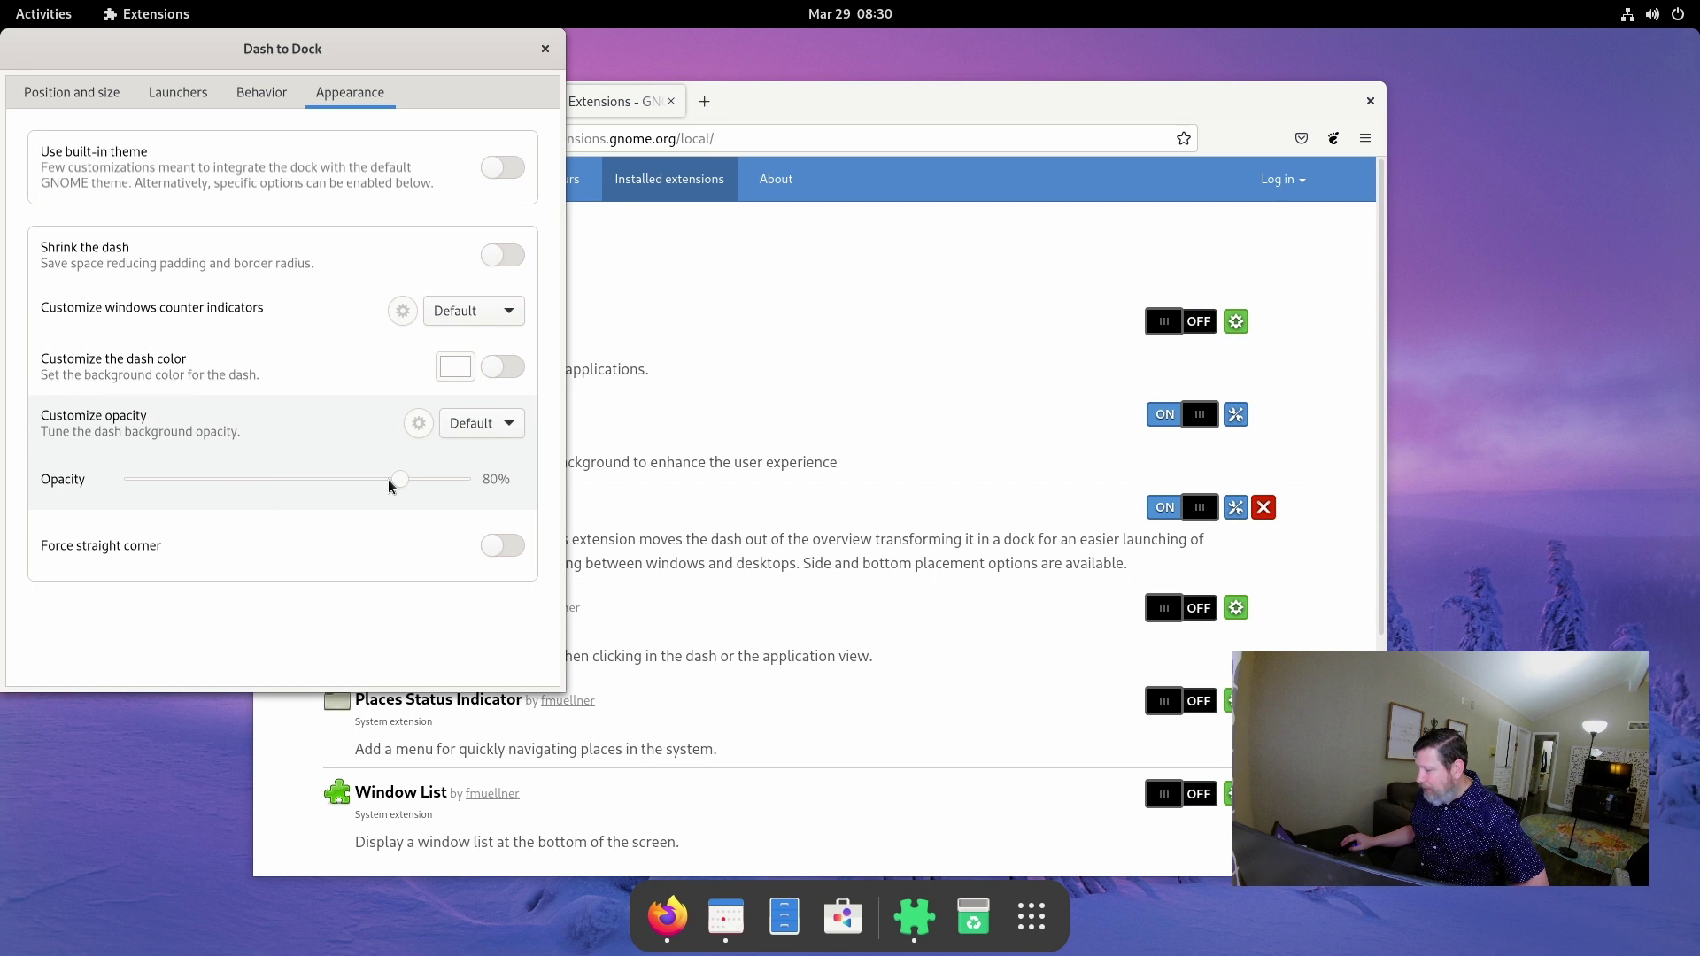
click(501, 434)
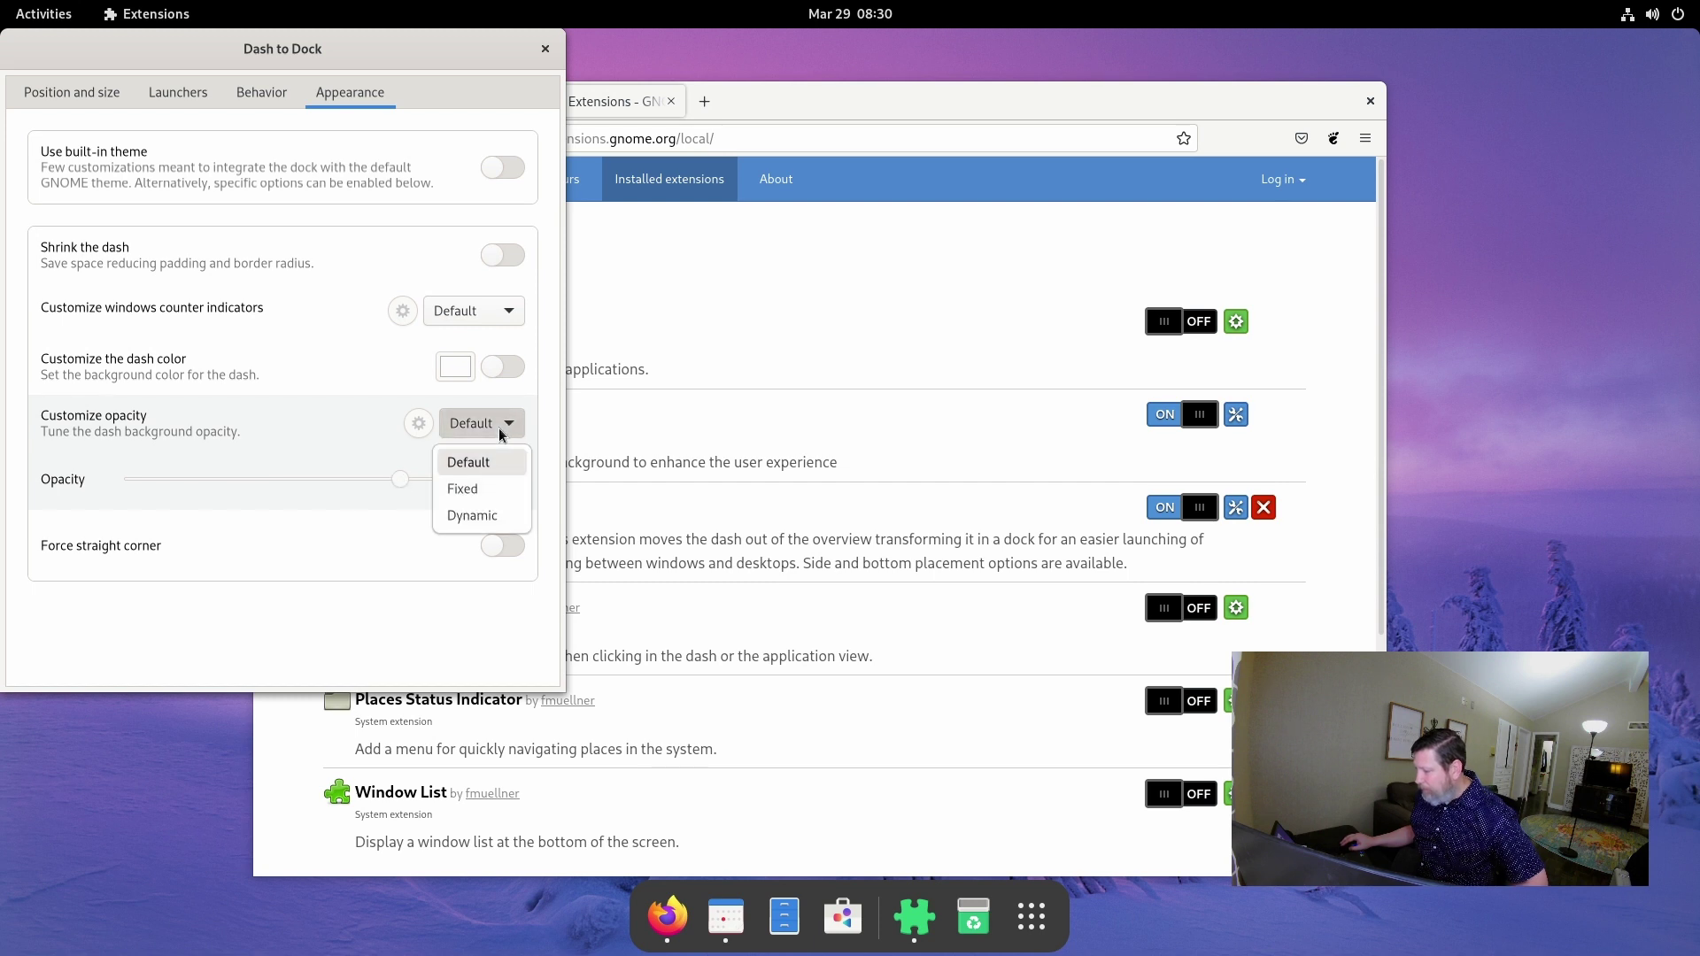
click(464, 489)
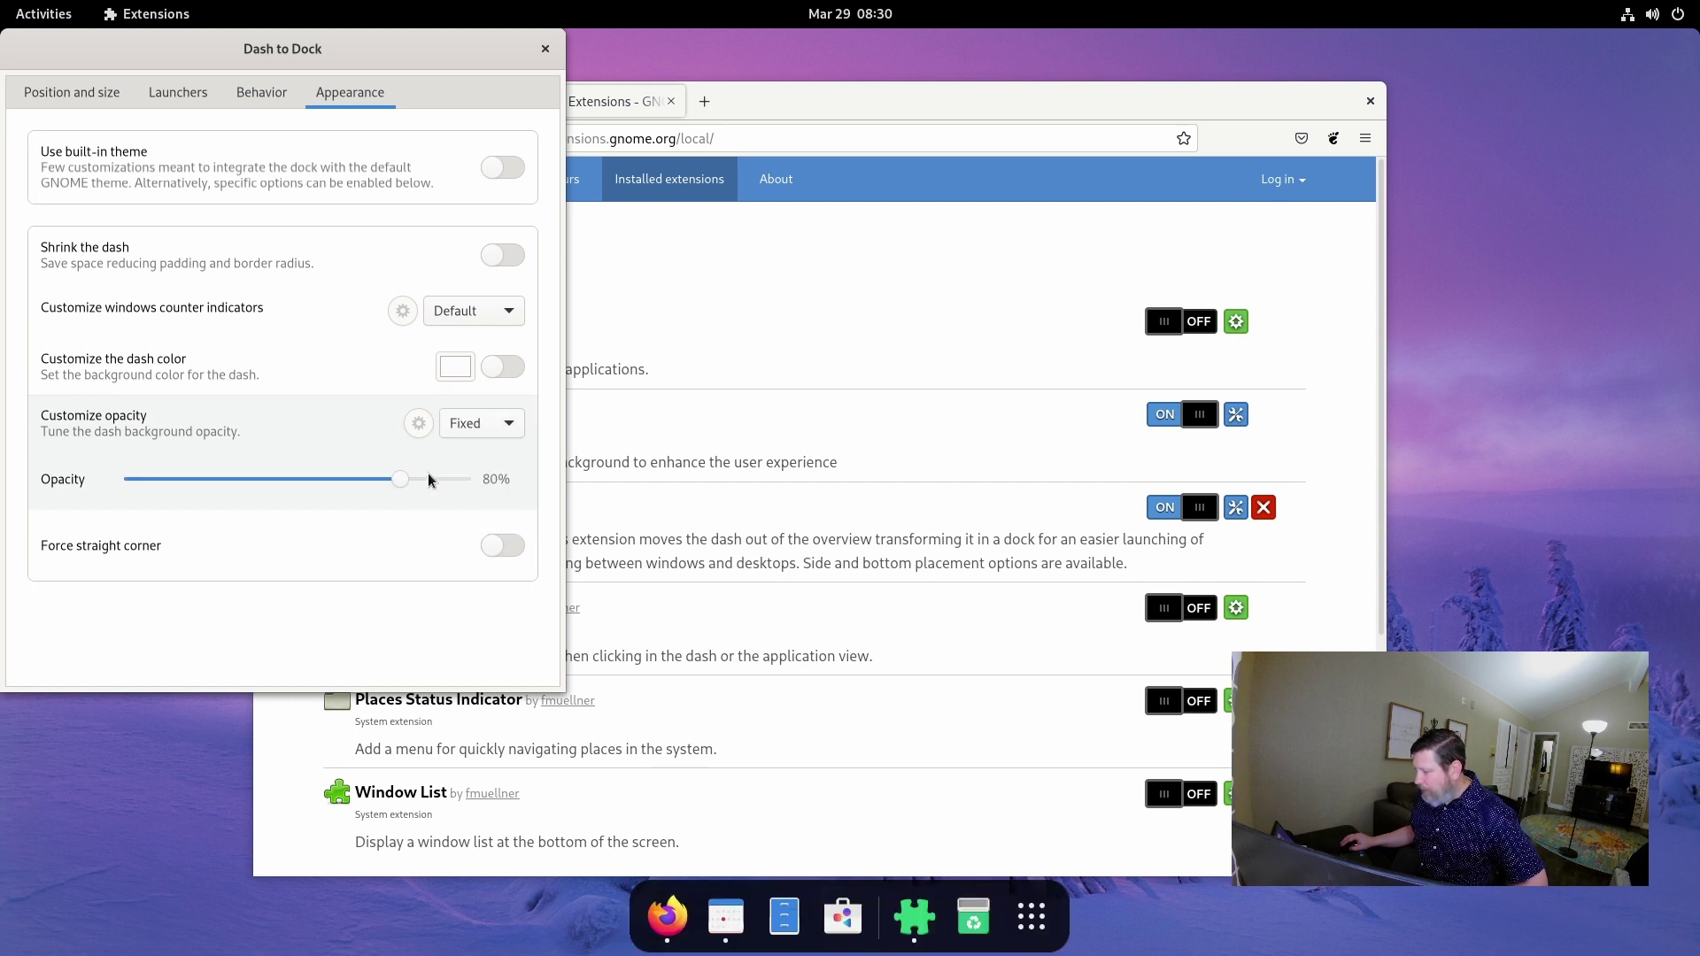
drag(401, 479, 126, 482)
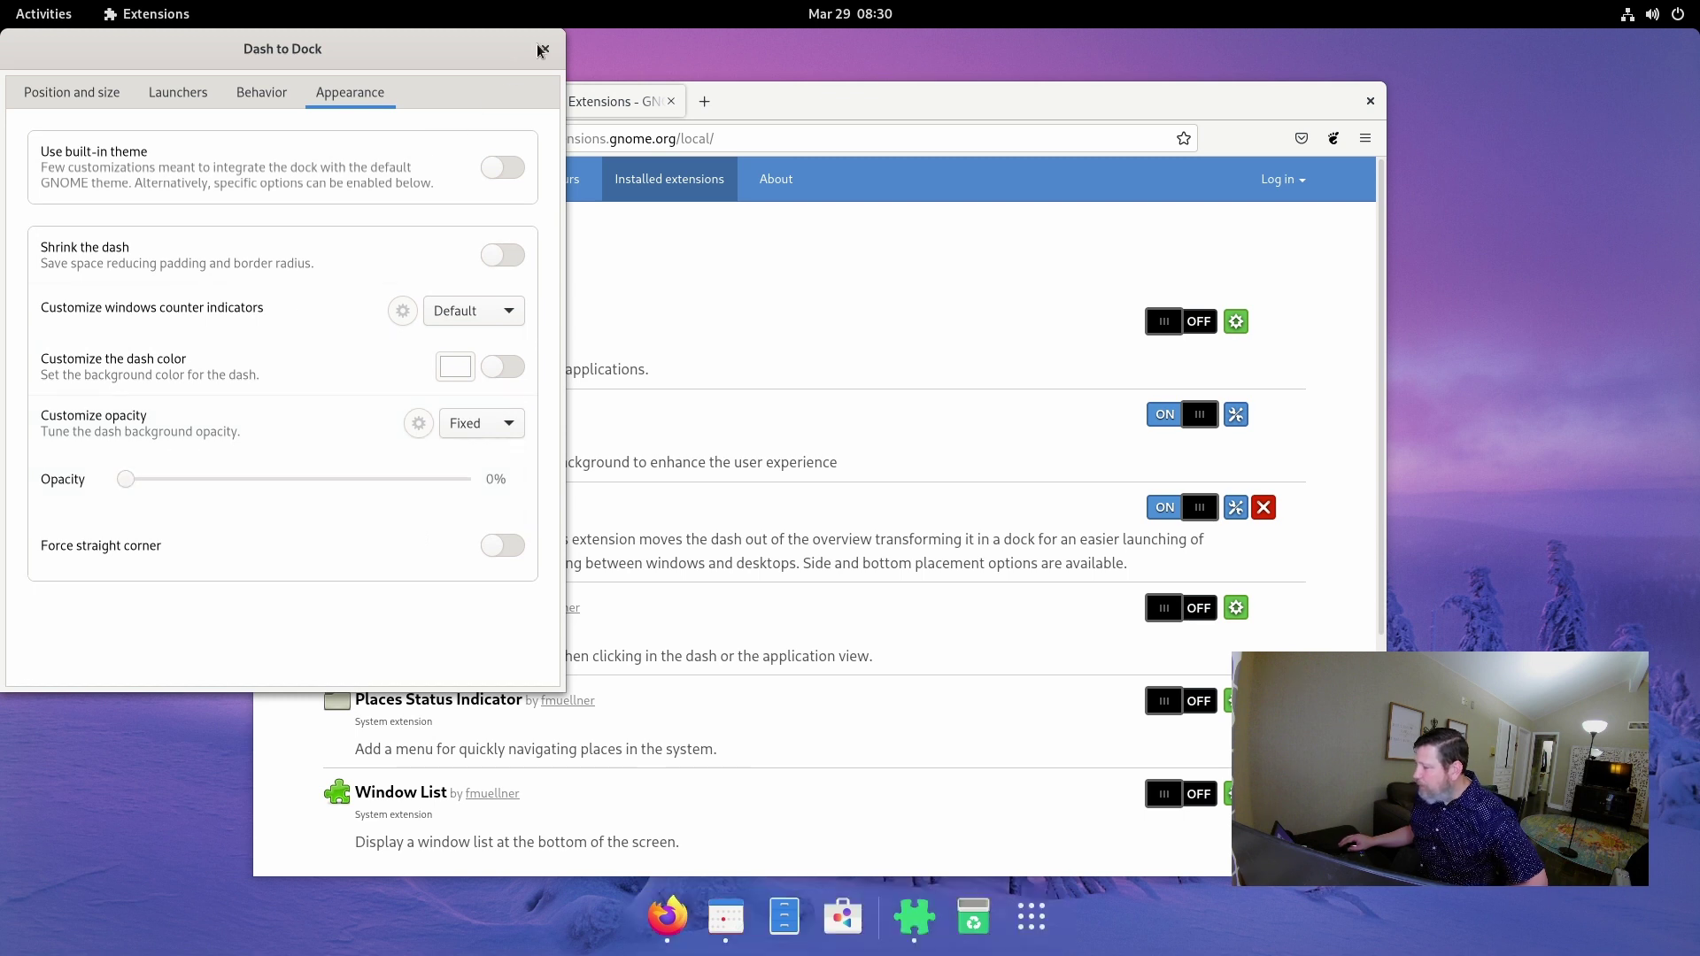
click(541, 47)
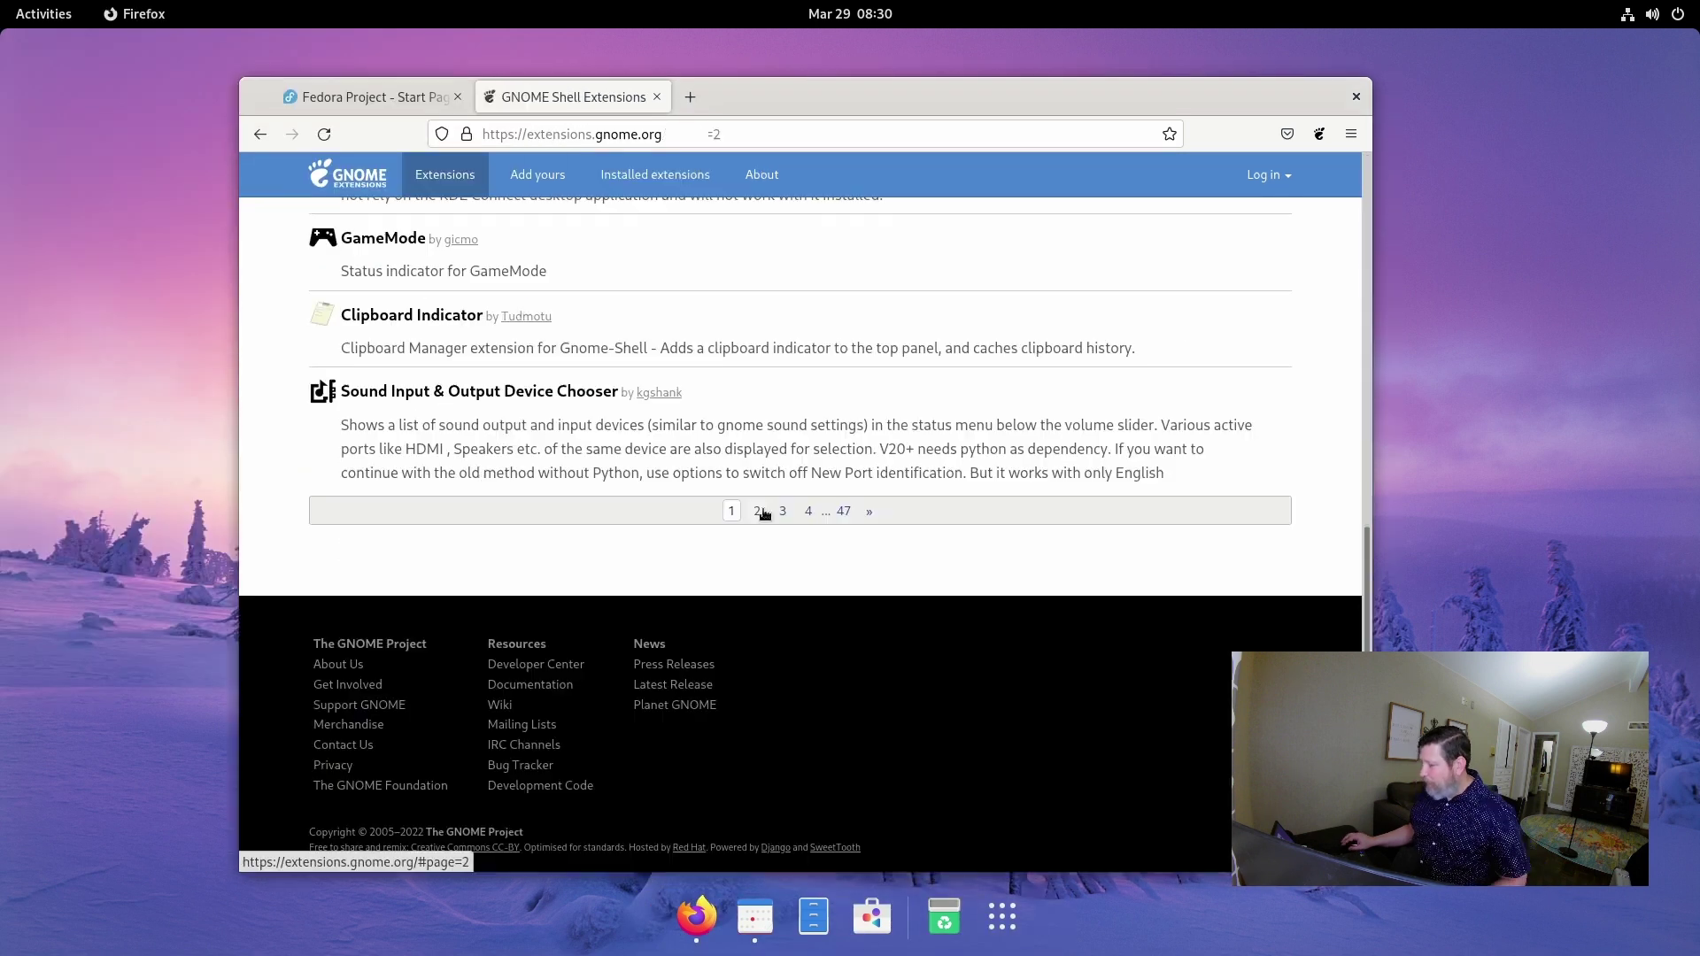
- Show page 2 of the extensions listing and scroll down through it
click(758, 512)
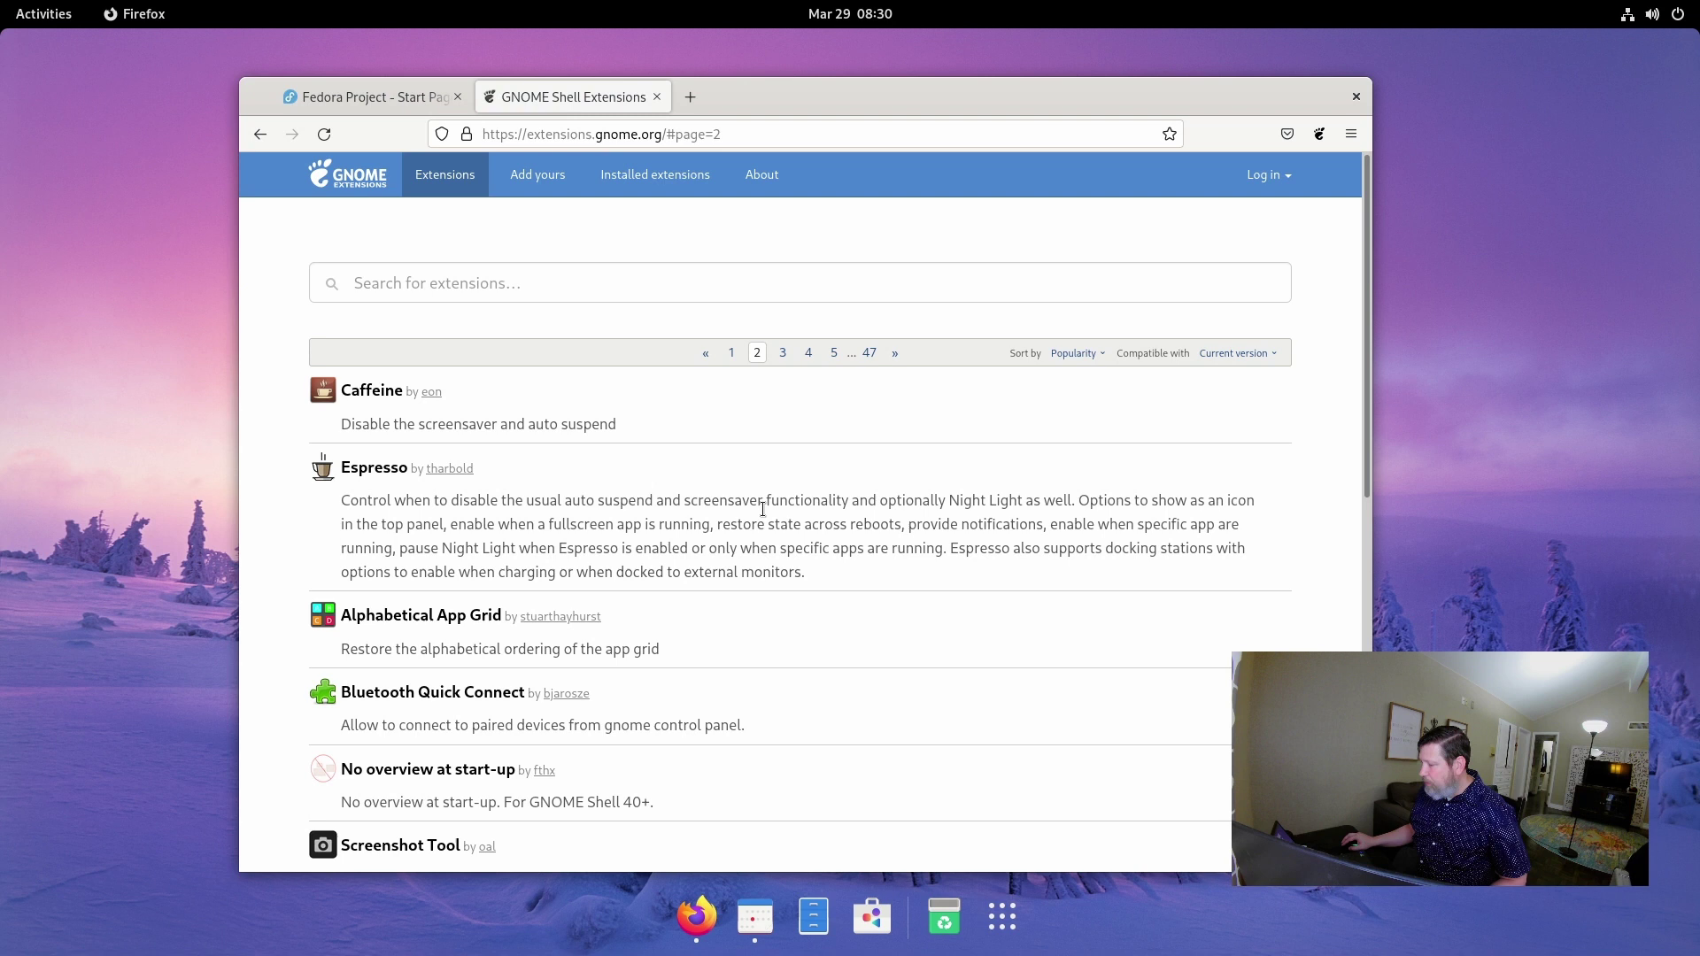
scroll(764, 513, down, 6)
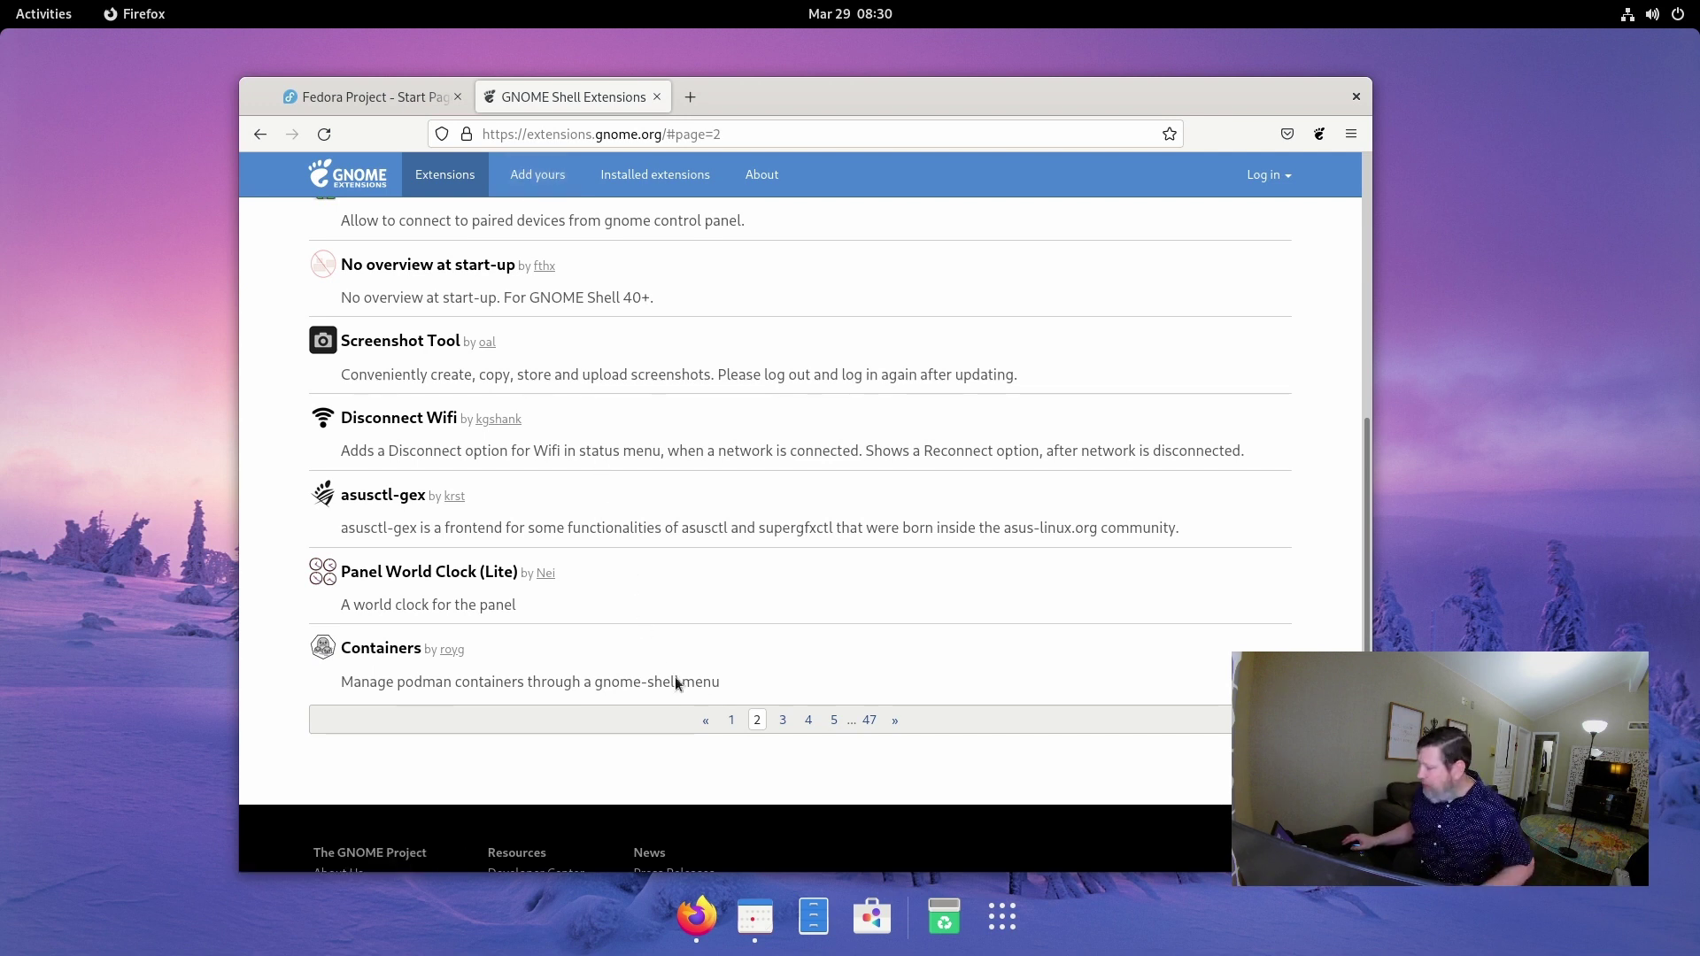
- Show page 3 of the extensions listing, then scroll the Settings About page to the Fedora 35 and GNOME 41.5 details
click(779, 720)
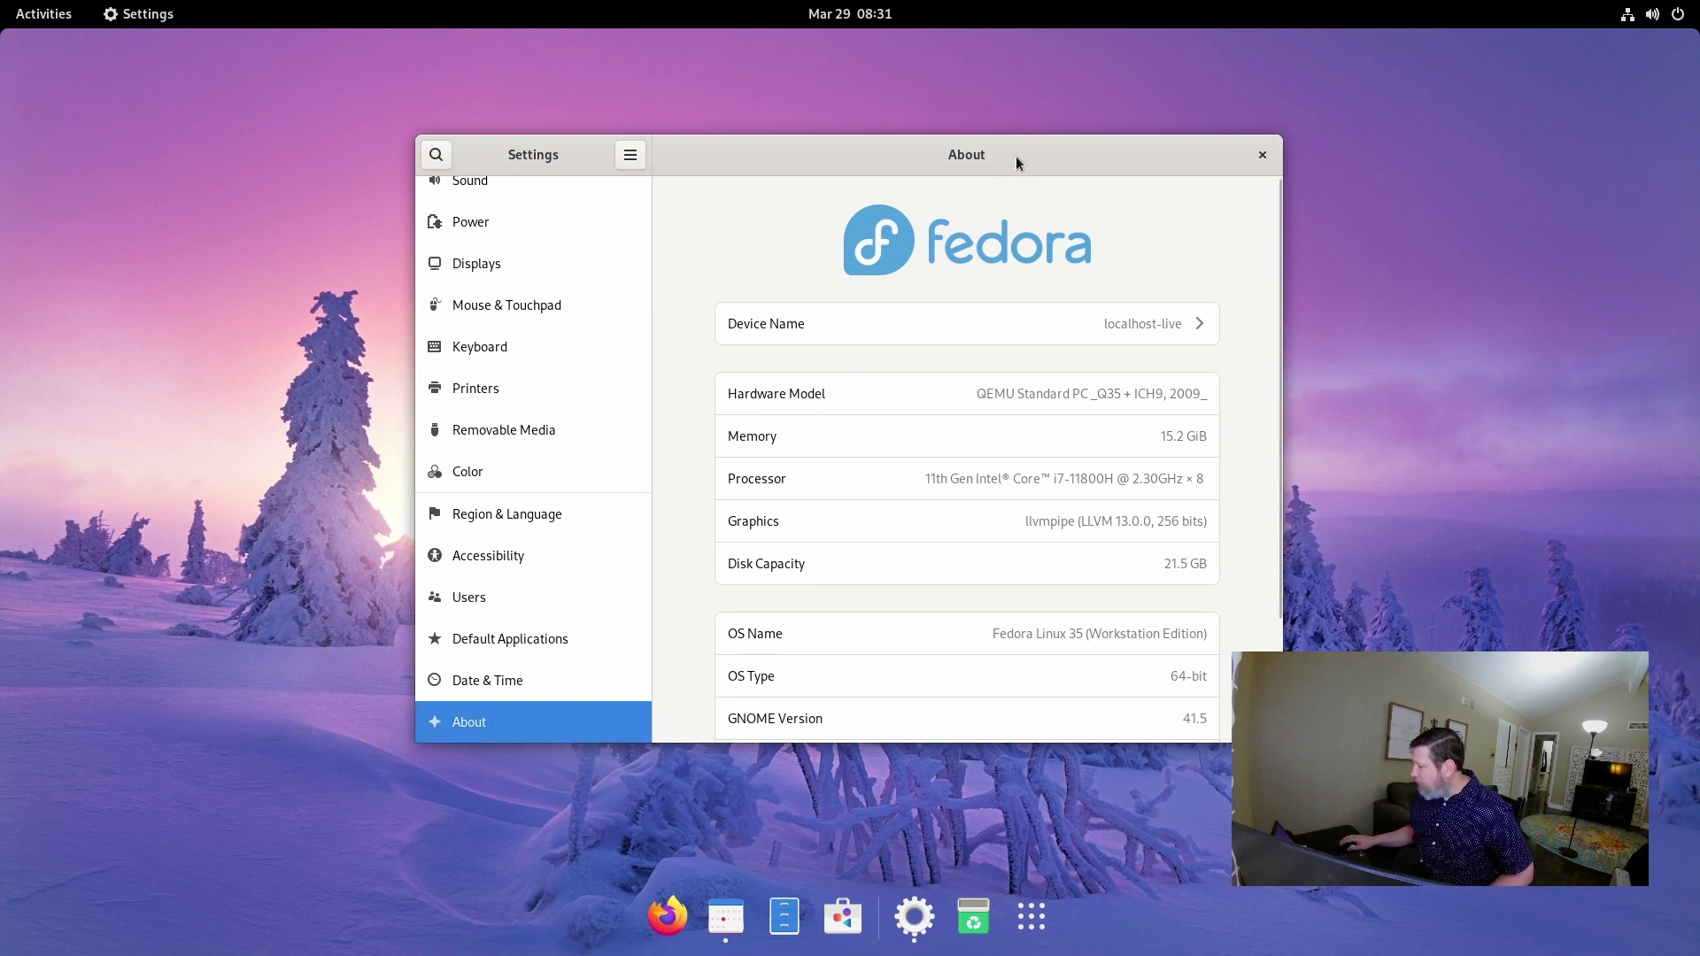
drag(1016, 162, 950, 120)
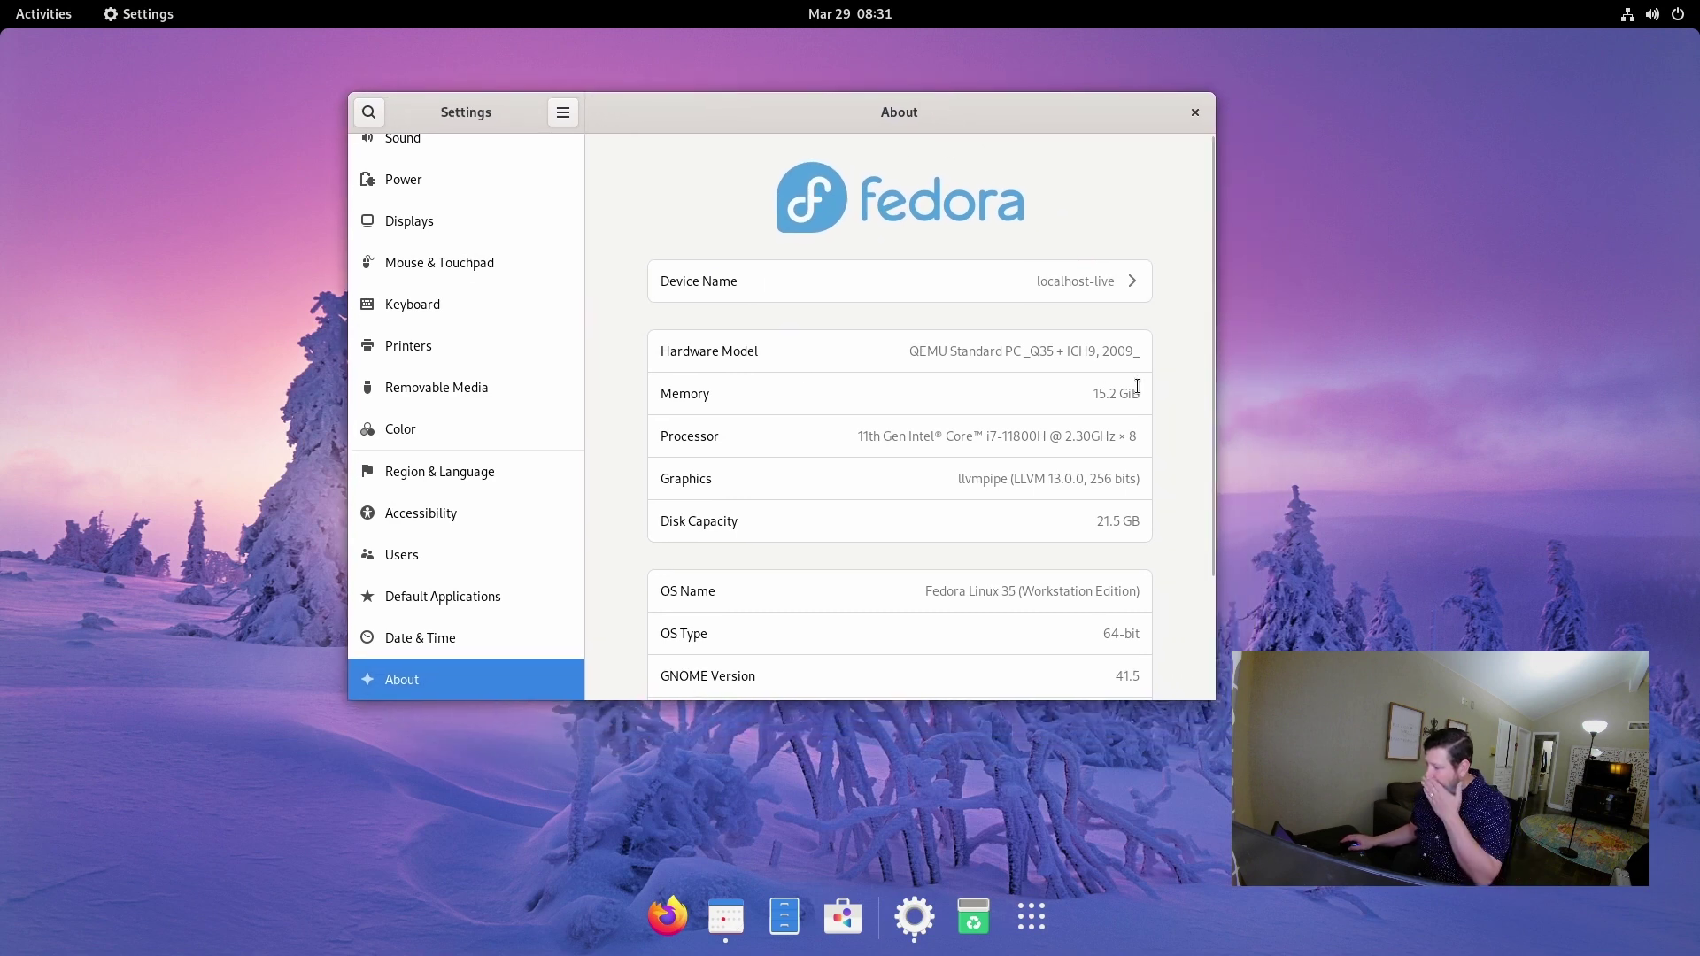
scroll(1137, 387, down, 3)
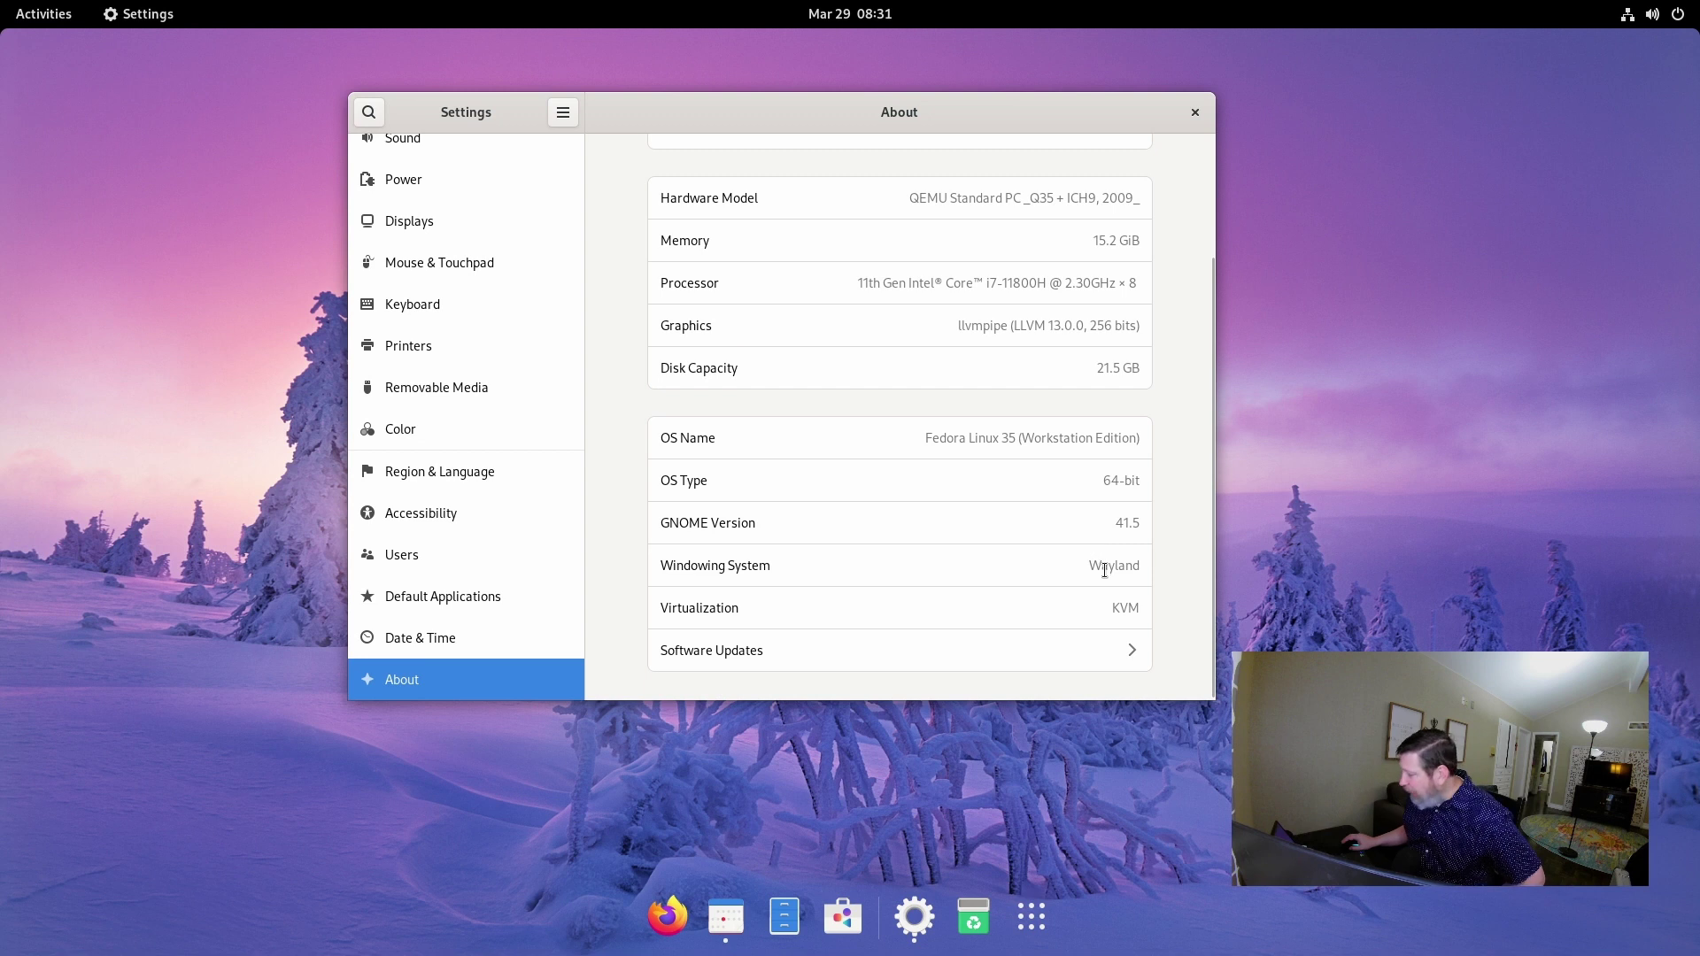